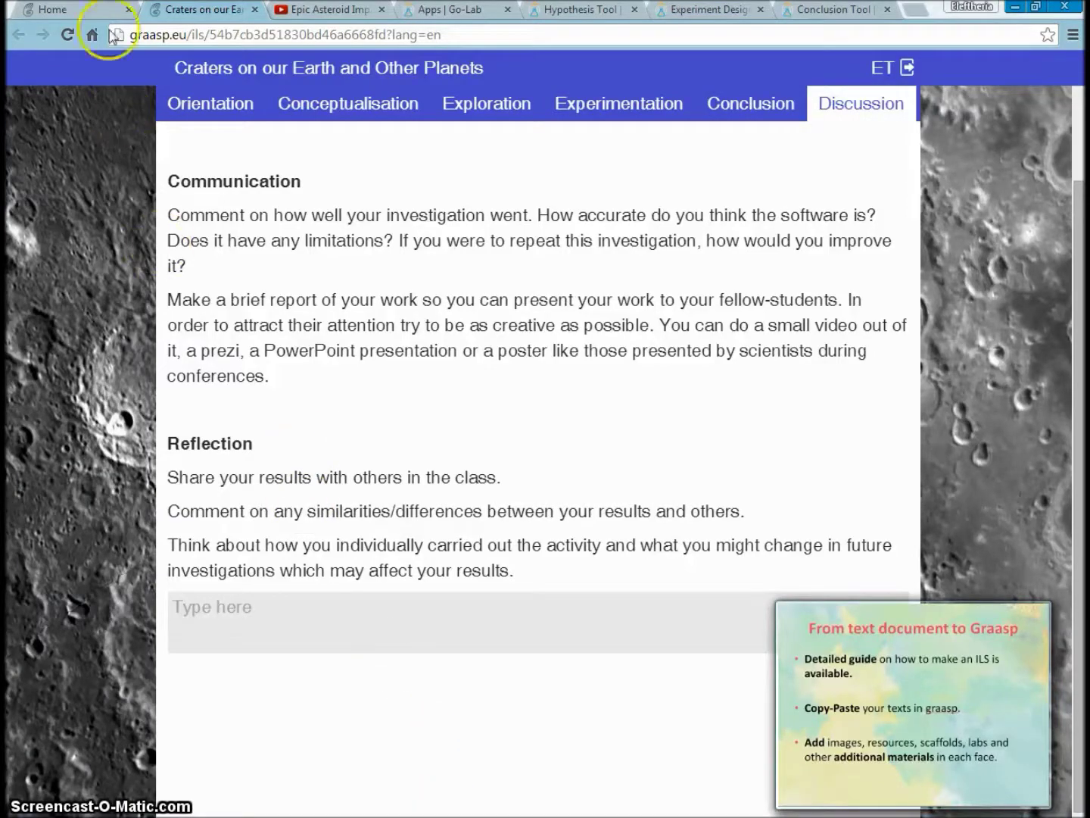
Create a new inquiry learning space named My ILS from the Graasp home page
{"action": "left_click", "coordinate": [81, 11]}
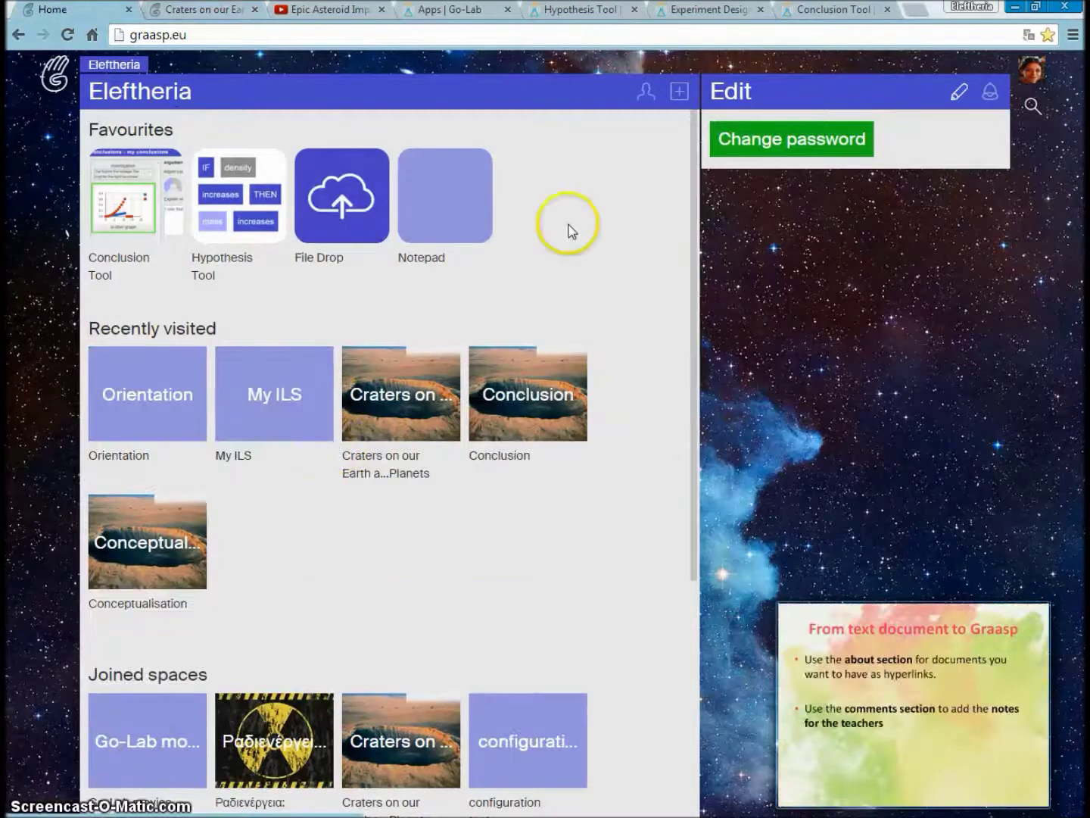
{"action": "left_click", "coordinate": [679, 92]}
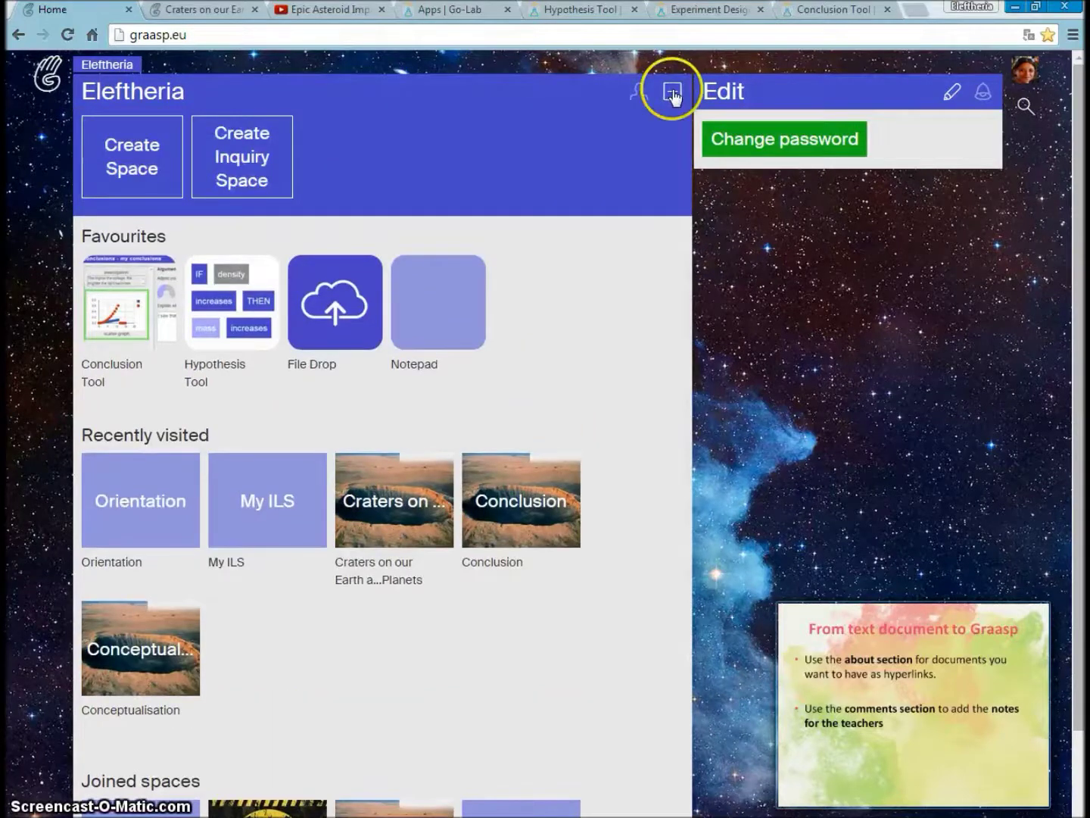
{"action": "left_click", "coordinate": [243, 168]}
{"action": "left_click", "coordinate": [227, 168]}
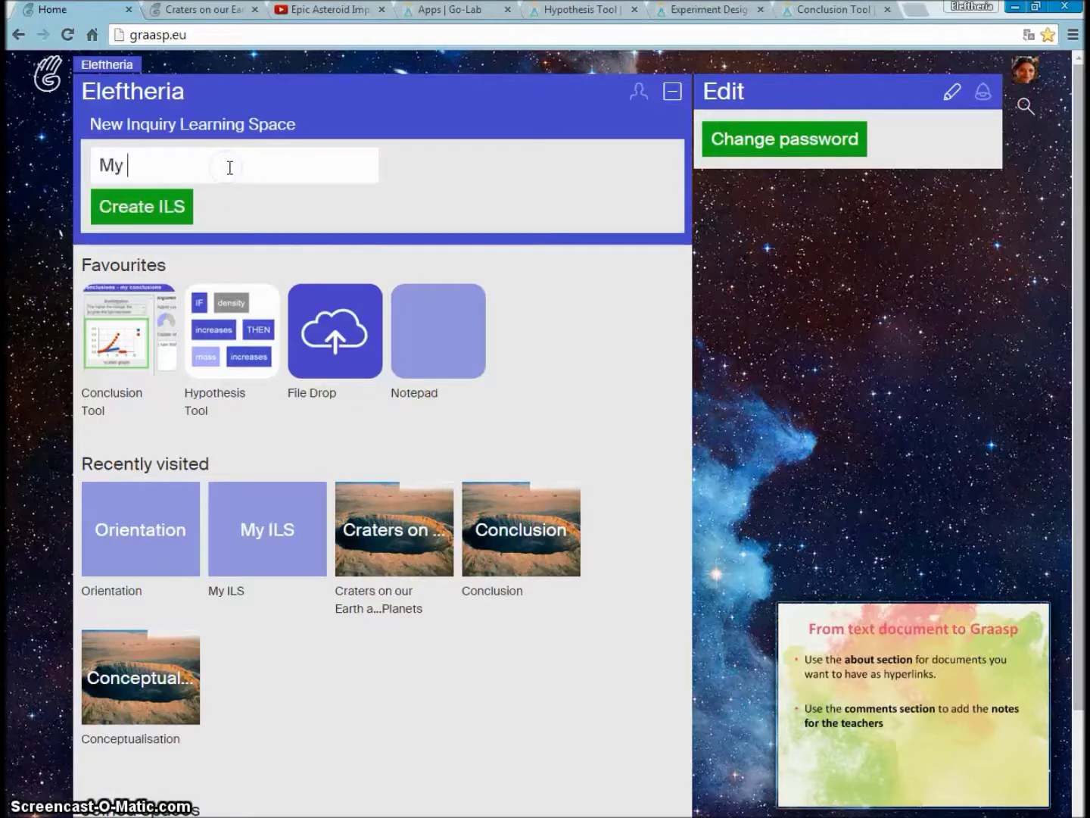
{"action": "left_click", "coordinate": [153, 206]}
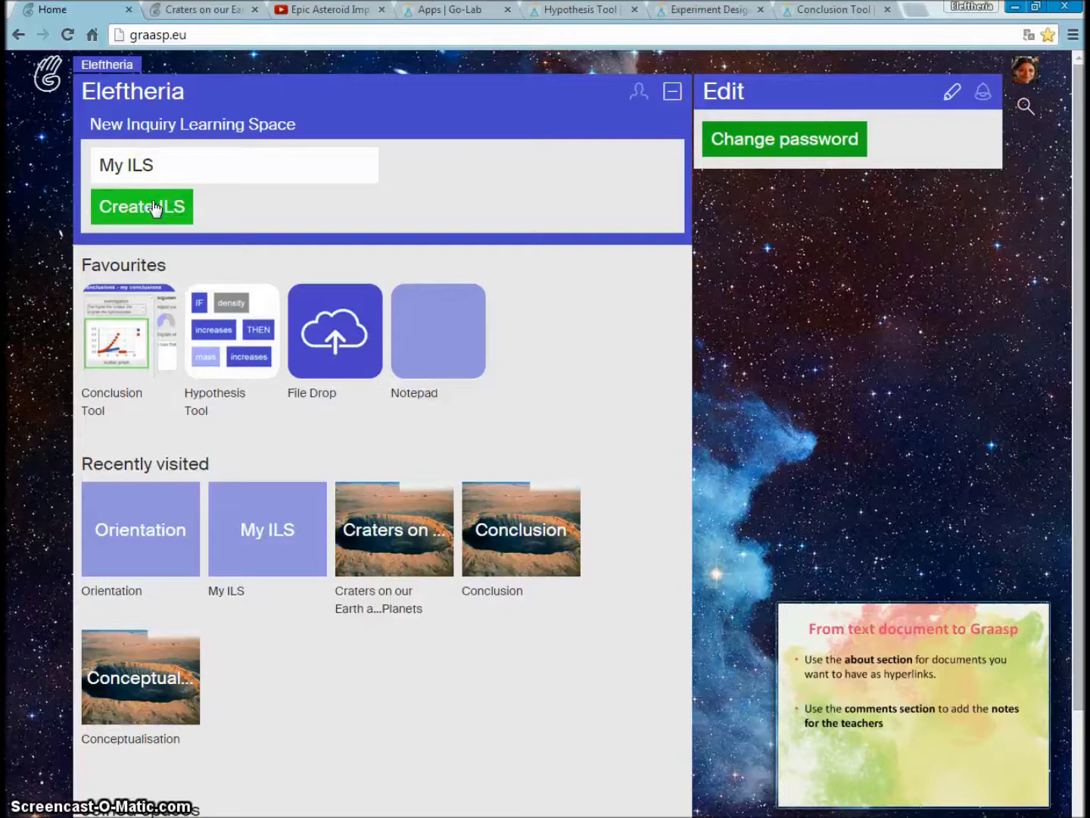
{"action": "left_click", "coordinate": [154, 209]}
{"action": "scroll", "coordinate": [736, 302], "scroll_direction": "down", "scroll_amount": 2}
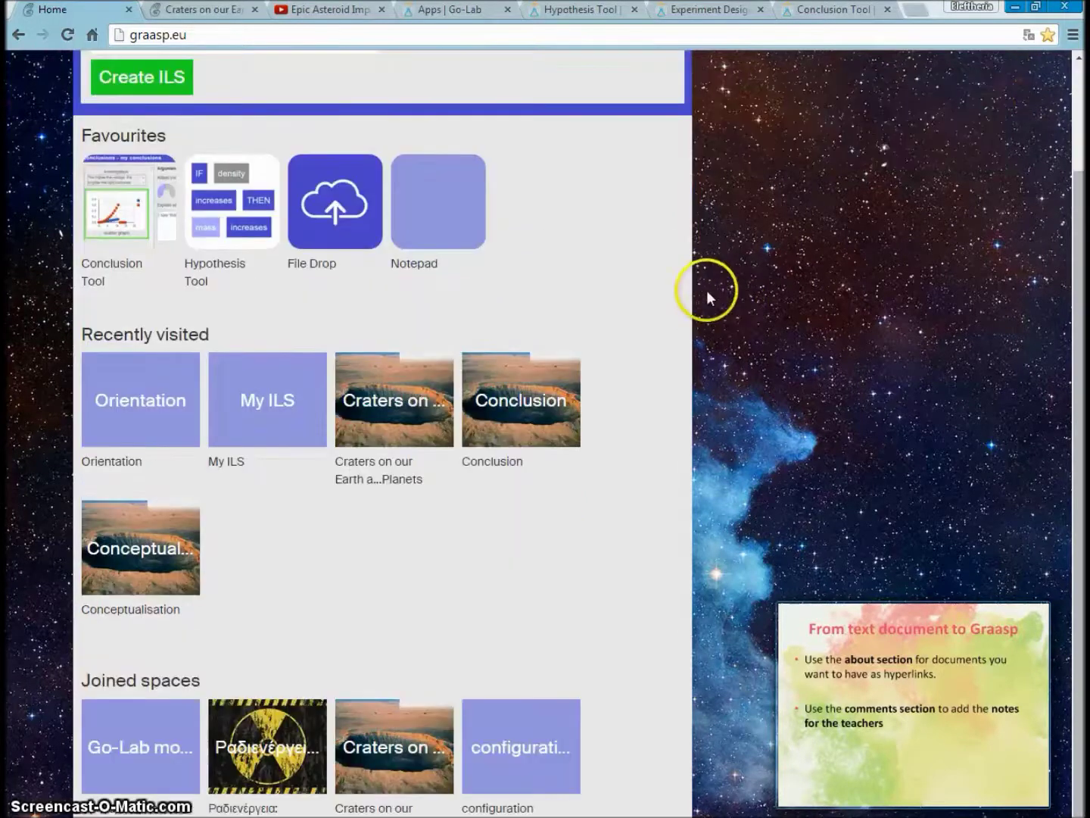
{"action": "scroll", "coordinate": [707, 290], "scroll_direction": "up", "scroll_amount": 2}
{"action": "left_click", "coordinate": [126, 213]}
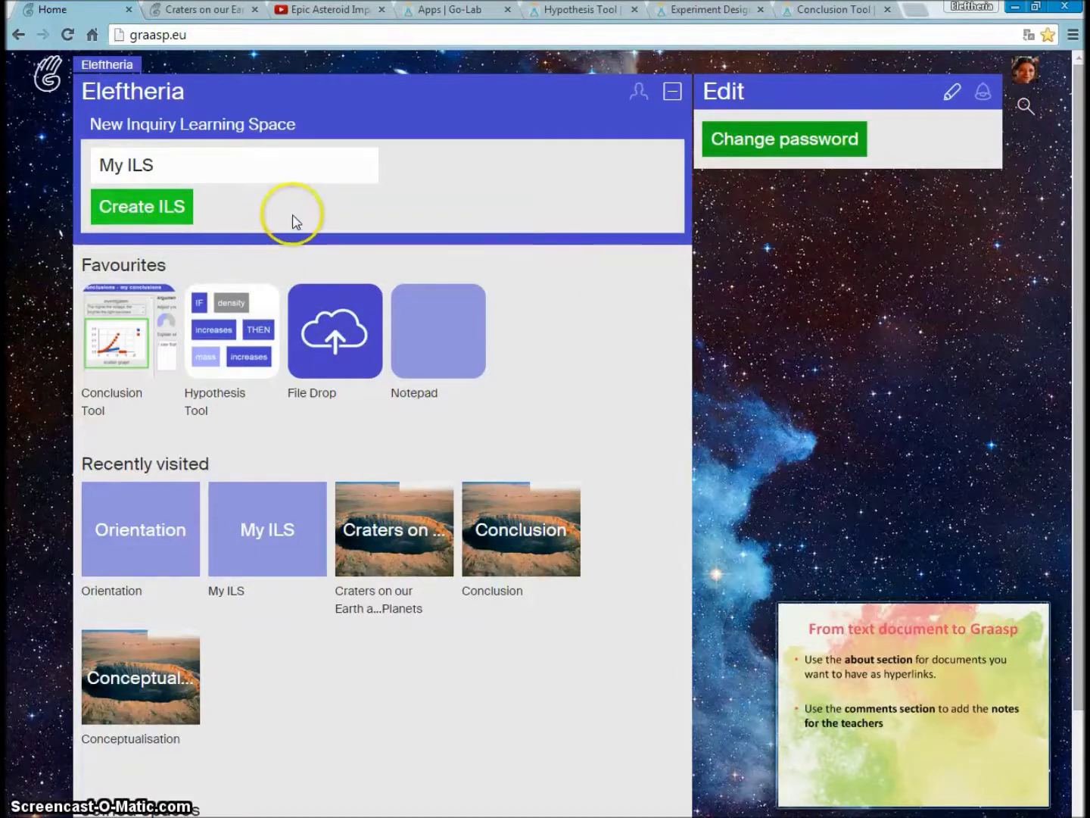
Open the Orientation phase of the My ILS space, with the page shown in its original language
{"action": "scroll", "coordinate": [287, 304], "scroll_direction": "down", "scroll_amount": 10}
{"action": "scroll", "coordinate": [288, 304], "scroll_direction": "down", "scroll_amount": 1}
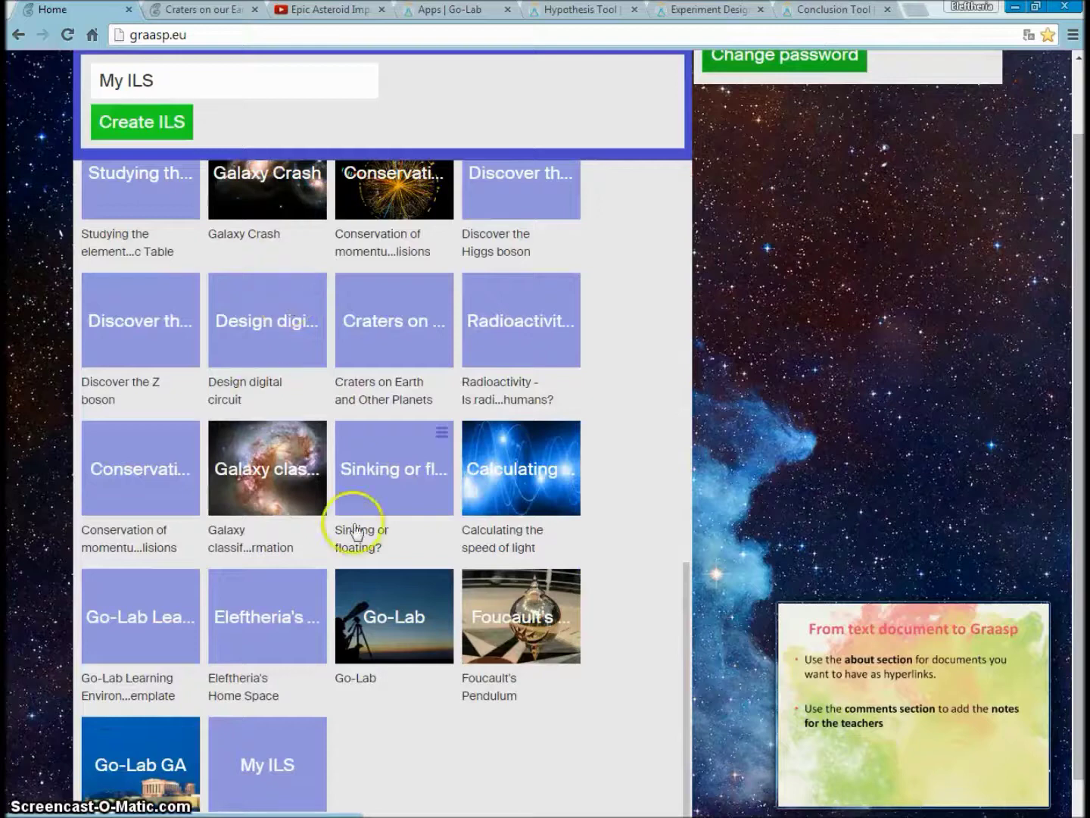
{"action": "left_click", "coordinate": [269, 758]}
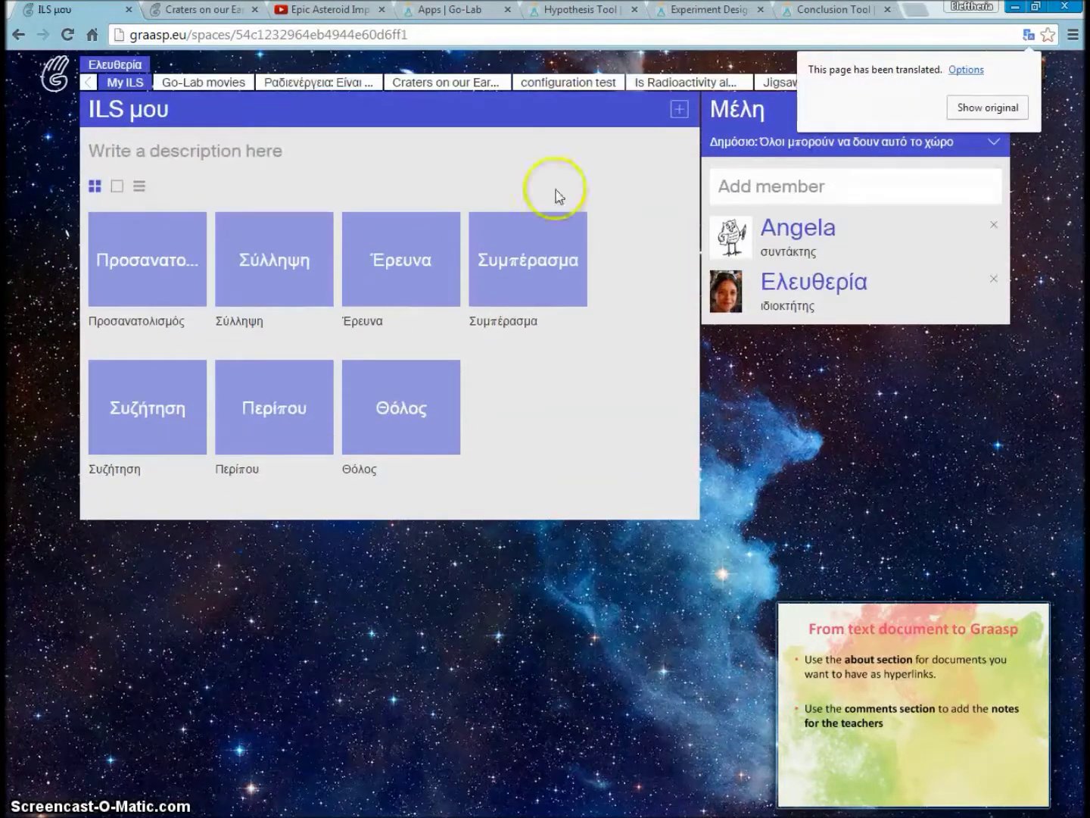
{"action": "left_click", "coordinate": [979, 108]}
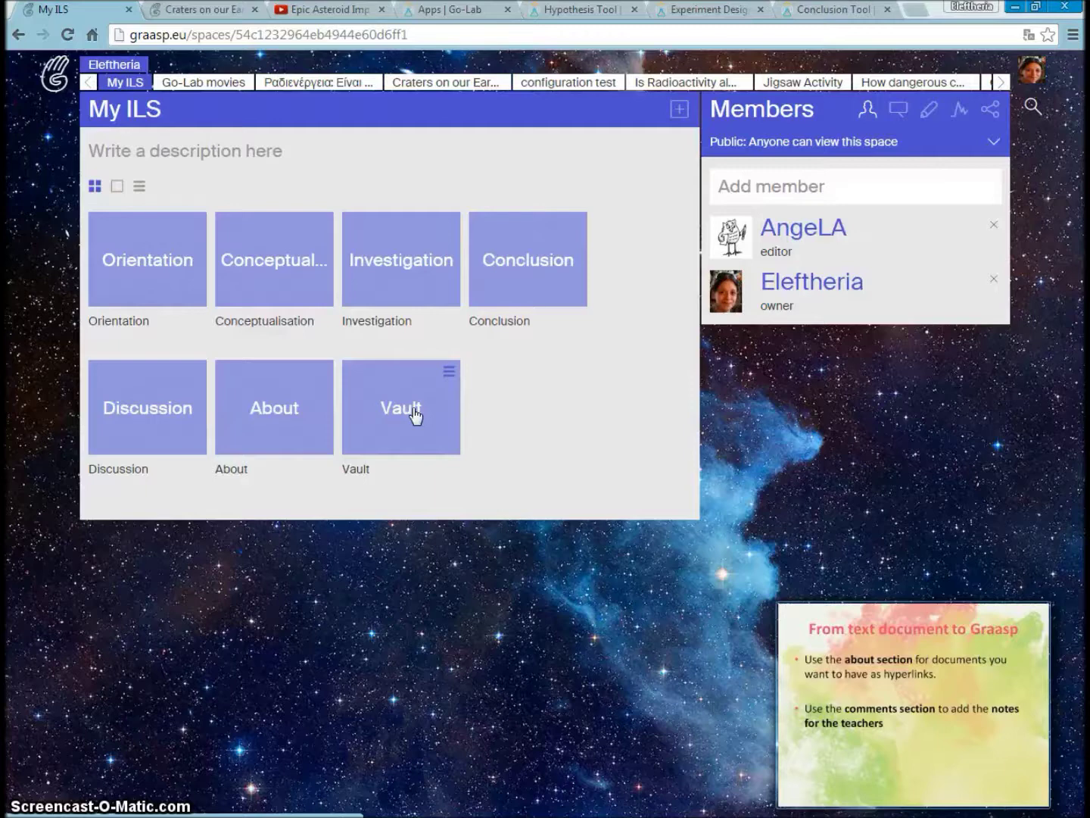
{"action": "left_click", "coordinate": [131, 270]}
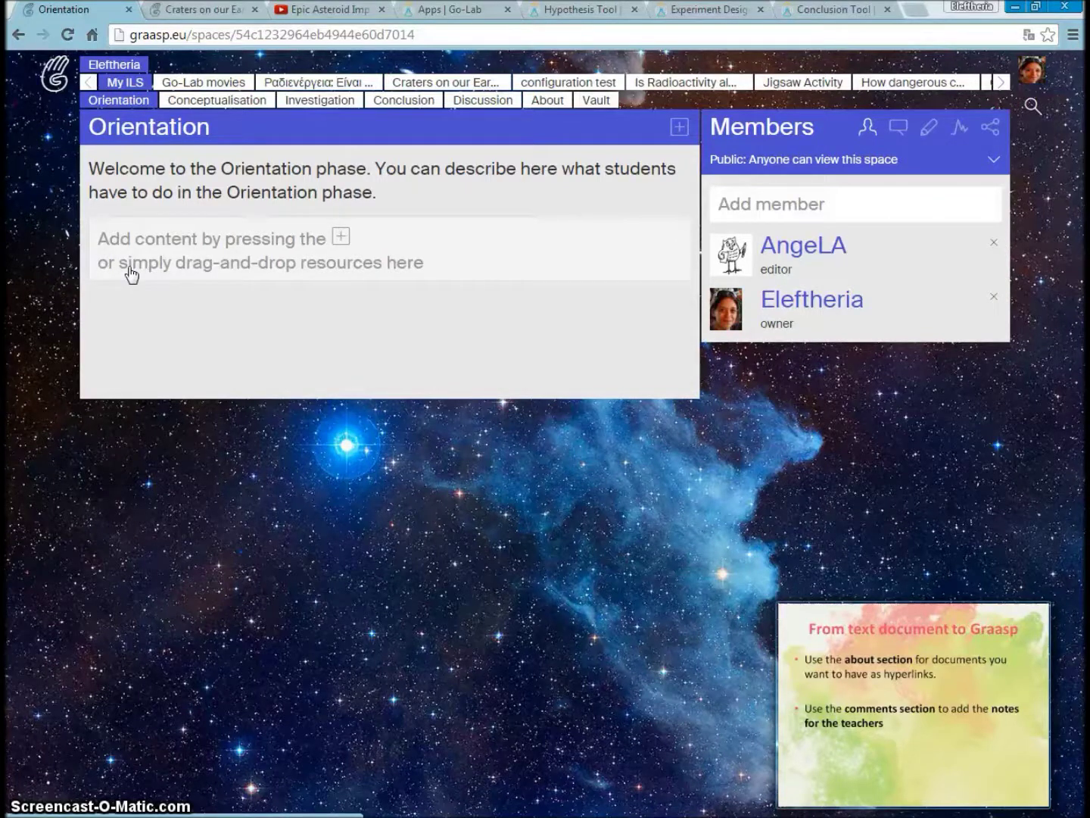
Replace the placeholder description of the Orientation phase with the Orientation text copied directly from the Word lesson plan
{"action": "key", "text": "alt+Tab"}
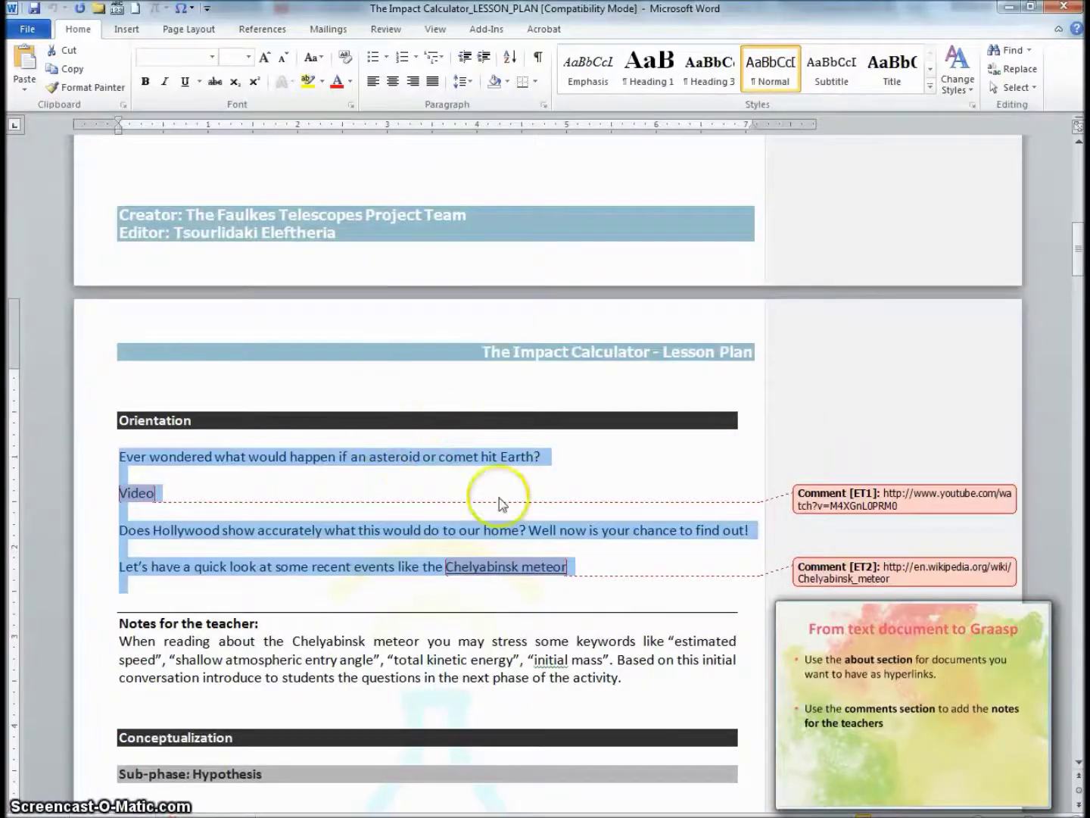
{"action": "key", "text": "alt+Tab"}
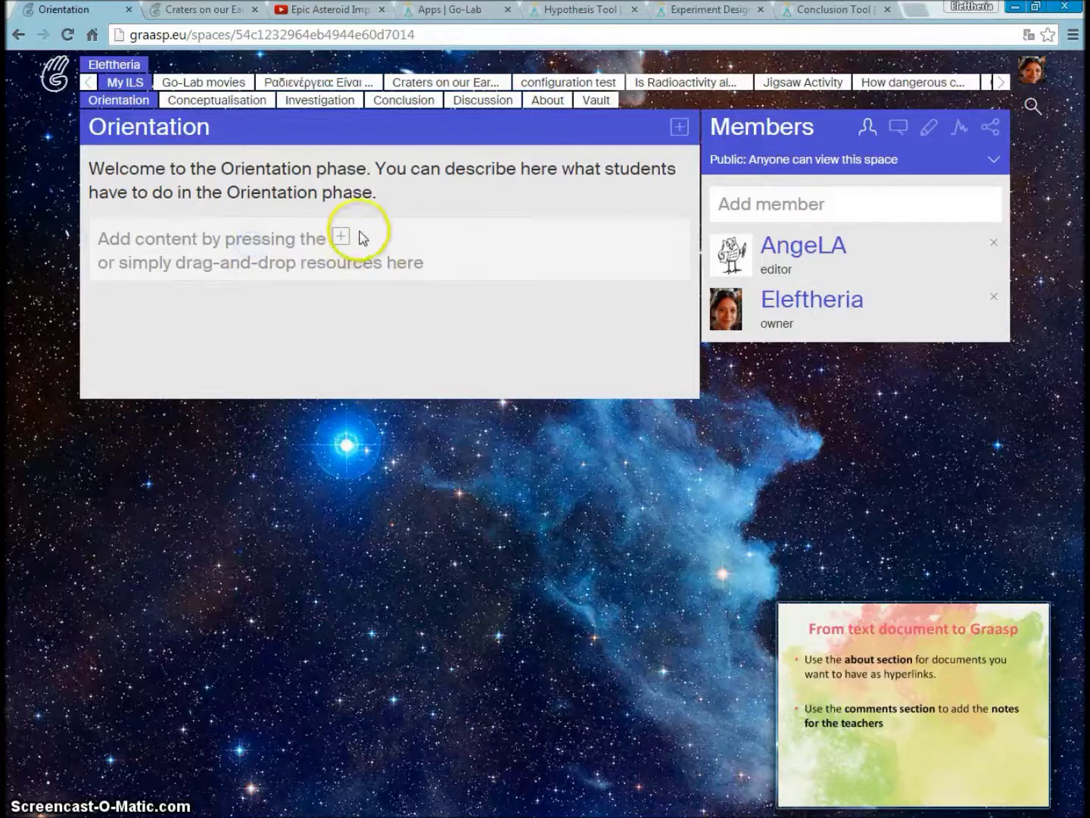
{"action": "double_click", "coordinate": [228, 239]}
{"action": "left_click", "coordinate": [242, 191]}
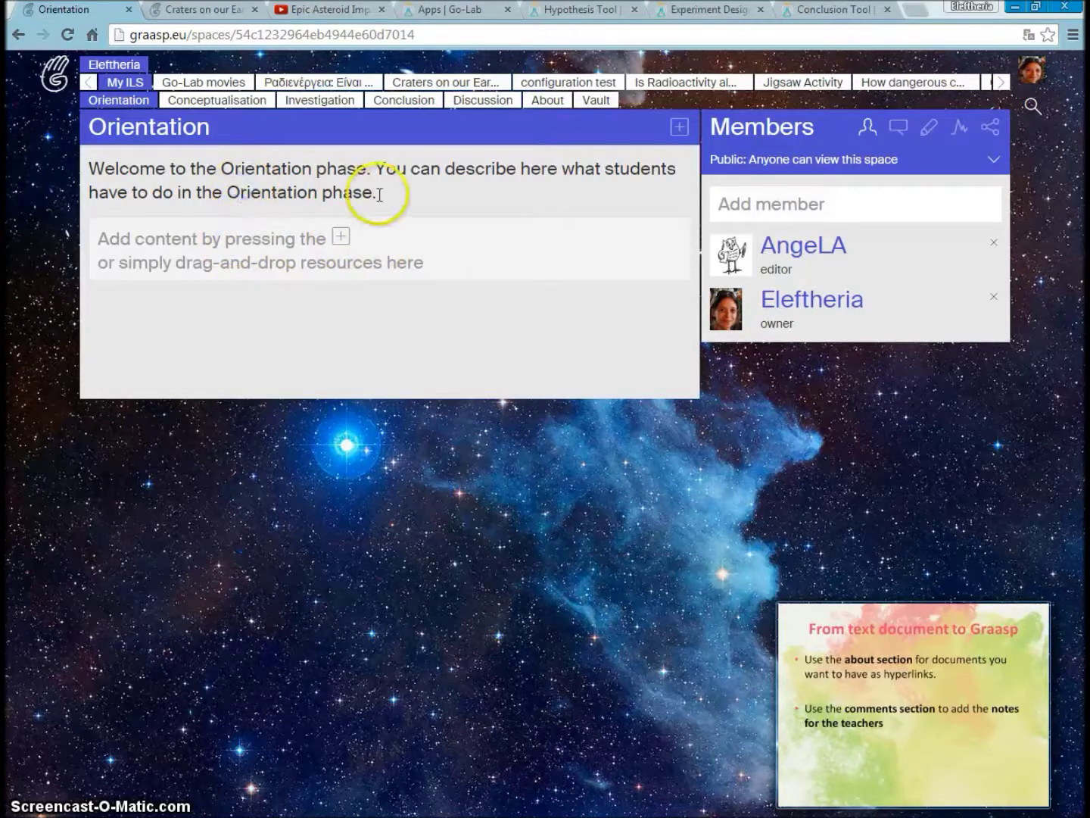
{"action": "left_click_drag", "start_coordinate": [379, 190], "coordinate": [12, 167]}
{"action": "type", "text": "Ever wondered what would happen if an asteroid or comet hit Earth?        Video[ET1]        Does Hollywood show accurately what this would do to our home? Well now is your chance to find out!"}
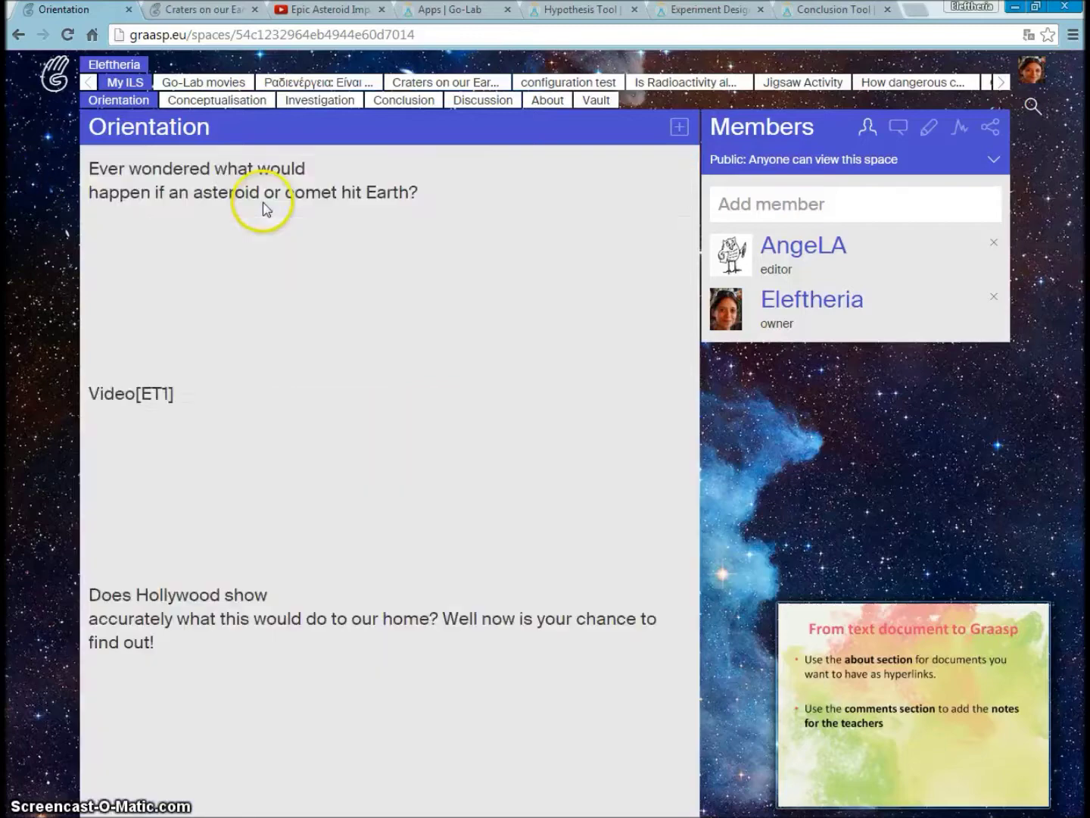
Examine the spacing, comment markers and links of the pasted Orientation text against the Word lesson plan
{"action": "scroll", "coordinate": [281, 472], "scroll_direction": "down", "scroll_amount": 5}
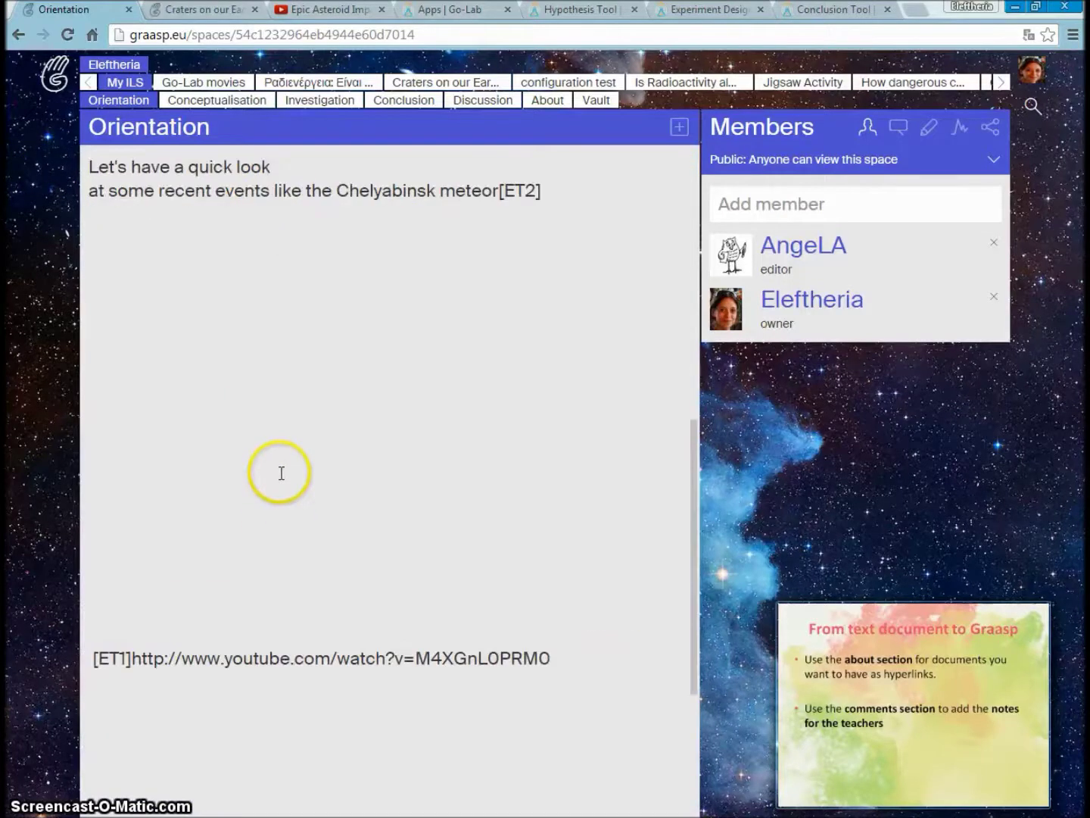
{"action": "scroll", "coordinate": [283, 473], "scroll_direction": "up", "scroll_amount": 5}
{"action": "key", "text": "alt+Tab"}
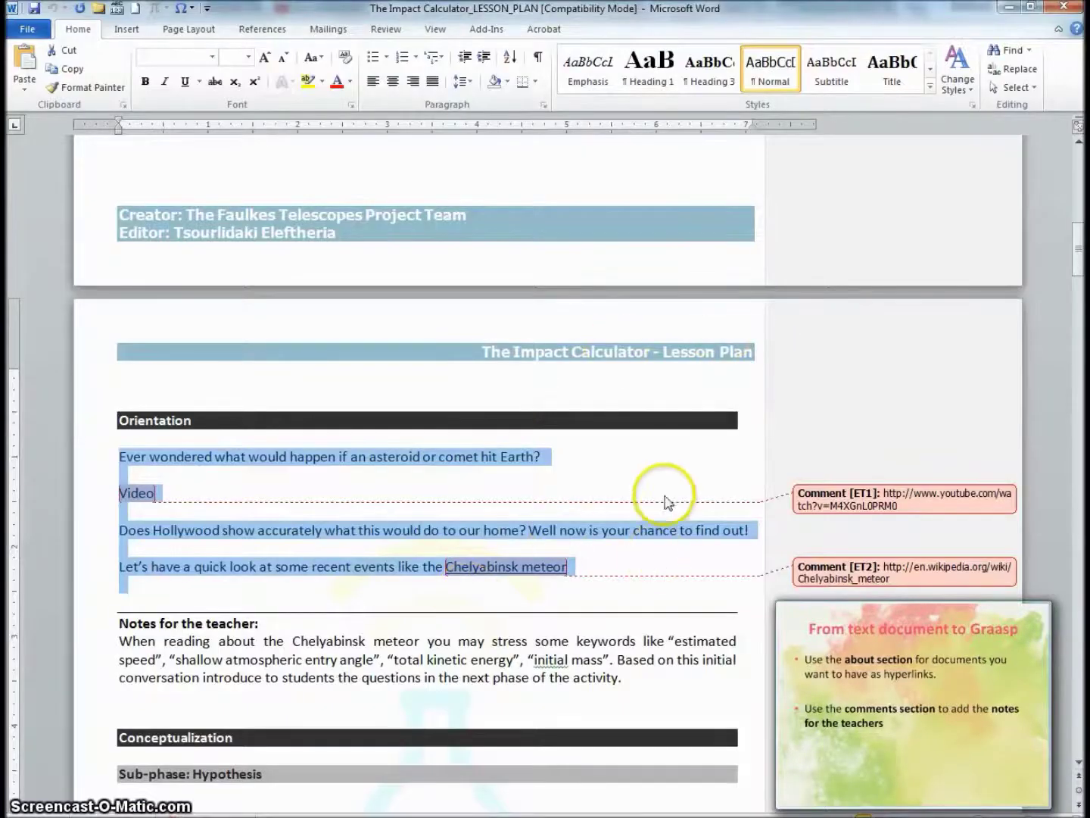
{"action": "key", "text": "alt+Tab"}
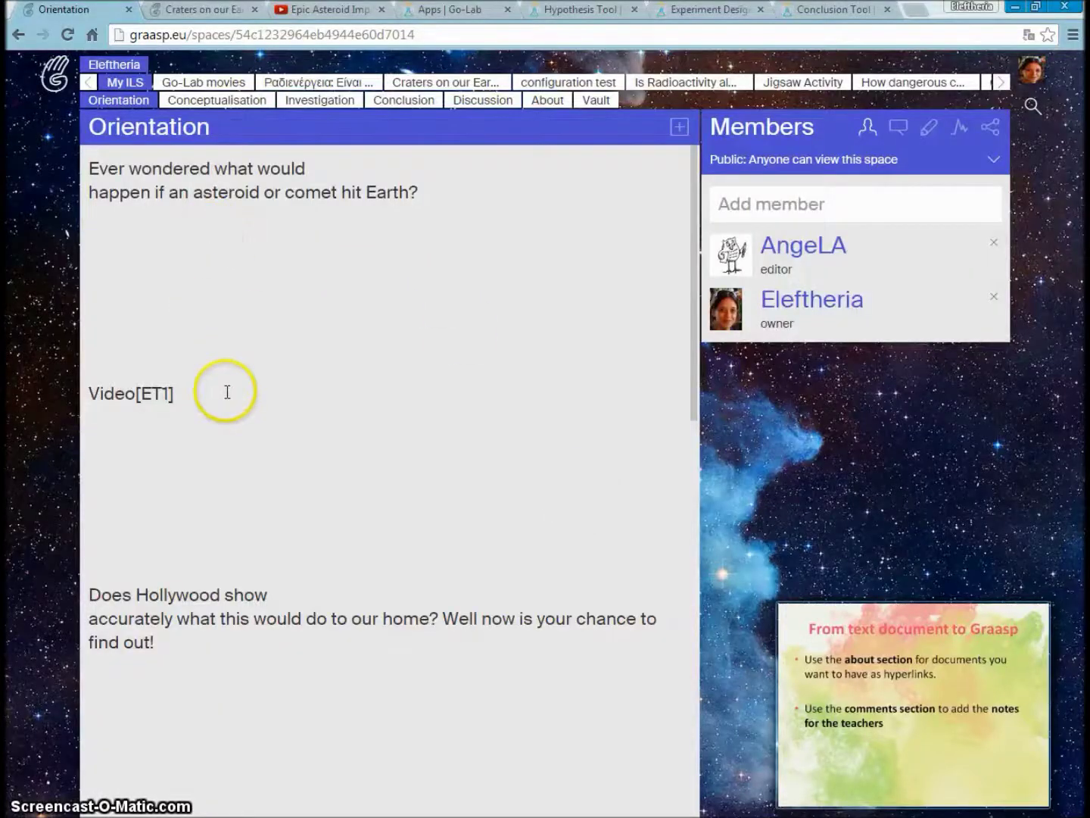
{"action": "scroll", "coordinate": [227, 393], "scroll_direction": "down", "scroll_amount": 10}
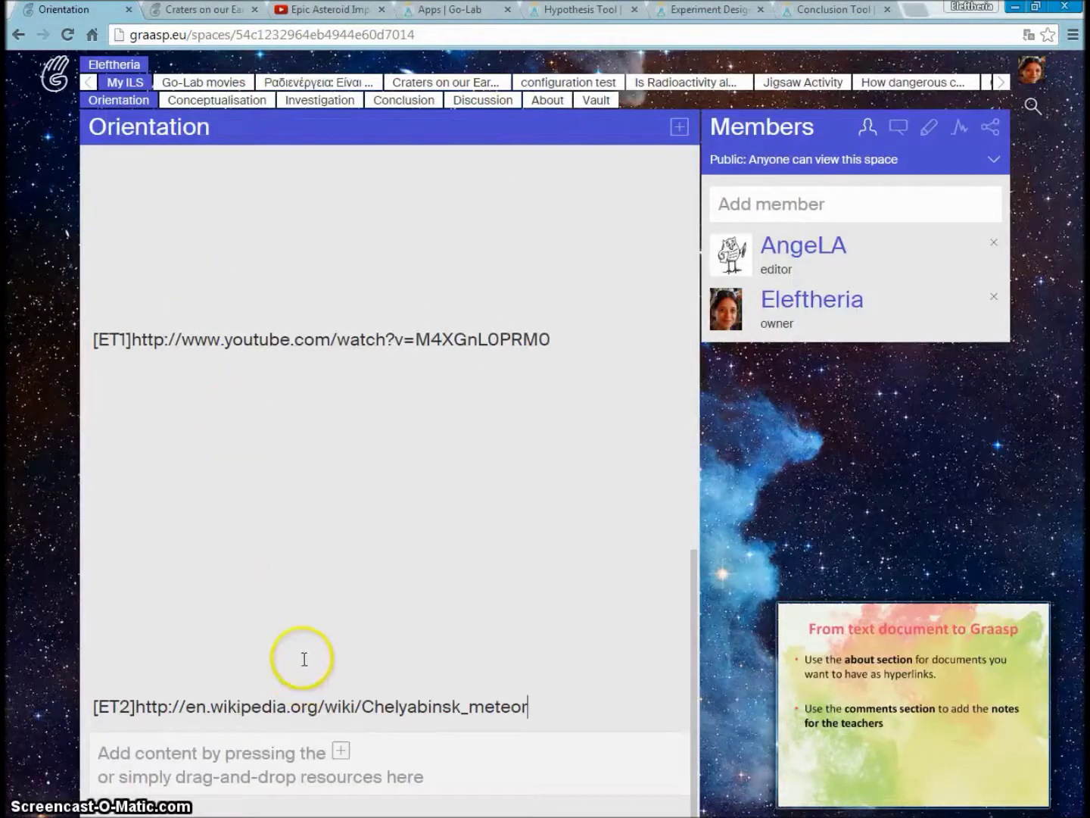
{"action": "scroll", "coordinate": [303, 658], "scroll_direction": "up", "scroll_amount": 8}
{"action": "scroll", "coordinate": [354, 537], "scroll_direction": "up", "scroll_amount": 4}
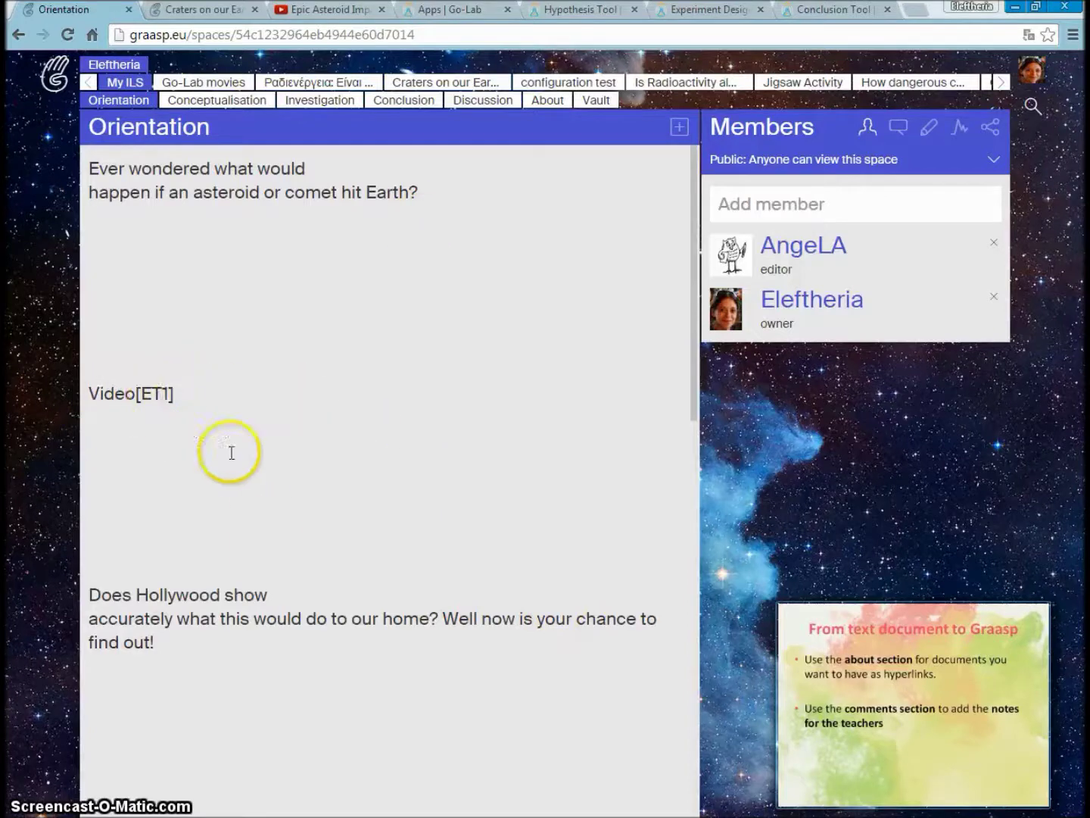
Clear the entire description of the Orientation phase
{"action": "left_click", "coordinate": [398, 420]}
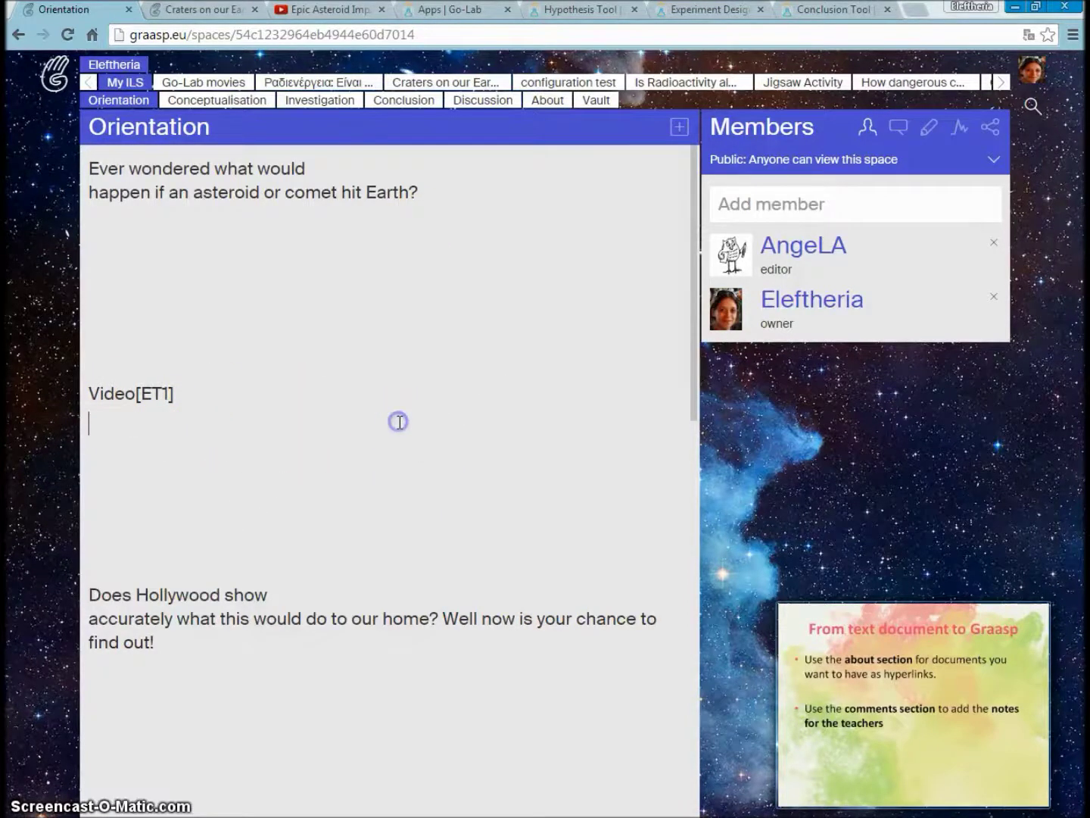
{"action": "key", "text": "ctrl+a"}
{"action": "key", "text": "Delete"}
Paste the lesson plan's Orientation text into a new Notepad document as plain text
{"action": "key", "text": "alt+Tab"}
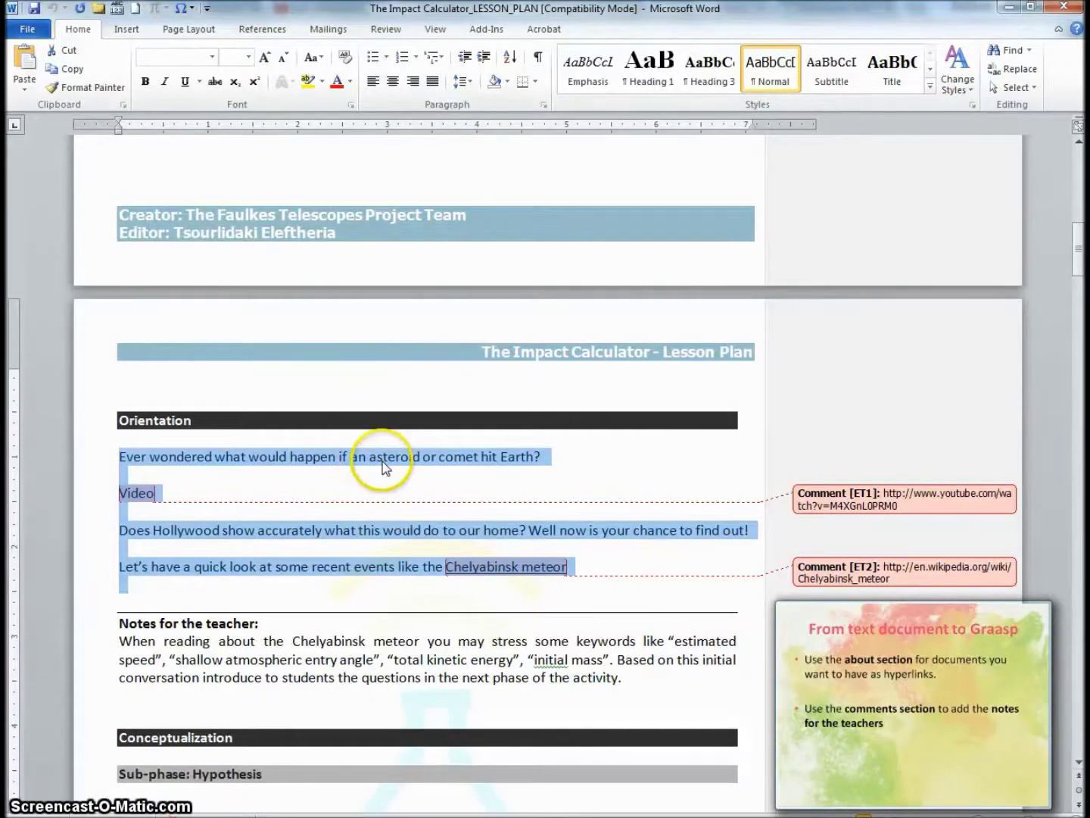
{"action": "key", "text": "super"}
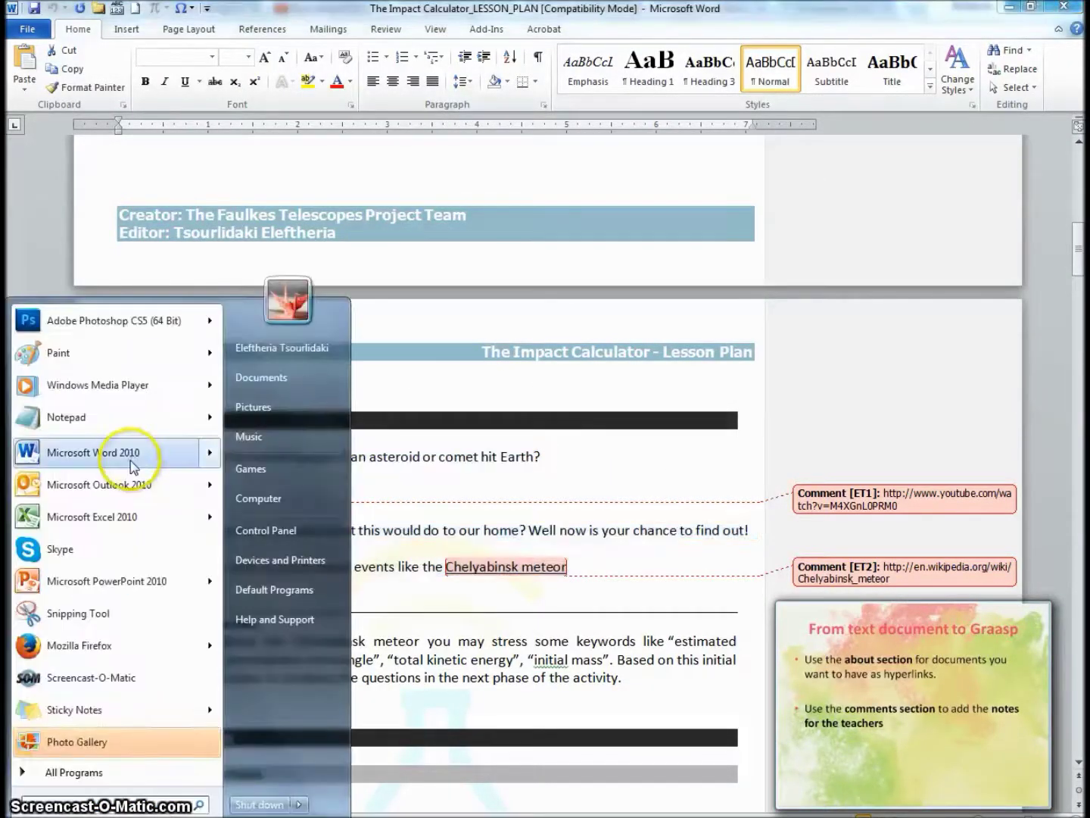
{"action": "left_click", "coordinate": [268, 270]}
{"action": "type", "text": "Ever wondered what would happen if an asteroid or comet hit Earth?  Video  Does Hollywood show accurately what this would do to our home? Well now is your chance to find out!  Let’s have a quick look at some recent events like the Chelyabinsk meteor"}
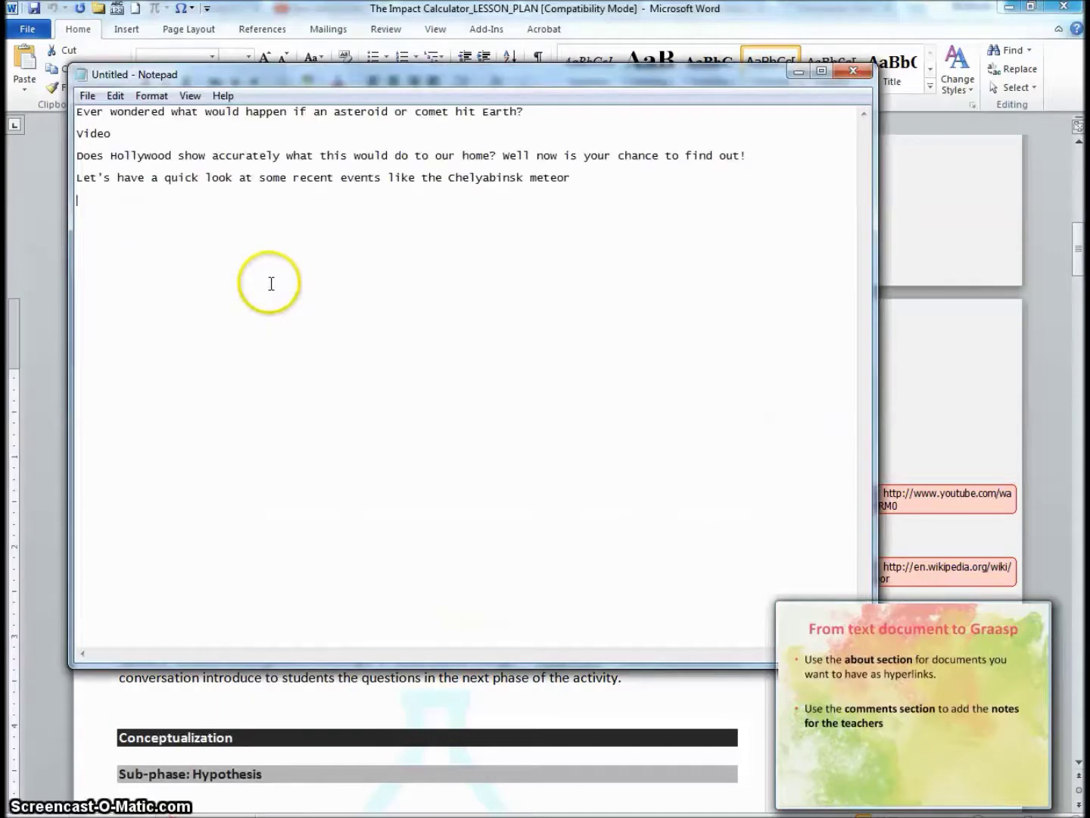
Copy the plain text from Notepad into the description of the Orientation phase in Graasp
{"action": "left_click_drag", "start_coordinate": [579, 179], "coordinate": [66, 76]}
{"action": "key", "text": "ctrl+c"}
{"action": "key", "text": "alt+Tab"}
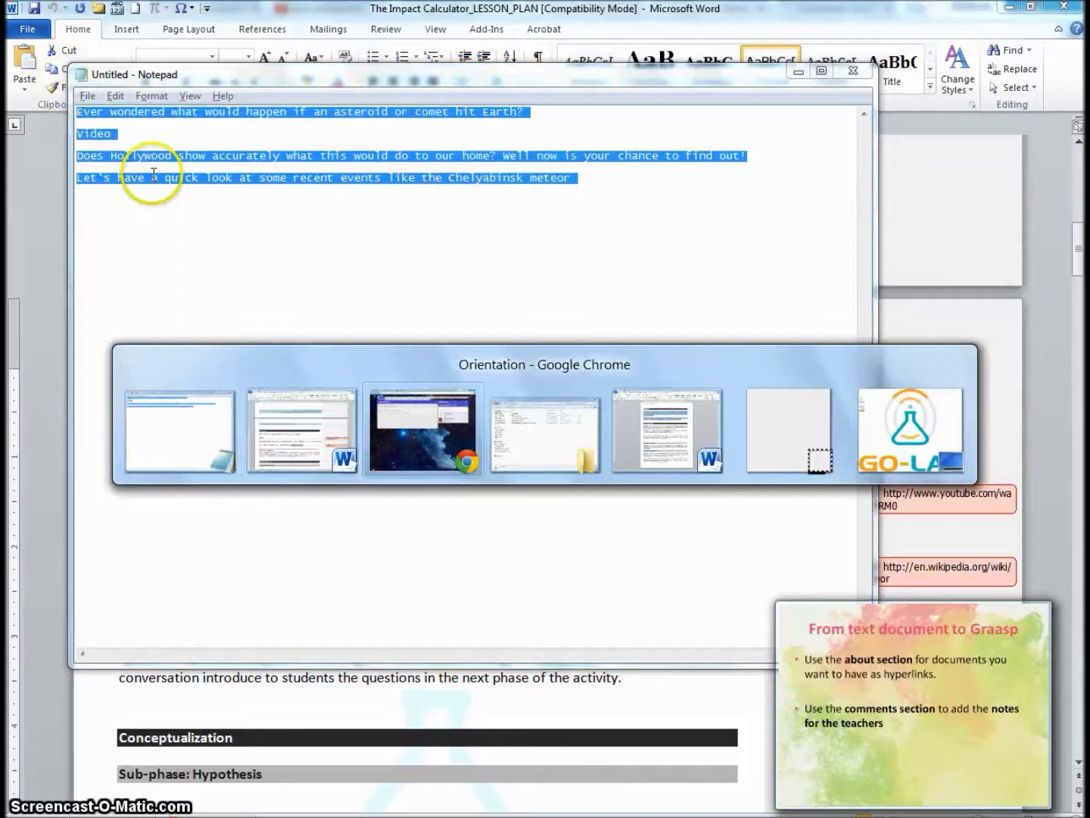
{"action": "left_click", "coordinate": [245, 184]}
{"action": "key", "text": "ctrl+v"}
Delete the word "Video" and the surplus blank lines between the paragraphs of the Orientation description
{"action": "left_click", "coordinate": [232, 195]}
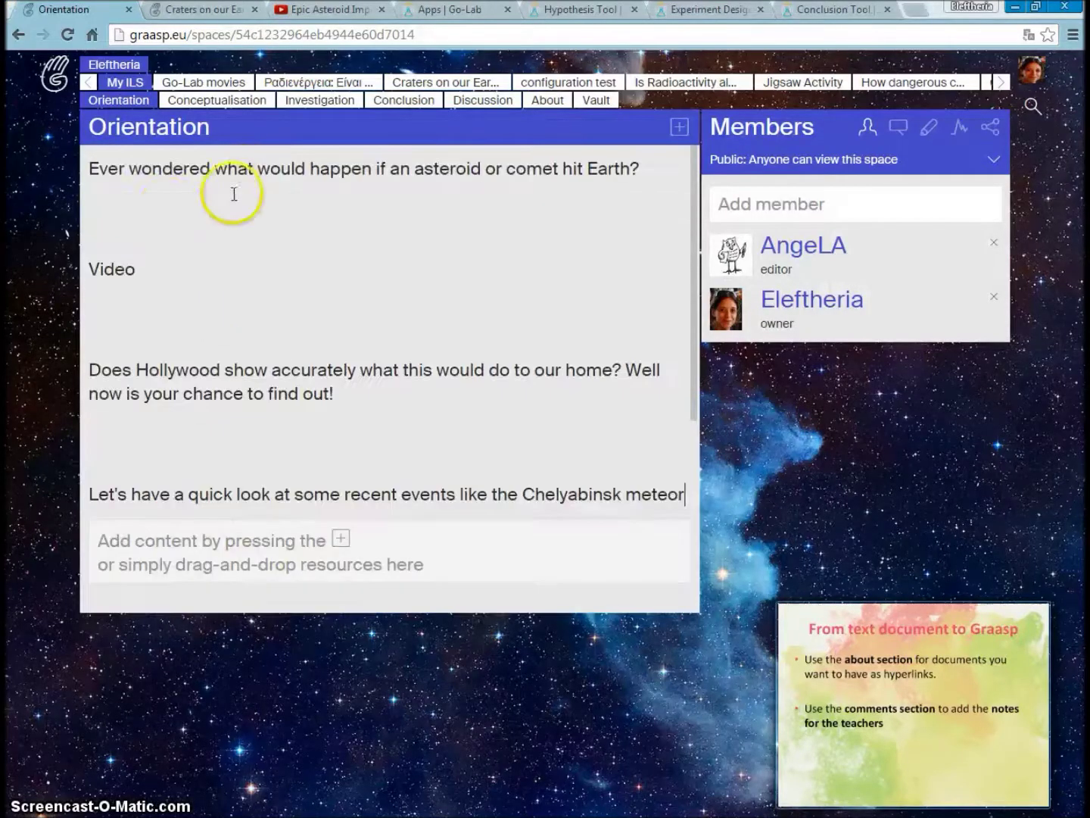
{"action": "key", "text": "Delete"}
{"action": "key", "text": "Delete"}
{"action": "key", "text": "Delete"}
{"action": "key", "text": "Delete"}
{"action": "key", "text": "Delete"}
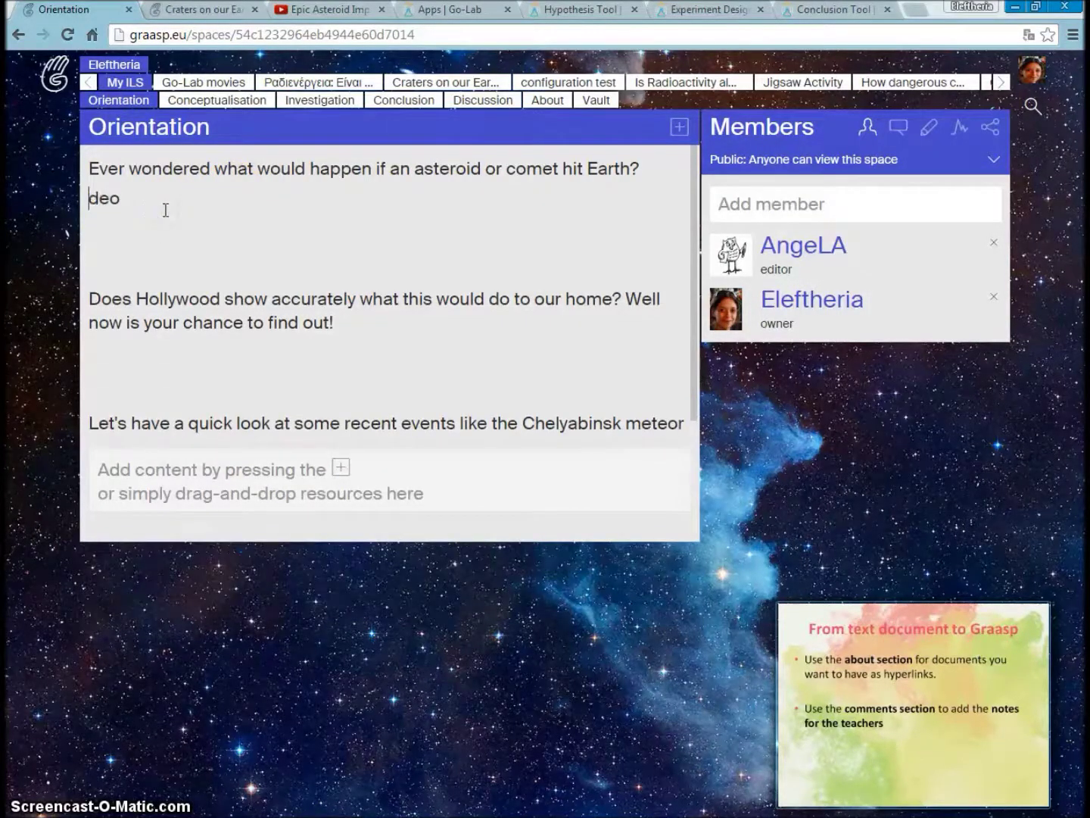
{"action": "key", "text": "Delete"}
{"action": "key", "text": "Delete"}
{"action": "key", "text": "Delete"}
{"action": "key", "text": "Delete"}
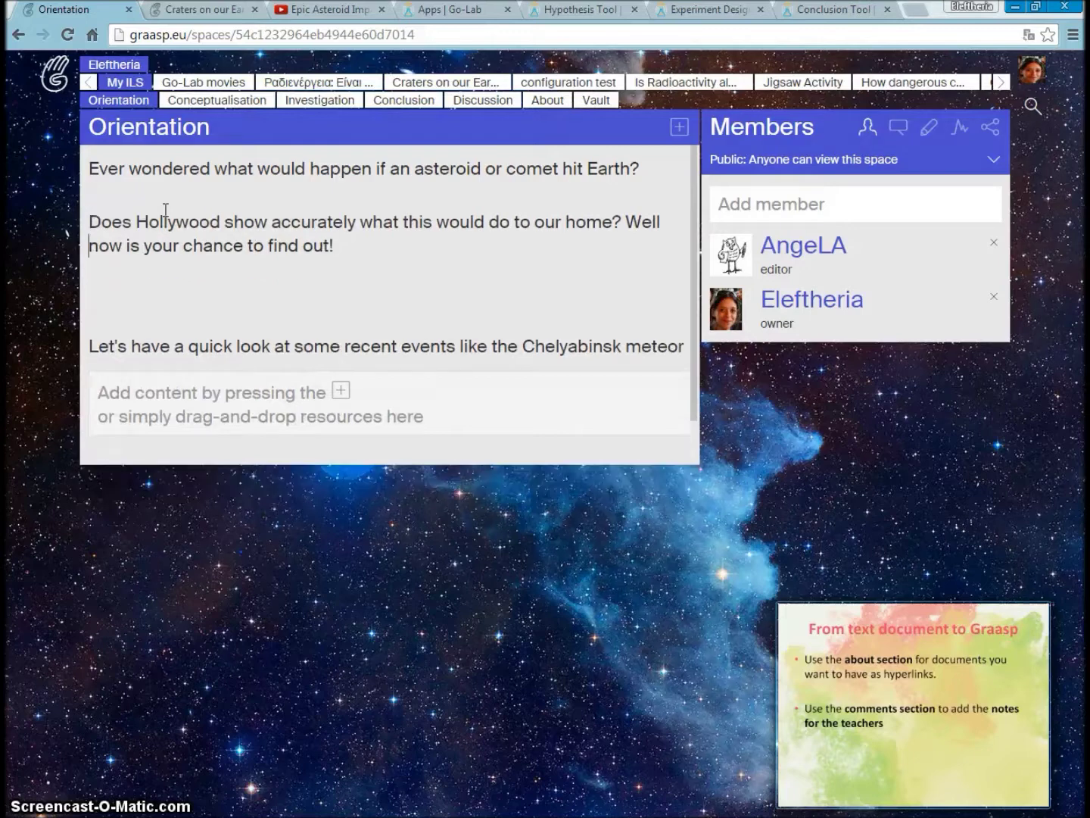
{"action": "key", "text": "Delete"}
{"action": "key", "text": "Delete"}
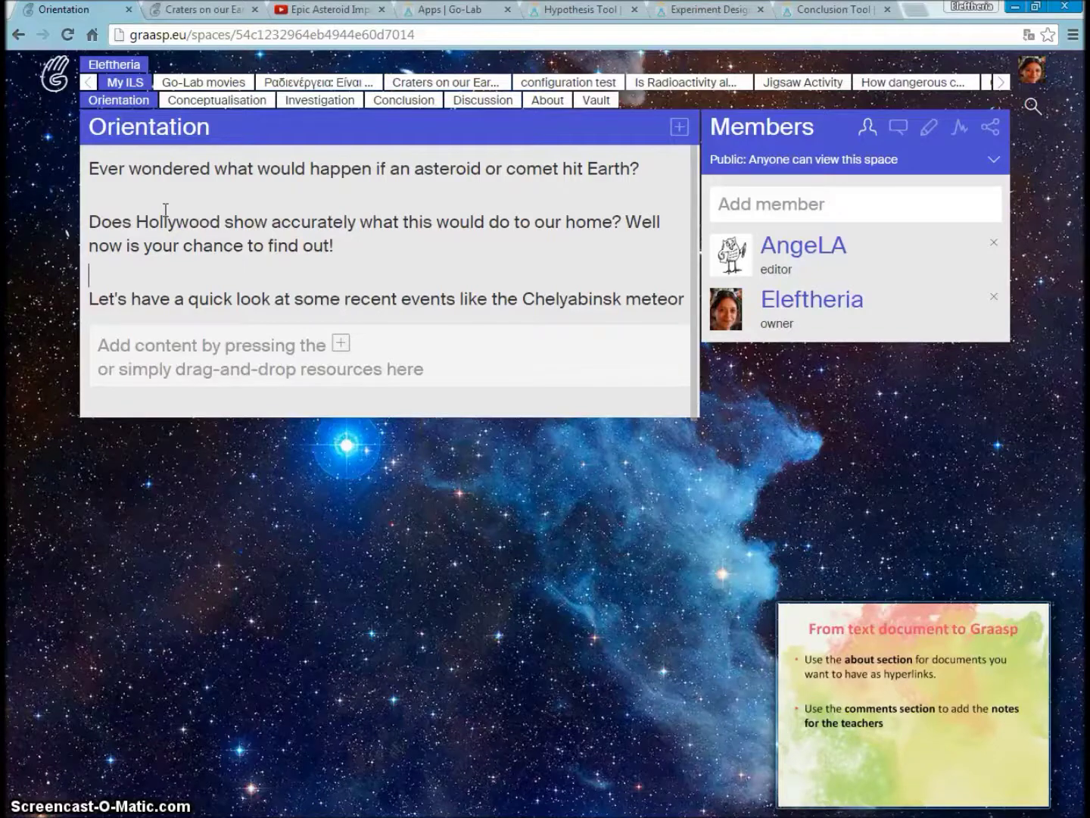
Check in the Word lesson plan which Orientation paragraphs come before and after the video
{"action": "key", "text": "alt+Tab"}
{"action": "key", "text": "alt+Tab"}
{"action": "key", "text": "Tab"}
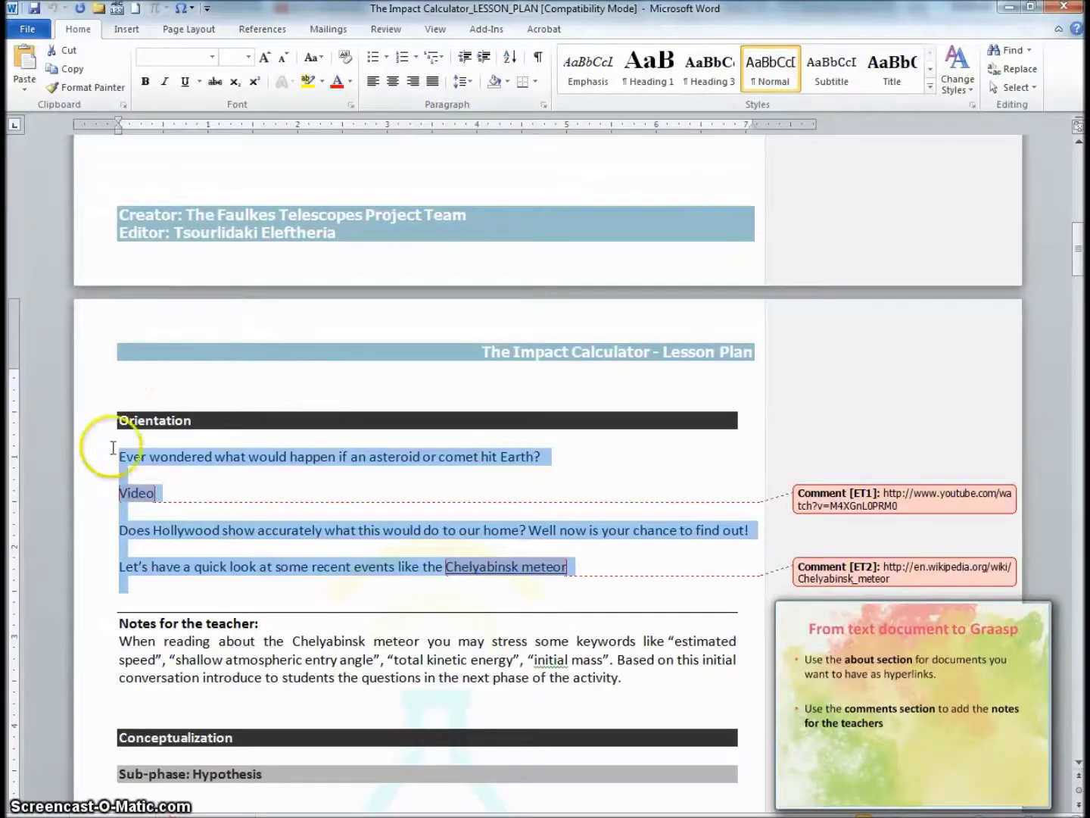
{"action": "left_click", "coordinate": [113, 448]}
{"action": "triple_click", "coordinate": [151, 455]}
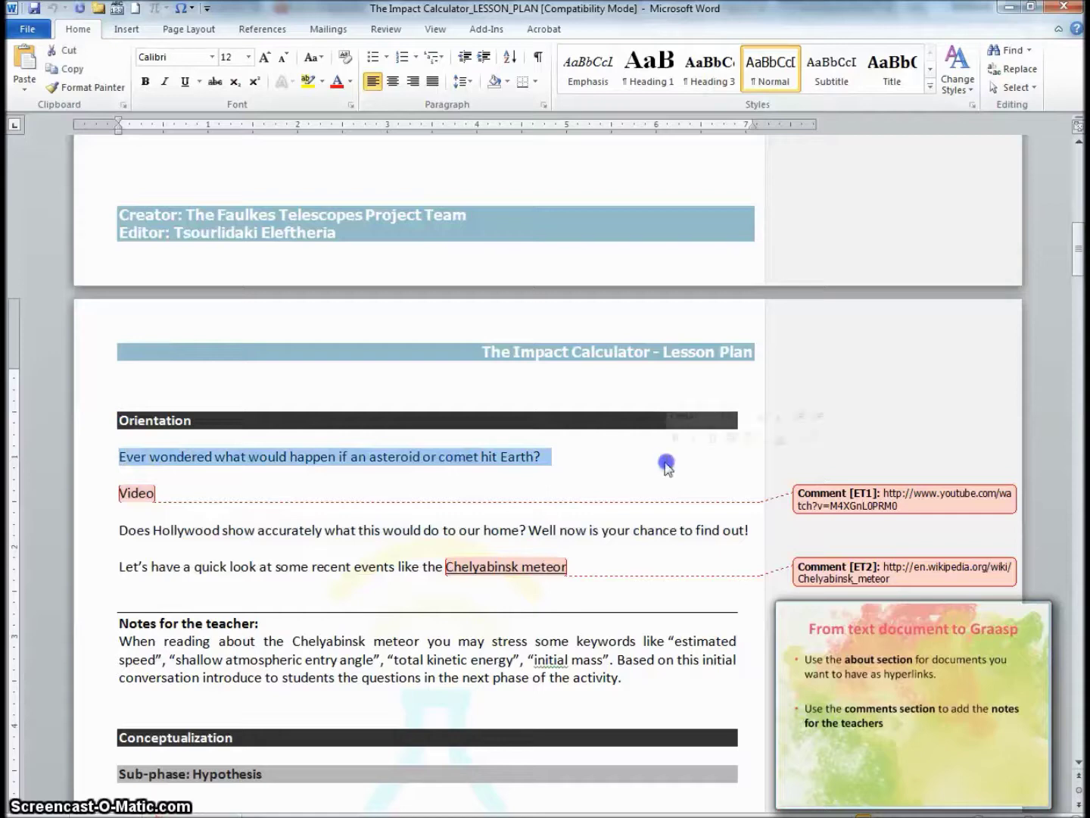
{"action": "left_click_drag", "start_coordinate": [117, 530], "coordinate": [657, 558]}
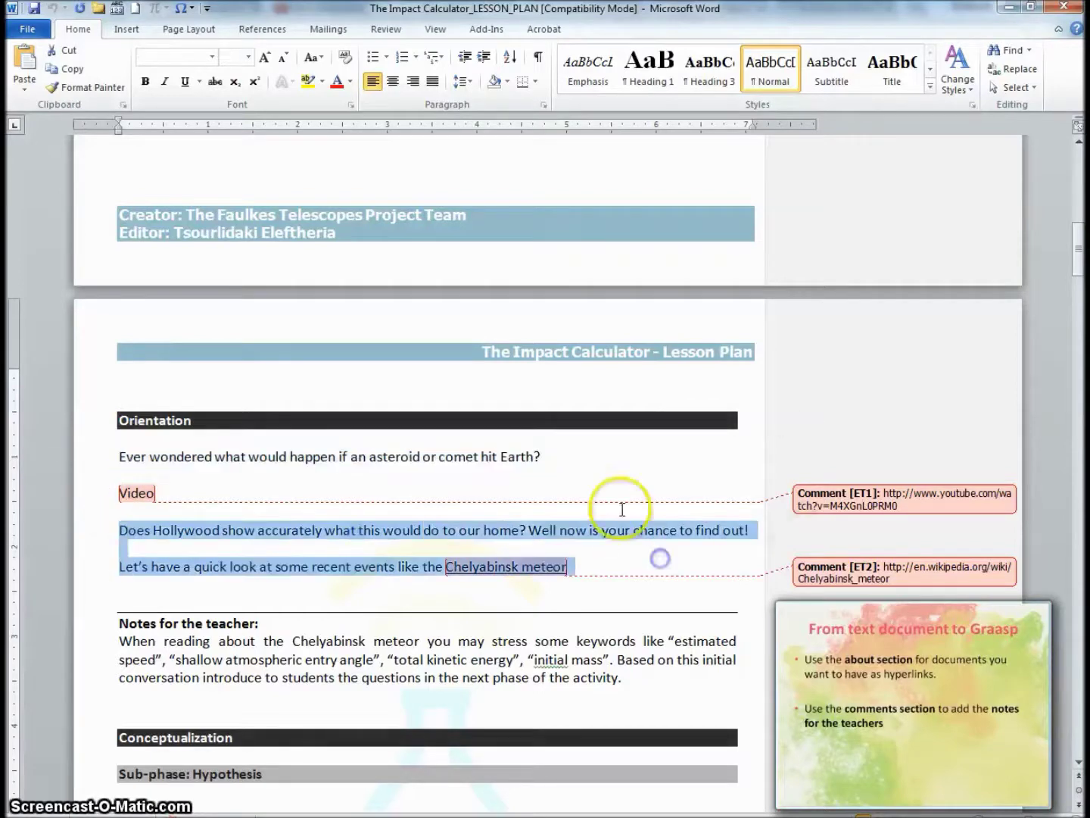
{"action": "left_click", "coordinate": [602, 464]}
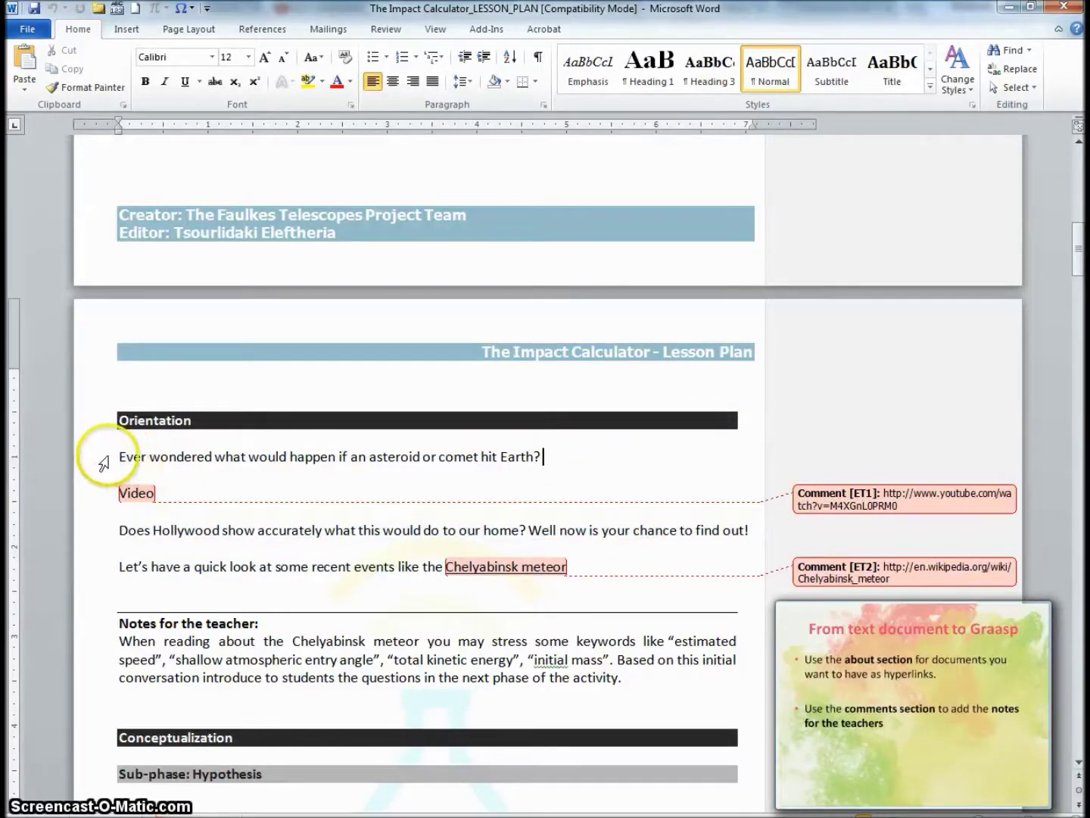
Remove the "Does Hollywood show accurately" and "Let's have a quick look" paragraphs from the Orientation description in Graasp
{"action": "key", "text": "alt+Tab"}
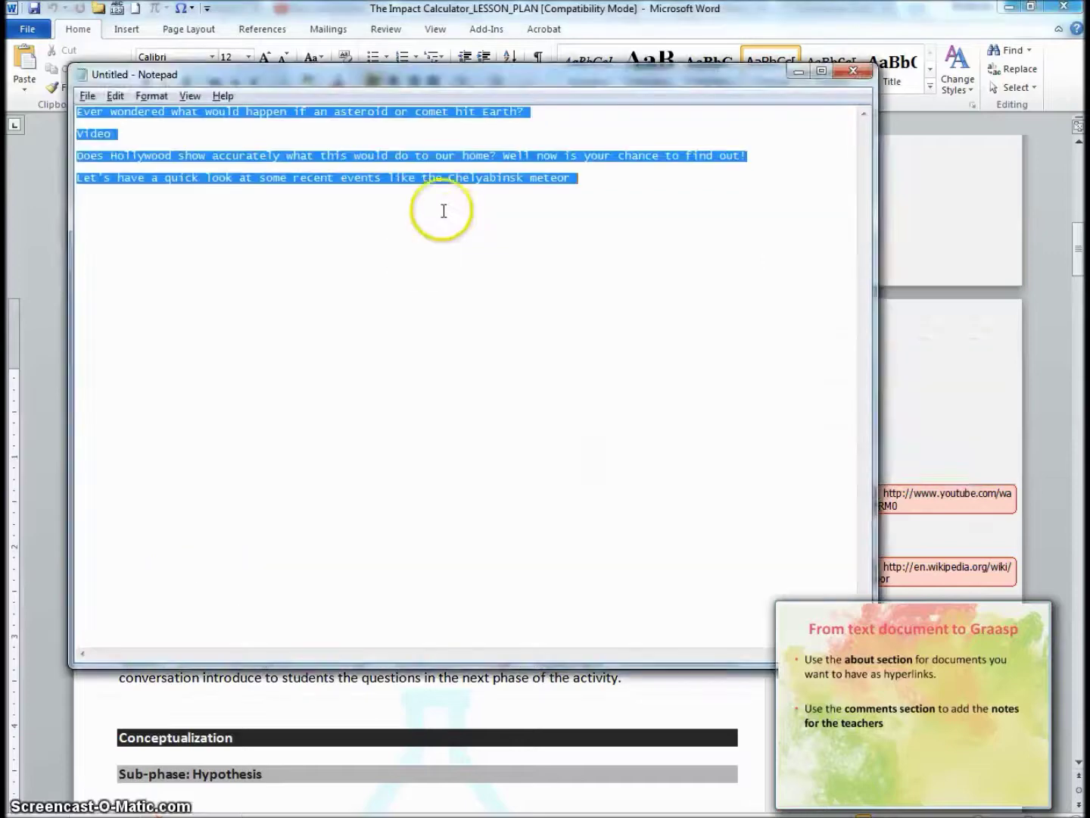
{"action": "key", "text": "alt+Tab"}
{"action": "key", "text": "alt+Tab"}
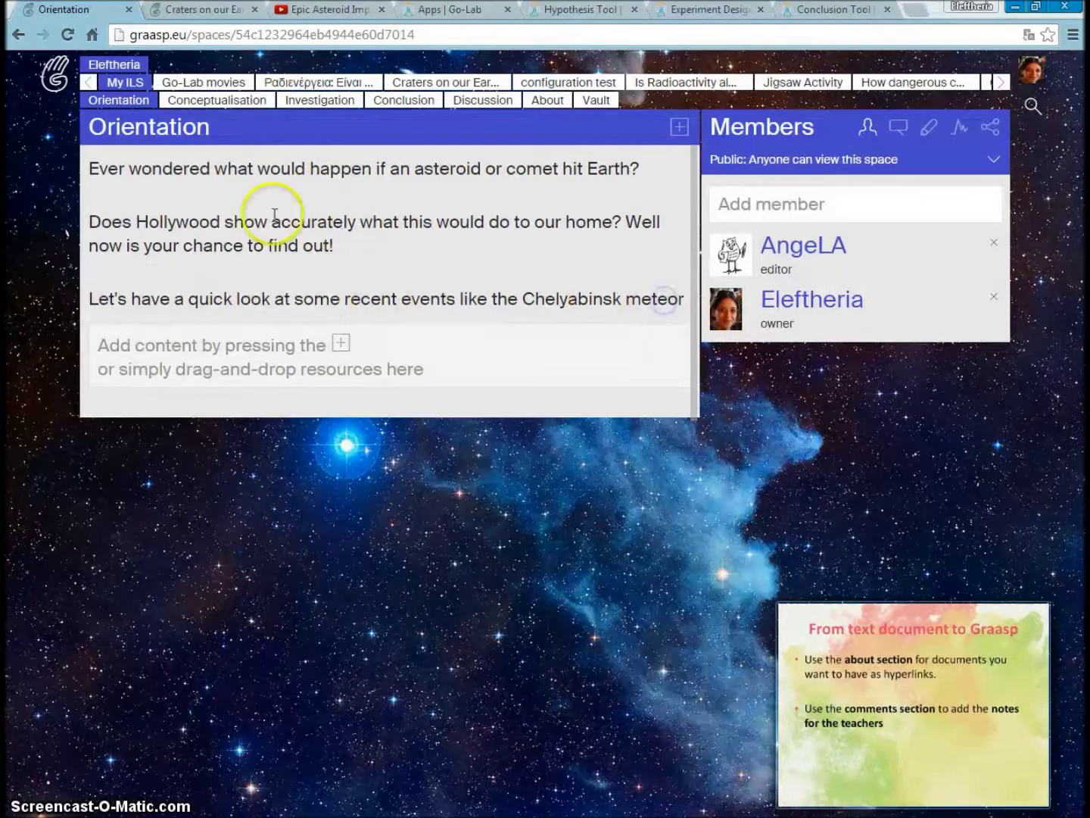
{"action": "left_click_drag", "start_coordinate": [90, 222], "coordinate": [685, 300]}
{"action": "key", "text": "Delete"}
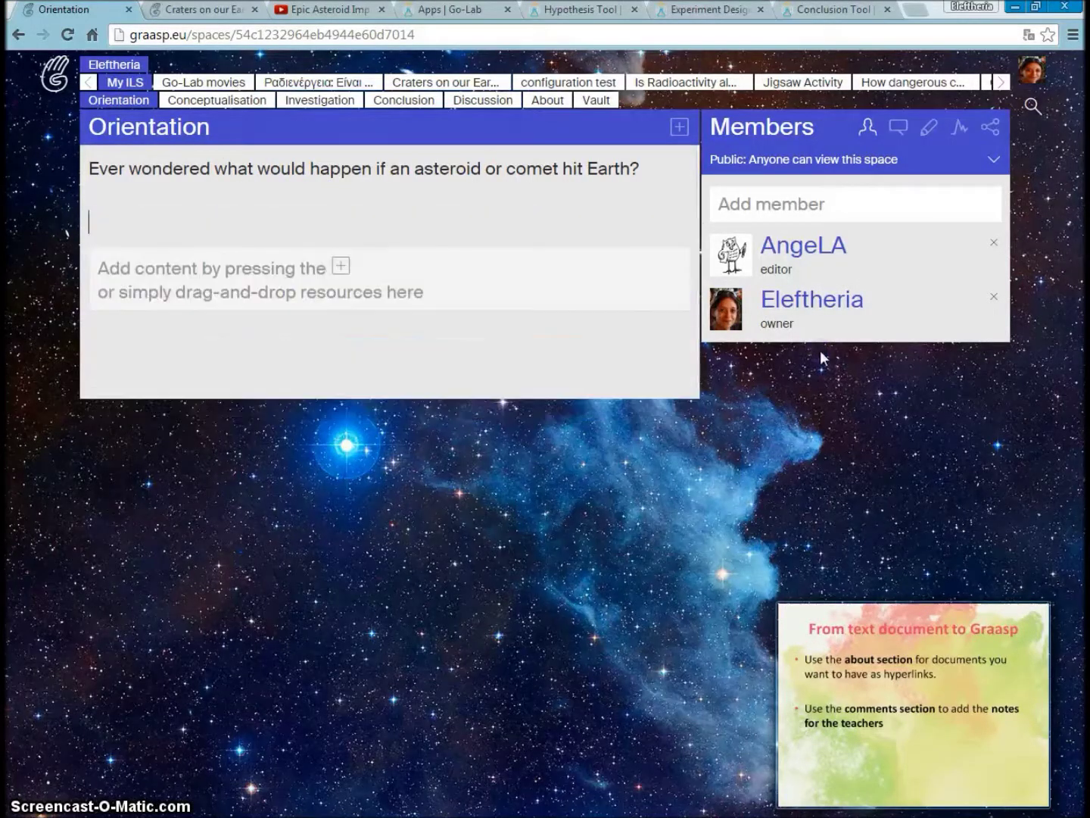
Remove the blank lines at the end of the Orientation description and start a new resource in that phase
{"action": "key", "text": "BackSpace"}
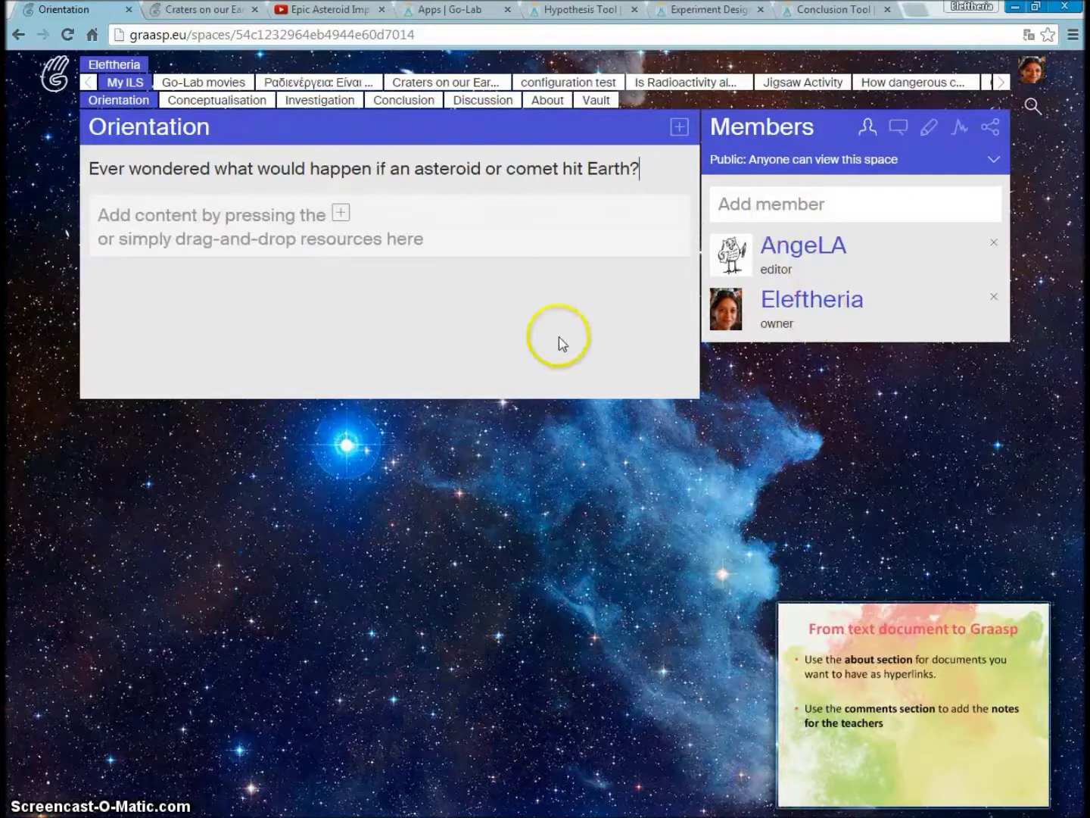
{"action": "left_click", "coordinate": [679, 129]}
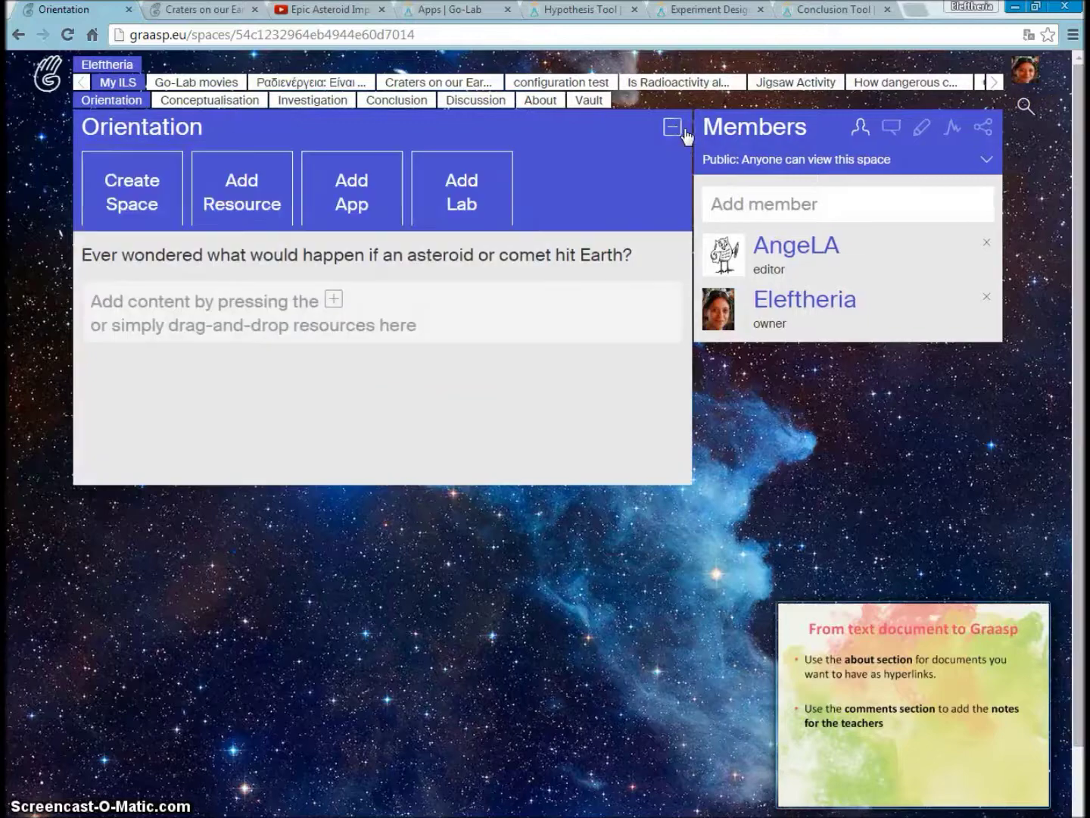
{"action": "left_click", "coordinate": [242, 203]}
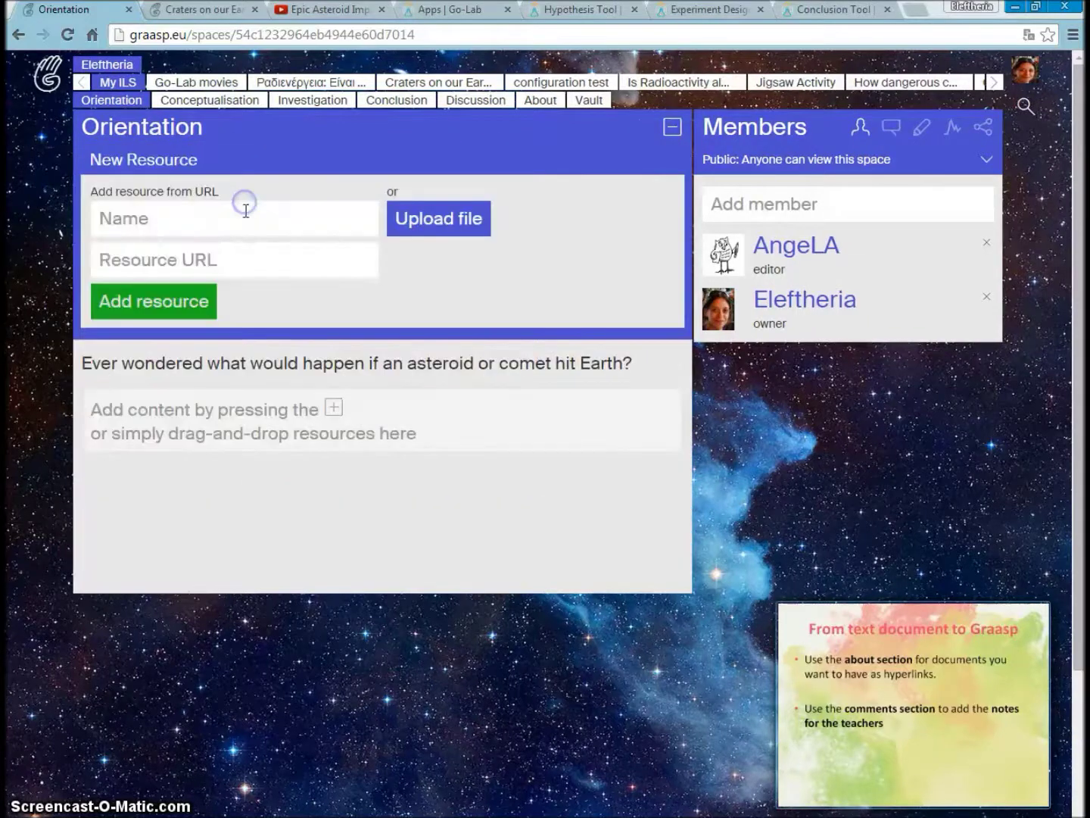
Copy the YouTube link from the Word comment on "Video" into the URL of the new Orientation resource in Graasp
{"action": "key", "text": "alt+Tab"}
{"action": "key", "text": "alt+Tab"}
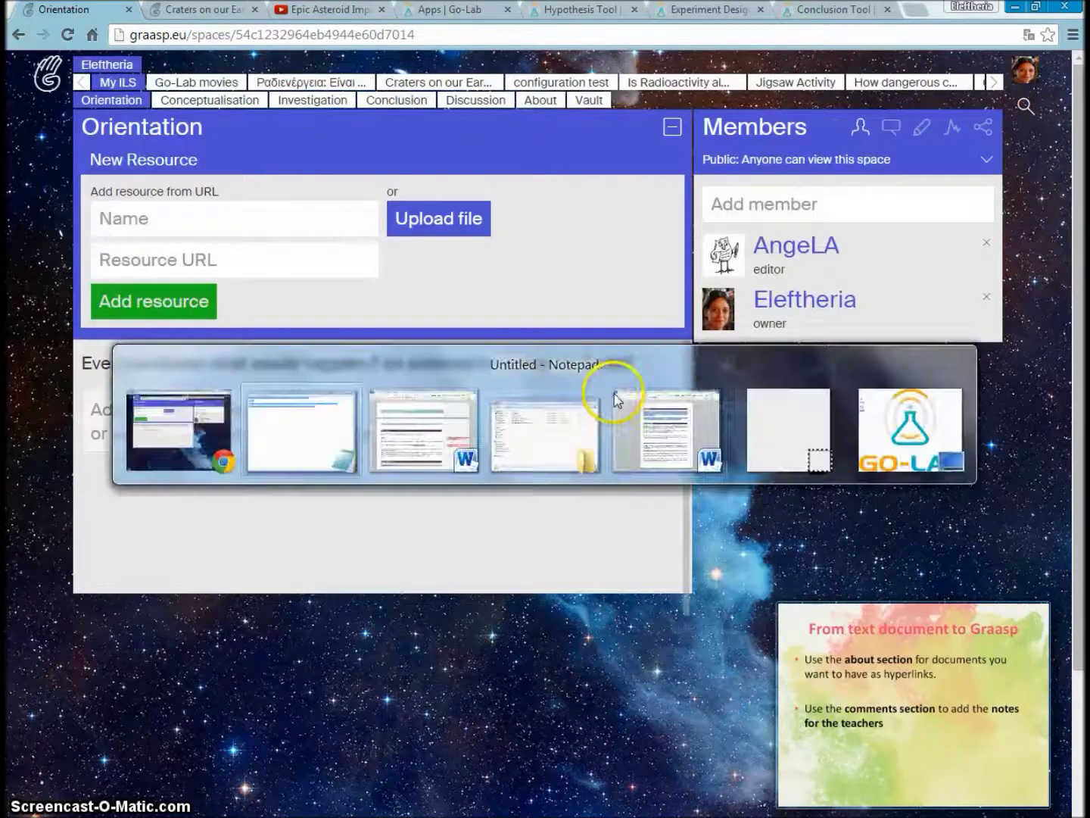
{"action": "left_click", "coordinate": [615, 397]}
{"action": "left_click", "coordinate": [919, 496]}
{"action": "triple_click", "coordinate": [892, 494]}
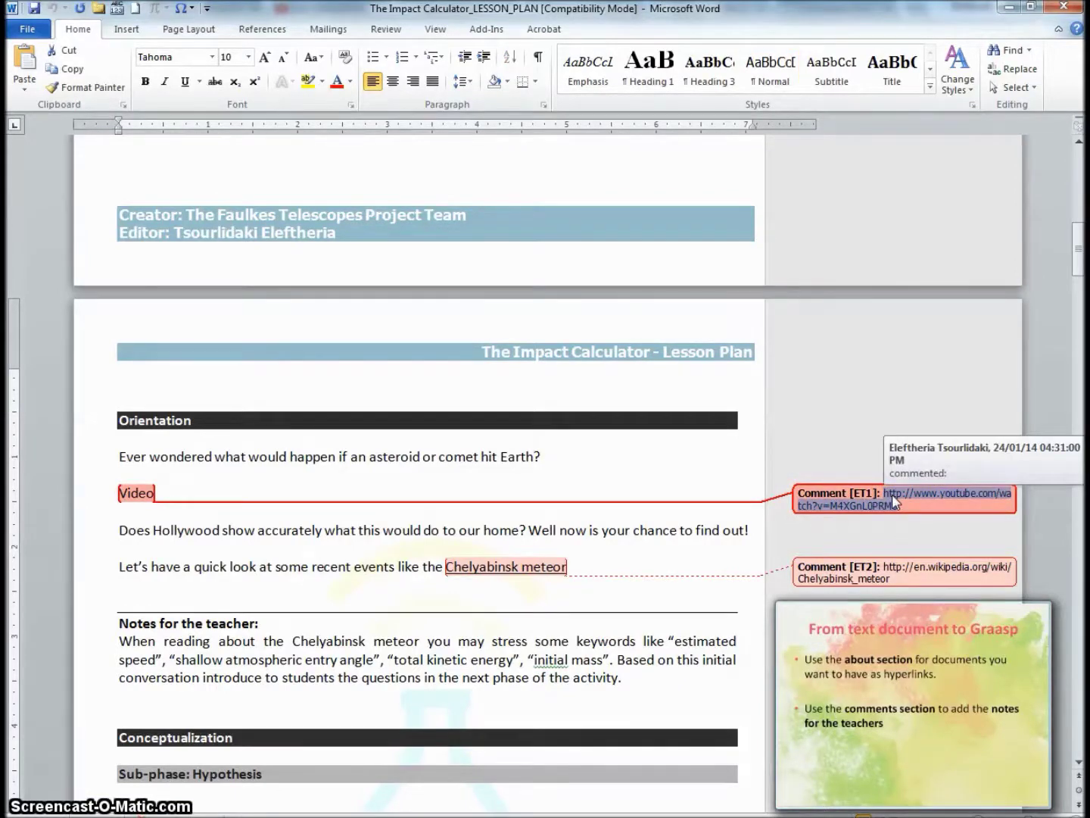
{"action": "key", "text": "alt+Tab"}
{"action": "left_click", "coordinate": [207, 262]}
{"action": "key", "text": "ctrl+v"}
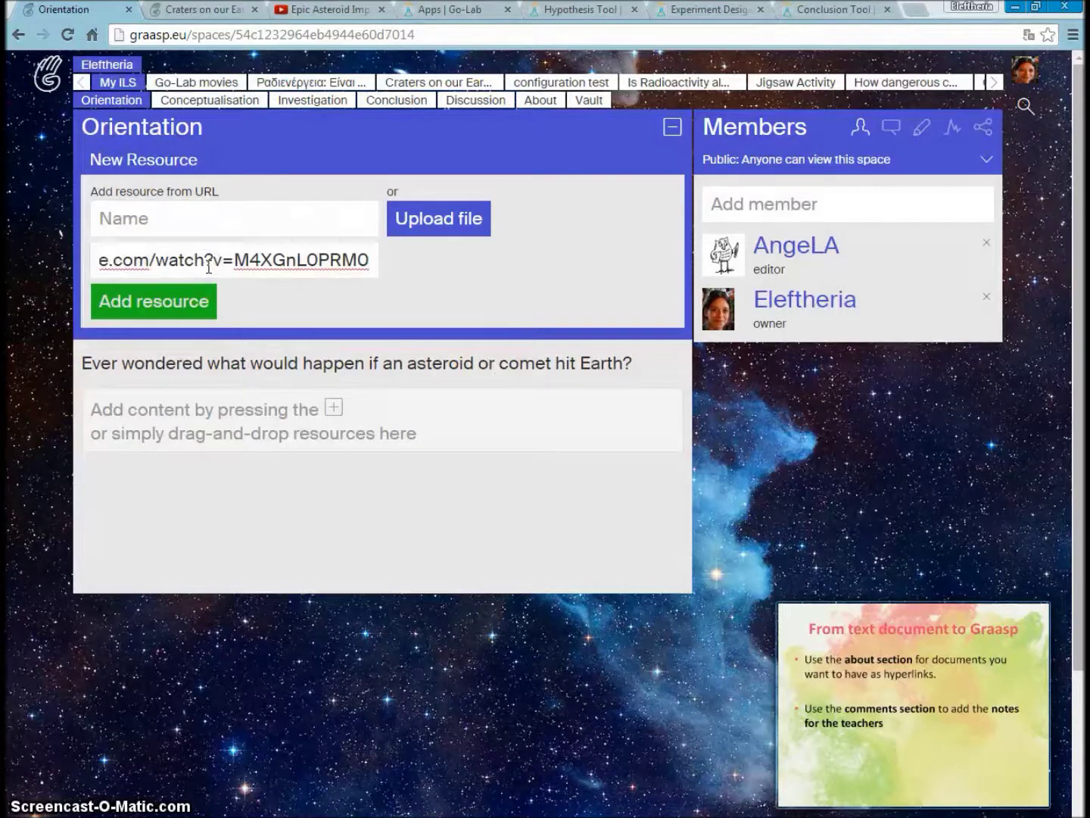
Copy the video title "Epic Asteroid Impact" from YouTube as the resource's name and add the resource to the Orientation phase
{"action": "left_click", "coordinate": [208, 218]}
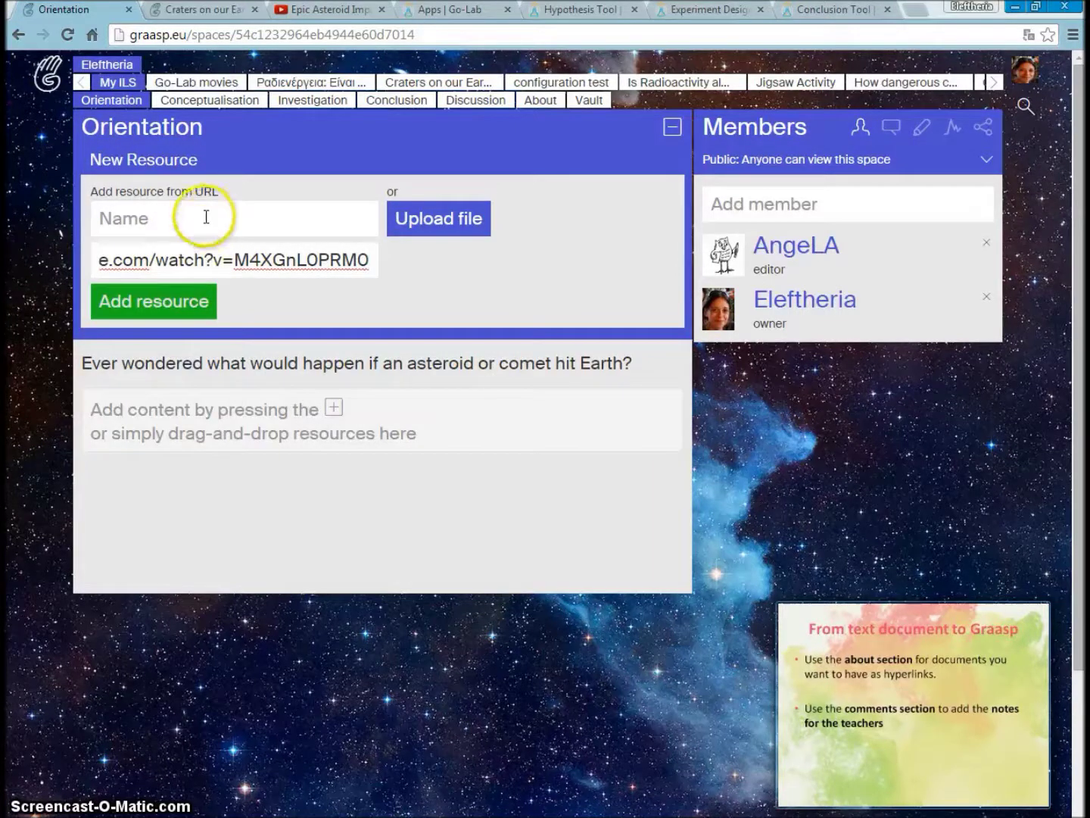
{"action": "left_click", "coordinate": [317, 9]}
{"action": "left_click_drag", "start_coordinate": [99, 463], "coordinate": [318, 467]}
{"action": "key", "text": "ctrl+c"}
{"action": "key", "text": "ctrl+shift+Tab"}
{"action": "left_click", "coordinate": [193, 178]}
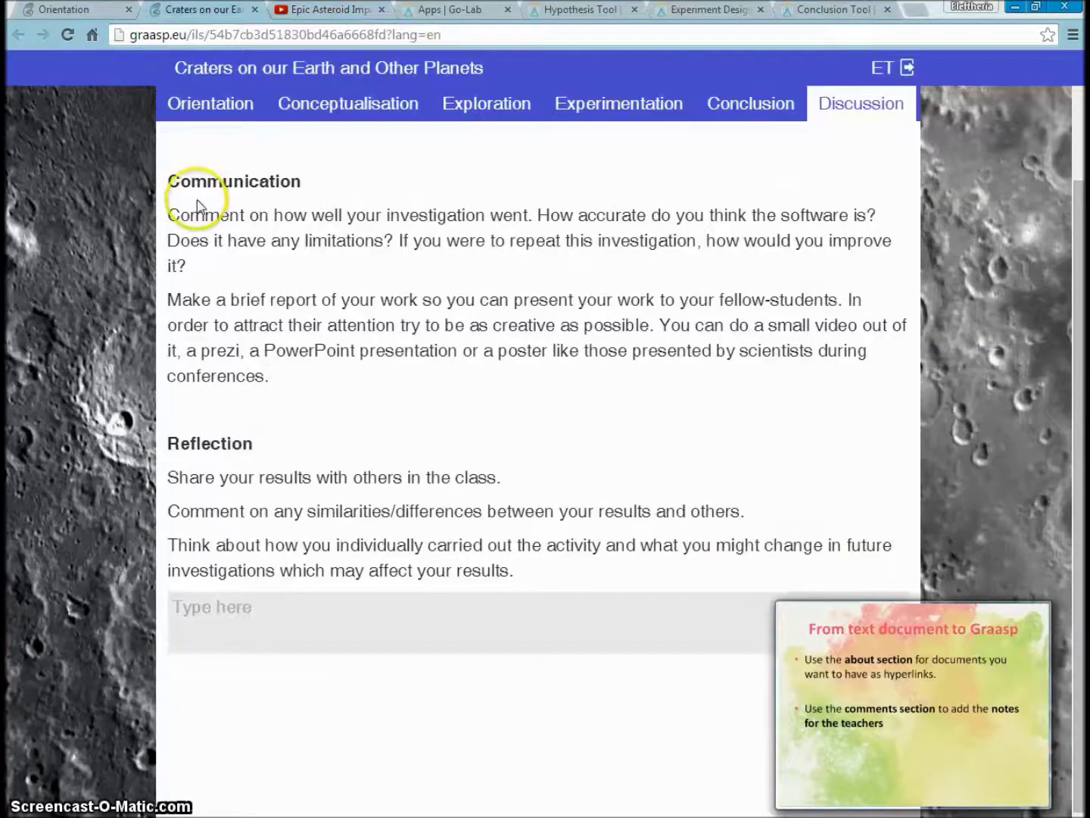
{"action": "key", "text": "ctrl+shift+Tab"}
{"action": "left_click", "coordinate": [239, 218]}
{"action": "key", "text": "ctrl+v"}
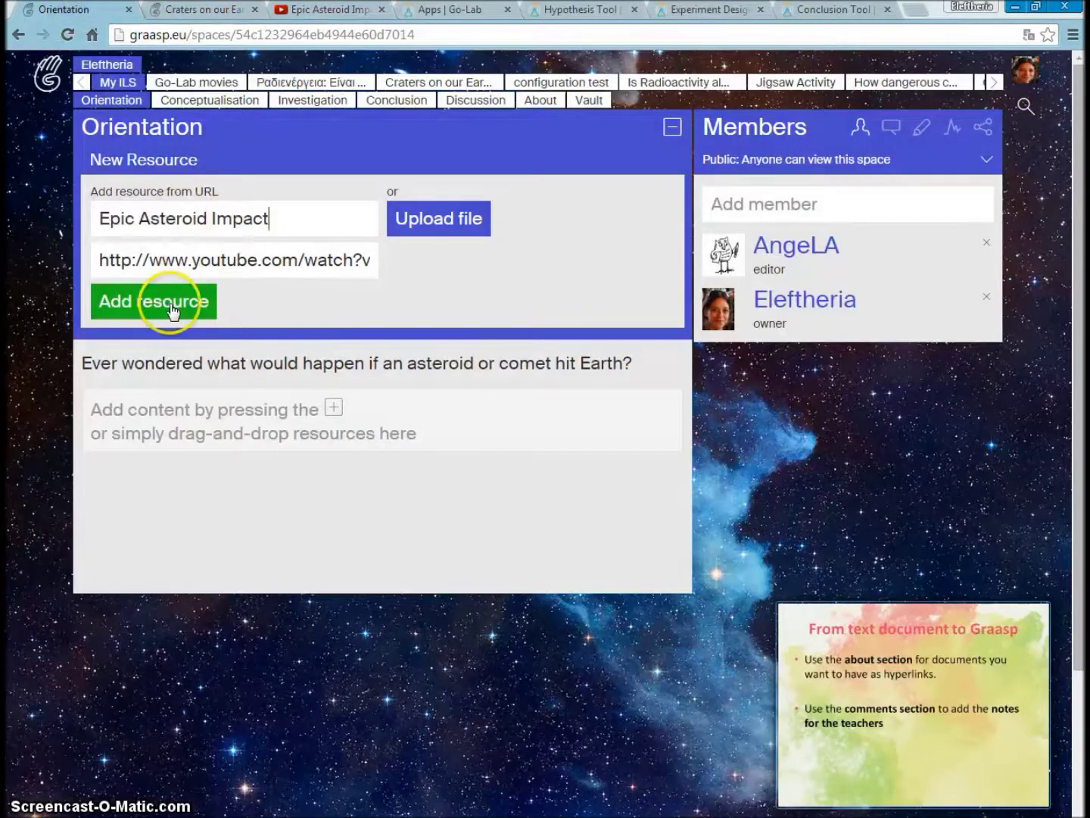
{"action": "left_click", "coordinate": [174, 304]}
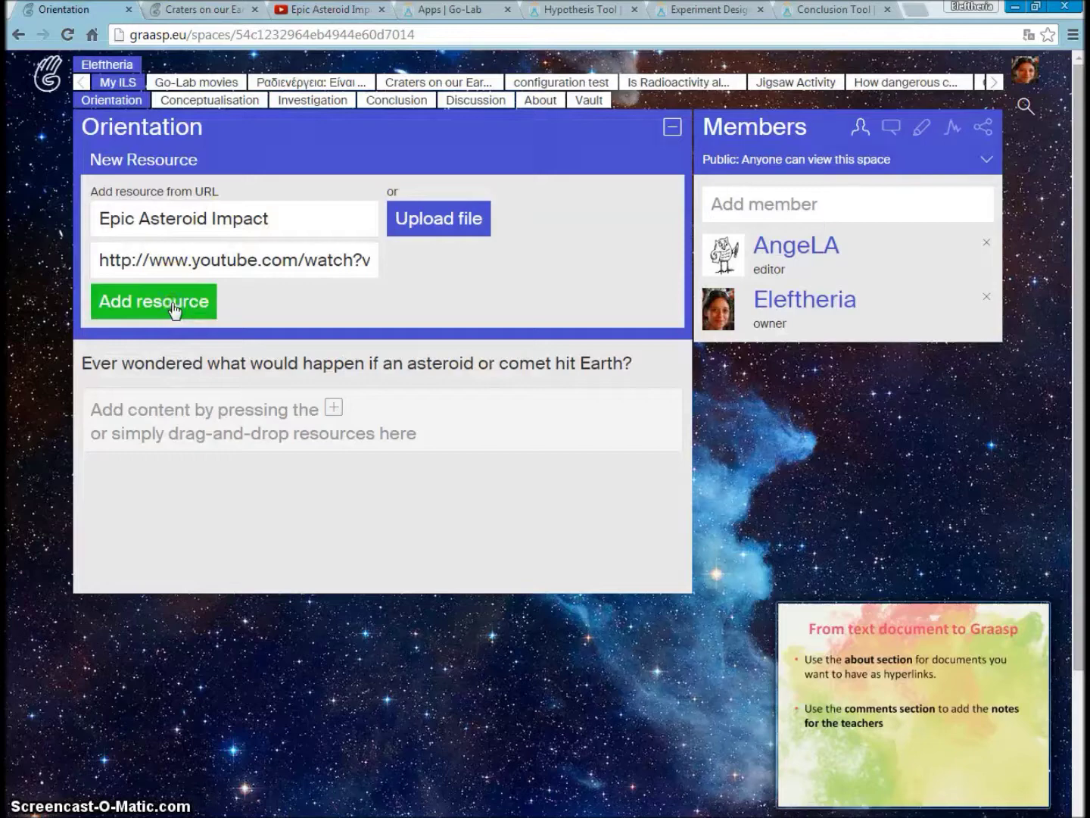
{"action": "left_click", "coordinate": [130, 302]}
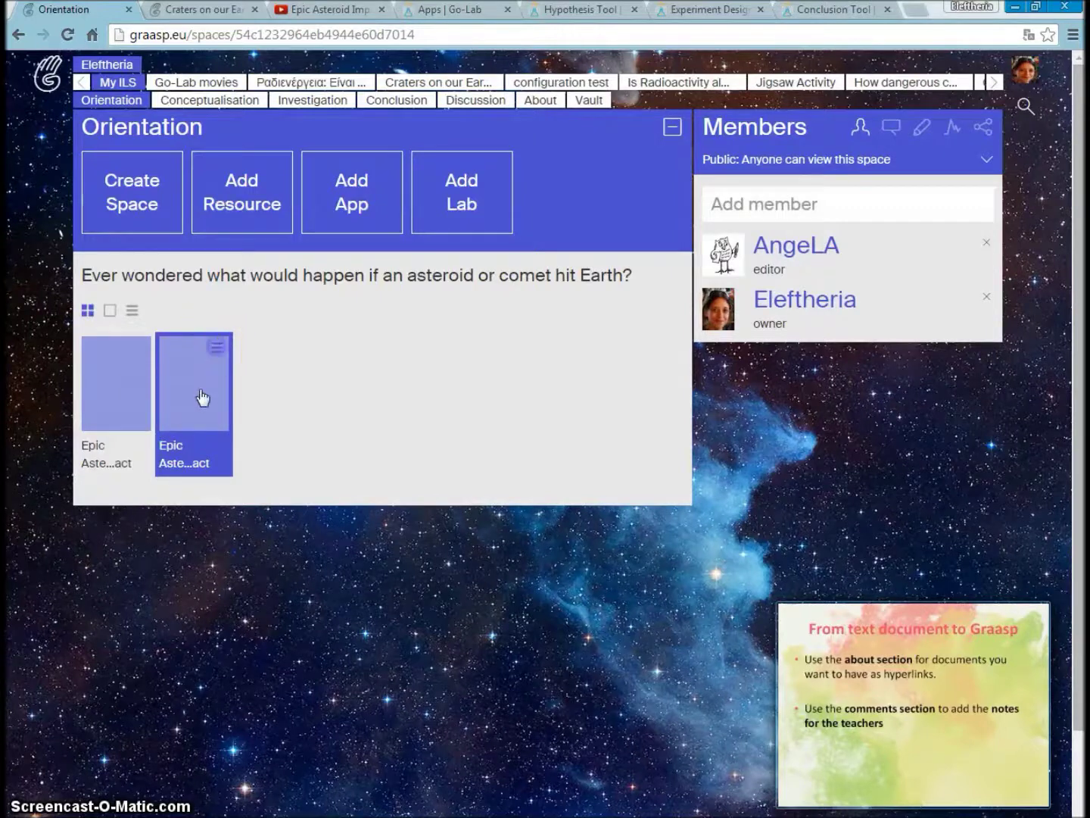
Delete the second, duplicate Epic Asteroid Impact resource from the Orientation phase
{"action": "left_click", "coordinate": [215, 347]}
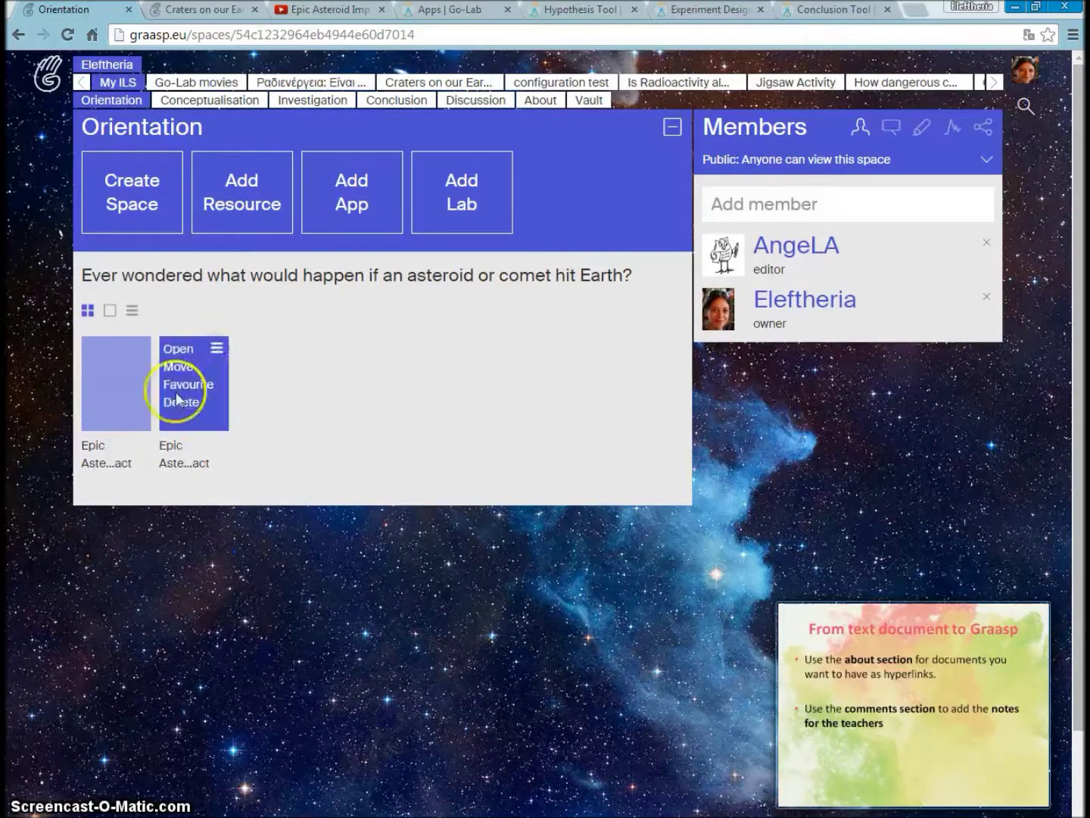
{"action": "left_click", "coordinate": [110, 415]}
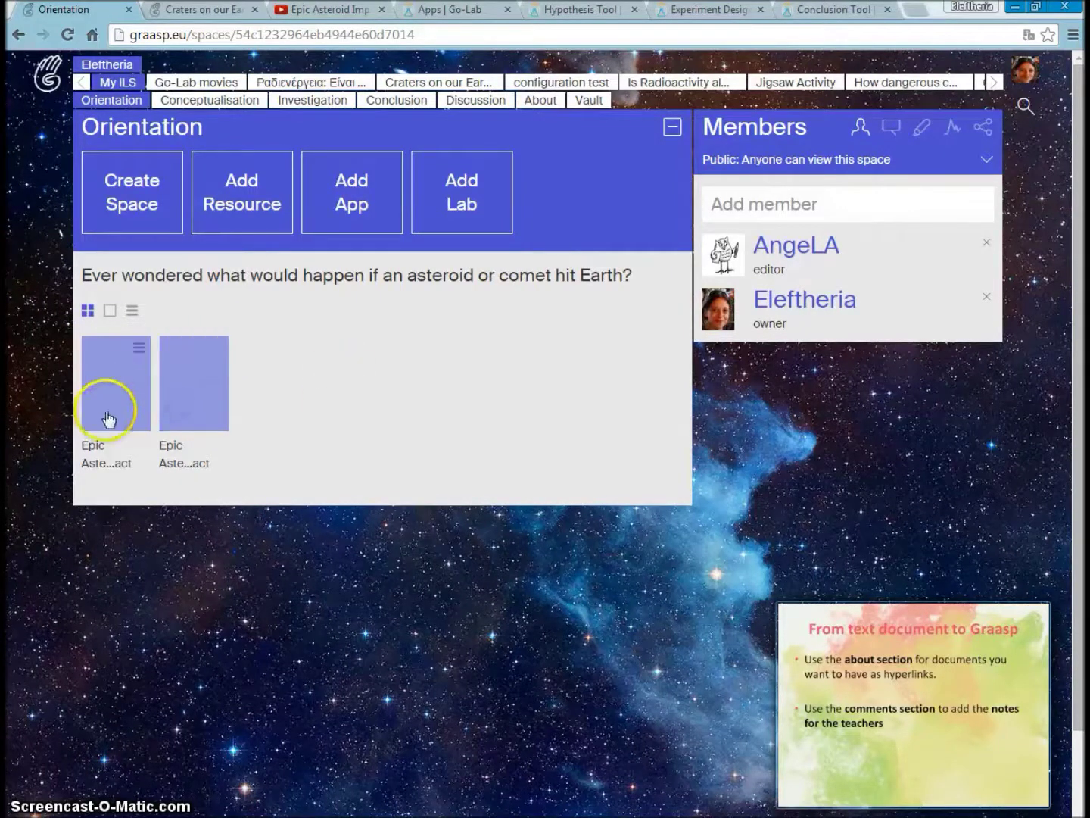
{"action": "left_click", "coordinate": [110, 316]}
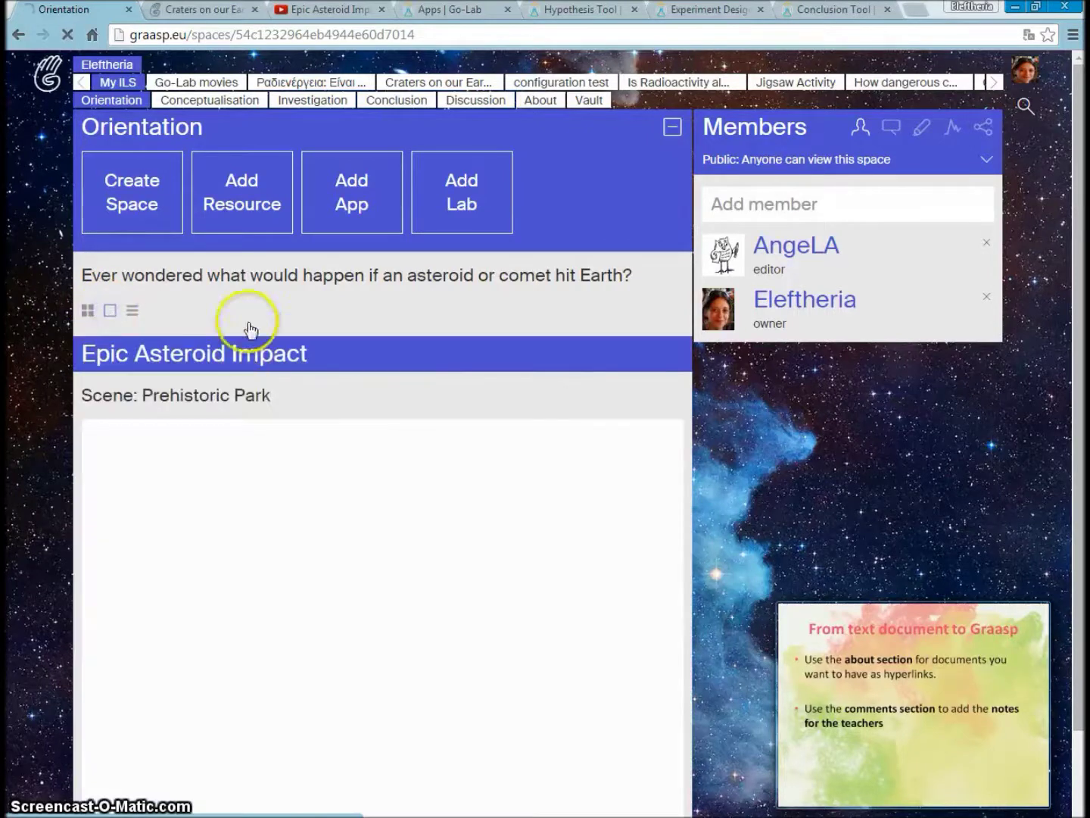
{"action": "left_click", "coordinate": [133, 312]}
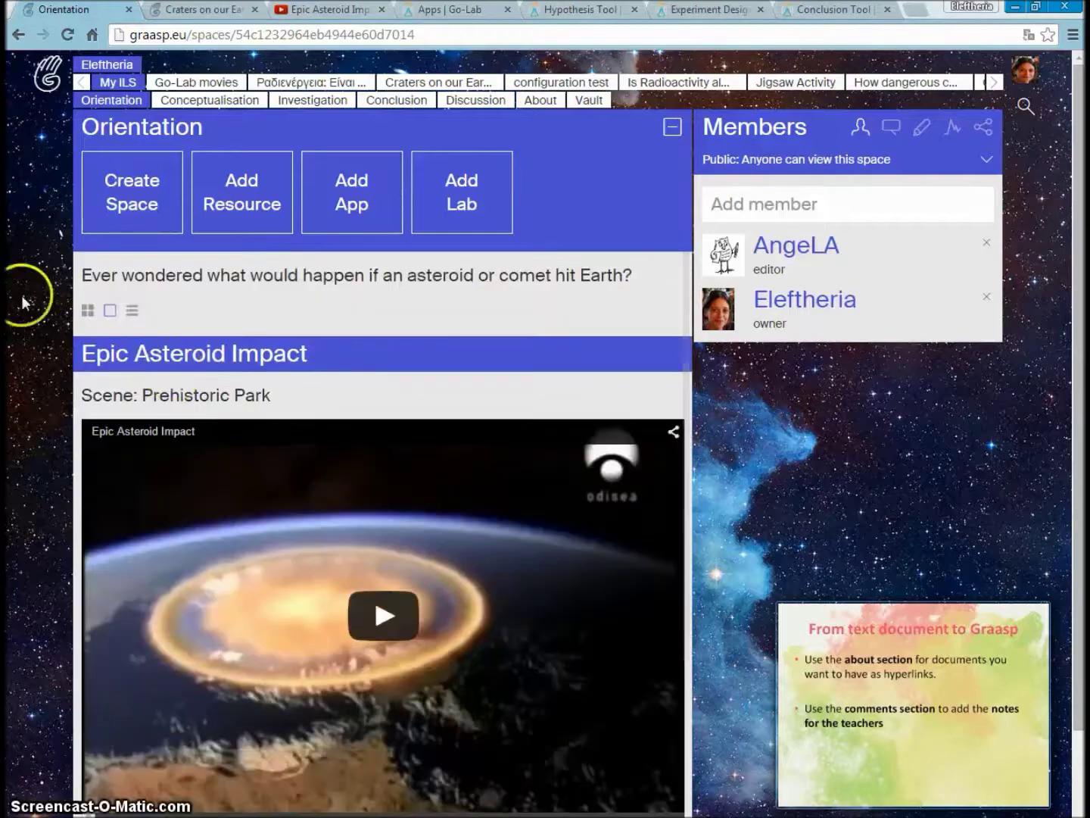
{"action": "left_click", "coordinate": [85, 310]}
{"action": "left_click", "coordinate": [214, 350]}
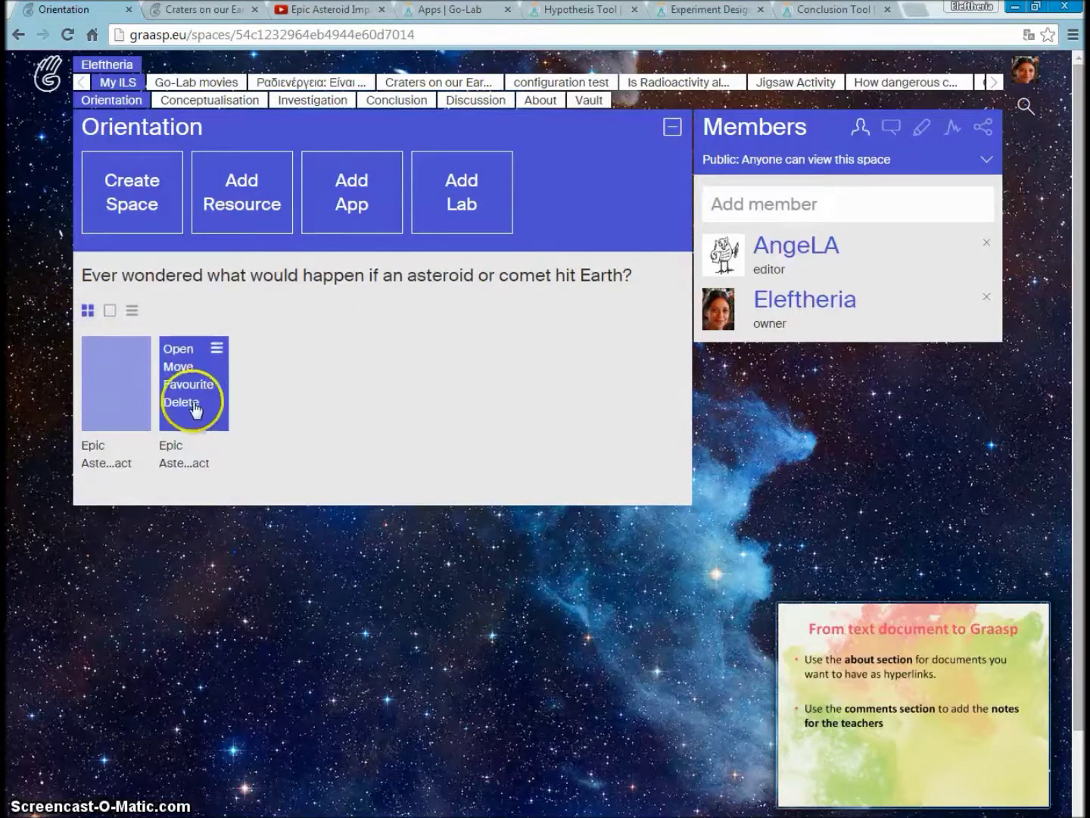
{"action": "left_click", "coordinate": [189, 410]}
{"action": "left_click", "coordinate": [704, 194]}
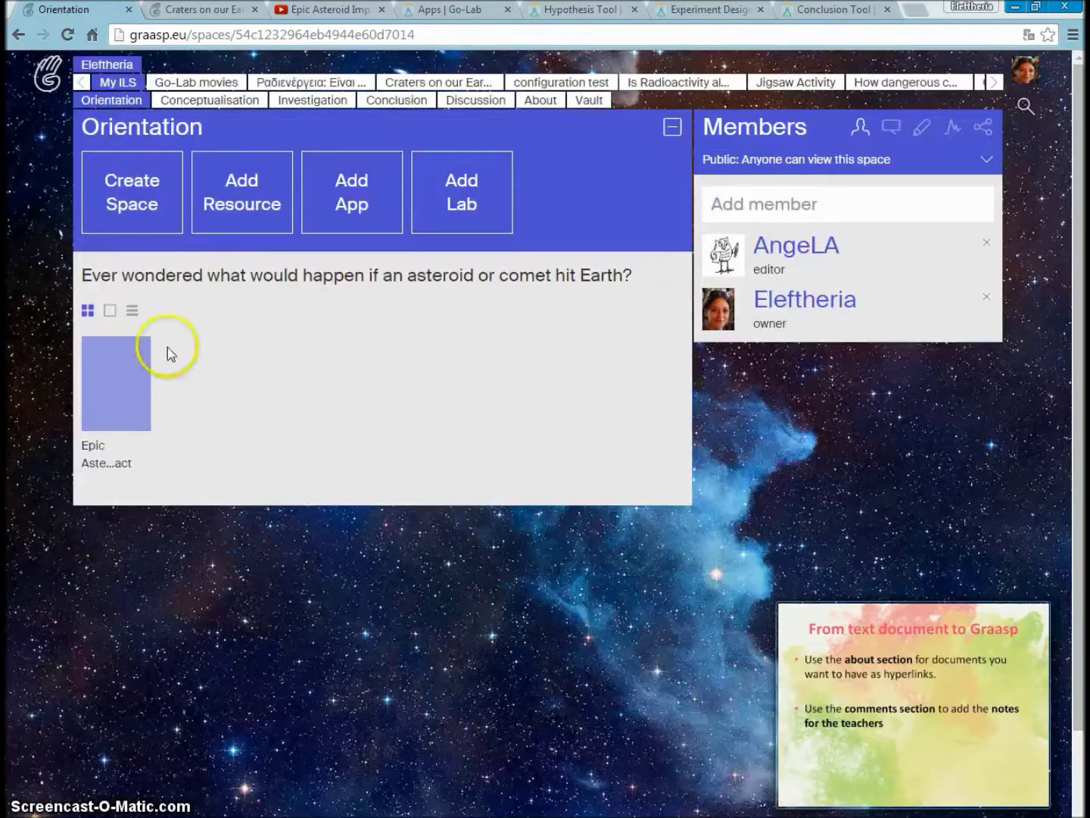
Display the Orientation resource in full and delete the "Scene: Prehistoric Park" description of the Epic Asteroid Impact video
{"action": "left_click", "coordinate": [112, 312]}
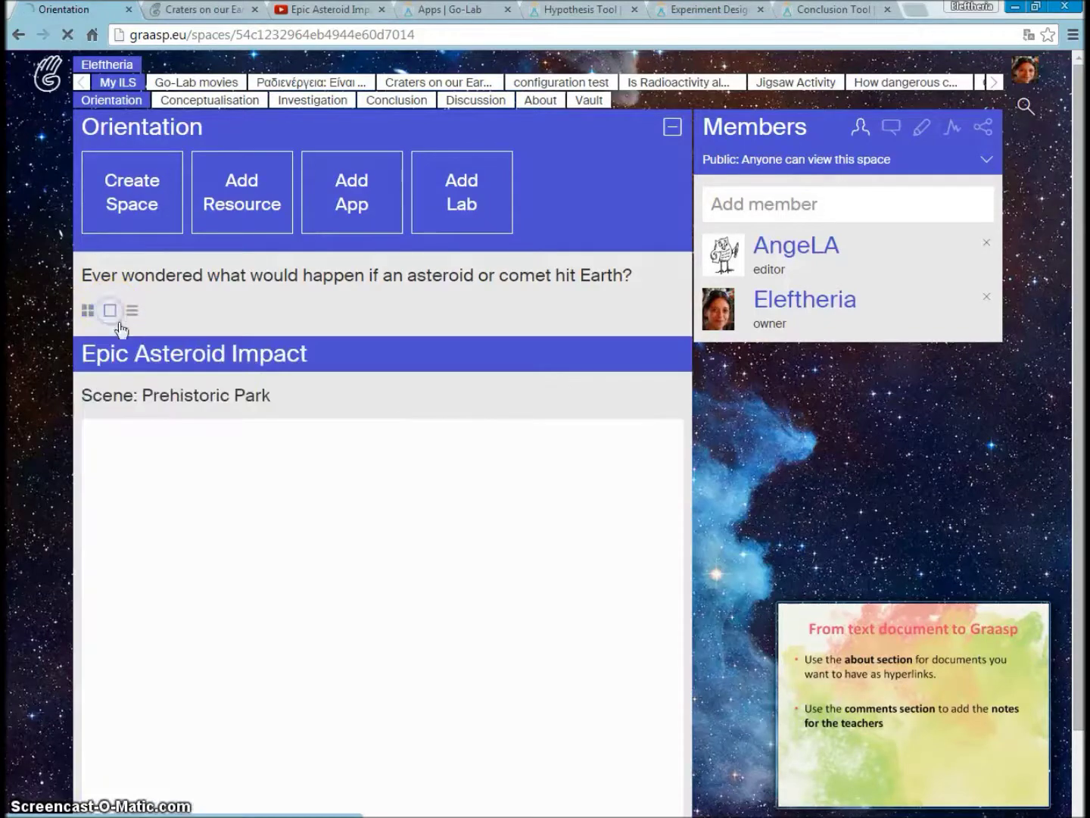
{"action": "scroll", "coordinate": [462, 384], "scroll_direction": "down", "scroll_amount": 1}
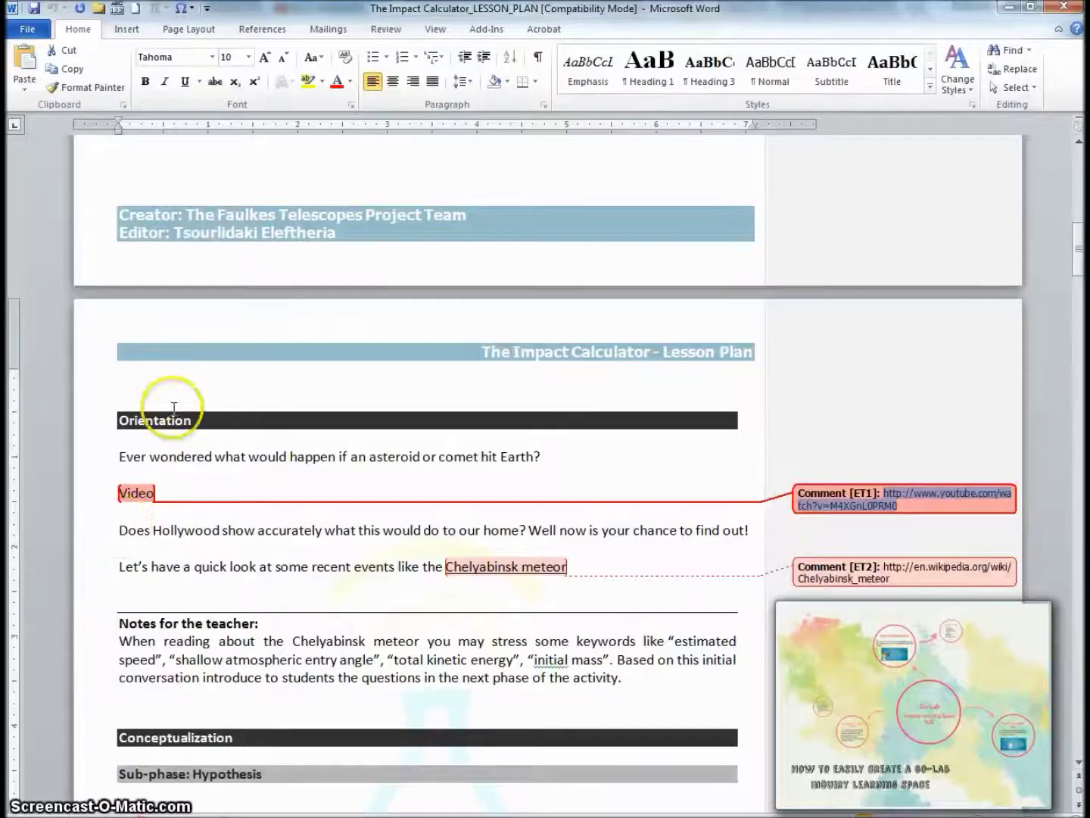
{"action": "key", "text": "alt+Tab"}
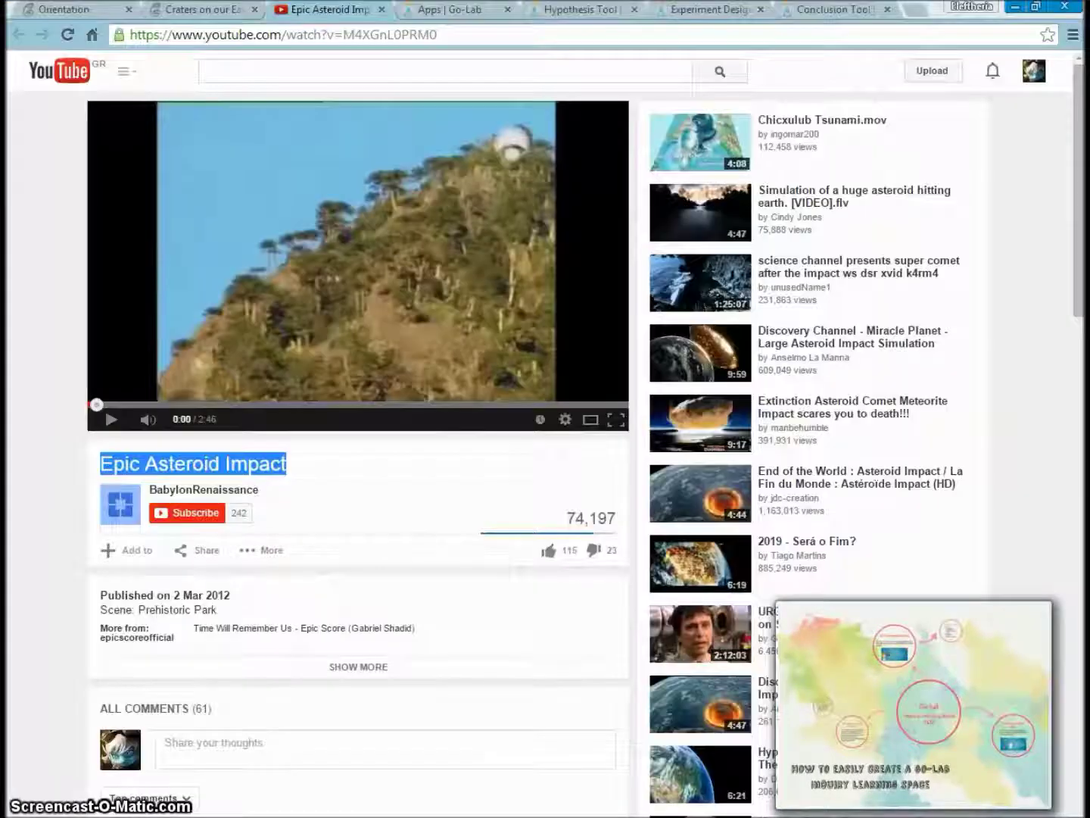
{"action": "key", "text": "ctrl+shift+Tab"}
{"action": "key", "text": "ctrl+shift+Tab"}
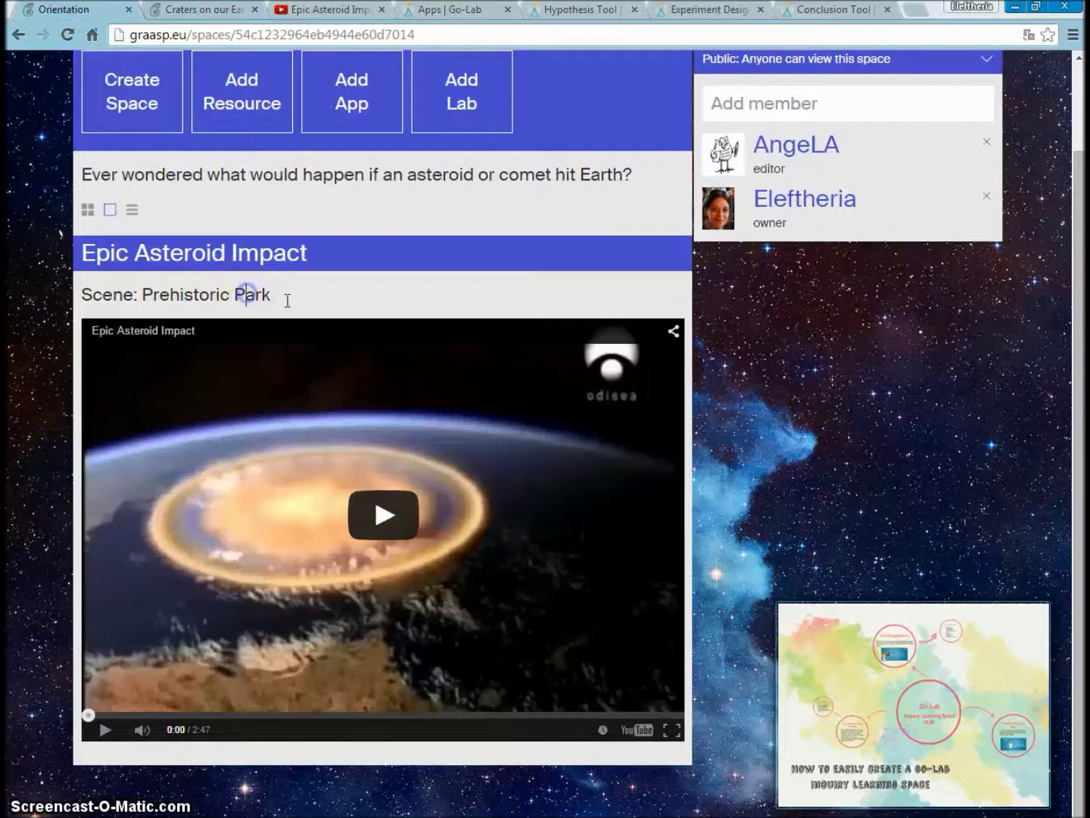
{"action": "left_click_drag", "start_coordinate": [287, 300], "coordinate": [53, 304]}
{"action": "key", "text": "BackSpace"}
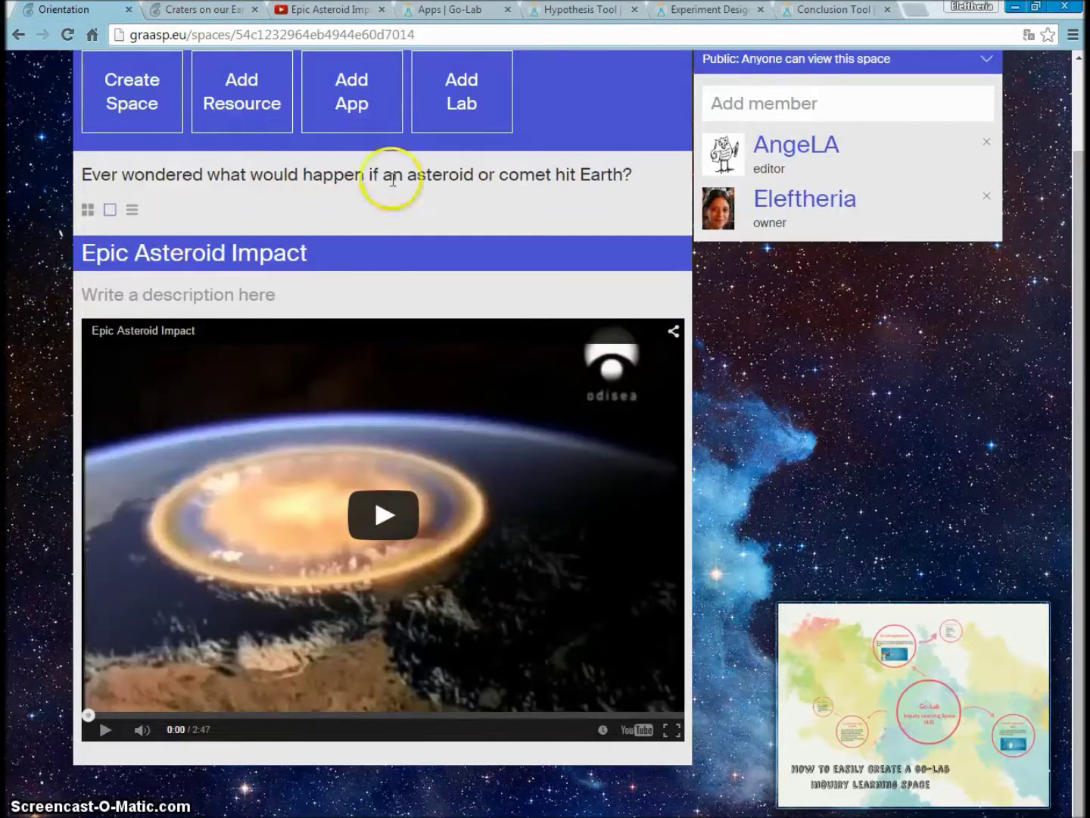
Check in the Word lesson plan which paragraphs follow the video and where they belong below it in the Graasp Orientation phase
{"action": "key", "text": "alt+Tab"}
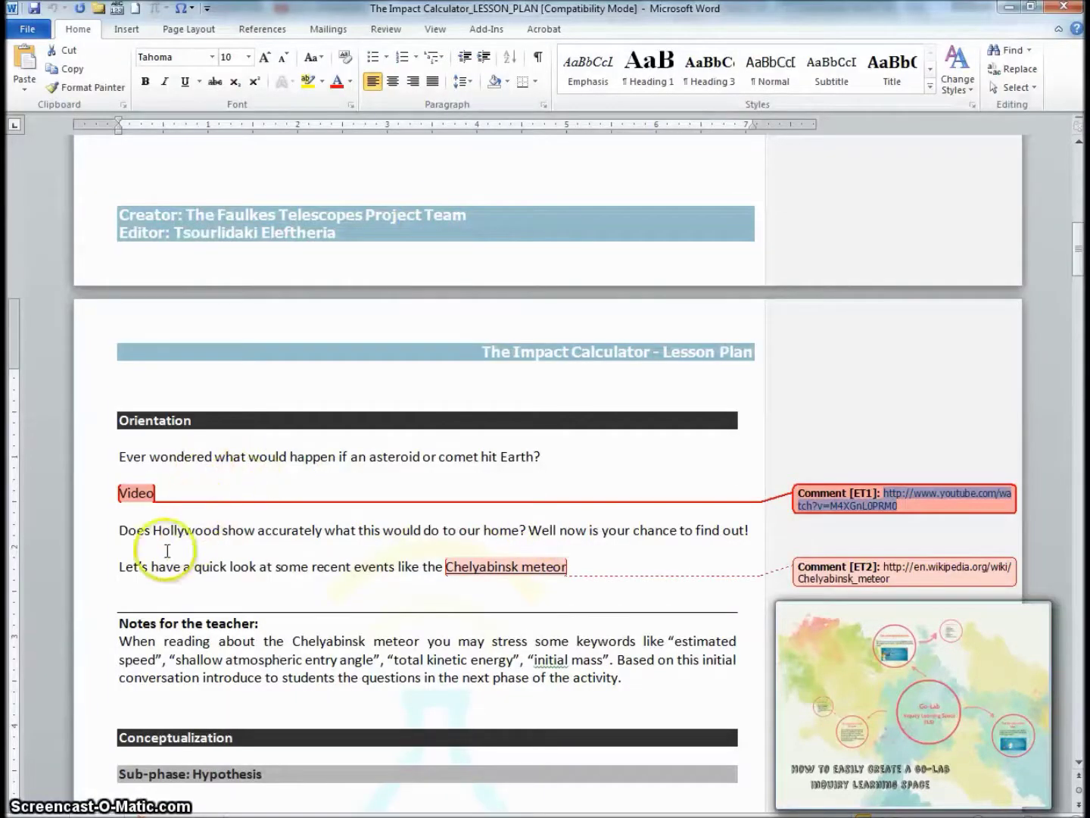
{"action": "left_click_drag", "start_coordinate": [289, 543], "coordinate": [571, 569]}
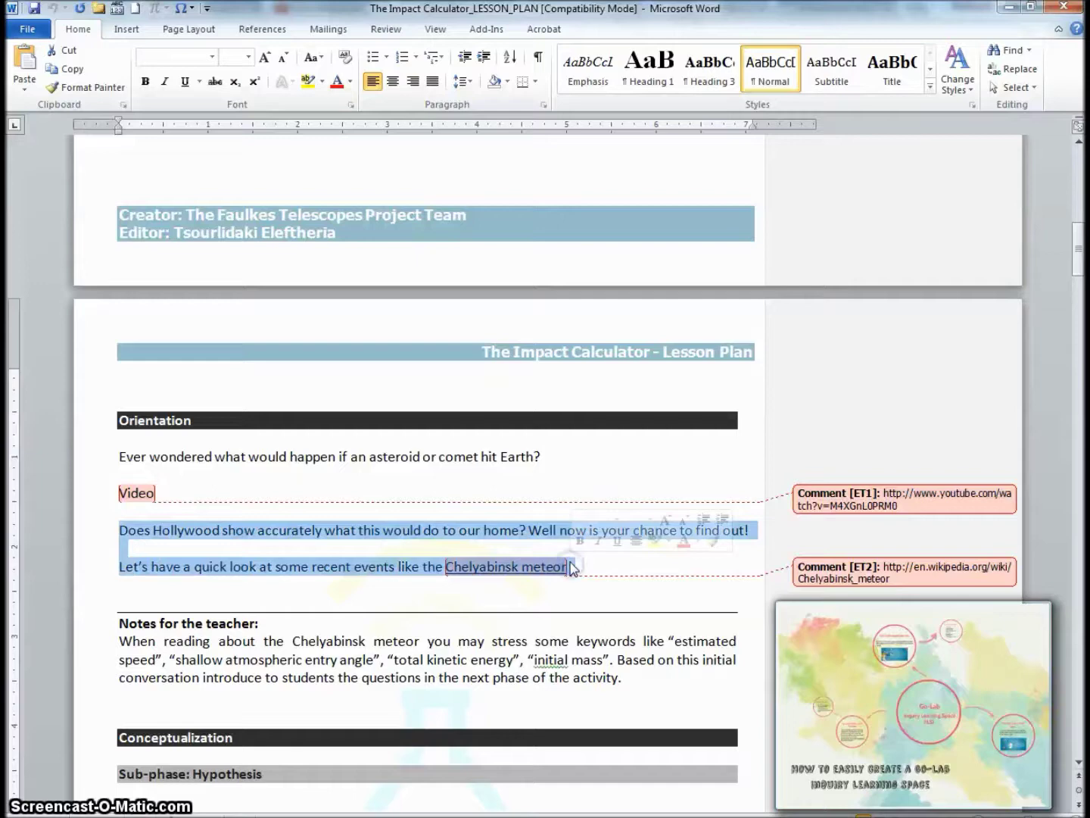
{"action": "key", "text": "alt+Tab"}
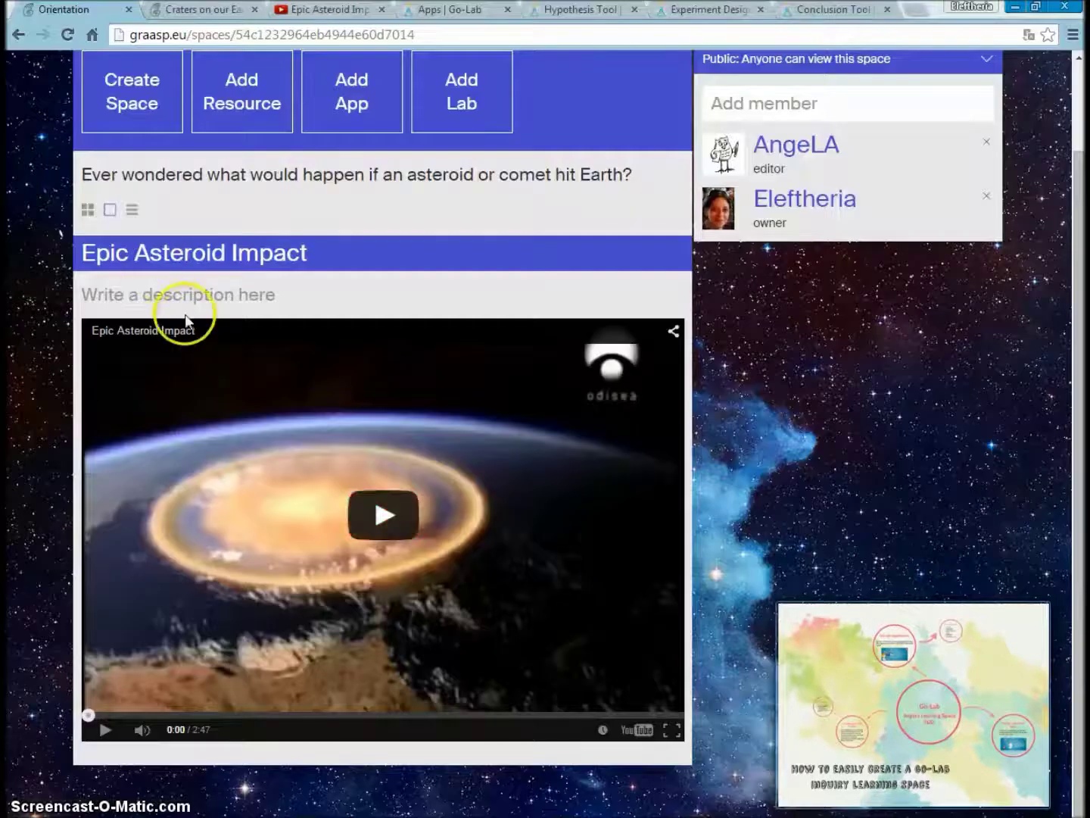
{"action": "scroll", "coordinate": [582, 446], "scroll_direction": "up", "scroll_amount": 3}
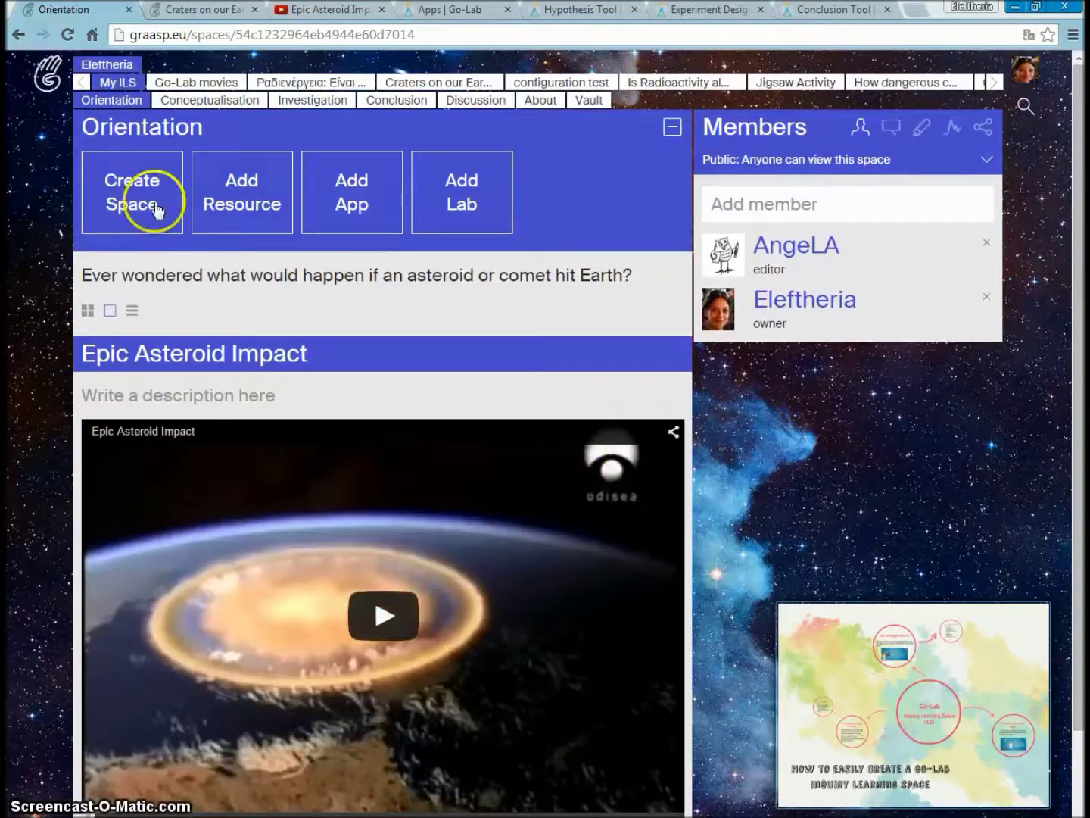
{"action": "left_click", "coordinate": [672, 127]}
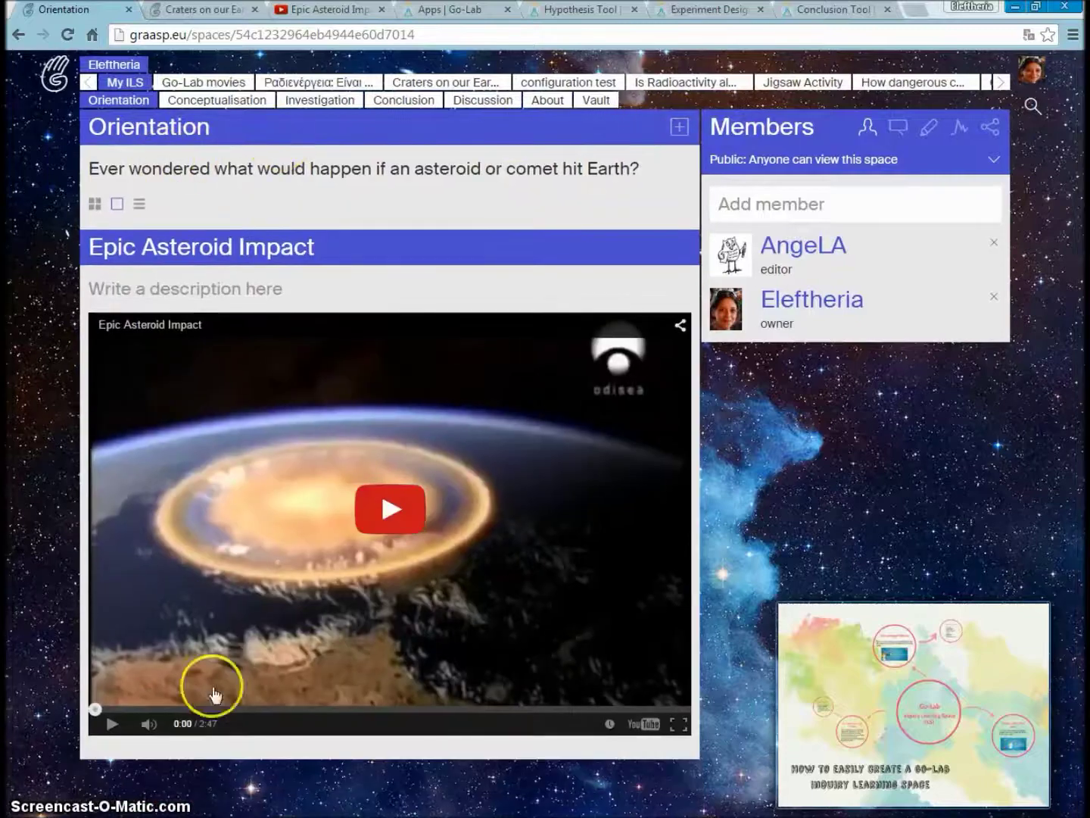
{"action": "left_click", "coordinate": [218, 753]}
{"action": "left_click_drag", "start_coordinate": [336, 742], "coordinate": [369, 745]}
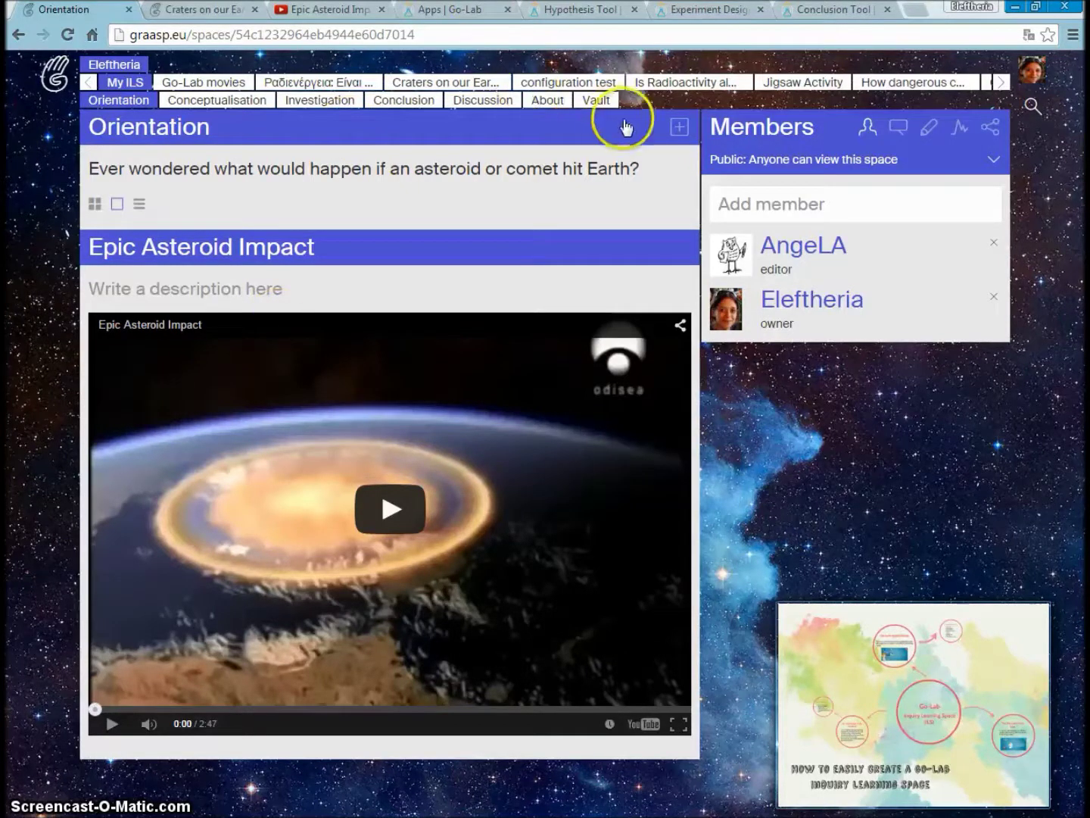
Add a resource named "text" without a URL to the Orientation phase and check its place below the video
{"action": "left_click", "coordinate": [679, 127]}
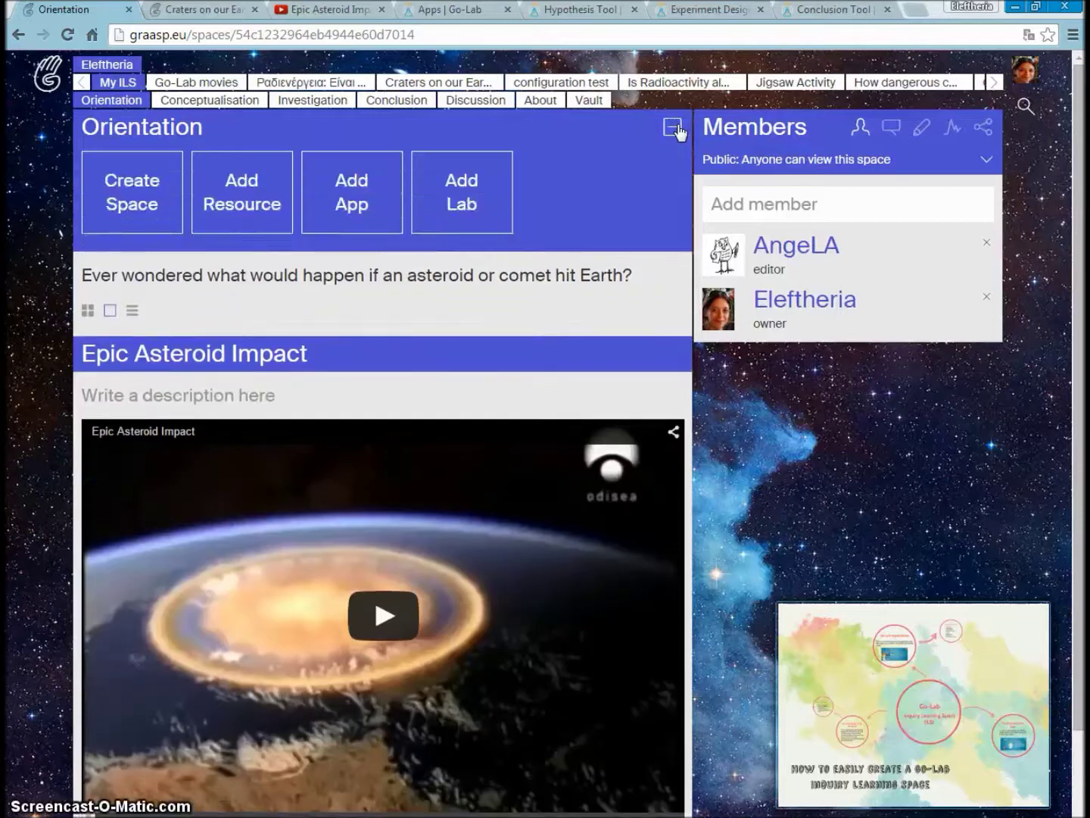
{"action": "left_click", "coordinate": [235, 193]}
{"action": "left_click", "coordinate": [217, 221]}
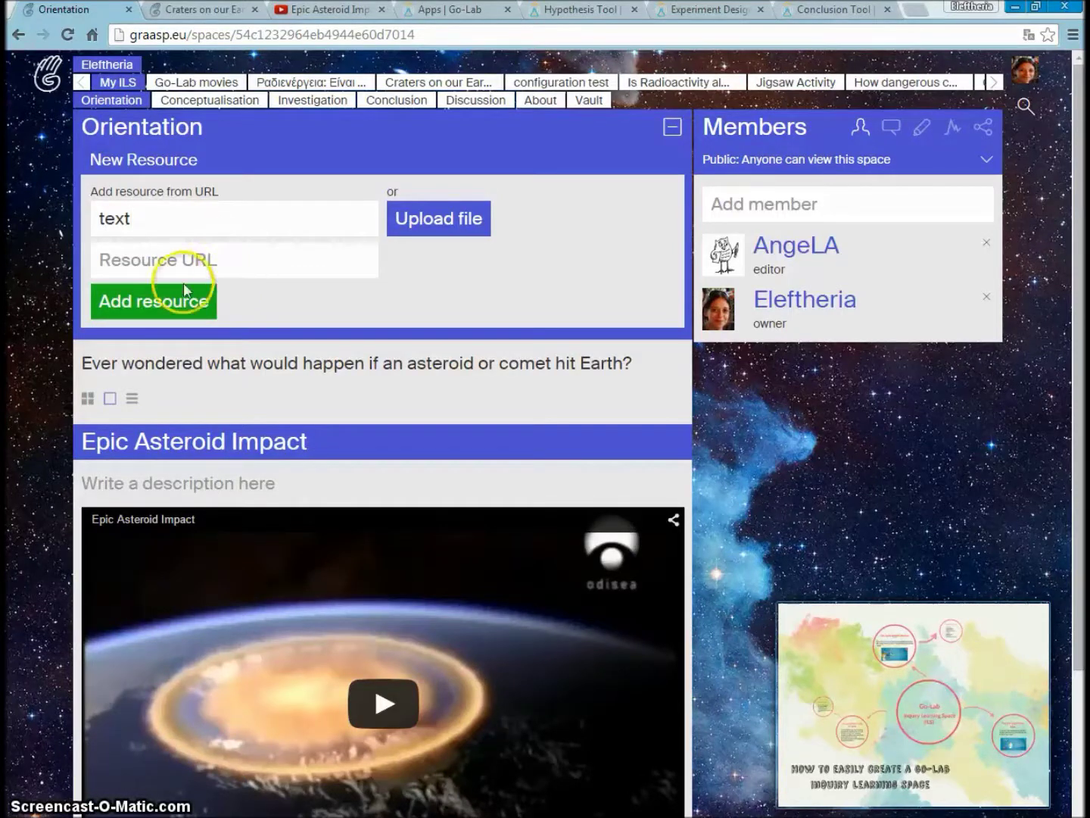
{"action": "left_click", "coordinate": [162, 305]}
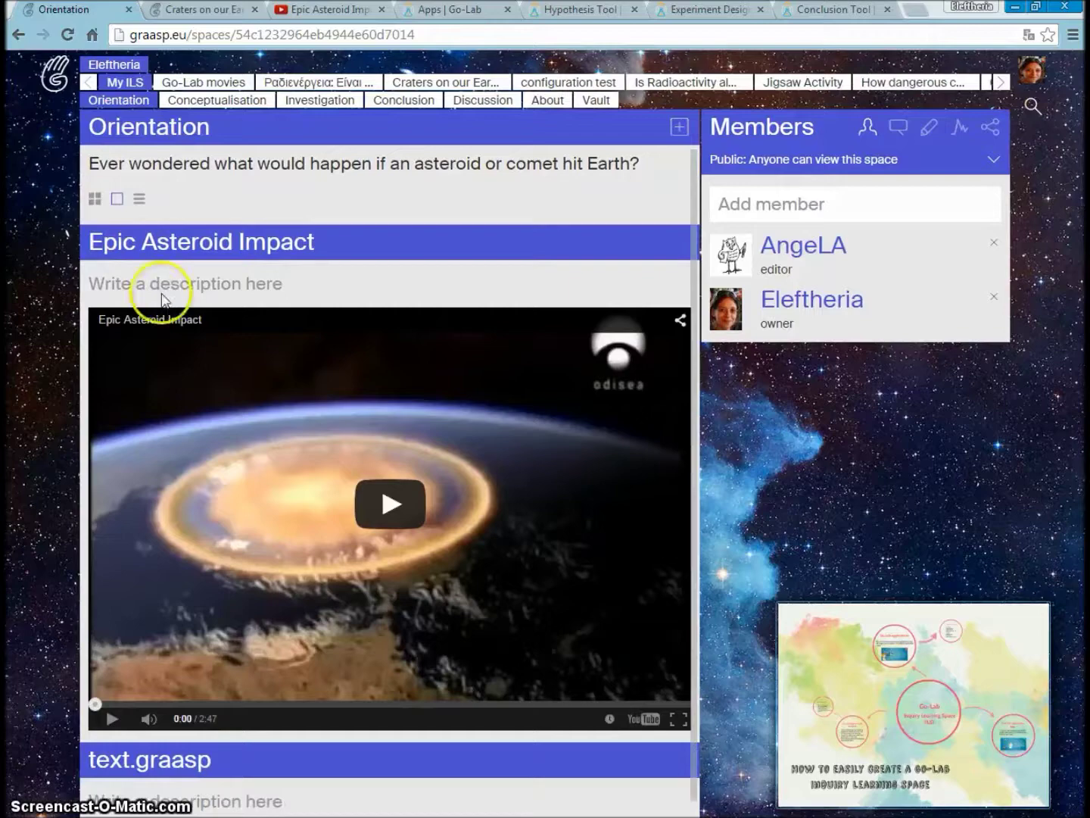
{"action": "scroll", "coordinate": [195, 329], "scroll_direction": "down", "scroll_amount": 6}
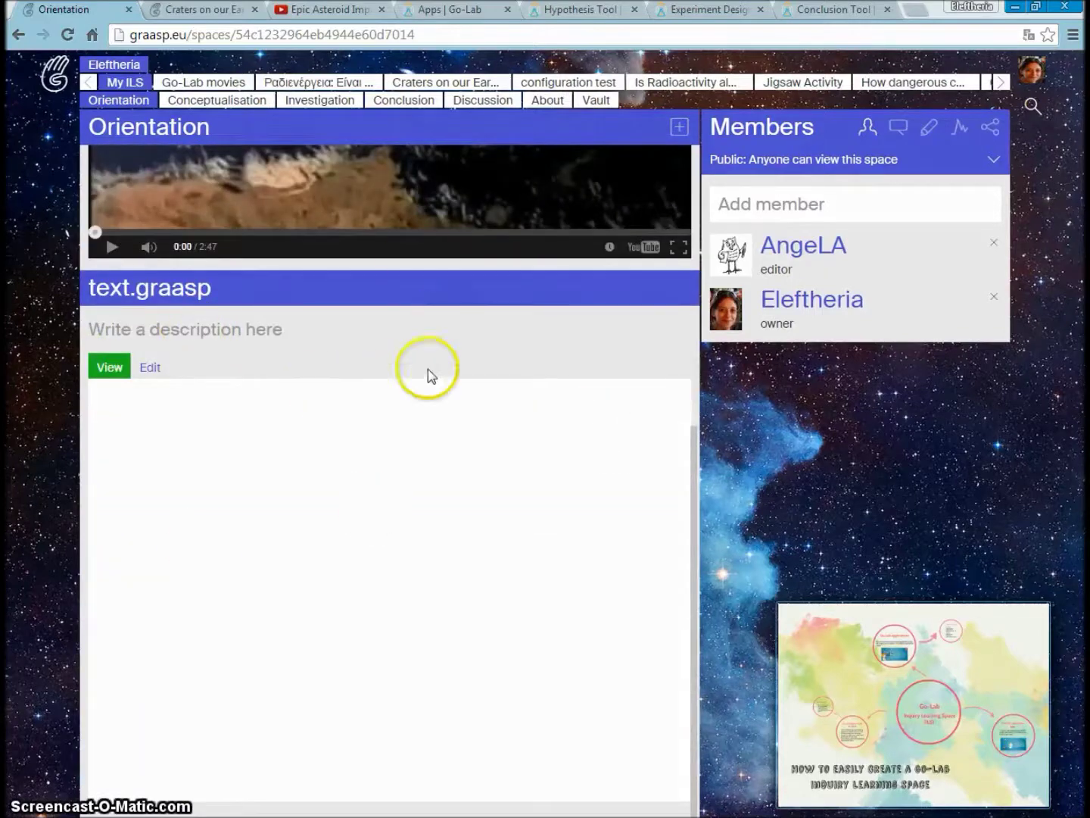
{"action": "scroll", "coordinate": [360, 268], "scroll_direction": "up", "scroll_amount": 6}
{"action": "scroll", "coordinate": [360, 321], "scroll_direction": "down", "scroll_amount": 6}
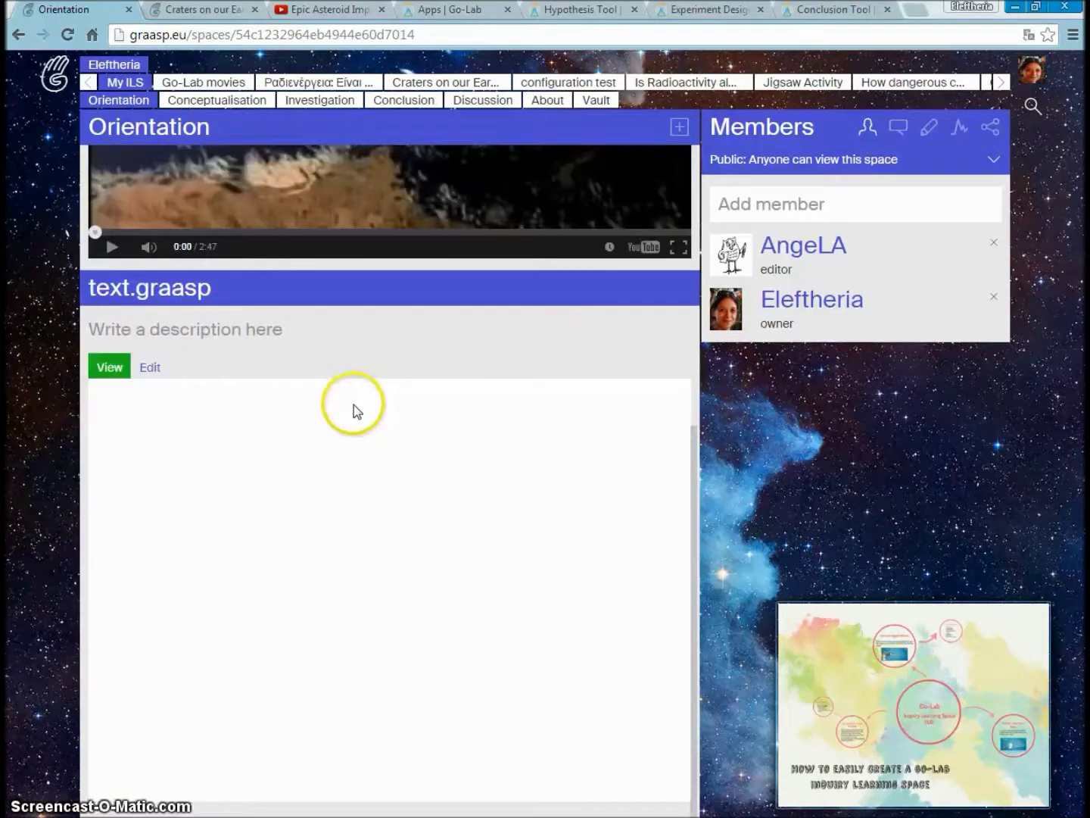
{"action": "scroll", "coordinate": [359, 234], "scroll_direction": "up", "scroll_amount": 6}
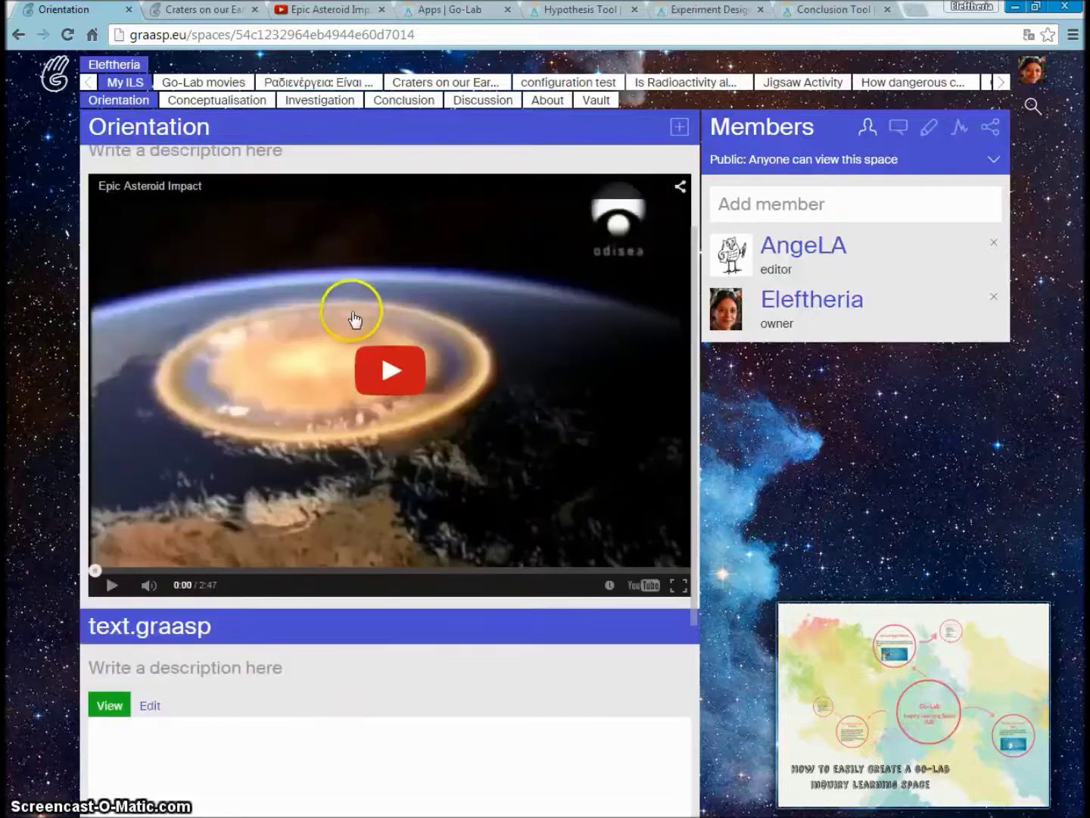
{"action": "scroll", "coordinate": [355, 336], "scroll_direction": "down", "scroll_amount": 6}
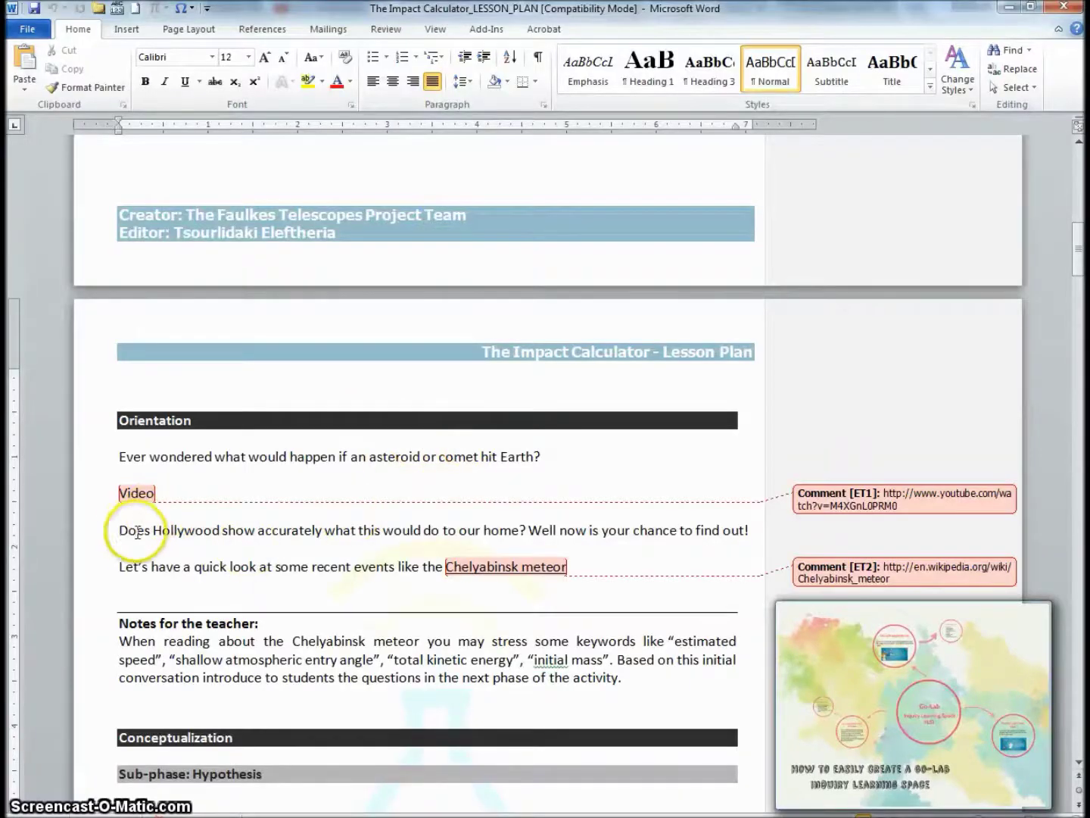
Copy the two Orientation paragraphs below the video from the Word lesson plan into the text resource in Graasp
{"action": "left_click_drag", "start_coordinate": [115, 531], "coordinate": [596, 565]}
{"action": "key", "text": "ctrl+c"}
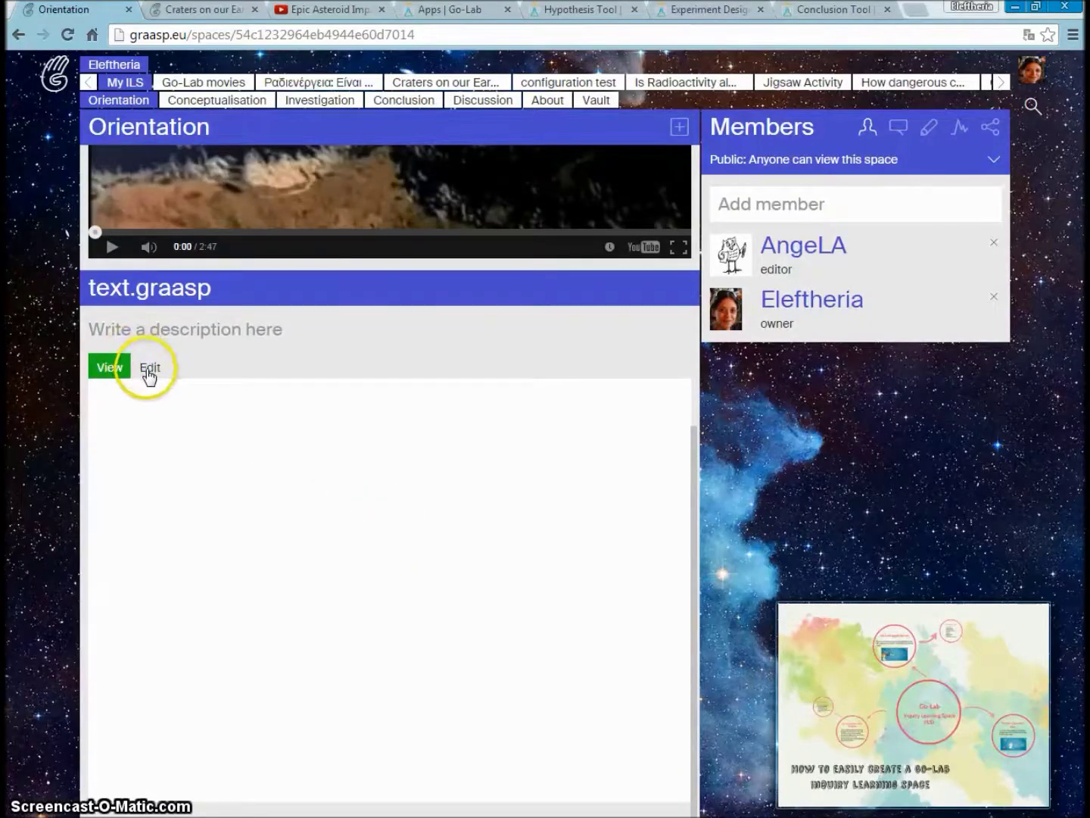
{"action": "left_click", "coordinate": [149, 370]}
{"action": "left_click", "coordinate": [209, 447]}
{"action": "key", "text": "ctrl+v"}
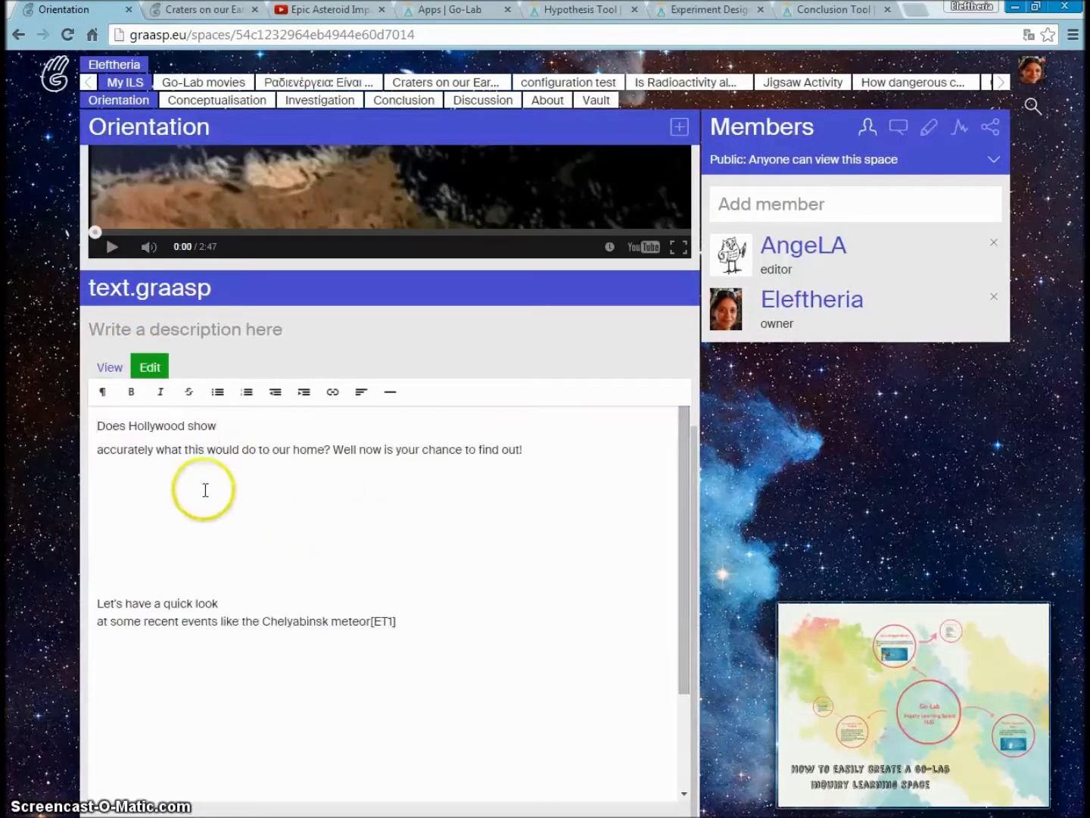
Remove the extra blank lines and mid-sentence line breaks so each pasted paragraph in the text resource runs on one line
{"action": "key", "text": "Delete"}
{"action": "key", "text": "Delete"}
{"action": "key", "text": "Delete"}
{"action": "key", "text": "Delete"}
{"action": "key", "text": "Delete"}
{"action": "key", "text": "Delete"}
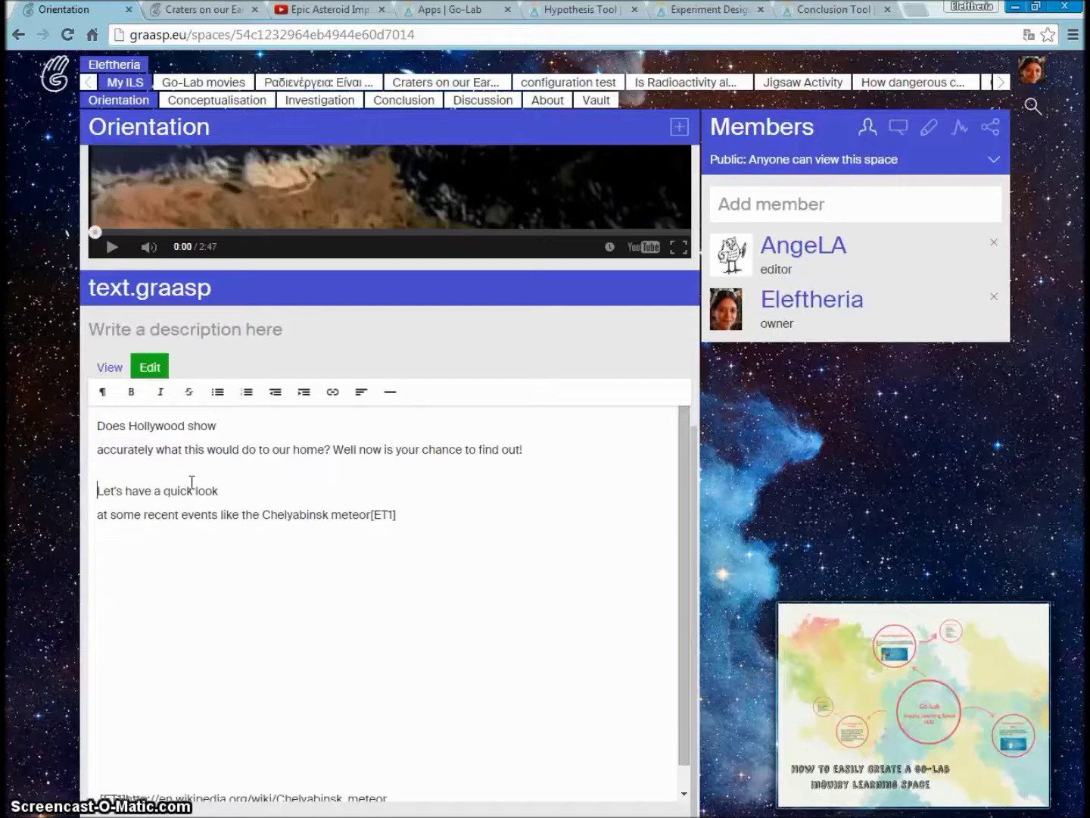
{"action": "left_click", "coordinate": [305, 439]}
{"action": "key", "text": "Delete"}
{"action": "left_click", "coordinate": [323, 464]}
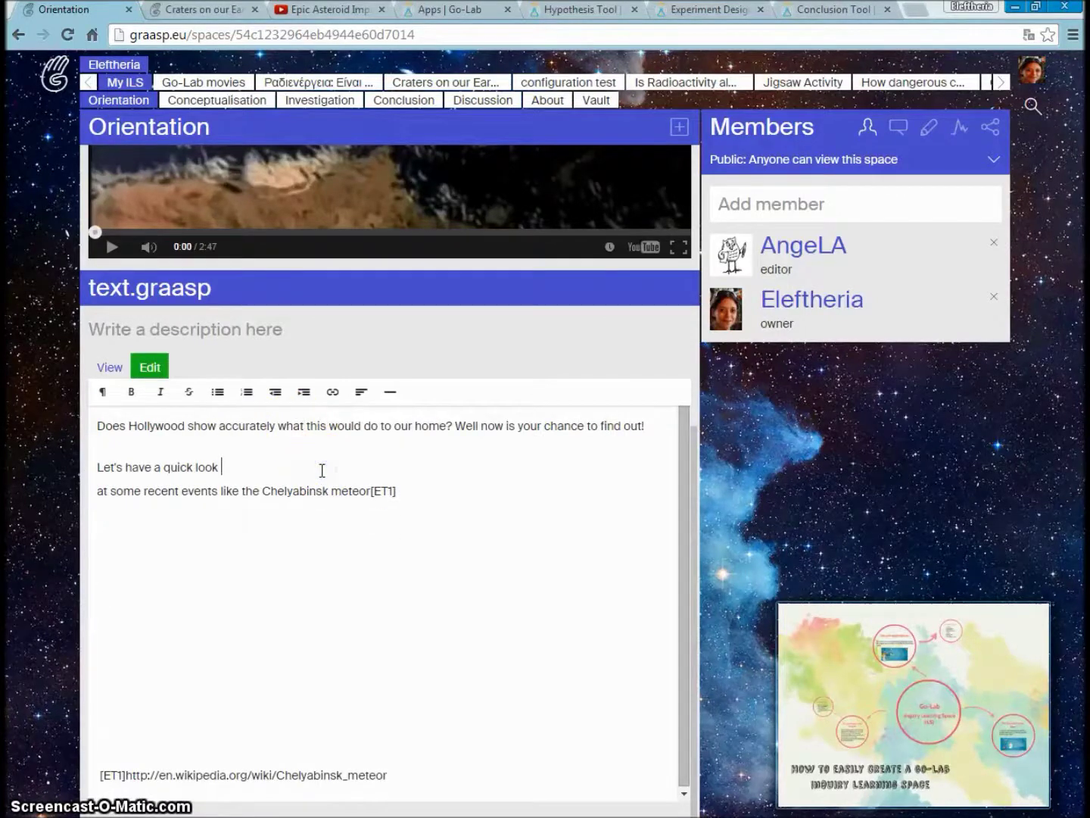
{"action": "key", "text": "Delete"}
Delete the [ET1] comment mark after "Chelyabinsk meteor" and the pasted comment with the Wikipedia address below the text
{"action": "left_click", "coordinate": [562, 464]}
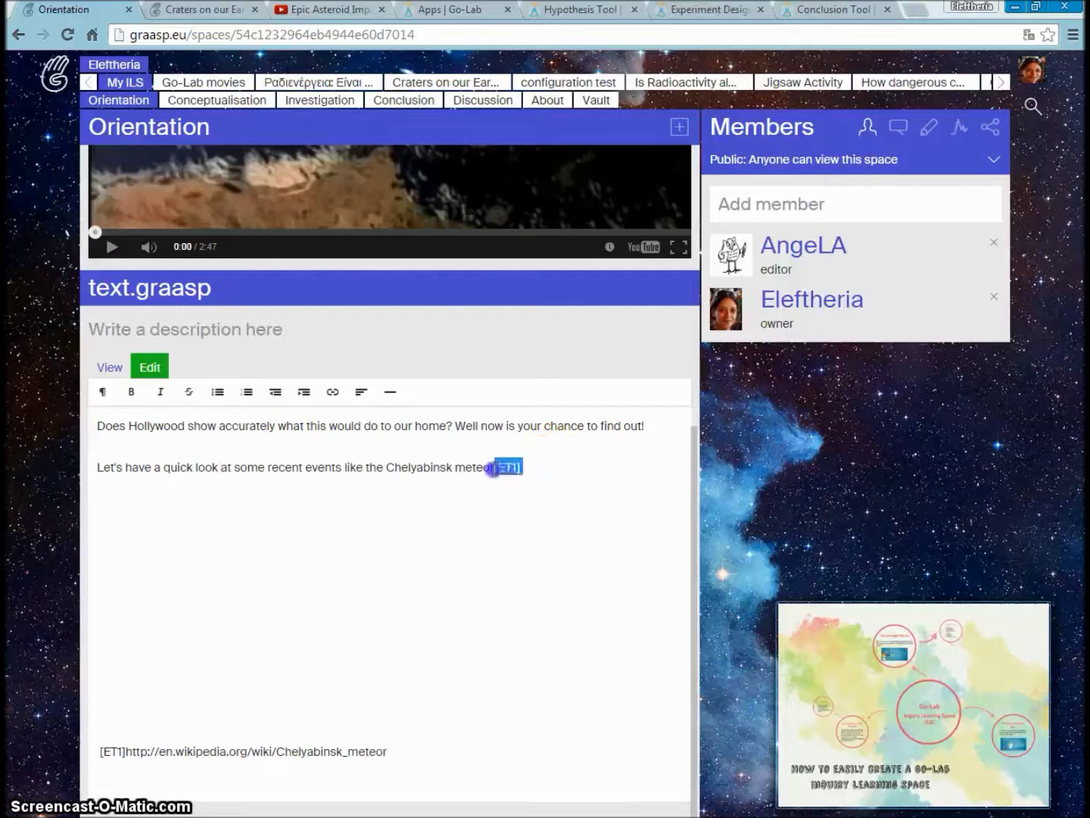
{"action": "left_click", "coordinate": [455, 677]}
{"action": "left_click_drag", "start_coordinate": [387, 752], "coordinate": [150, 740]}
{"action": "key", "text": "Delete"}
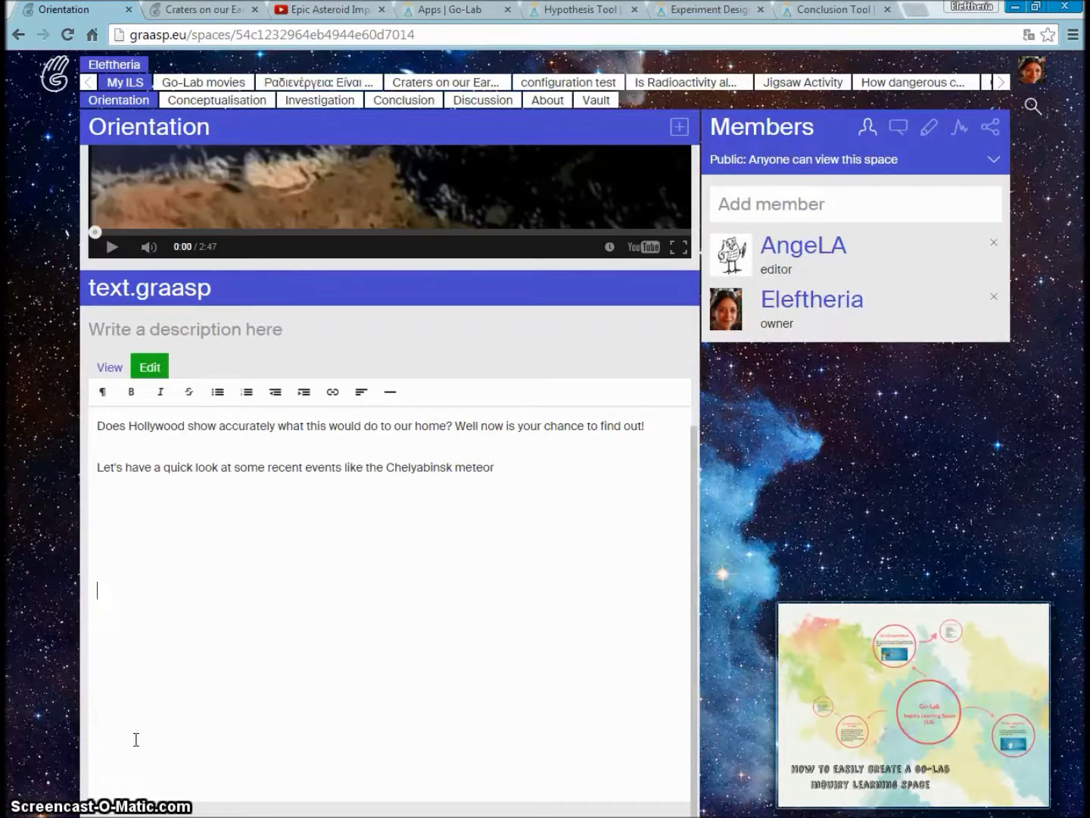
Copy the Wikipedia URL from the comment on "Chelyabinsk meteor" in the Word lesson plan
{"action": "key", "text": "alt+Tab"}
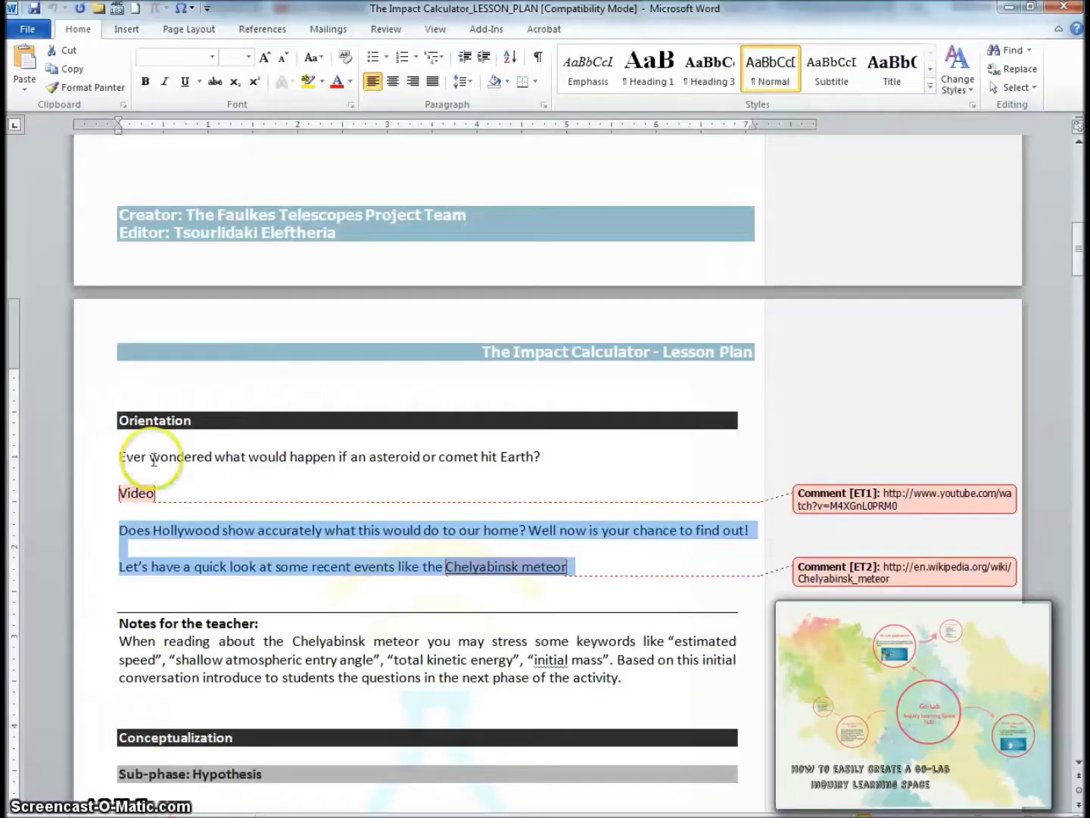
{"action": "left_click", "coordinate": [509, 567]}
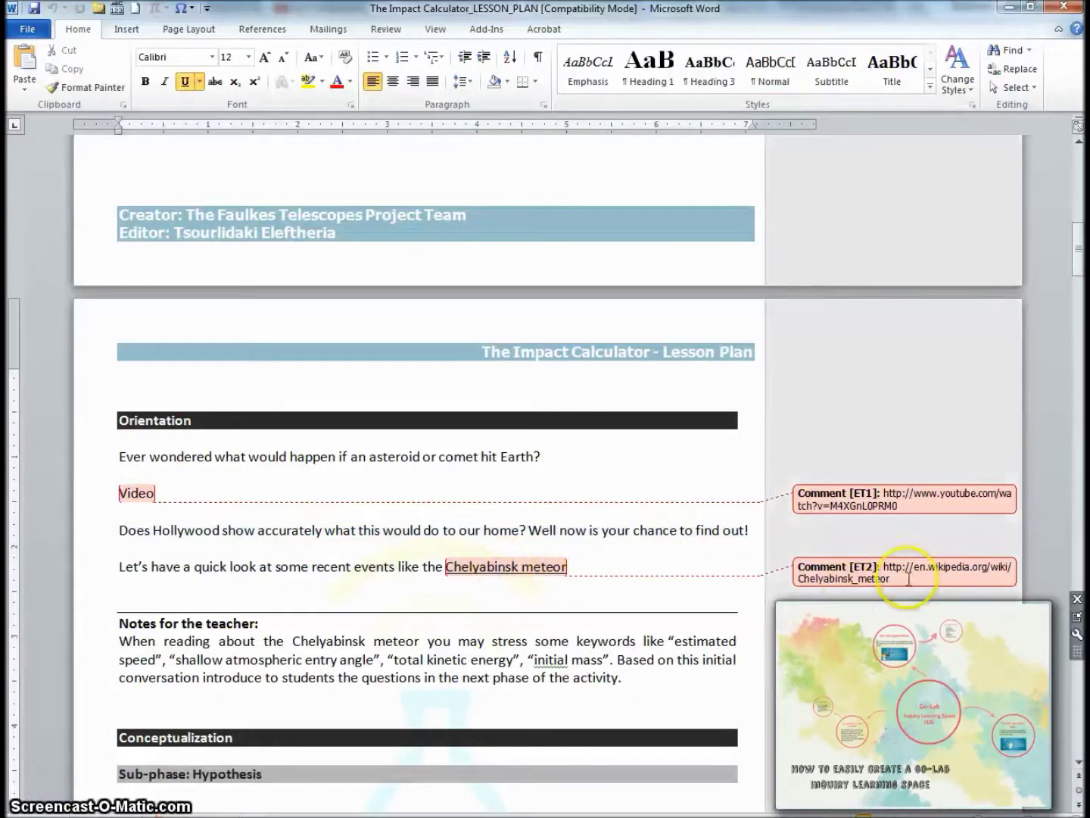
{"action": "triple_click", "coordinate": [892, 573]}
{"action": "key", "text": "ctrl+c"}
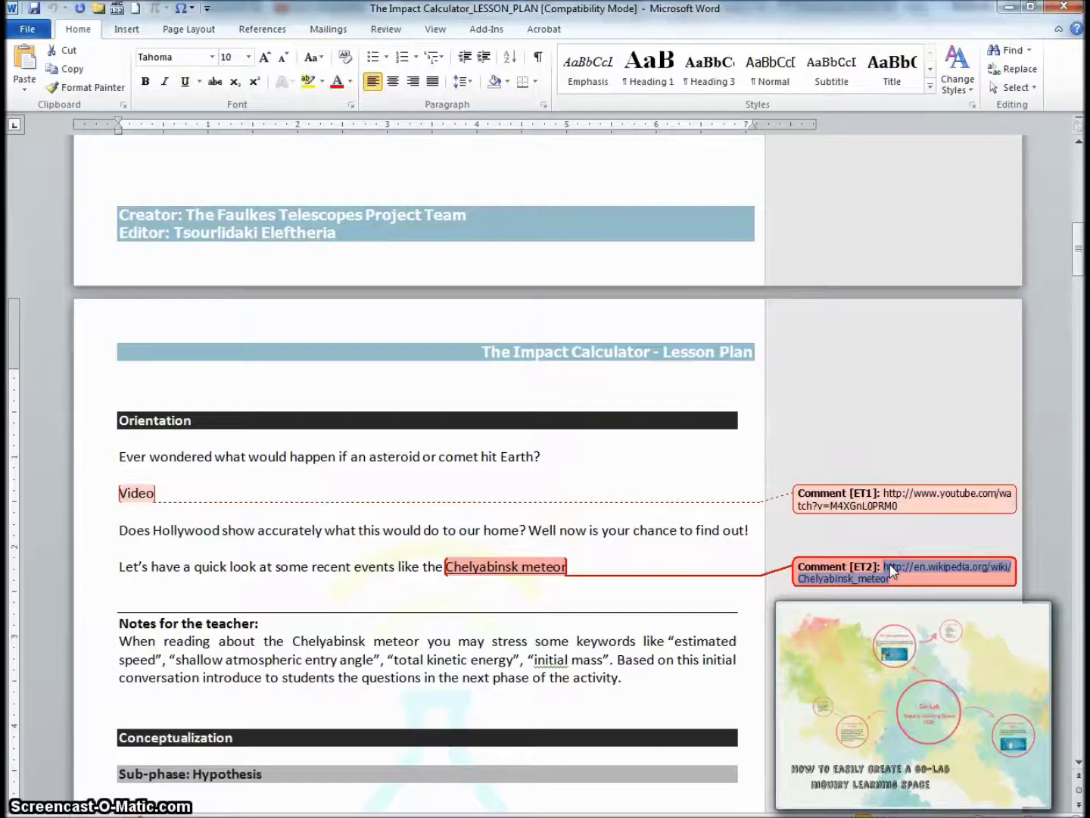
{"action": "key", "text": "alt+Tab"}
{"action": "left_click_drag", "start_coordinate": [492, 469], "coordinate": [405, 469]}
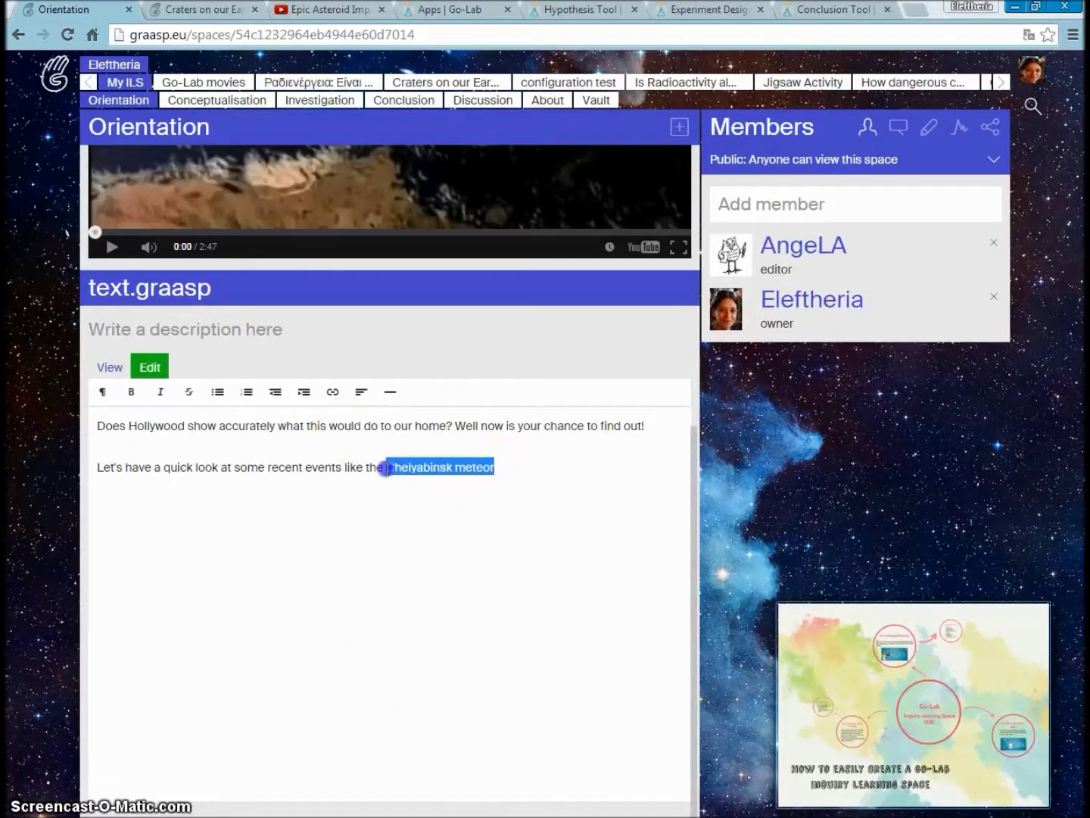
{"action": "left_click", "coordinate": [332, 392]}
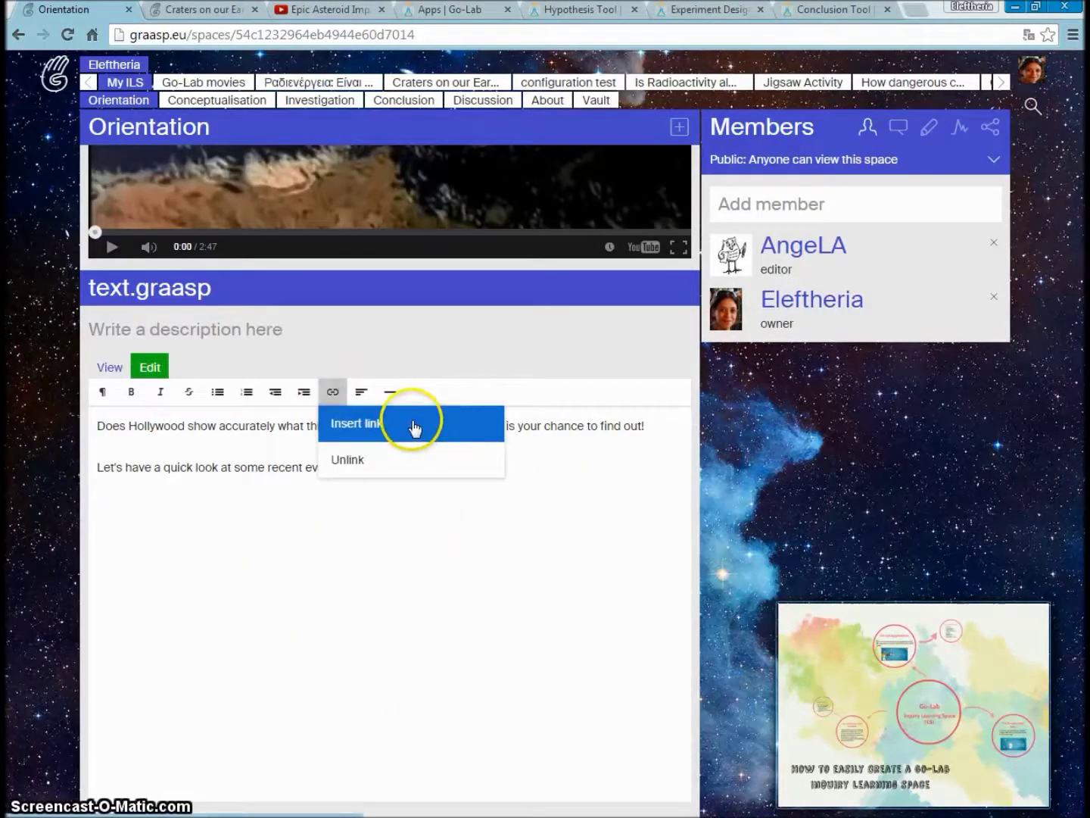
{"action": "left_click", "coordinate": [414, 429]}
{"action": "left_click", "coordinate": [508, 421]}
{"action": "key", "text": "ctrl+v"}
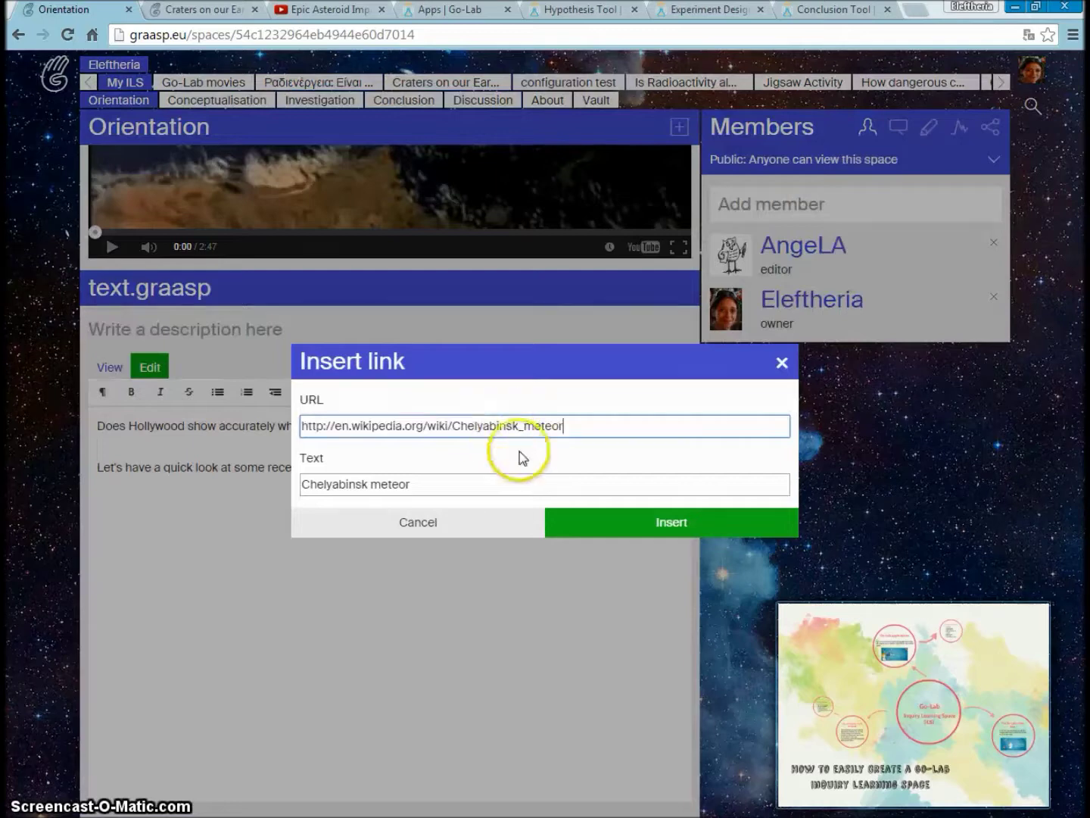
{"action": "left_click", "coordinate": [623, 530]}
{"action": "left_click", "coordinate": [529, 464]}
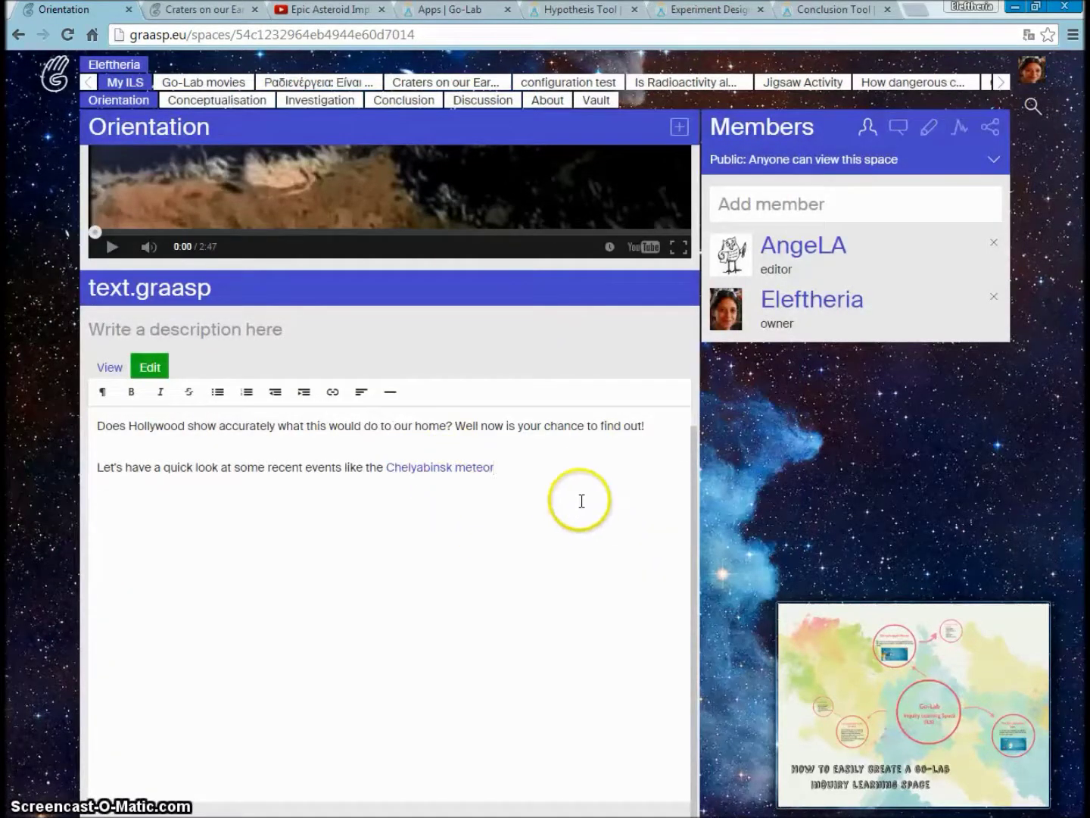
{"action": "left_click", "coordinate": [880, 792]}
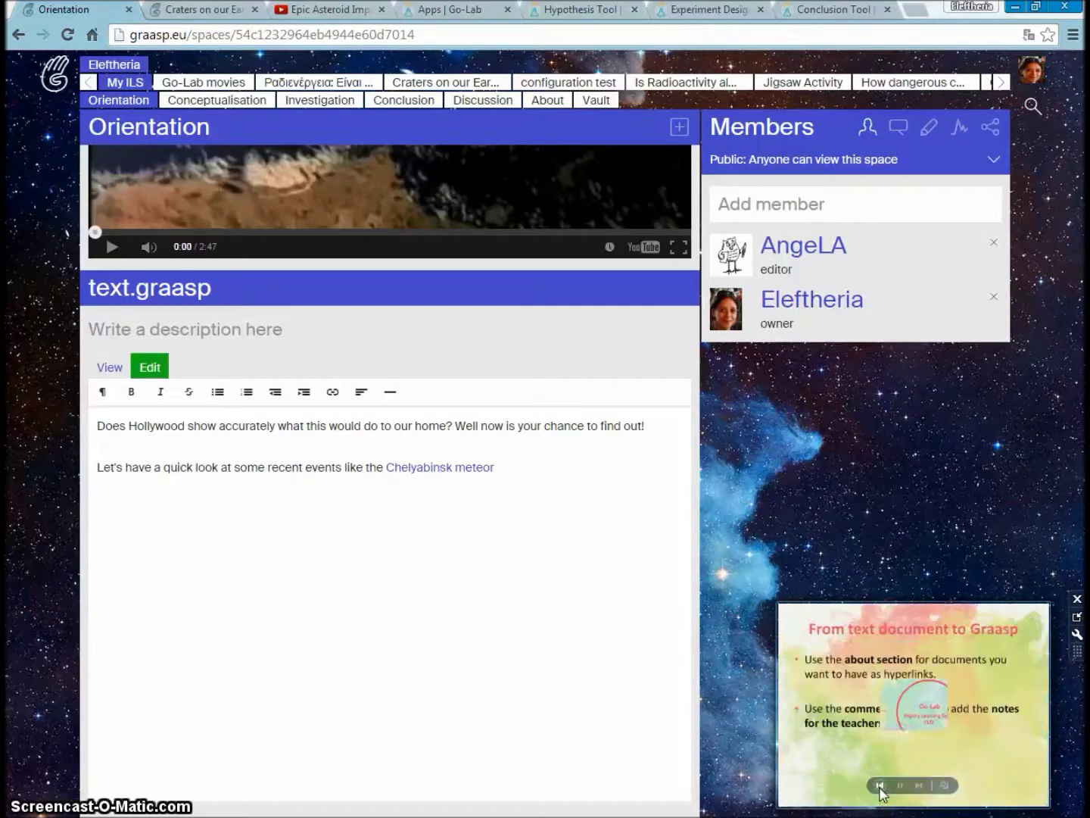
{"action": "left_click", "coordinate": [880, 791]}
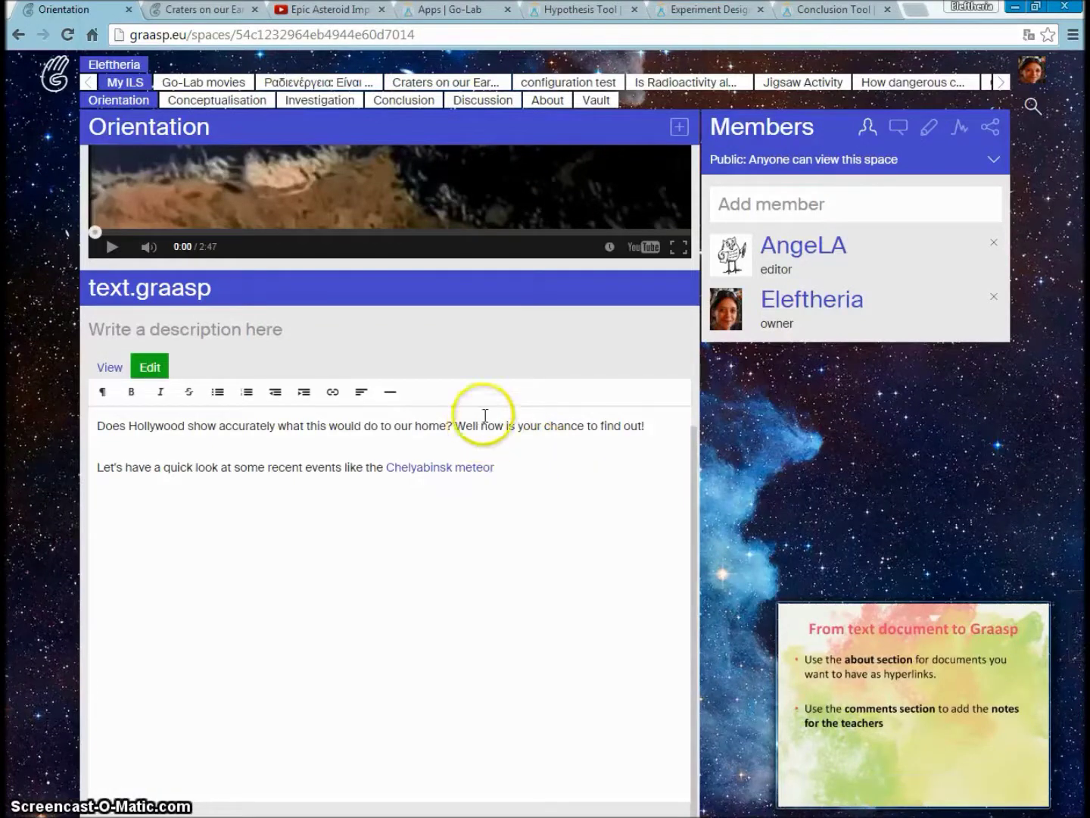
{"action": "scroll", "coordinate": [480, 194], "scroll_direction": "up", "scroll_amount": 6}
{"action": "scroll", "coordinate": [446, 338], "scroll_direction": "down", "scroll_amount": 6}
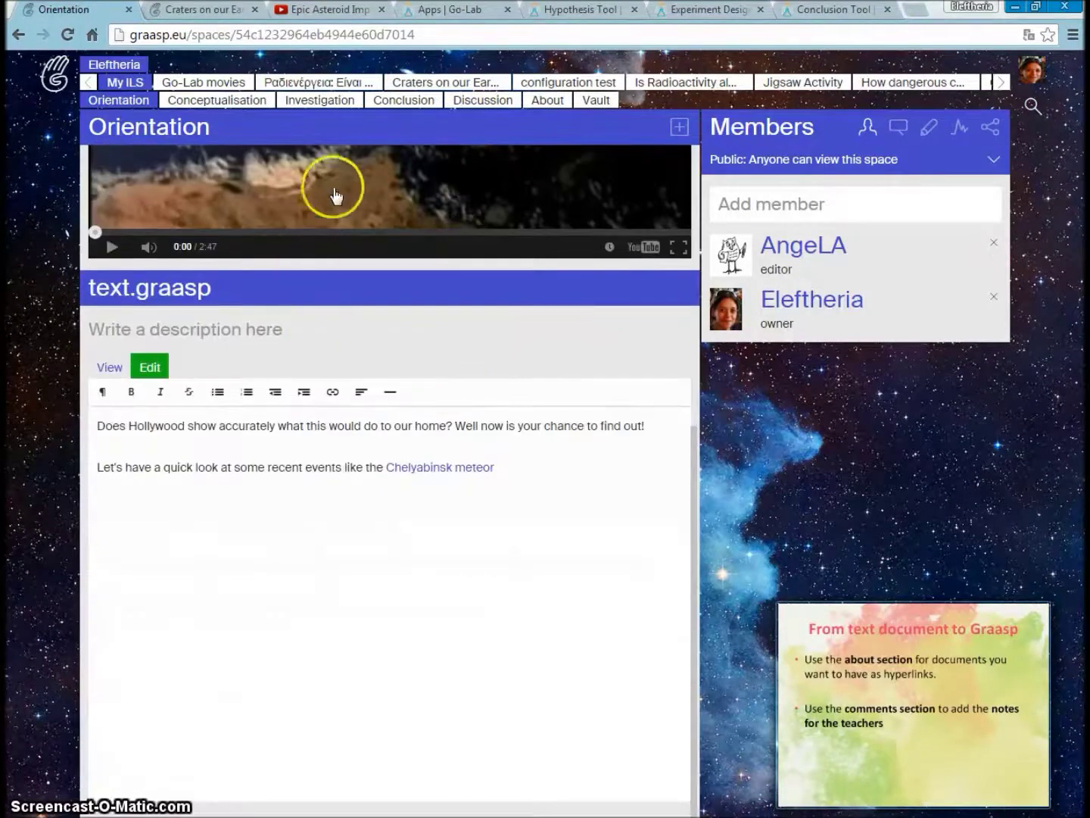
Show the text resource in view mode and examine the Orientation phase's new-resource form for its URL and file upload options
{"action": "left_click", "coordinate": [107, 368]}
{"action": "scroll", "coordinate": [359, 466], "scroll_direction": "up", "scroll_amount": 6}
{"action": "left_click", "coordinate": [678, 126]}
{"action": "left_click", "coordinate": [262, 198]}
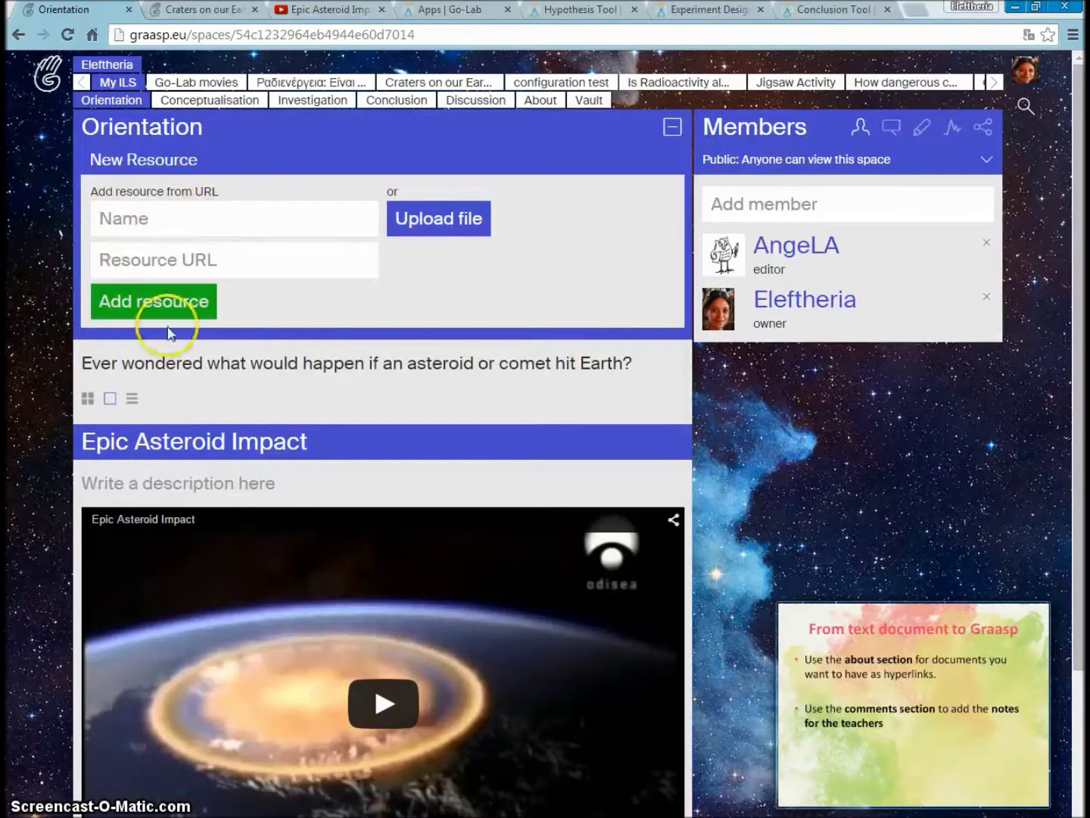
{"action": "left_click", "coordinate": [664, 131]}
{"action": "scroll", "coordinate": [419, 470], "scroll_direction": "down", "scroll_amount": 7}
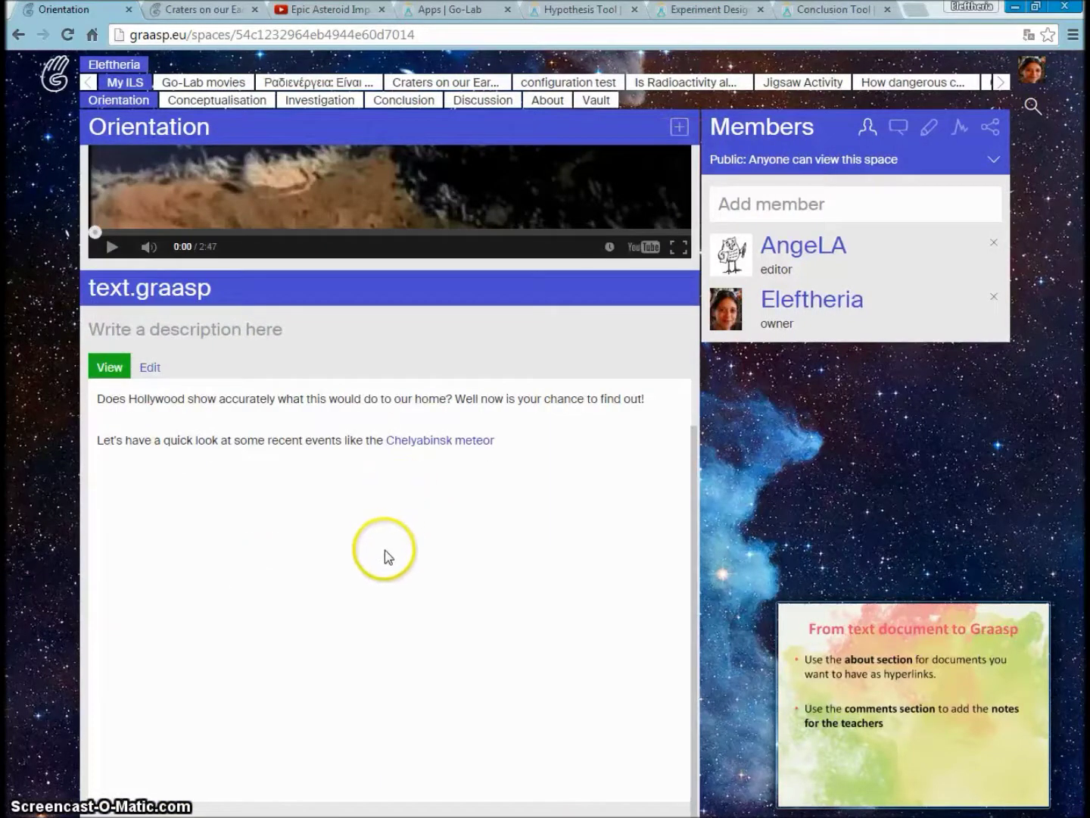
{"action": "scroll", "coordinate": [544, 375], "scroll_direction": "up", "scroll_amount": 7}
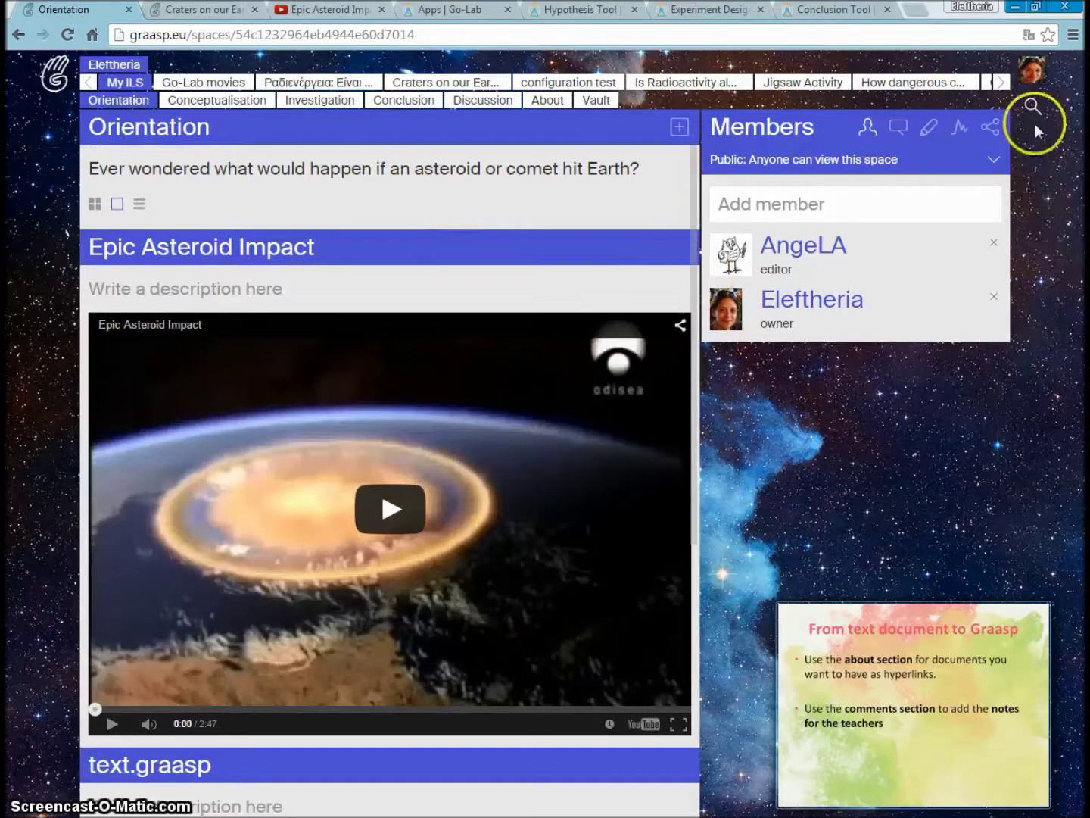
Open the English standalone view of My ILS and close the Epic Asteroid Impact, Apps, Hypothesis, Experiment Design and Conclusion Tool tabs
{"action": "left_click", "coordinate": [990, 129]}
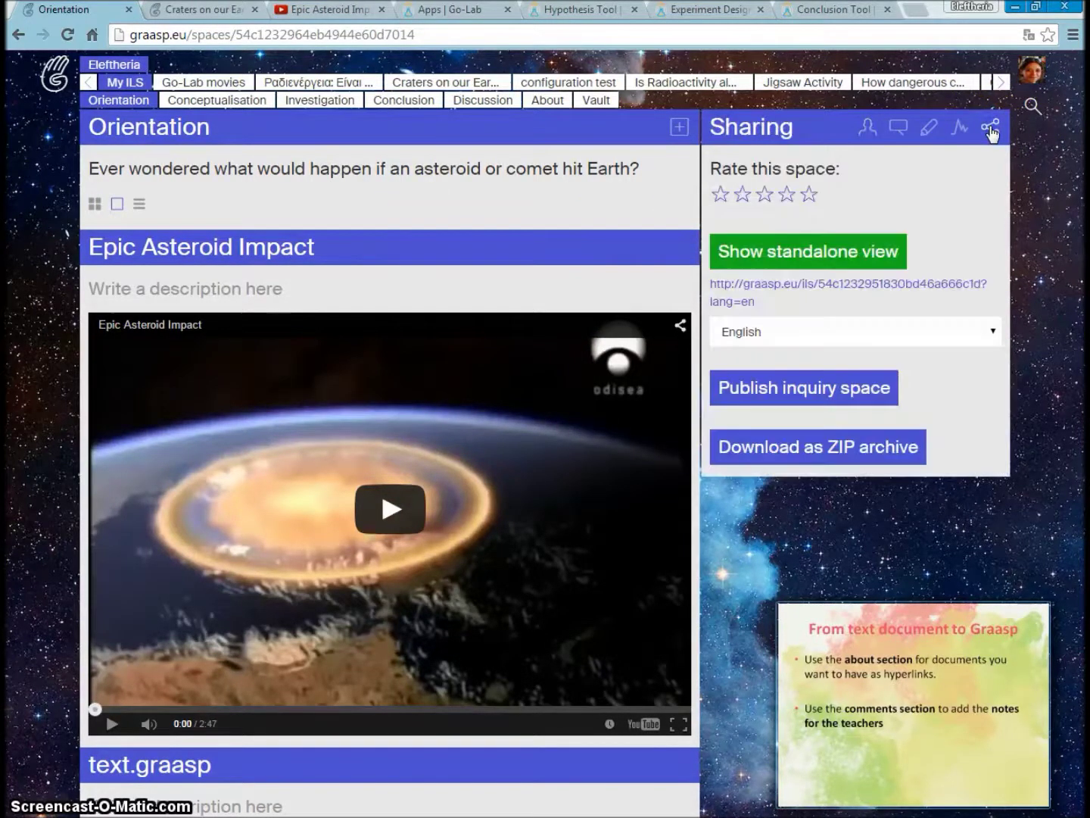
{"action": "left_click", "coordinate": [764, 258]}
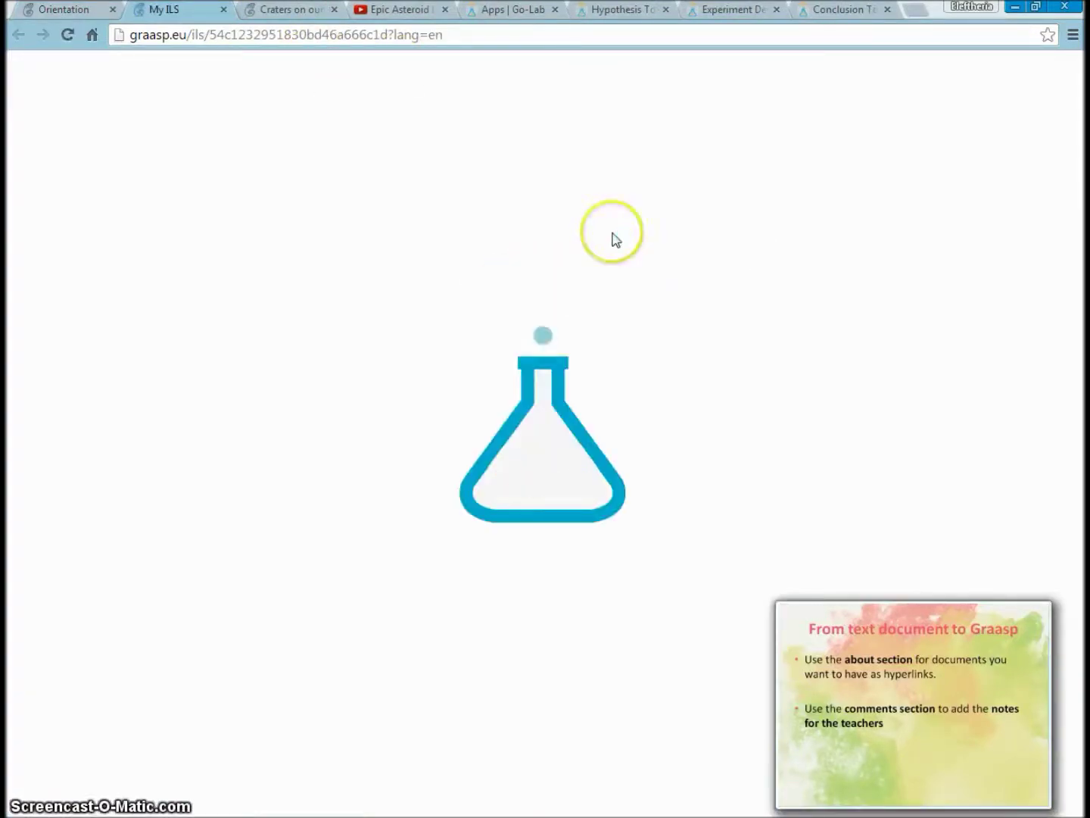
{"action": "left_click", "coordinate": [447, 10]}
{"action": "left_click", "coordinate": [446, 11]}
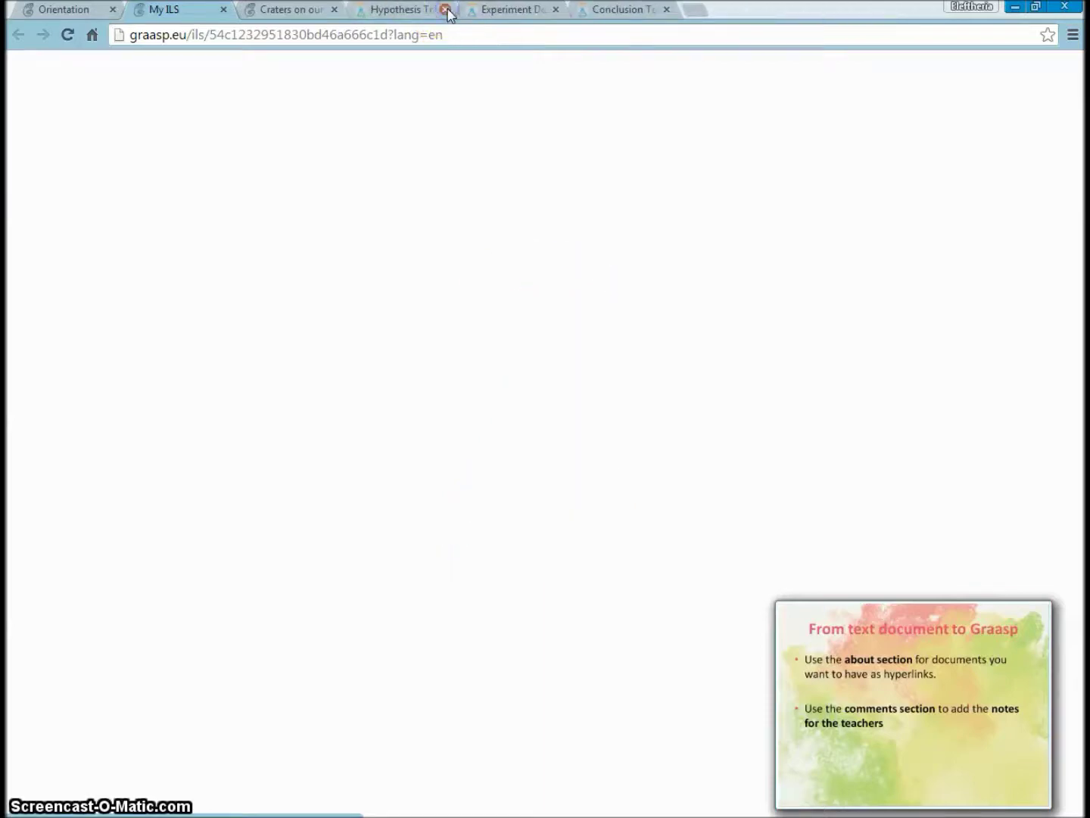
{"action": "left_click", "coordinate": [447, 10]}
{"action": "left_click", "coordinate": [446, 10]}
{"action": "left_click", "coordinate": [446, 10]}
Review the Orientation content in the standalone view and look through the Conceptualisation, Investigation, Conclusion and Discussion phases
{"action": "scroll", "coordinate": [488, 231], "scroll_direction": "down", "scroll_amount": 2}
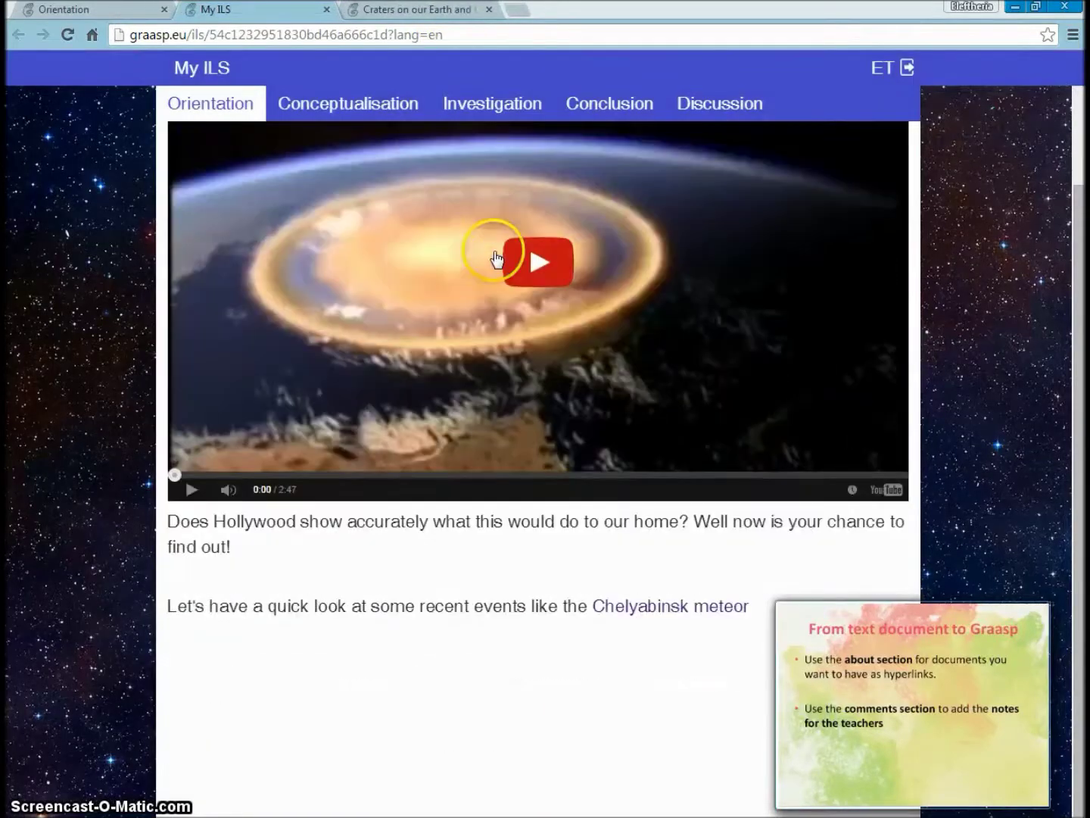
{"action": "scroll", "coordinate": [679, 285], "scroll_direction": "up", "scroll_amount": 2}
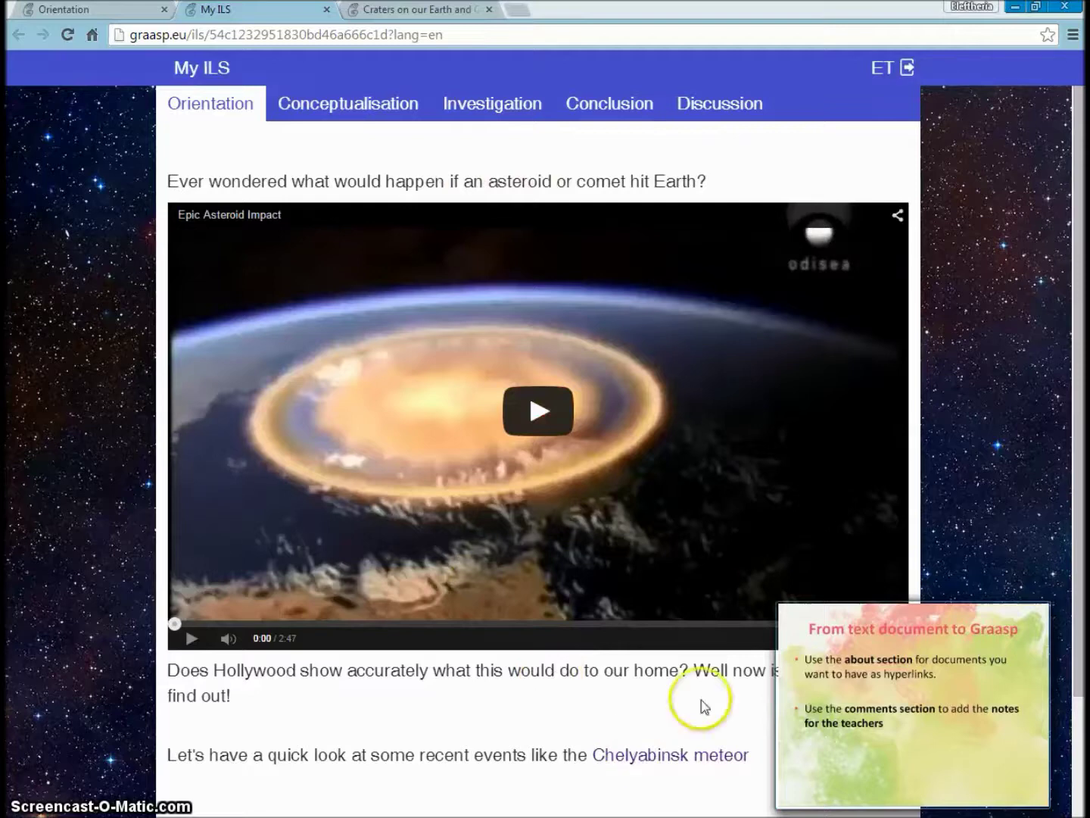
{"action": "scroll", "coordinate": [470, 318], "scroll_direction": "down", "scroll_amount": 1}
{"action": "left_click", "coordinate": [339, 118]}
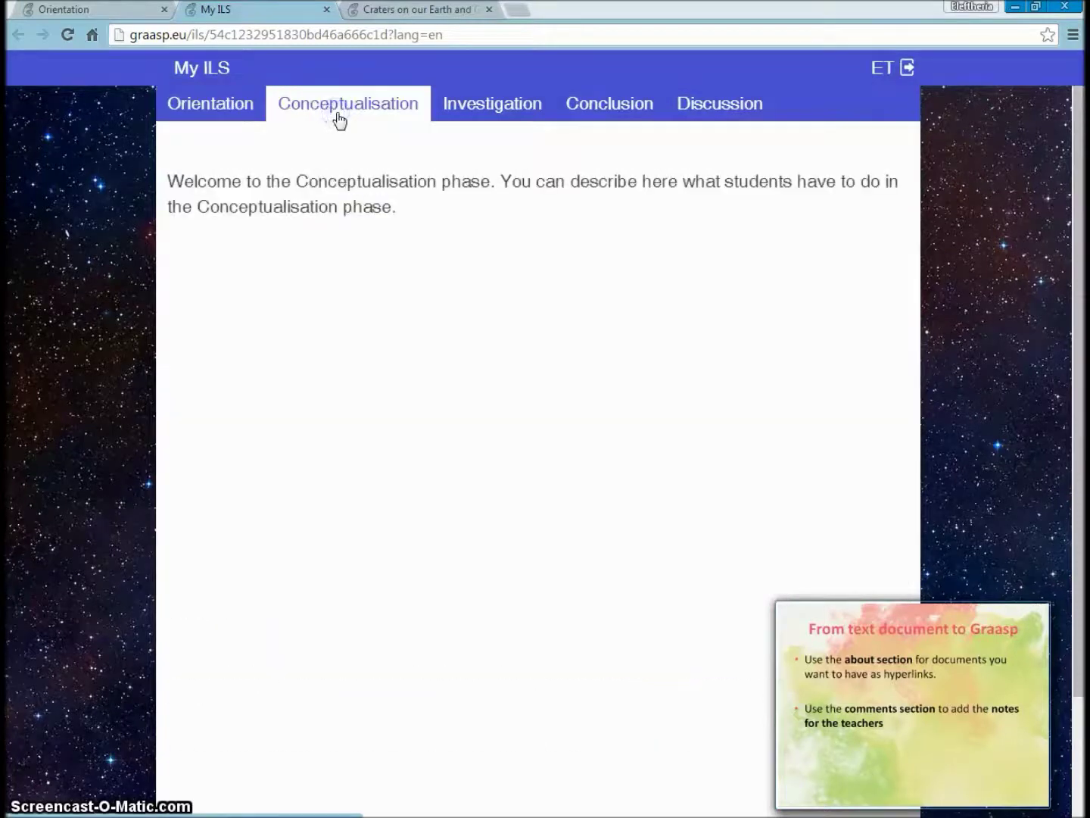
{"action": "left_click", "coordinate": [469, 107]}
{"action": "left_click", "coordinate": [584, 107]}
{"action": "left_click", "coordinate": [692, 108]}
{"action": "left_click", "coordinate": [388, 105]}
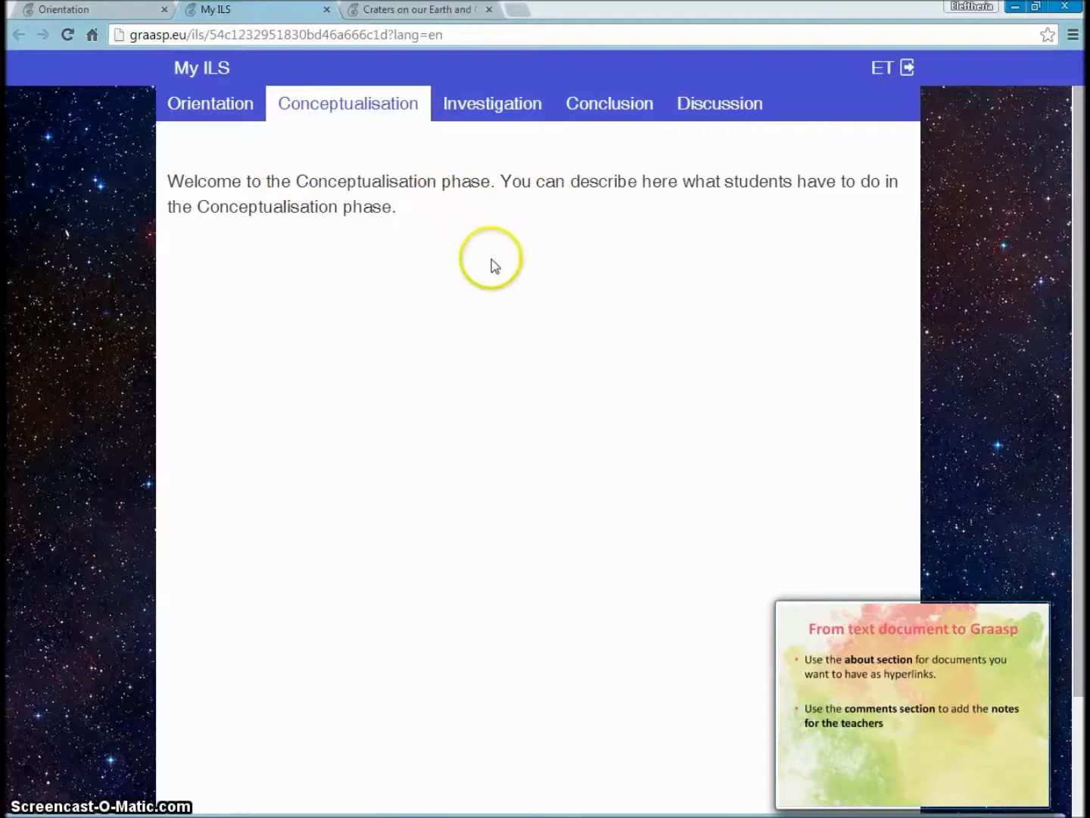
Return to the My ILS editing page, look over the Orientation phase and open the Conceptualisation phase
{"action": "left_click", "coordinate": [99, 10]}
{"action": "scroll", "coordinate": [554, 306], "scroll_direction": "down", "scroll_amount": 2}
{"action": "scroll", "coordinate": [529, 349], "scroll_direction": "down", "scroll_amount": 2}
{"action": "scroll", "coordinate": [475, 464], "scroll_direction": "up", "scroll_amount": 5}
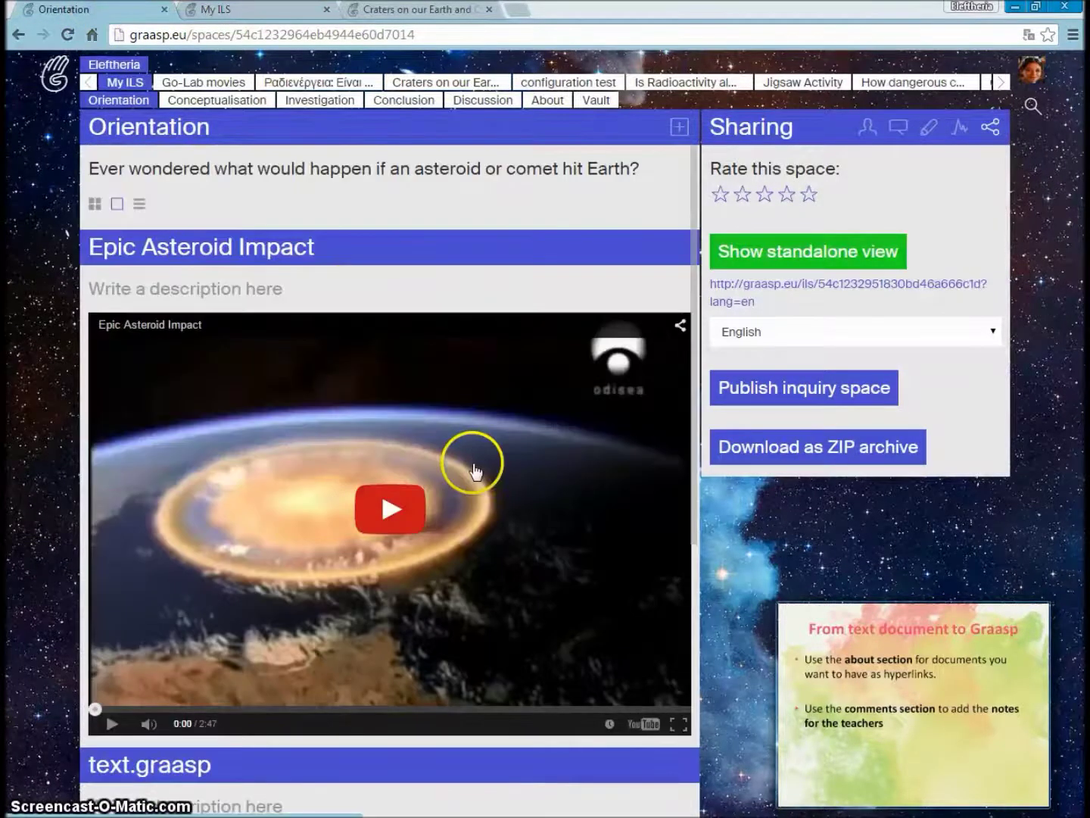
{"action": "left_click", "coordinate": [218, 100]}
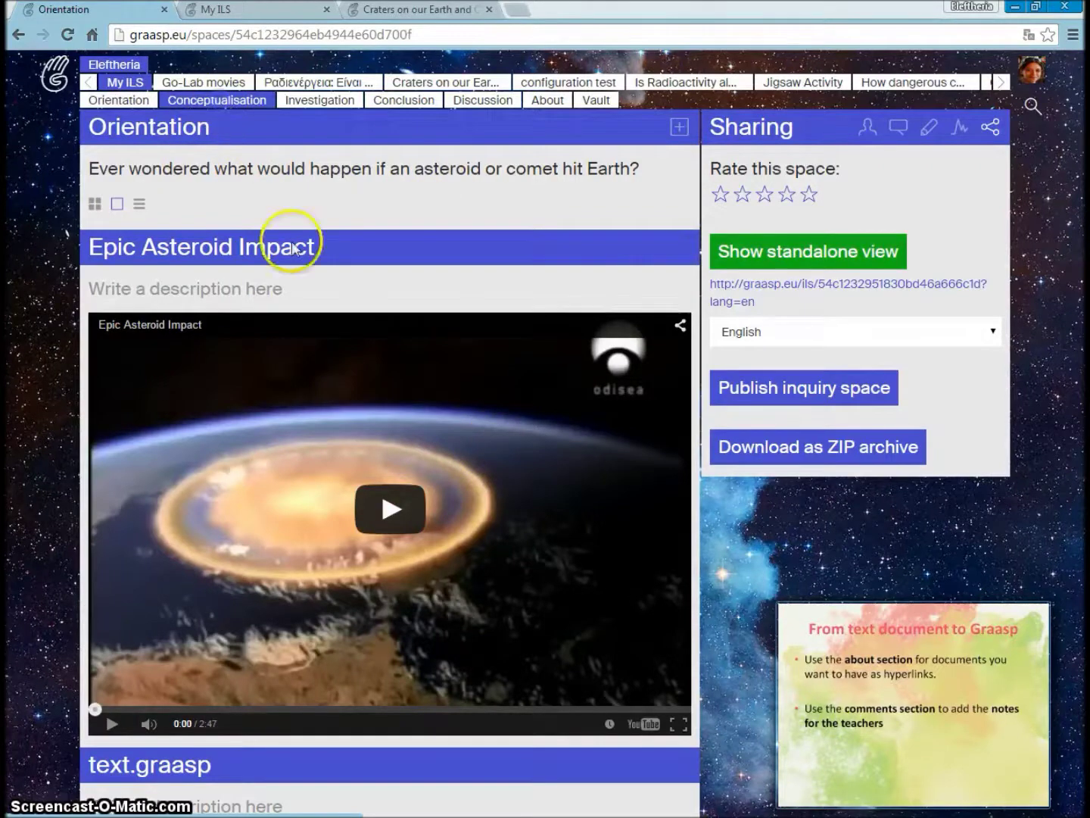
Check in the Word lesson plan where the concept map belongs in the Hypothesis sub-phase of Conceptualization
{"action": "key", "text": "alt+Tab"}
{"action": "scroll", "coordinate": [293, 614], "scroll_direction": "down", "scroll_amount": 5}
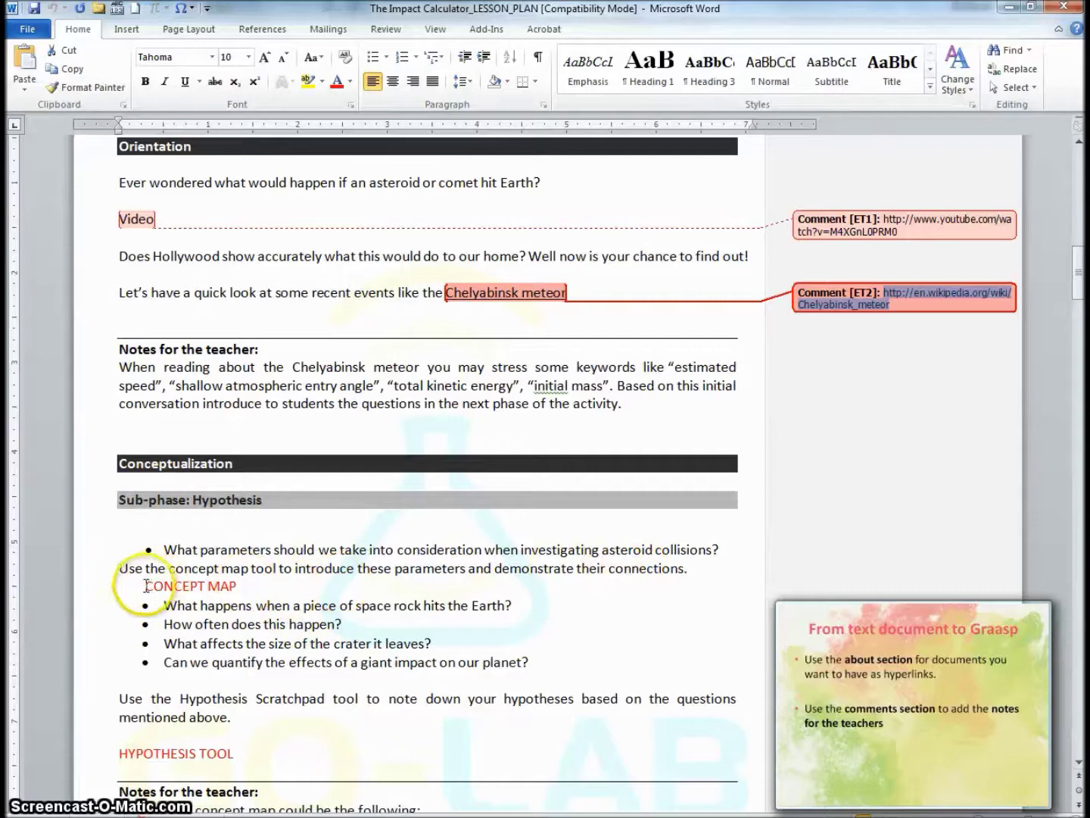
{"action": "left_click_drag", "start_coordinate": [145, 585], "coordinate": [293, 591]}
{"action": "left_click", "coordinate": [333, 615]}
In Graasp, add the Concept Mapper app from Go-Lab to the Conceptualisation phase and check how it displays
{"action": "key", "text": "alt+Tab"}
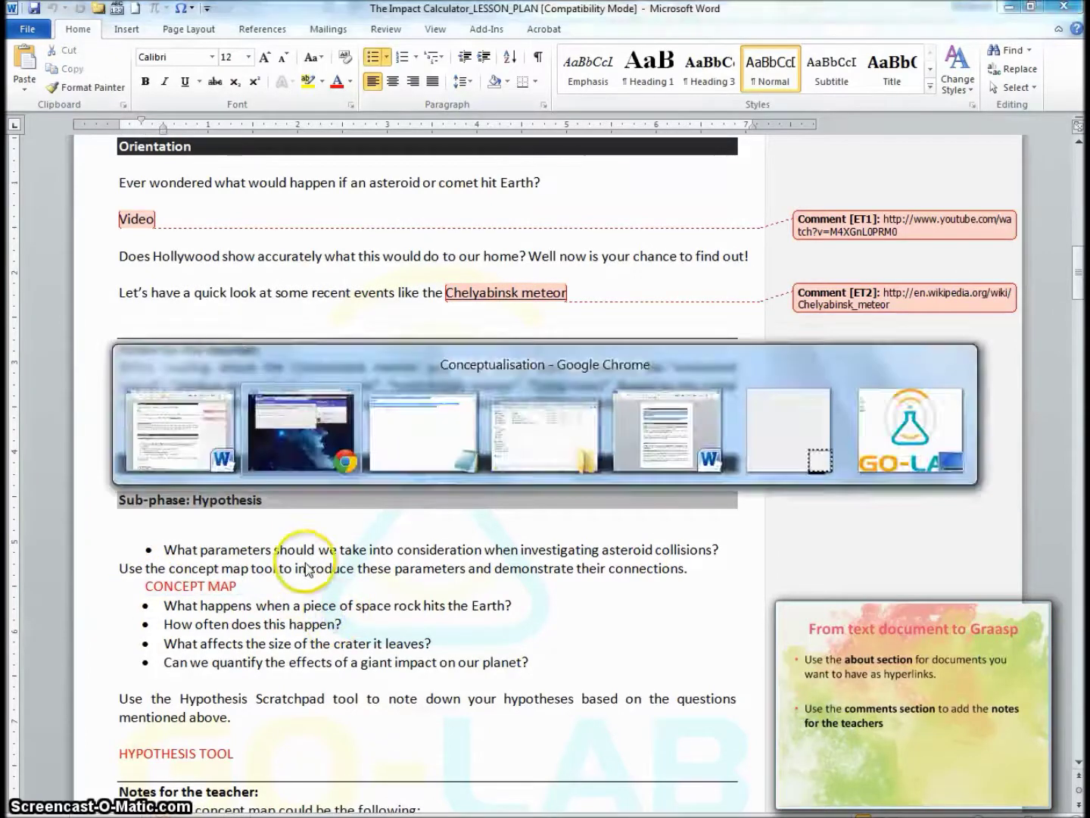
{"action": "left_click", "coordinate": [679, 127]}
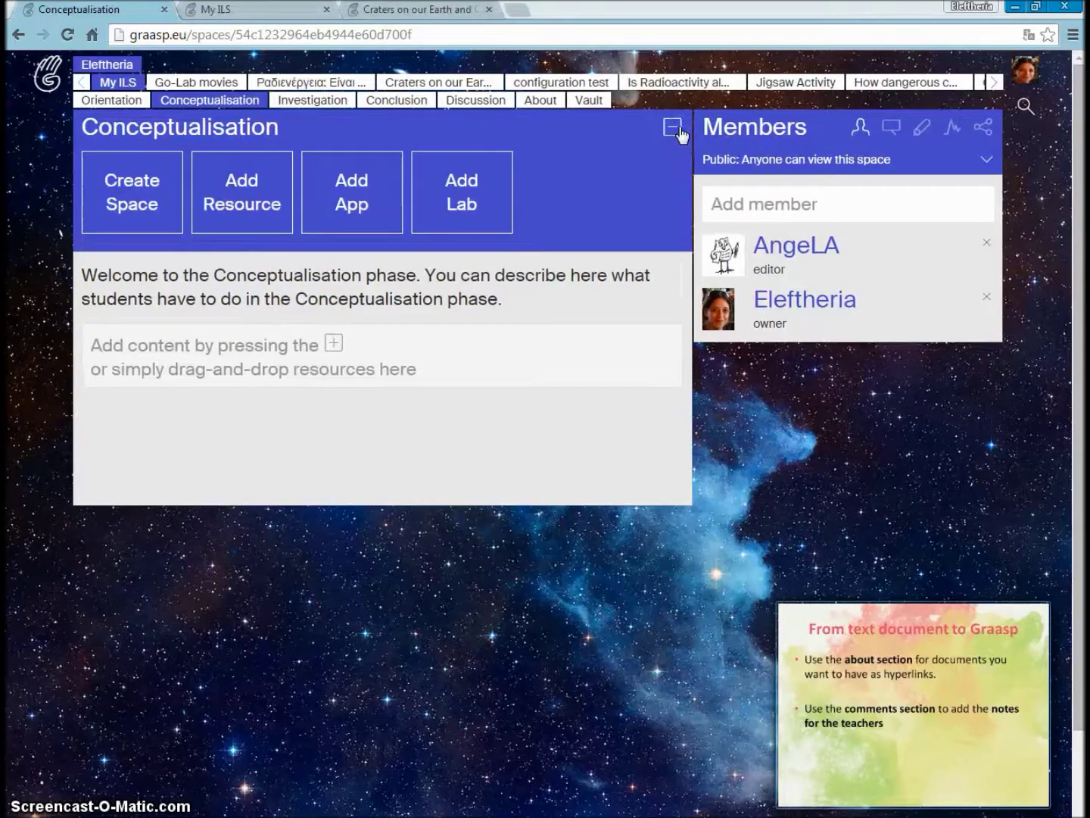
{"action": "left_click", "coordinate": [349, 193]}
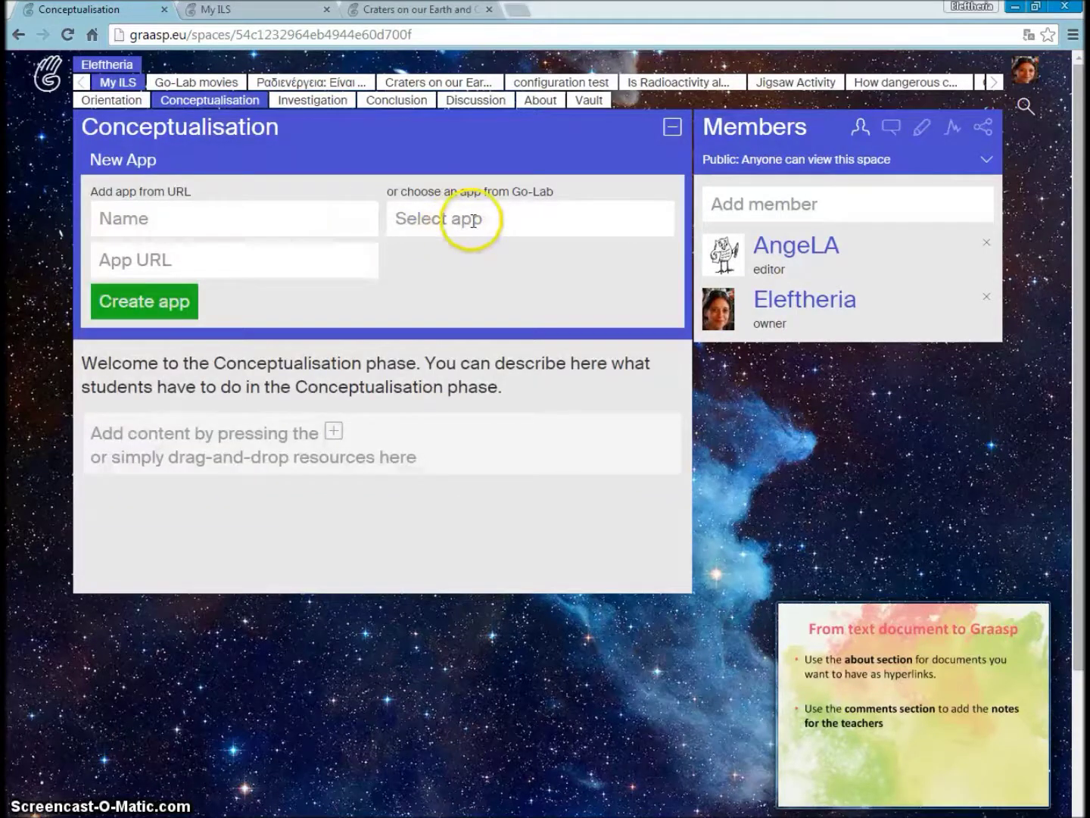
{"action": "left_click", "coordinate": [472, 220]}
{"action": "left_click_drag", "start_coordinate": [670, 275], "coordinate": [662, 304]}
{"action": "left_click", "coordinate": [500, 283]}
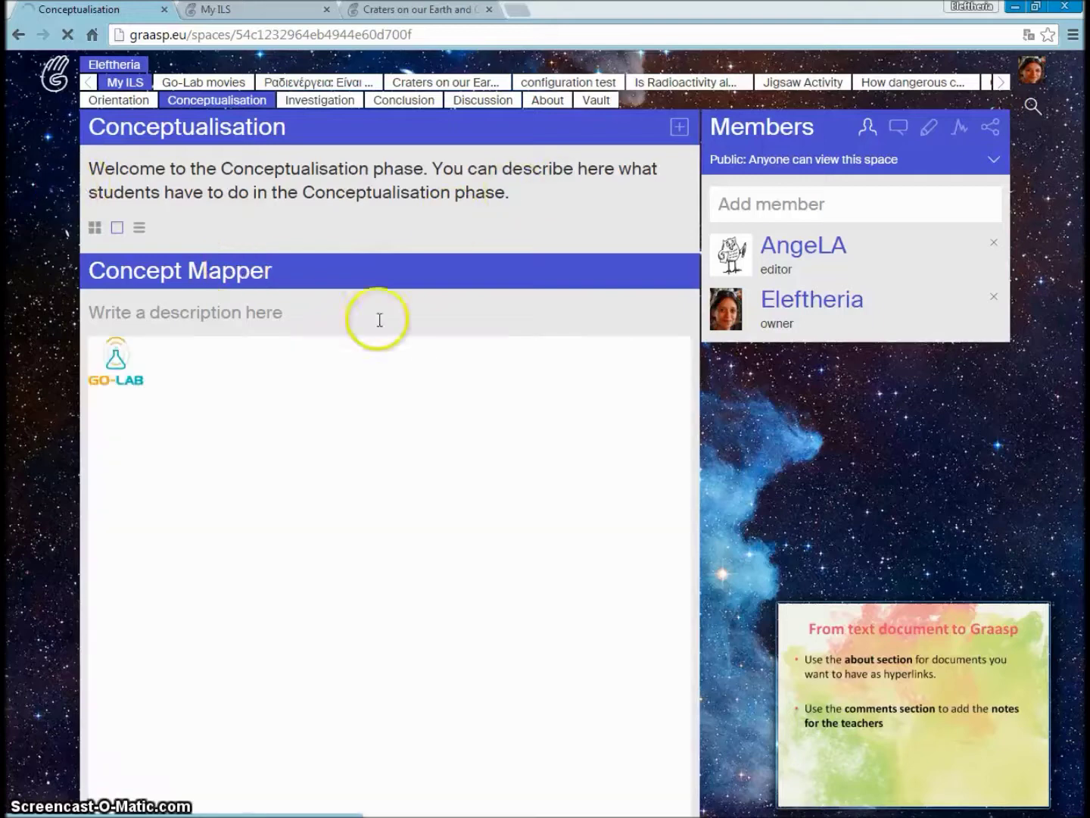
{"action": "scroll", "coordinate": [355, 372], "scroll_direction": "down", "scroll_amount": 1}
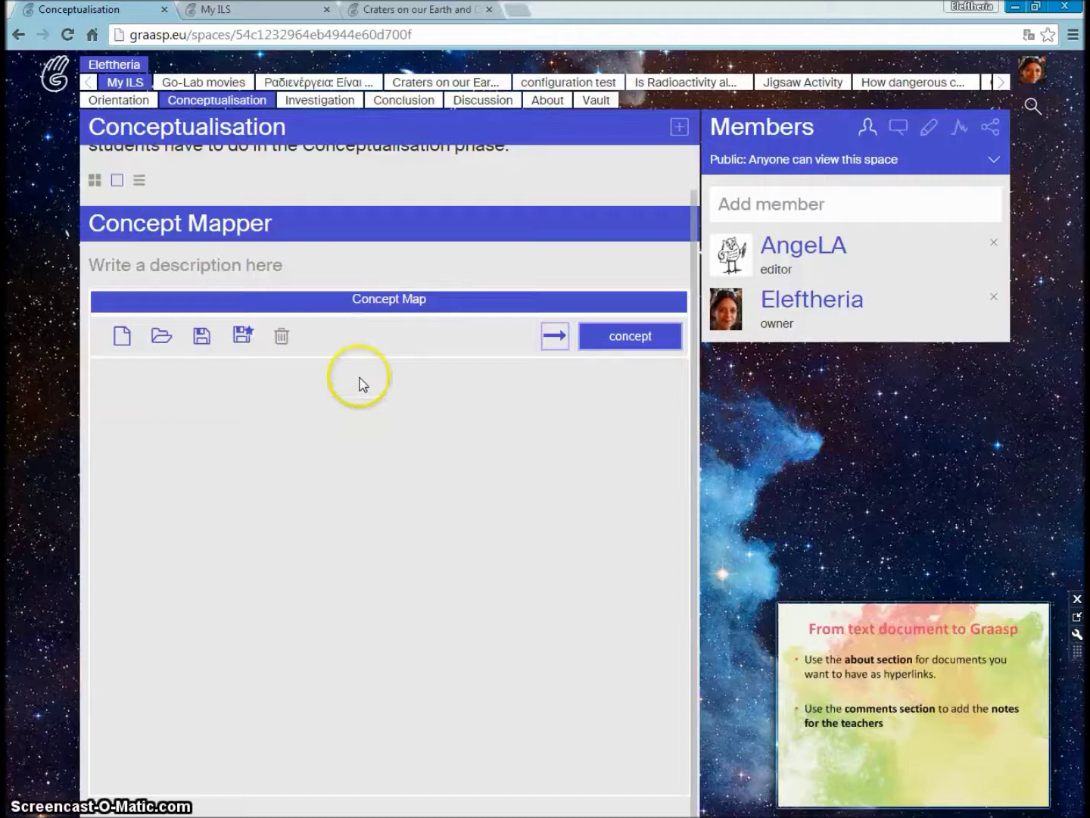
{"action": "scroll", "coordinate": [358, 383], "scroll_direction": "up", "scroll_amount": 1}
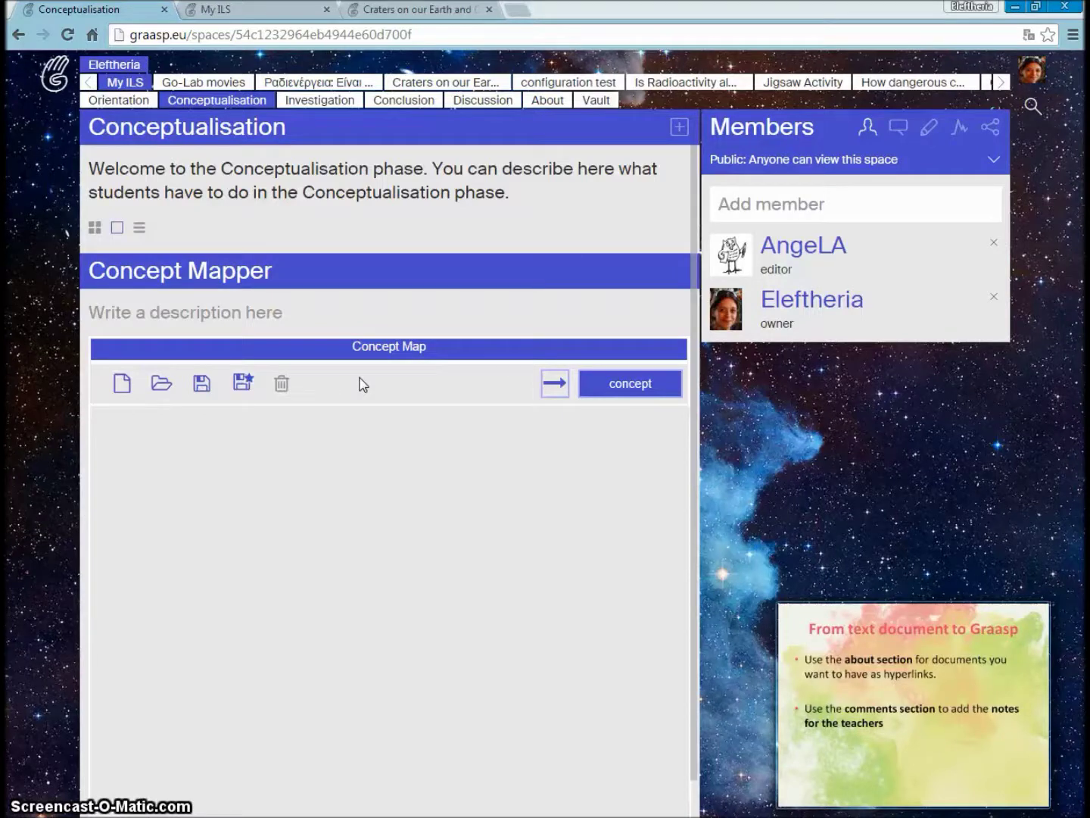
In Word, close the Go-Lab ILS template and copy the Orientation notes for the teacher from The Impact Calculator_LESSON_PLAN
{"action": "left_click", "coordinate": [523, 494]}
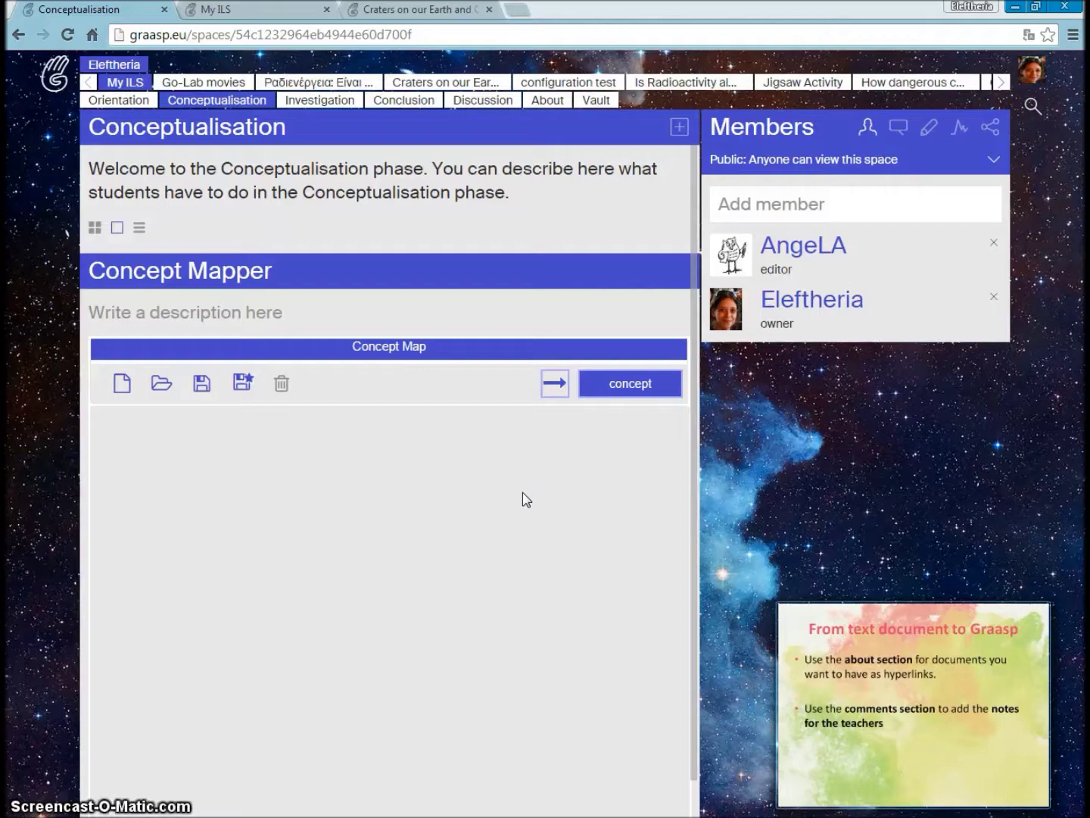
{"action": "key", "text": "alt+Tab"}
{"action": "key", "text": "alt+Tab"}
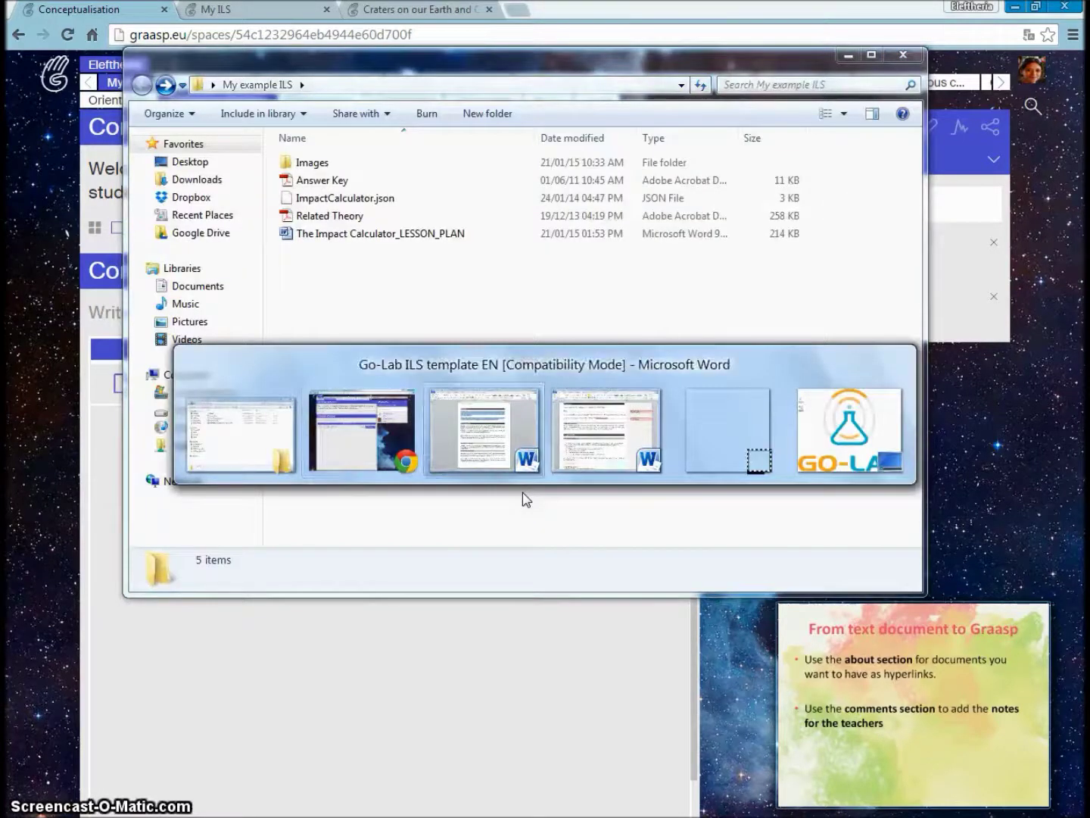
{"action": "key", "text": "alt+Tab"}
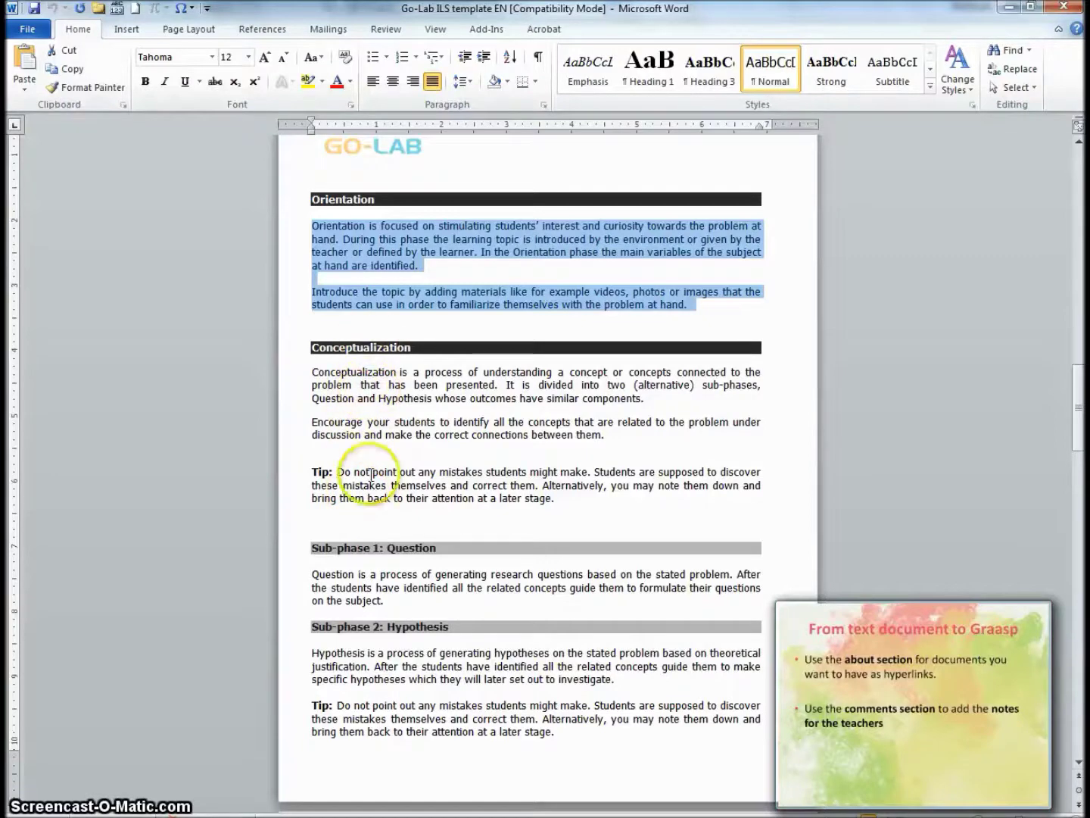
{"action": "left_click", "coordinate": [1068, 8]}
{"action": "key", "text": "alt+Tab"}
{"action": "key", "text": "alt+Tab"}
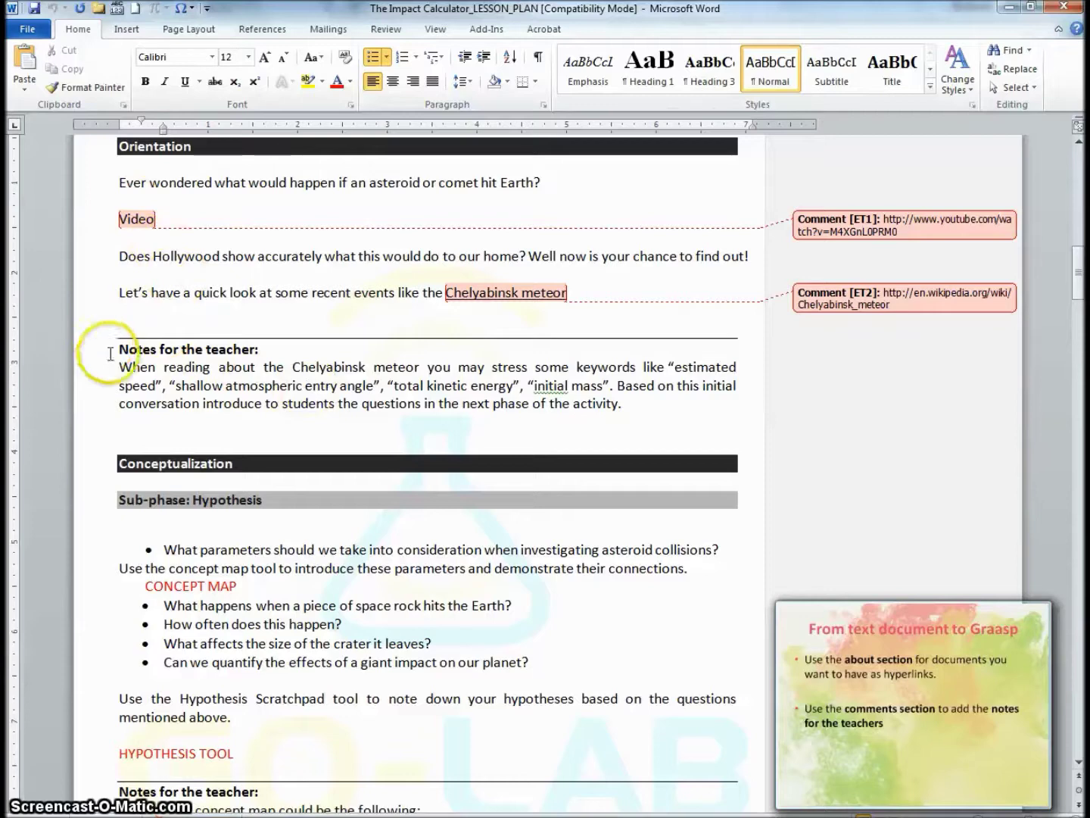
{"action": "left_click_drag", "start_coordinate": [637, 403], "coordinate": [107, 360]}
{"action": "key", "text": "ctrl+c"}
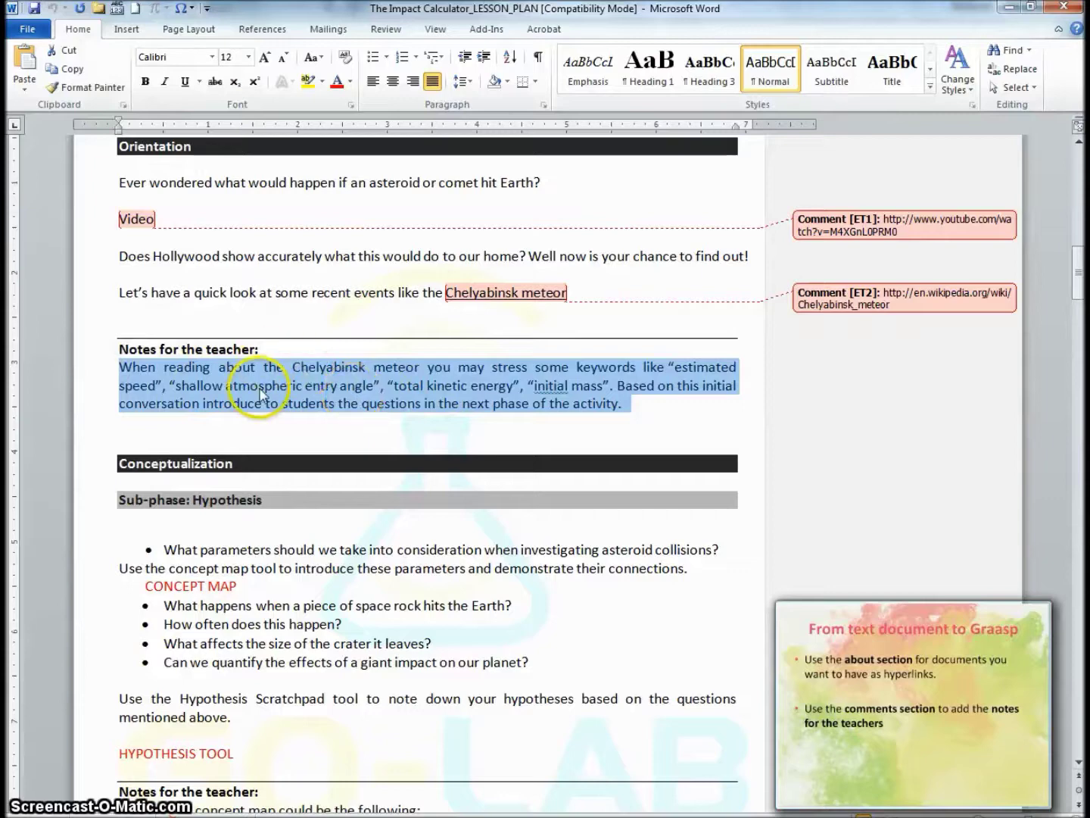
Switch to Graasp and post the copied teacher notes as a comment in the Conceptualisation phase's discussion
{"action": "key", "text": "alt+Tab"}
{"action": "key", "text": "alt+Tab"}
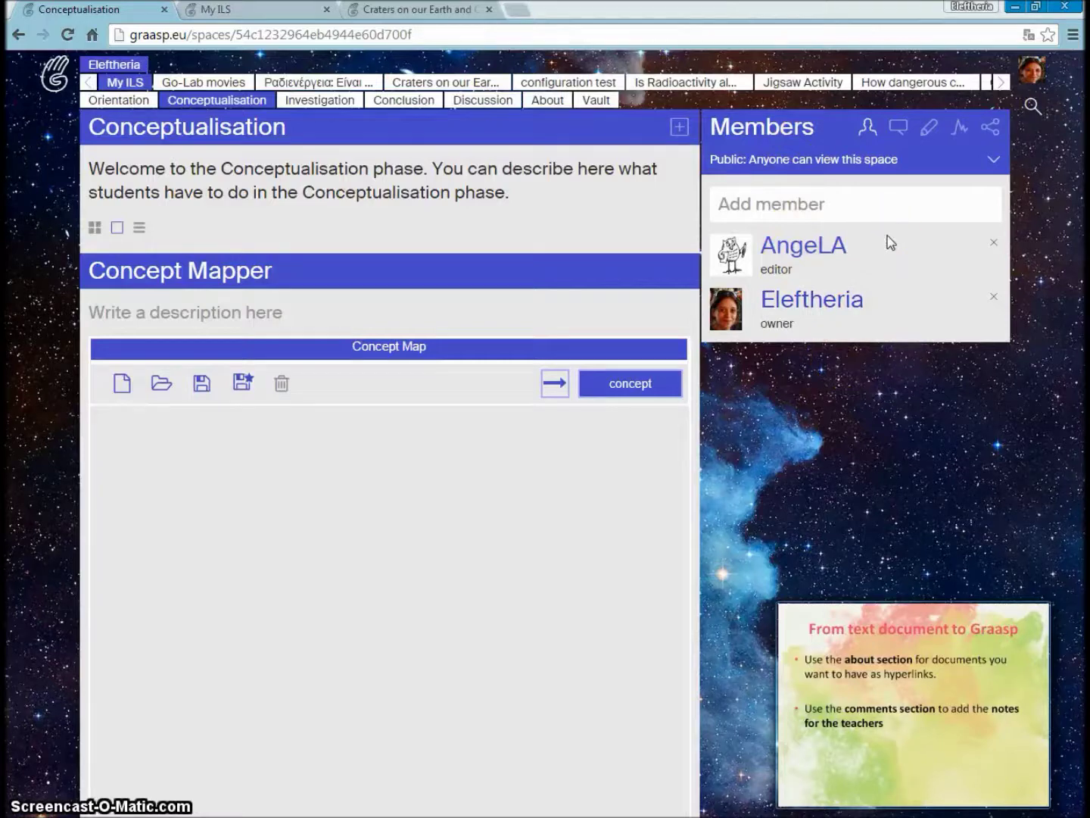
{"action": "key", "text": "ctrl+Tab"}
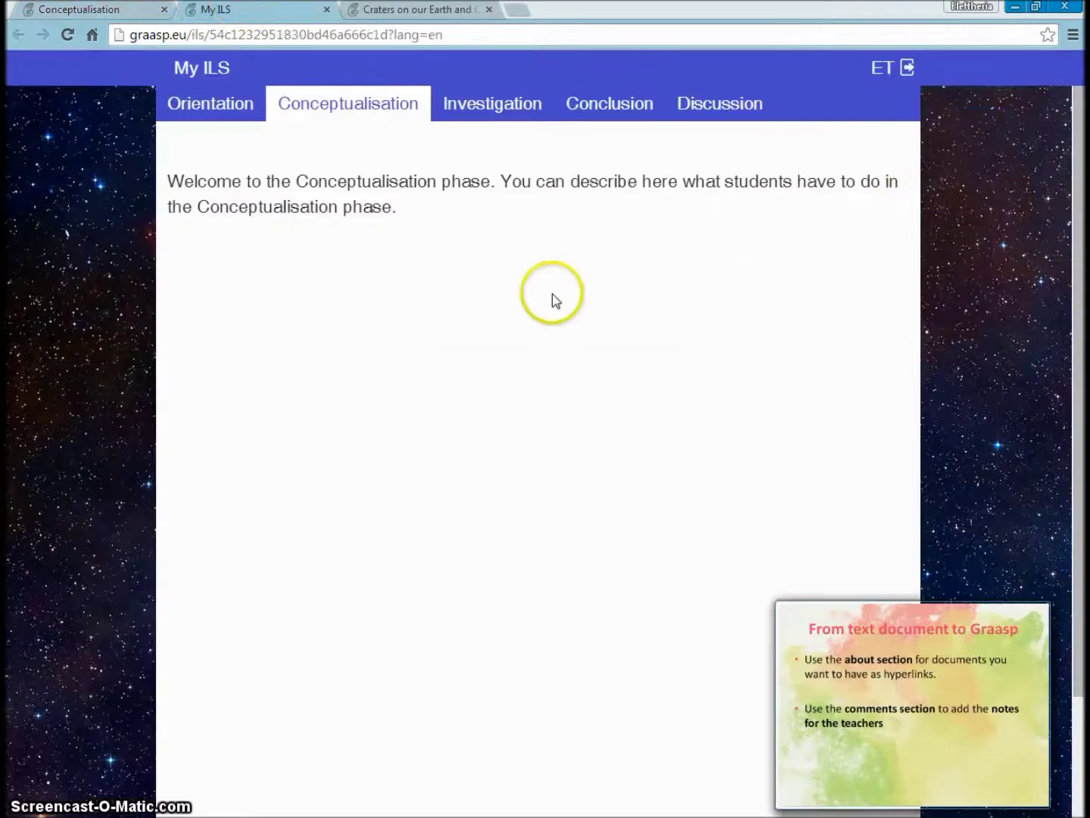
{"action": "left_click", "coordinate": [101, 9]}
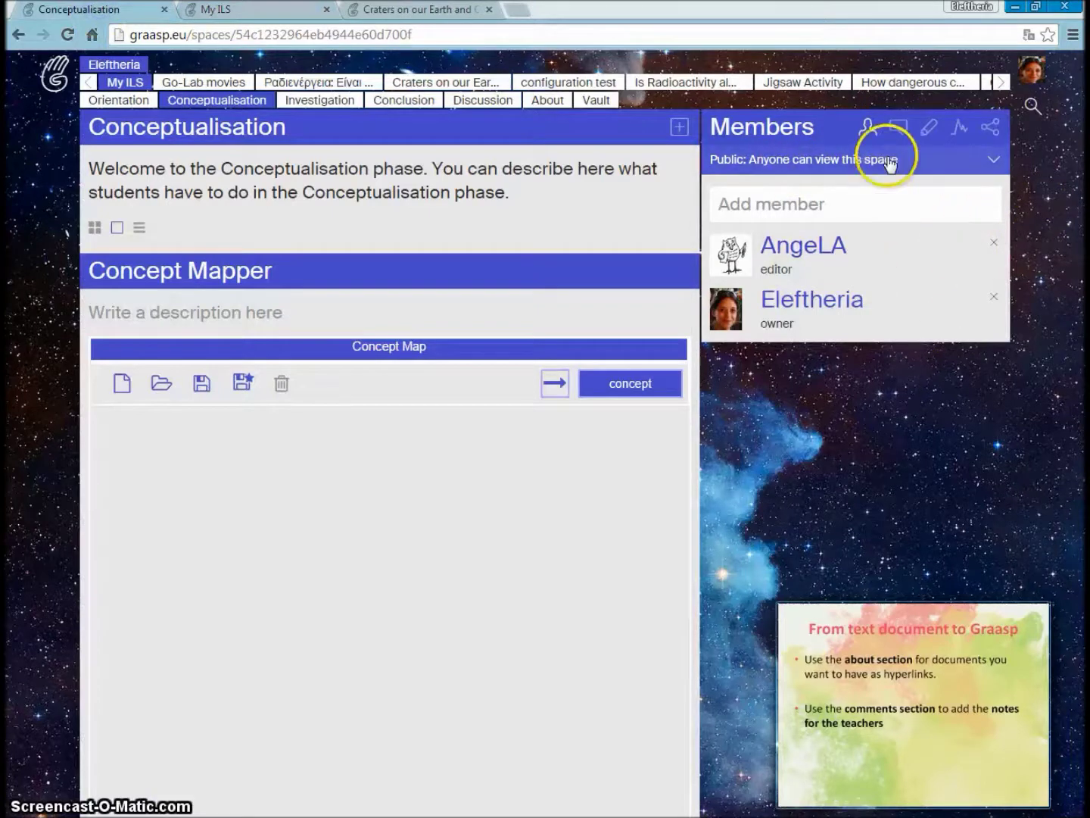
{"action": "left_click", "coordinate": [898, 129]}
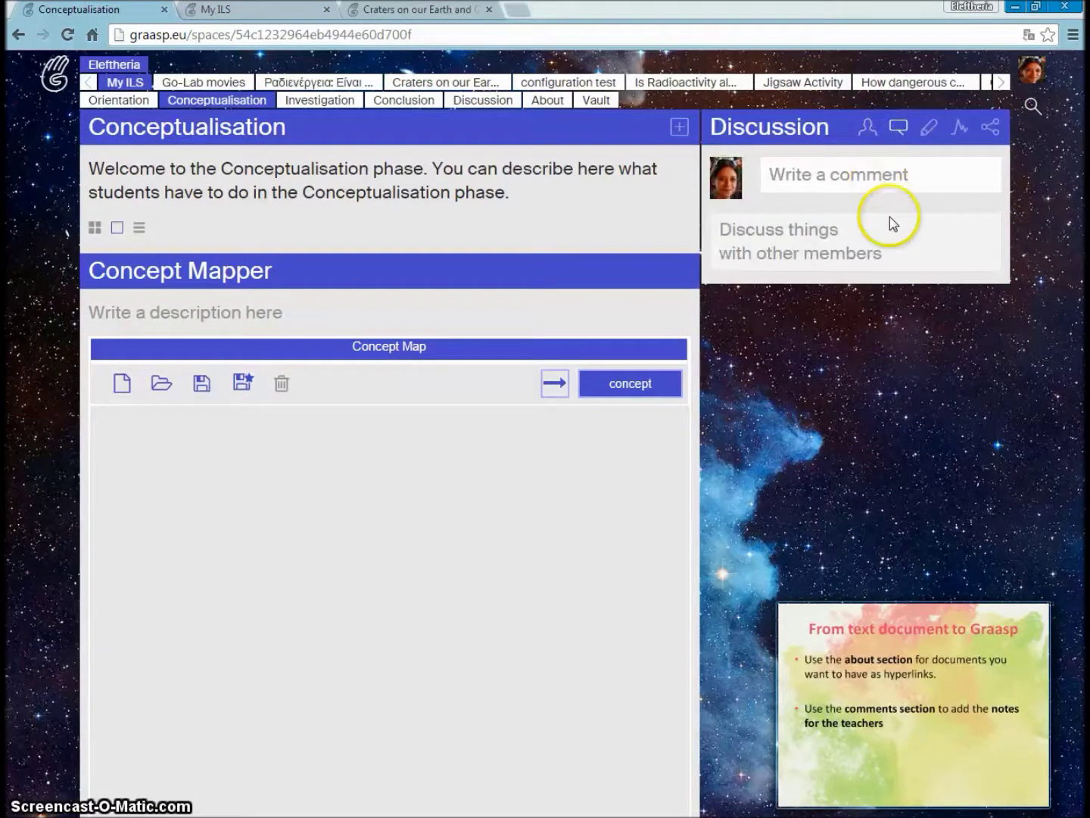
{"action": "left_click", "coordinate": [832, 174]}
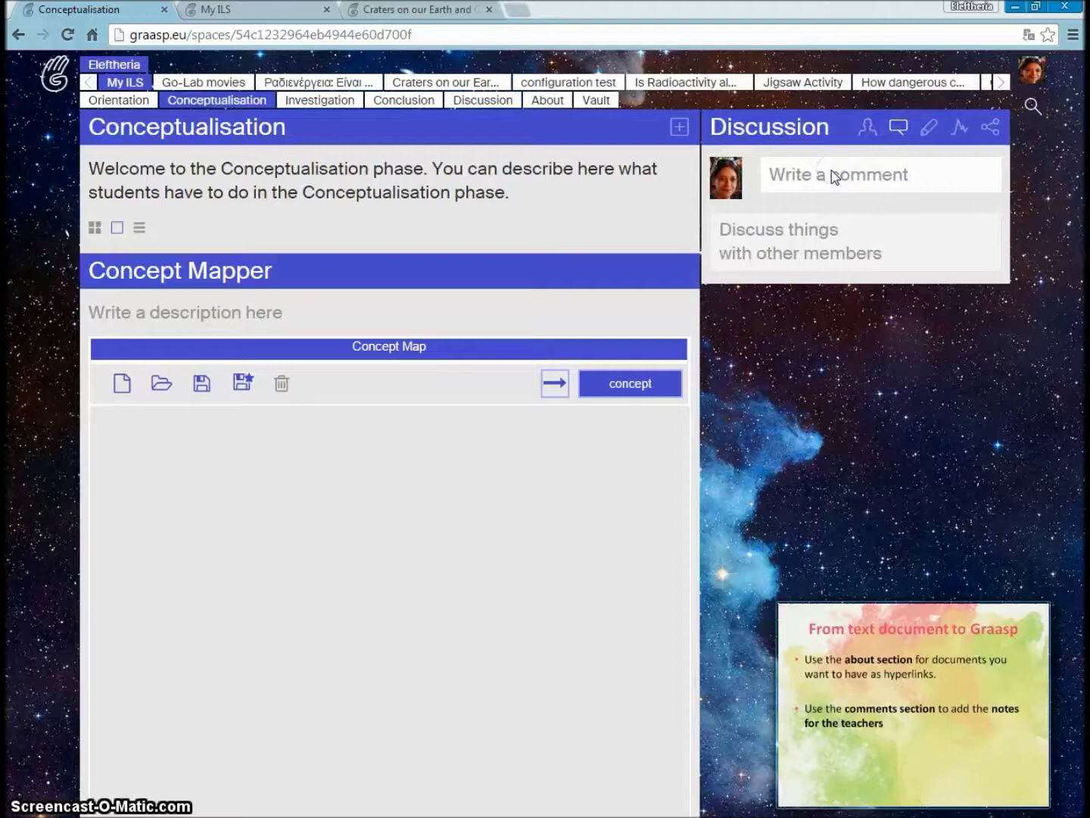
{"action": "key", "text": "ctrl+v"}
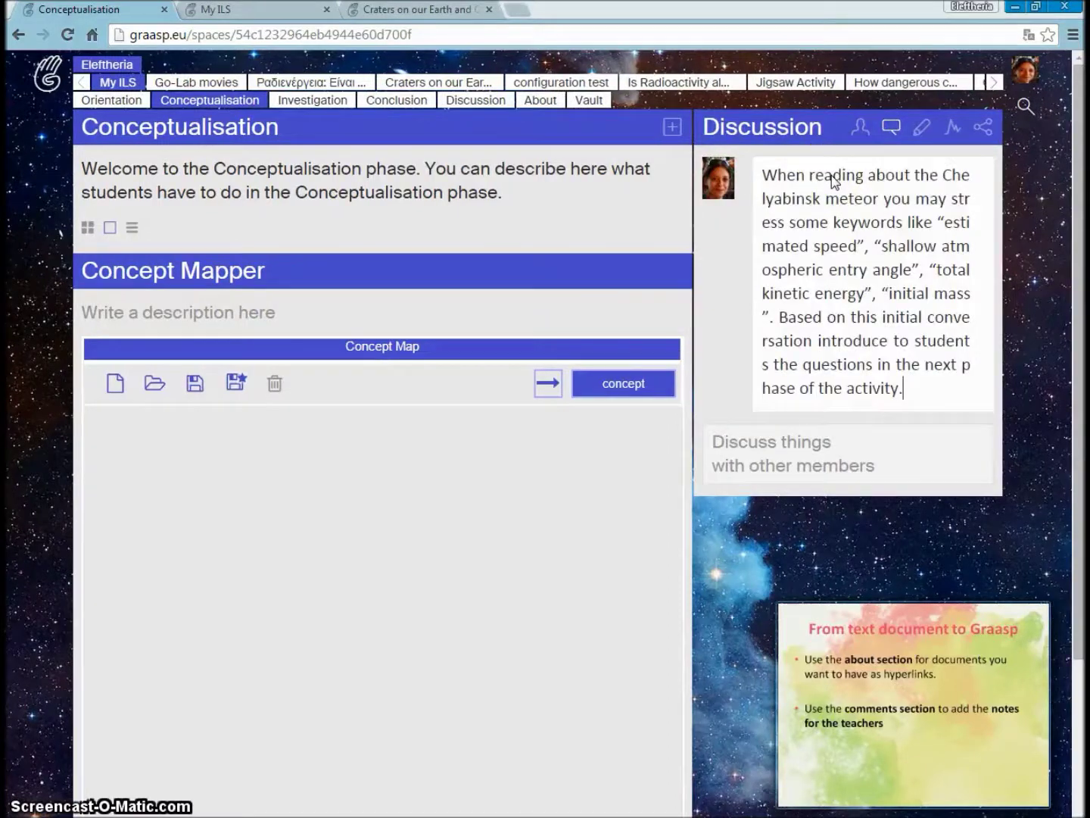
{"action": "left_click", "coordinate": [944, 445]}
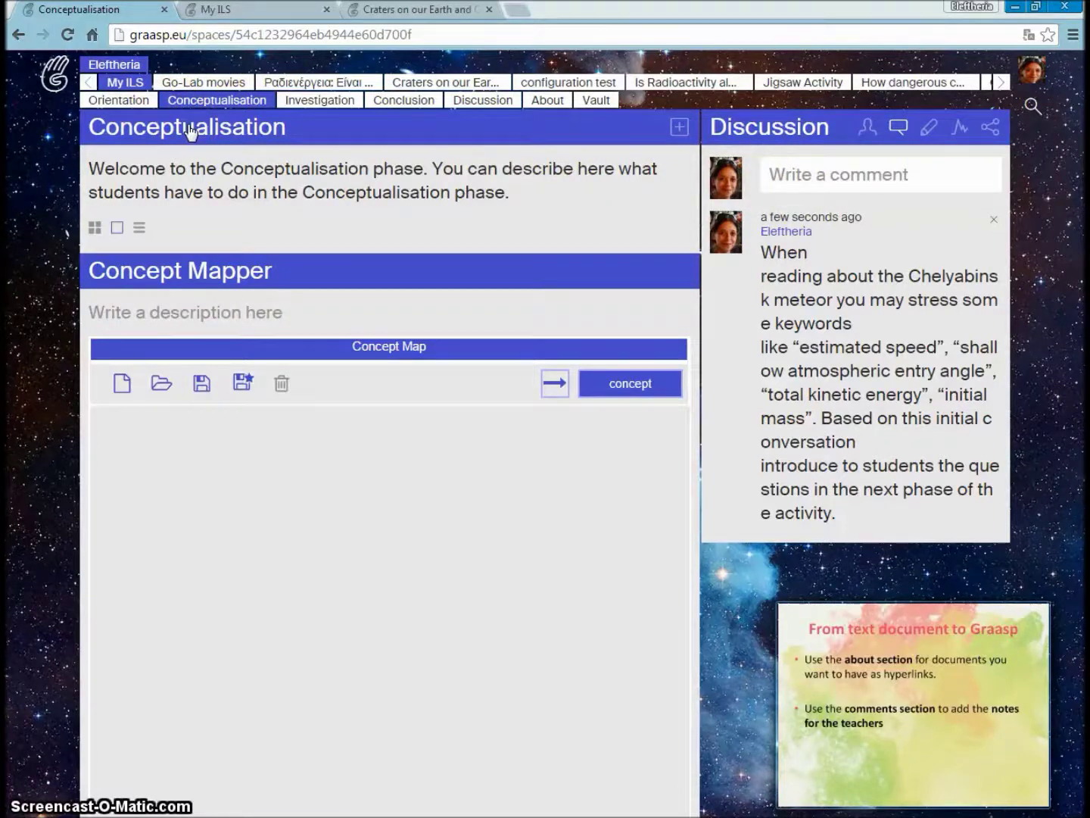
Open the Orientation phase and post the copied teacher notes as a comment in its discussion
{"action": "left_click", "coordinate": [118, 100]}
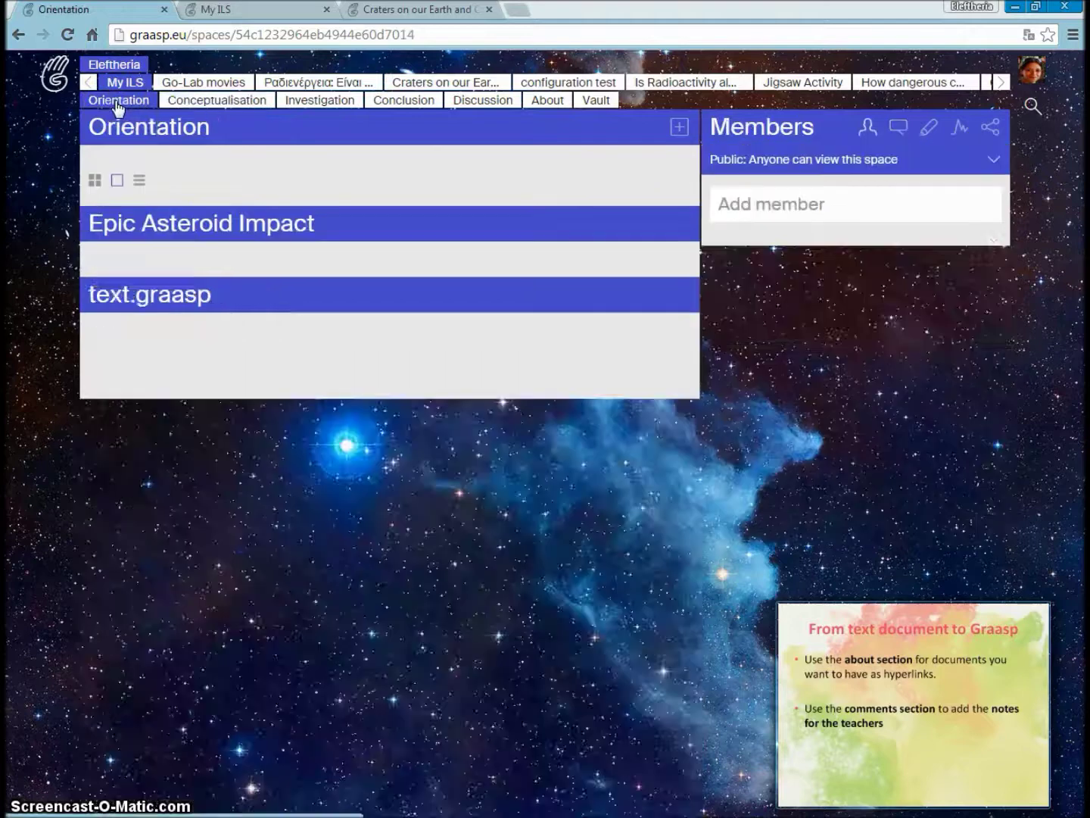
{"action": "left_click", "coordinate": [898, 127]}
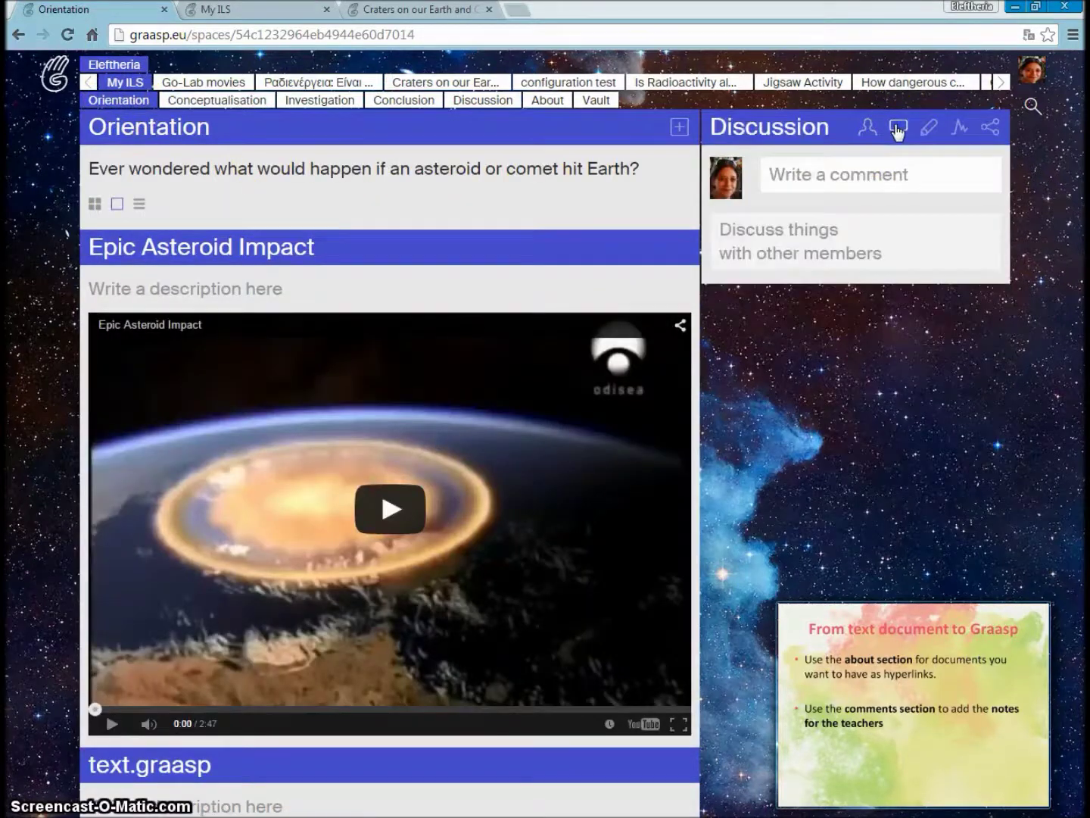
{"action": "left_click", "coordinate": [869, 175]}
{"action": "key", "text": "ctrl+v"}
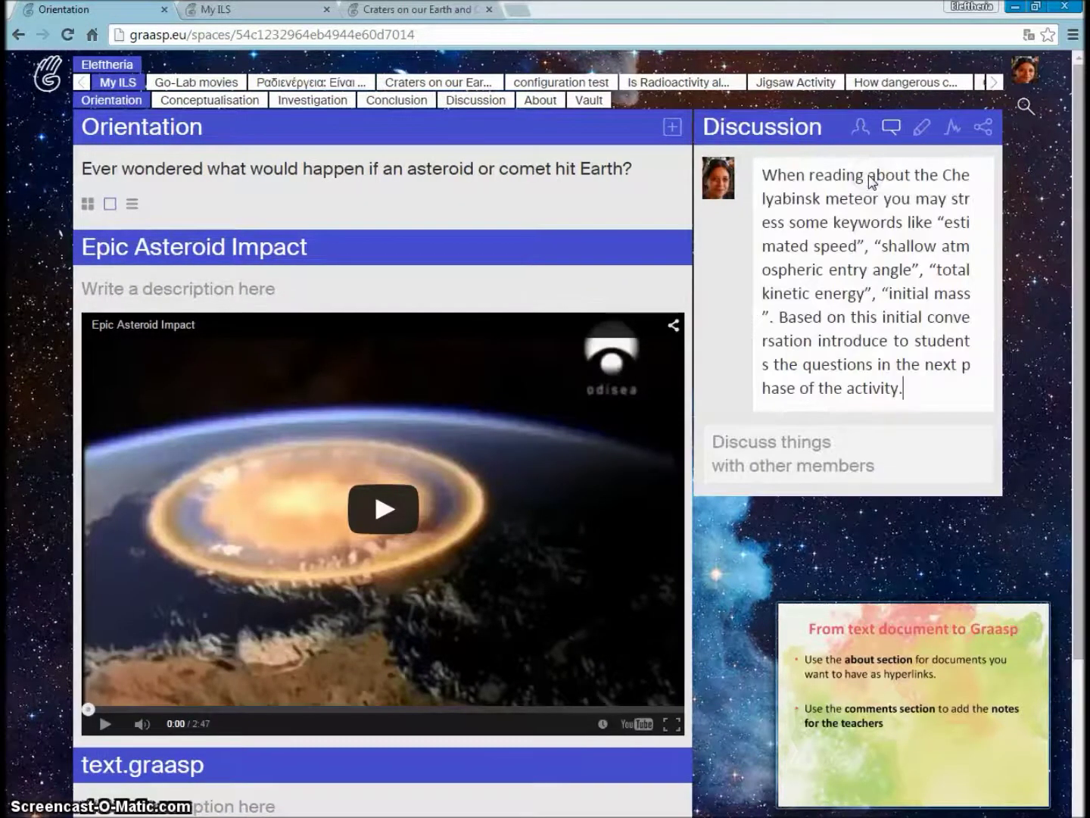
{"action": "key", "text": "Return"}
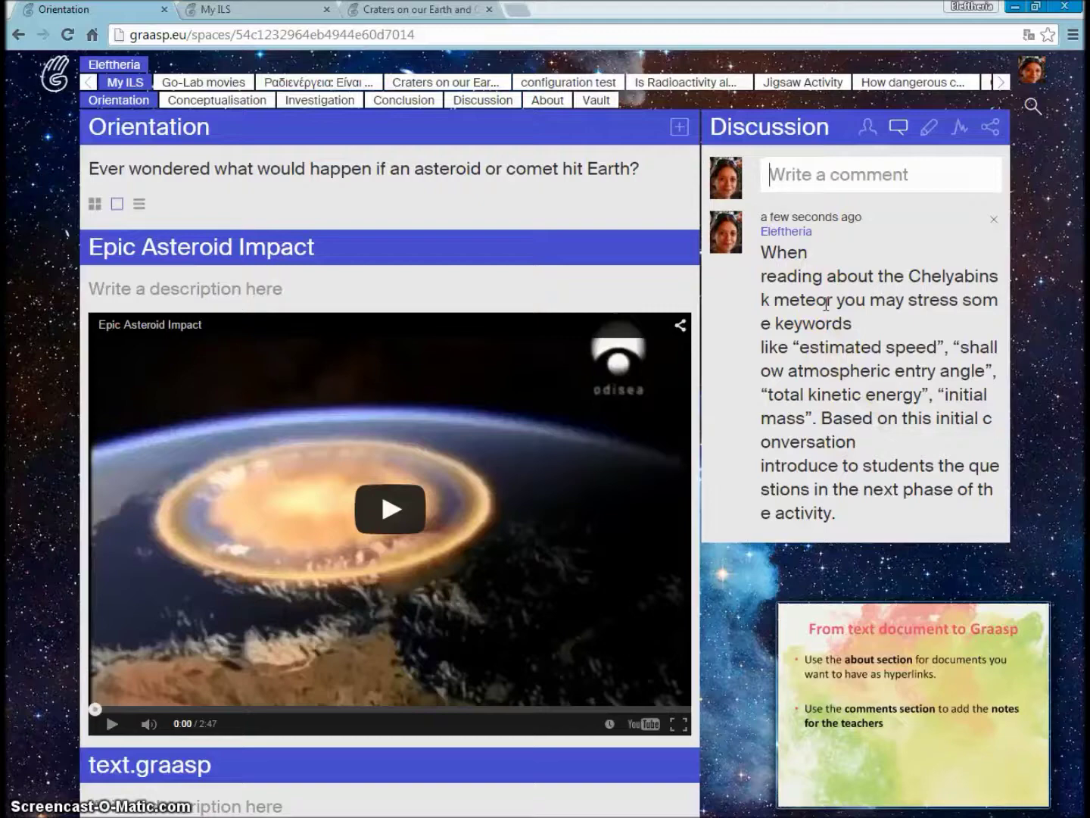
{"action": "scroll", "coordinate": [301, 261], "scroll_direction": "down", "scroll_amount": 6}
{"action": "scroll", "coordinate": [300, 263], "scroll_direction": "up", "scroll_amount": 6}
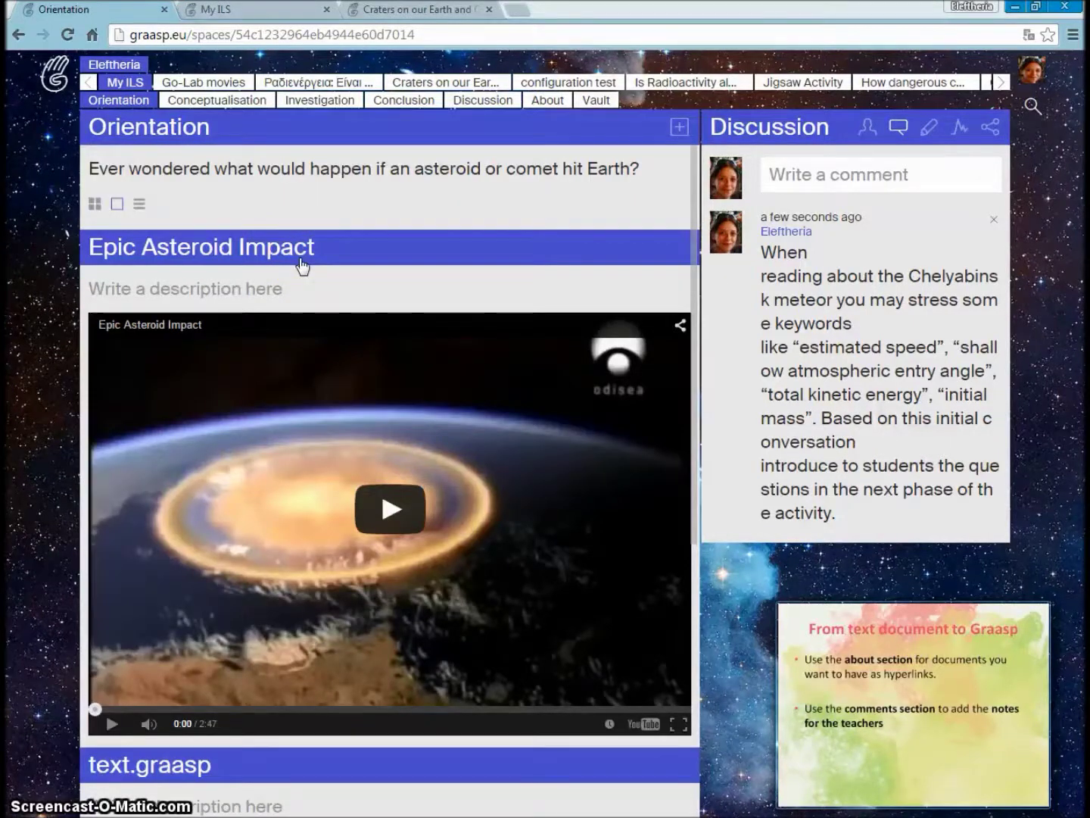
Open the Related Theory PDF from the My example ILS folder, skim through its pages and close it
{"action": "key", "text": "alt+Tab"}
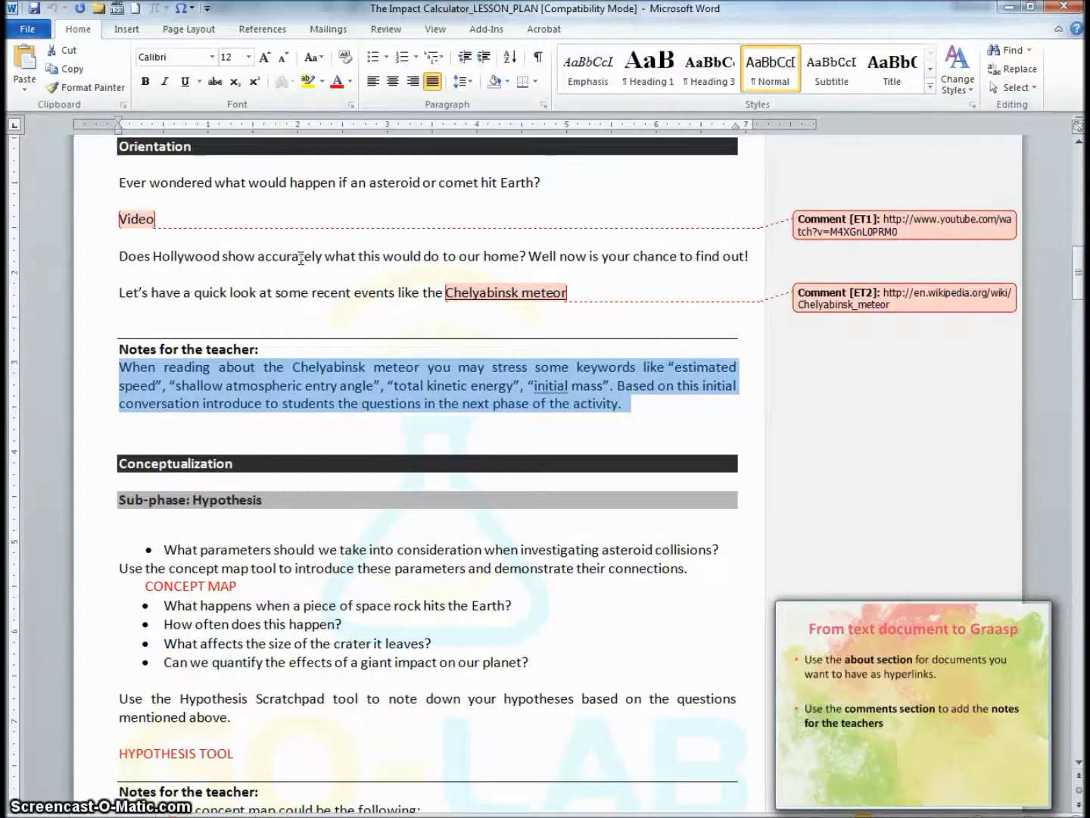
{"action": "key", "text": "alt+Tab"}
{"action": "key", "text": "alt+Tab"}
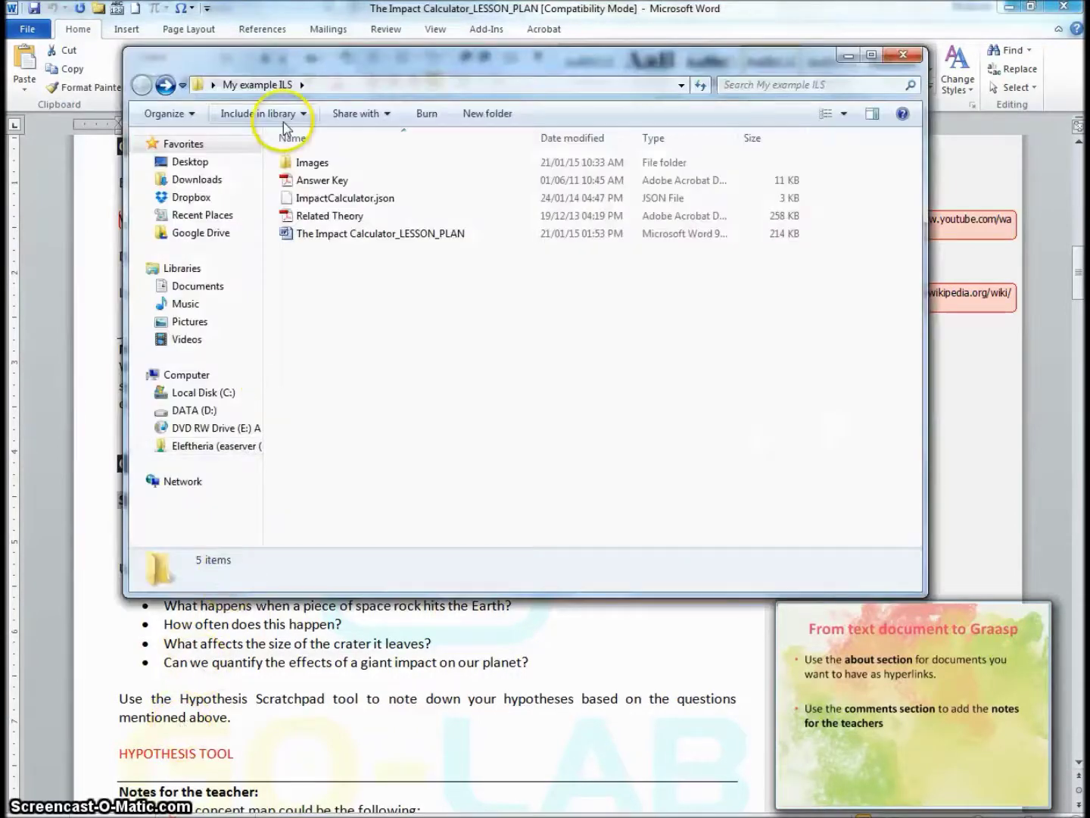
{"action": "double_click", "coordinate": [331, 216]}
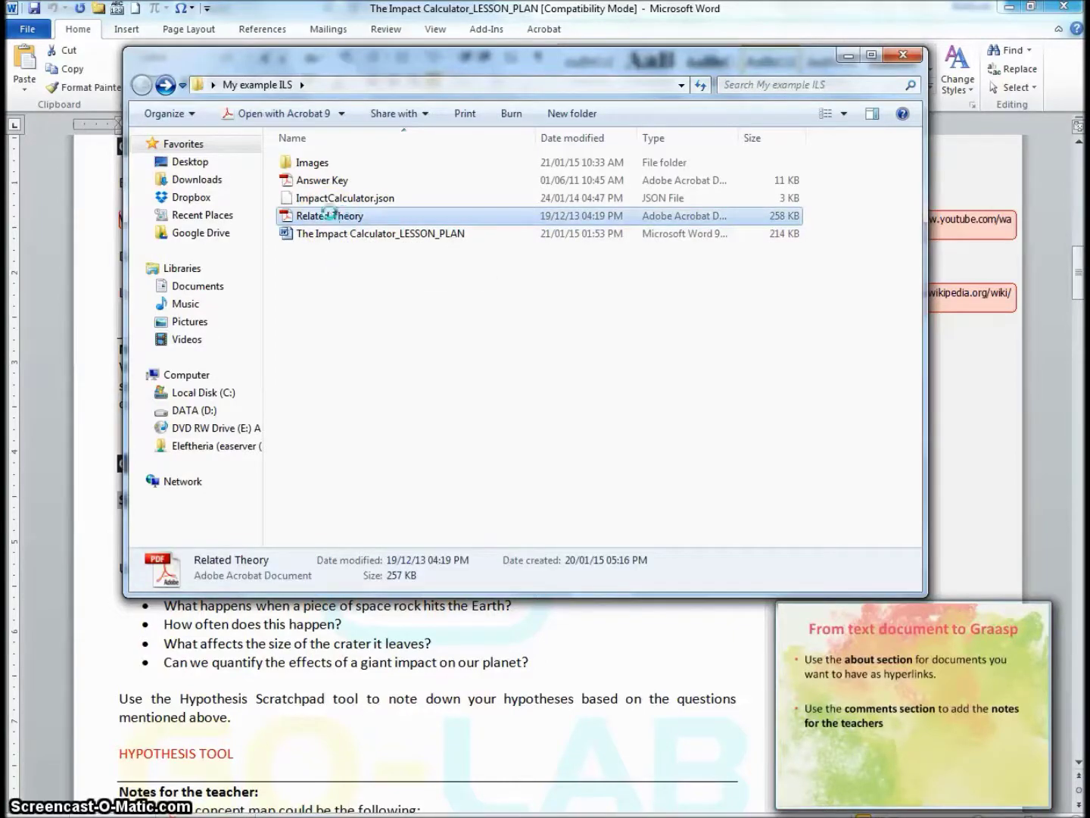
{"action": "scroll", "coordinate": [330, 214], "scroll_direction": "down", "scroll_amount": 20}
{"action": "scroll", "coordinate": [331, 215], "scroll_direction": "down", "scroll_amount": 12}
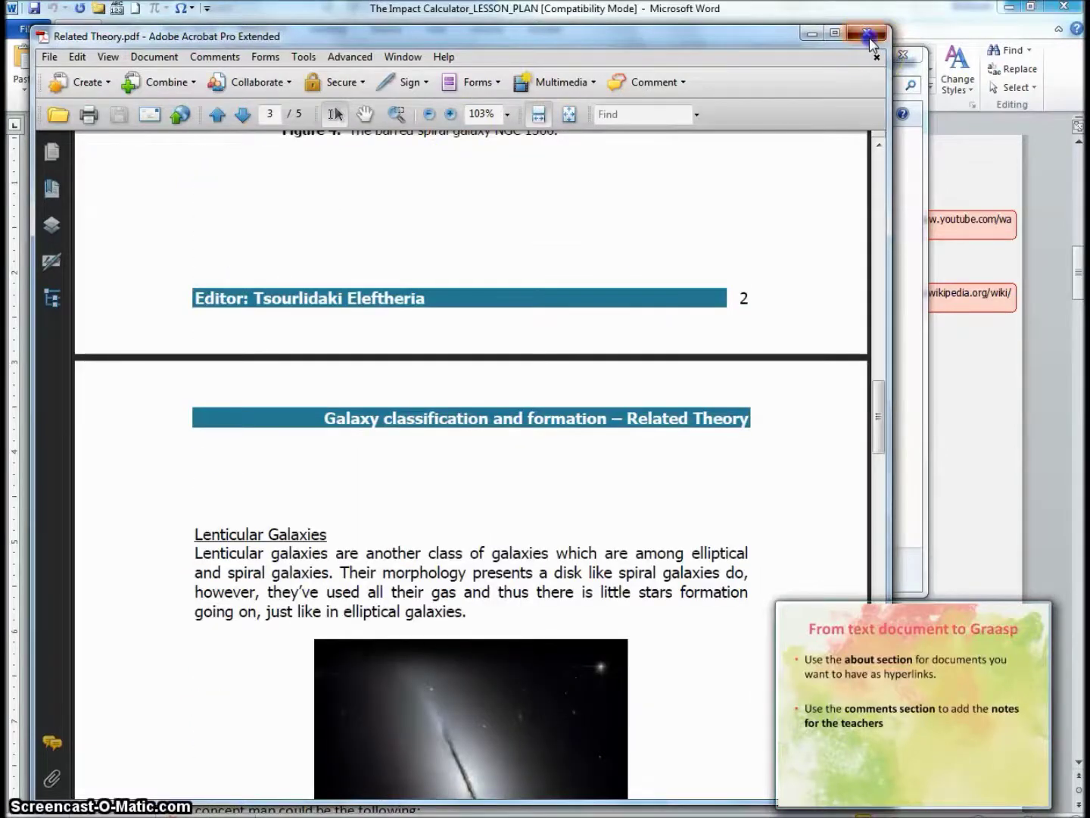
{"action": "left_click", "coordinate": [868, 35]}
Back in Graasp, add the Related Theory PDF from the desktop's My example ILS folder as a resource in the Investigation phase
{"action": "key", "text": "alt+Tab"}
{"action": "key", "text": "Tab"}
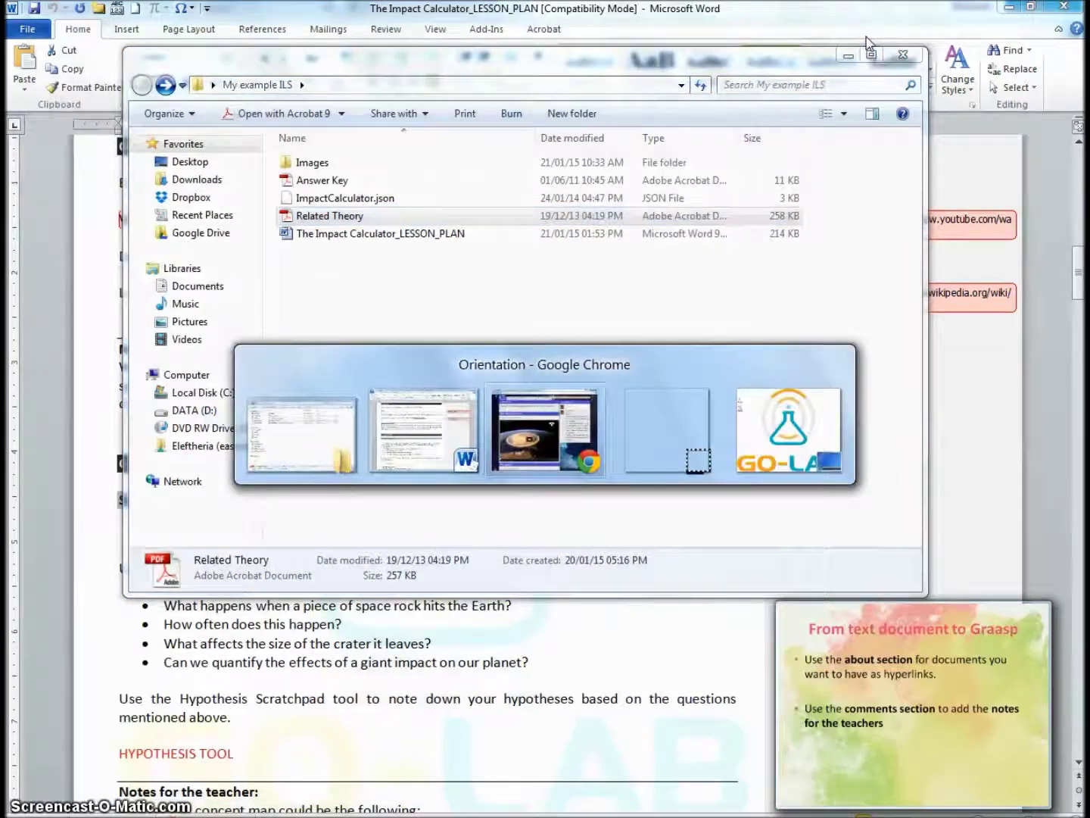
{"action": "left_click", "coordinate": [196, 105]}
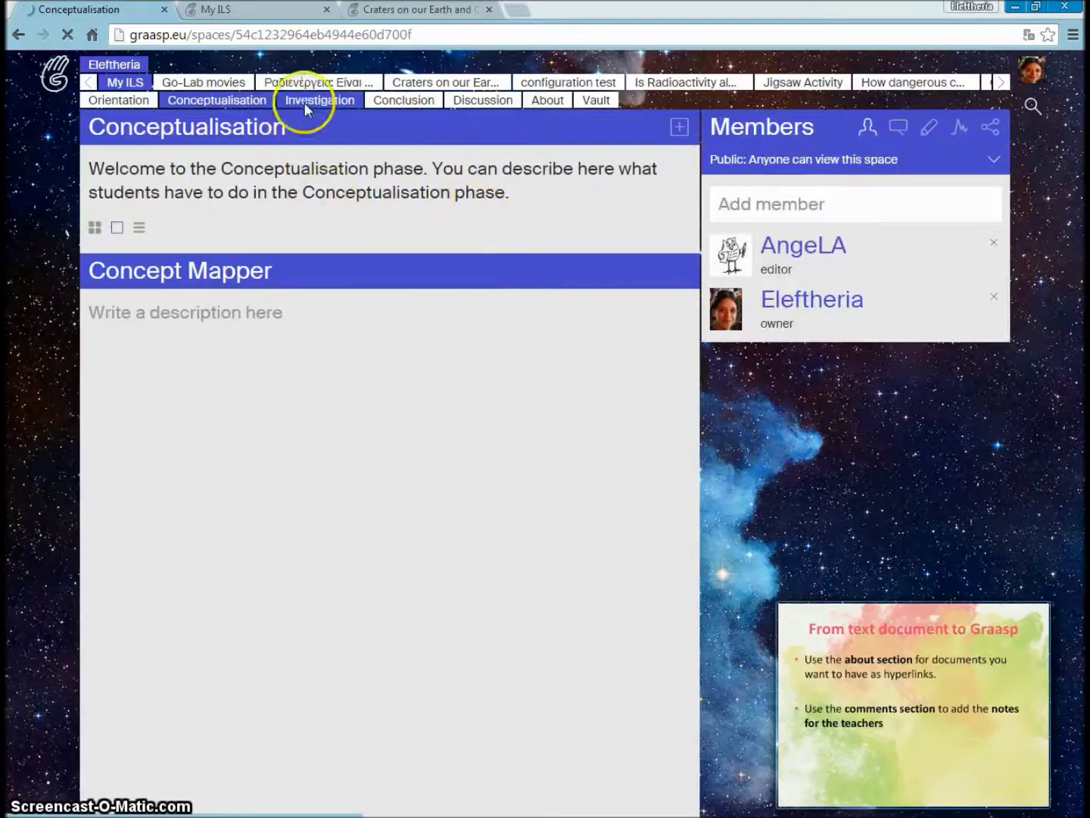
{"action": "left_click", "coordinate": [306, 104]}
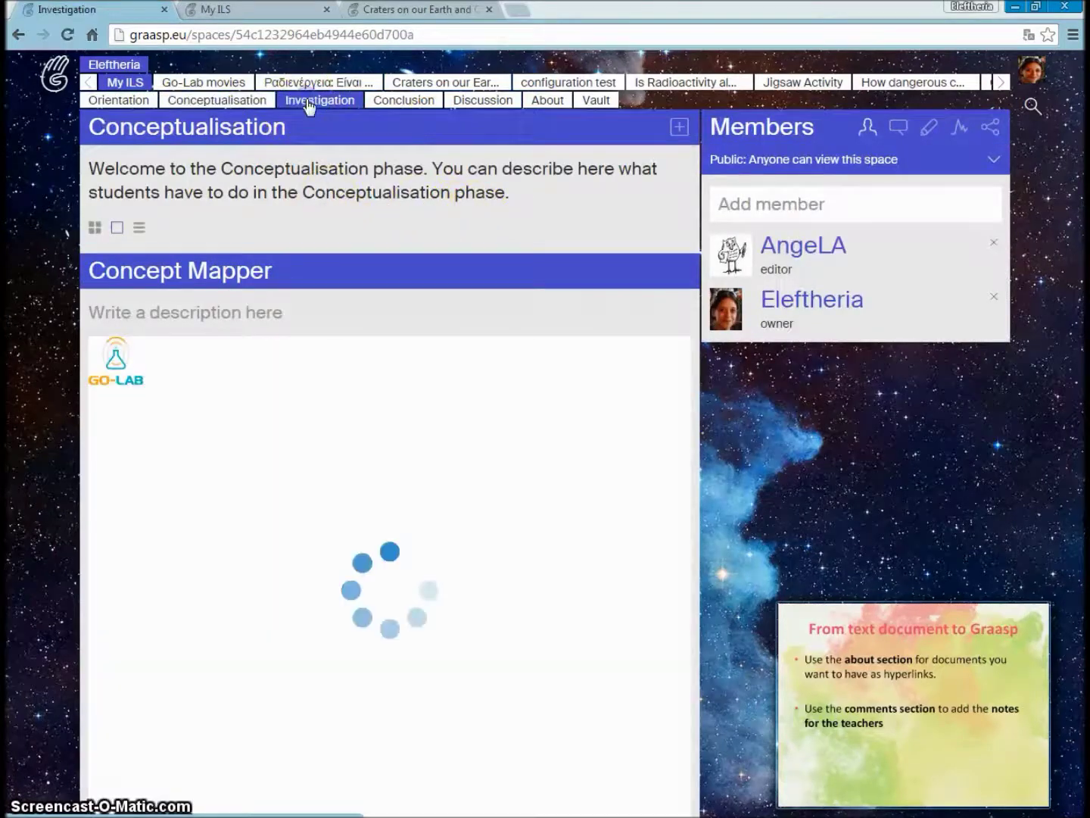
{"action": "left_click", "coordinate": [679, 129]}
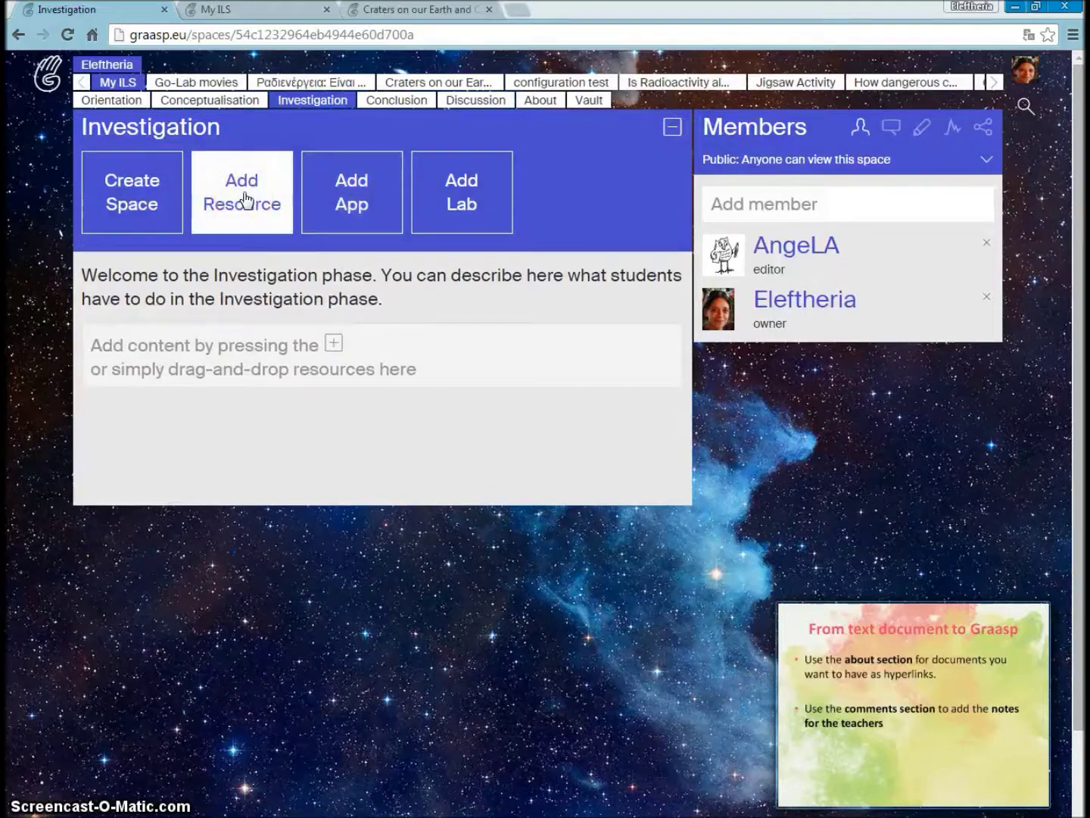
{"action": "left_click", "coordinate": [243, 198]}
{"action": "left_click", "coordinate": [438, 228]}
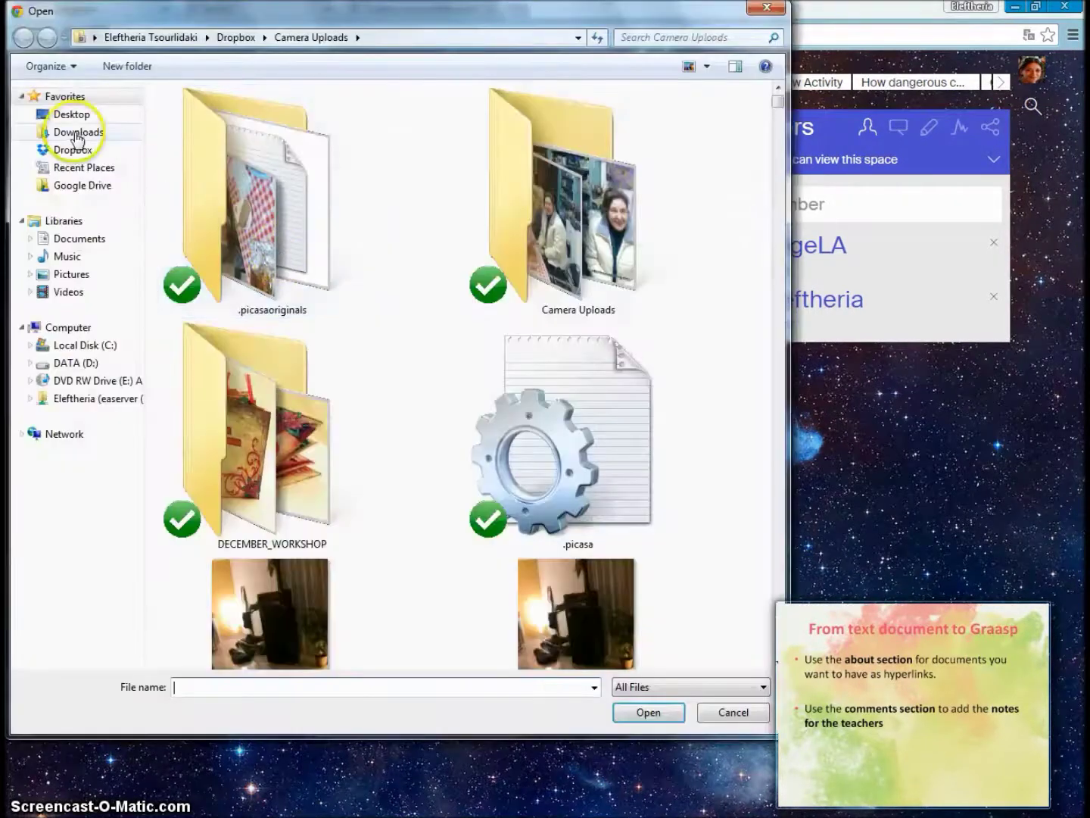
{"action": "left_click", "coordinate": [82, 115]}
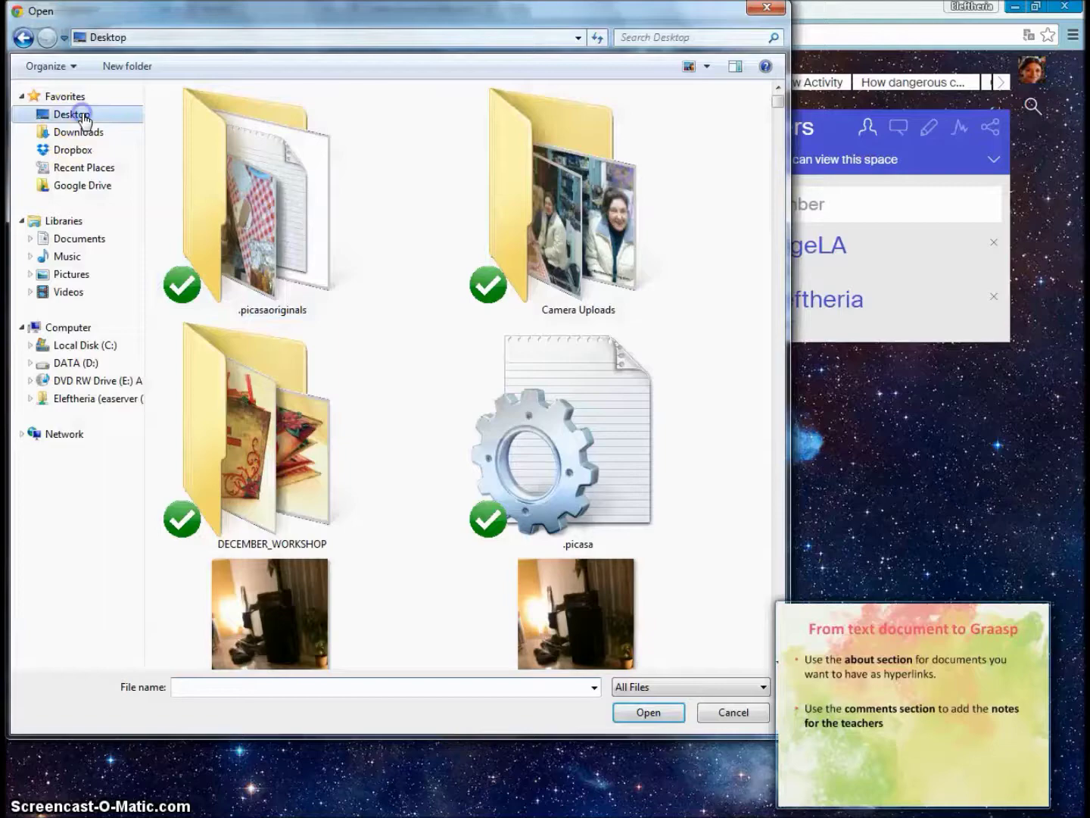
{"action": "double_click", "coordinate": [447, 215]}
{"action": "left_click", "coordinate": [193, 170]}
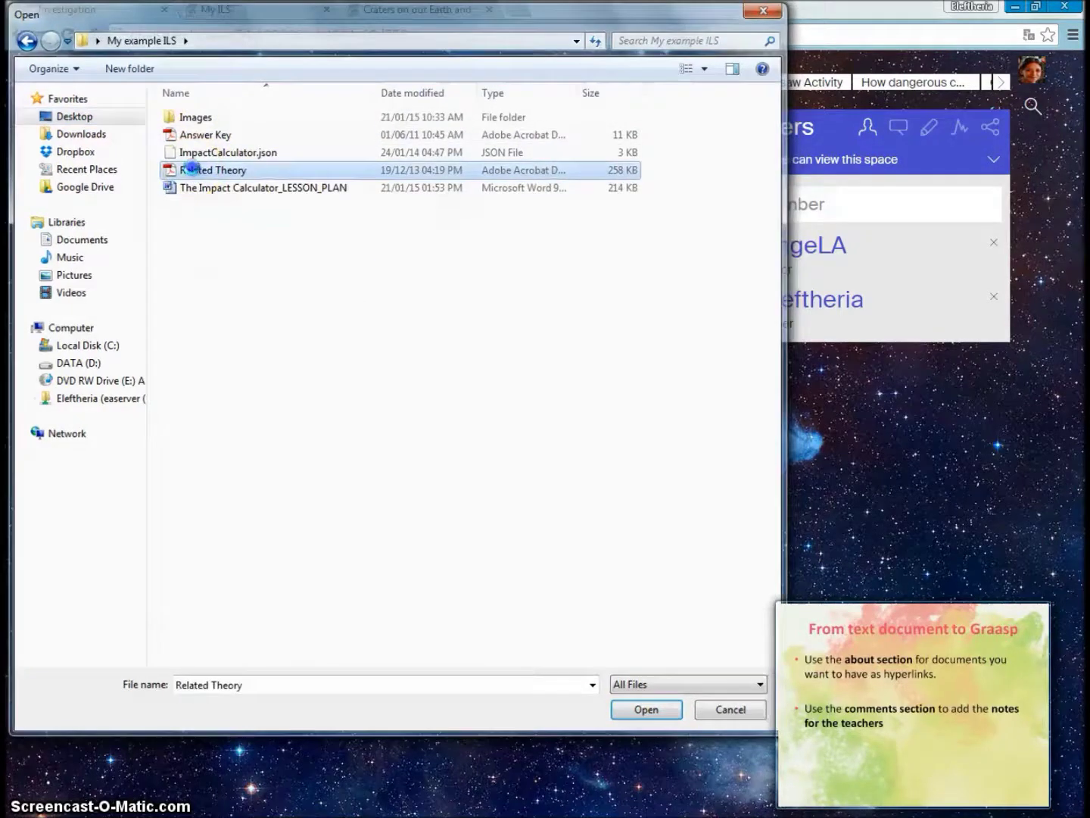
{"action": "double_click", "coordinate": [194, 169]}
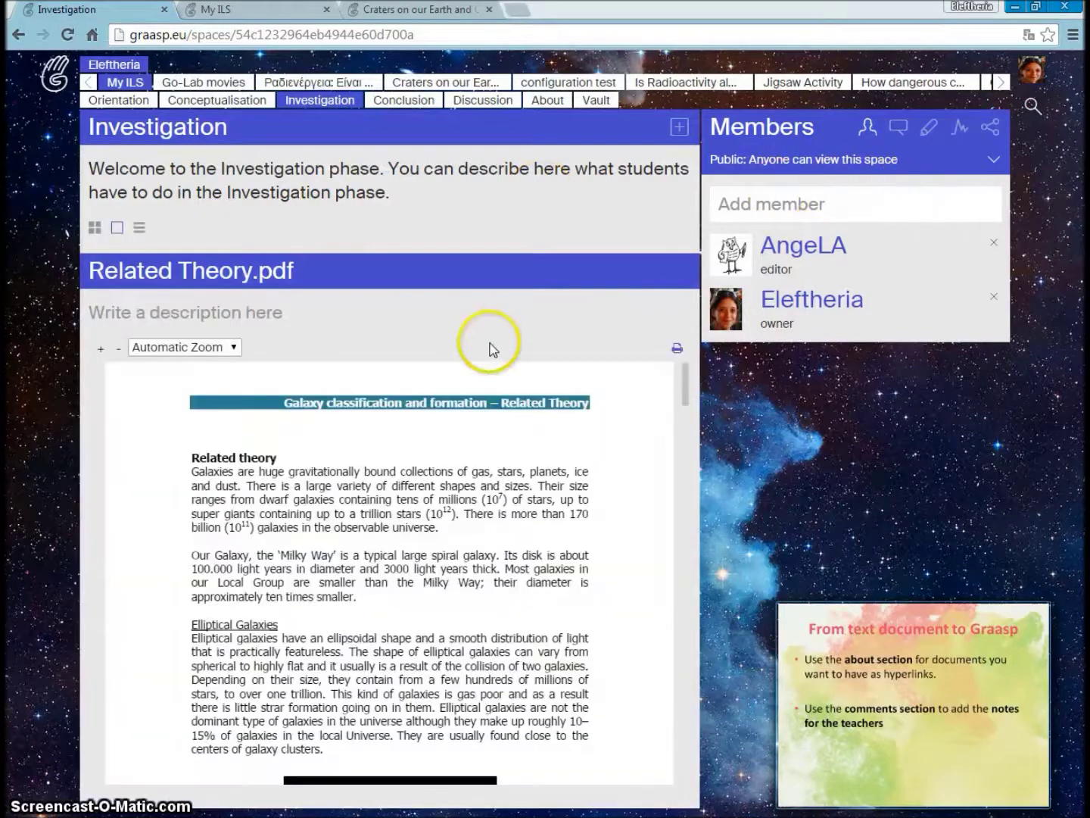
Reload the standalone view of My ILS and examine how the Related Theory PDF displays in the Investigation phase
{"action": "left_click", "coordinate": [990, 129]}
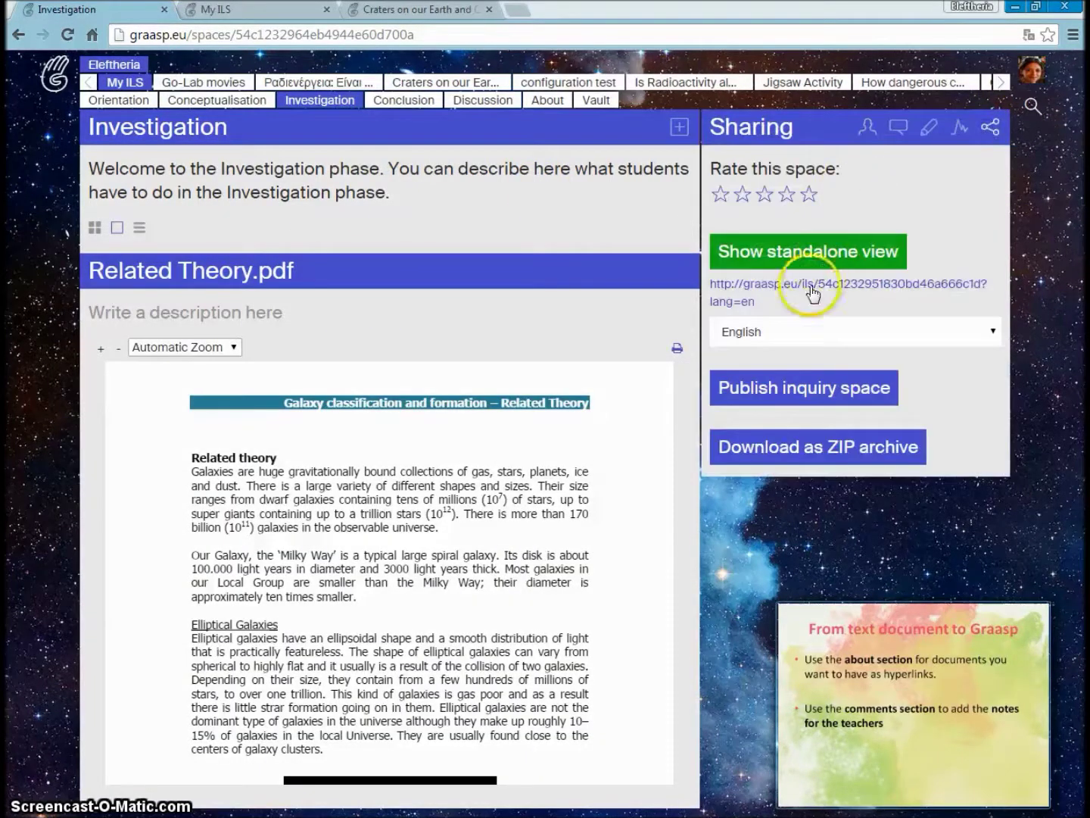
{"action": "left_click", "coordinate": [849, 284]}
{"action": "left_click", "coordinate": [67, 34]}
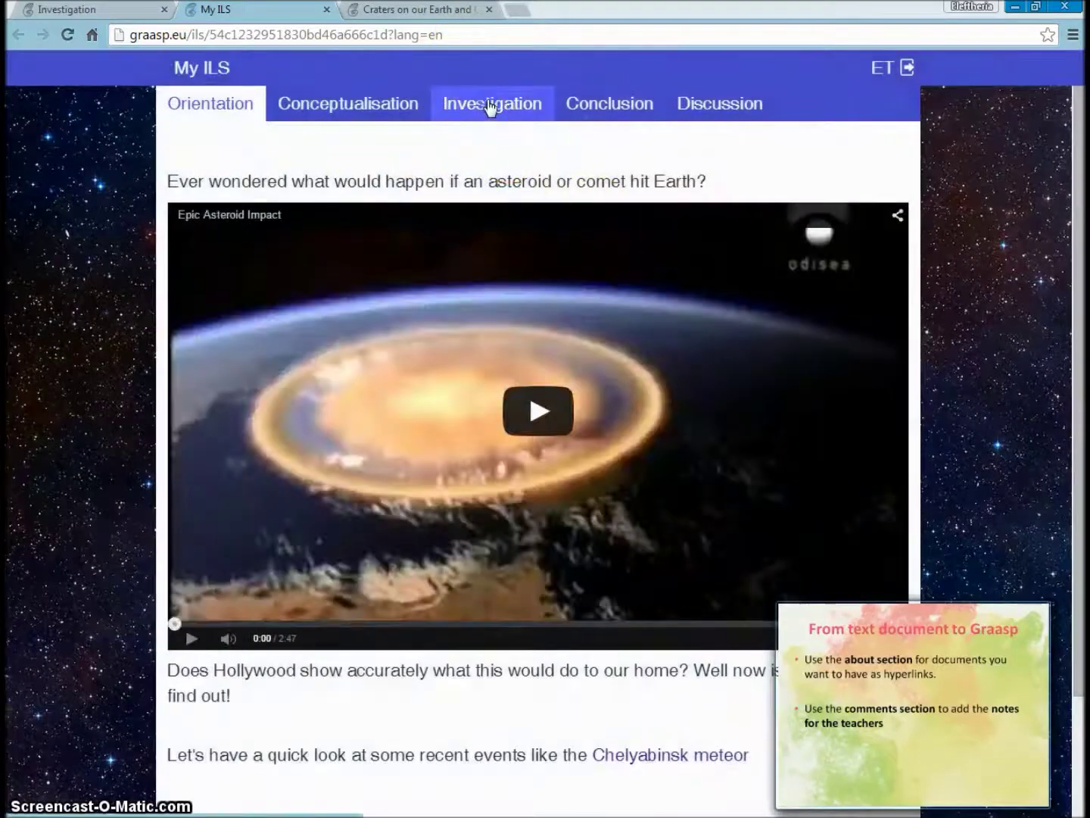
{"action": "left_click", "coordinate": [484, 105]}
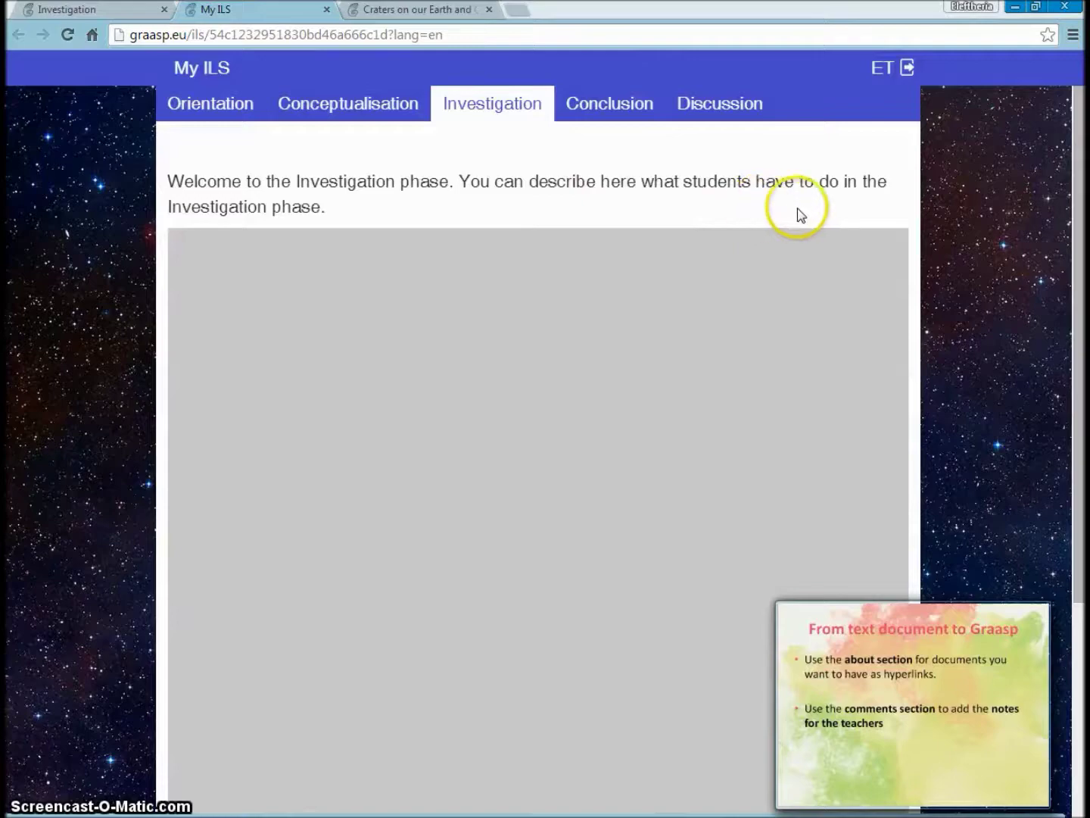
{"action": "scroll", "coordinate": [1052, 269], "scroll_direction": "down", "scroll_amount": 7}
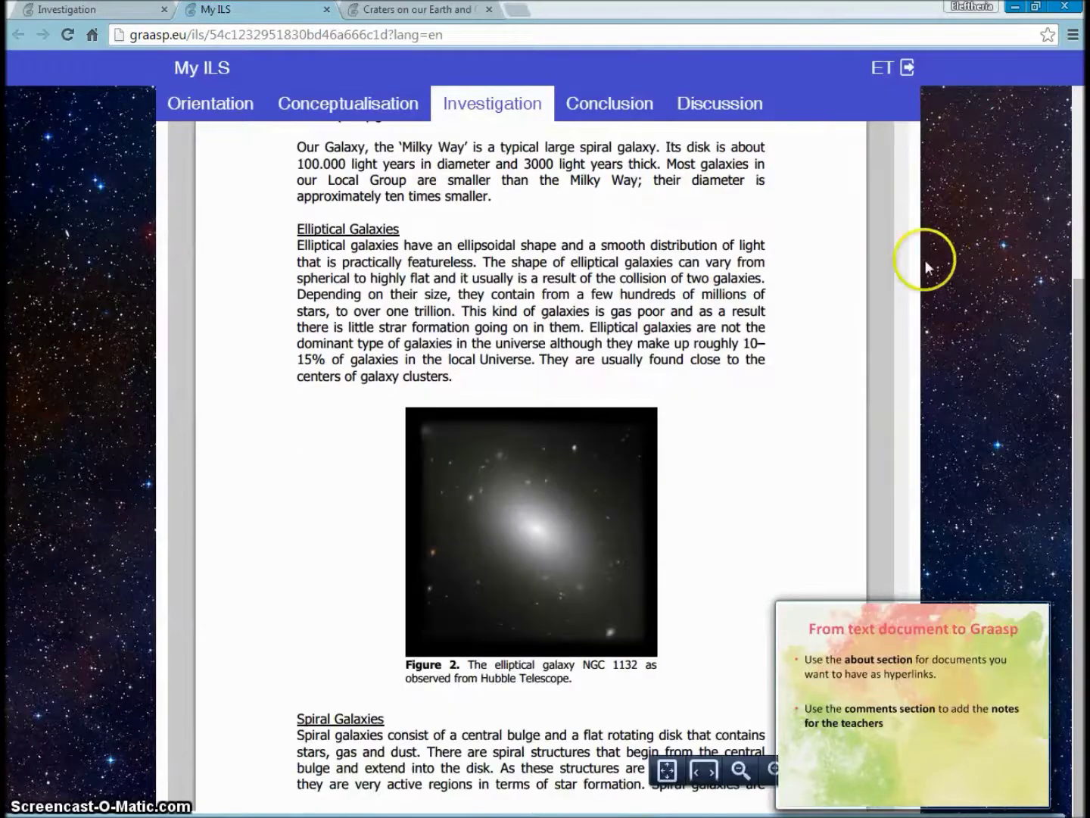
{"action": "scroll", "coordinate": [758, 261], "scroll_direction": "down", "scroll_amount": 20}
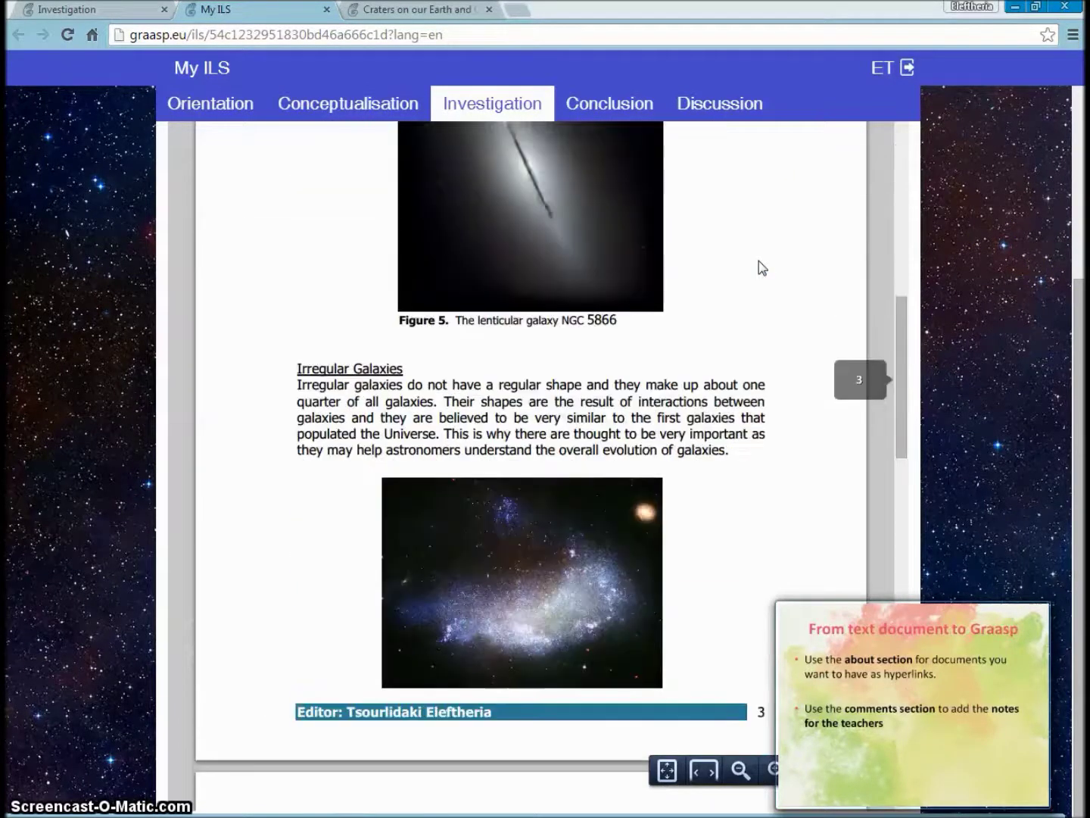
{"action": "scroll", "coordinate": [759, 261], "scroll_direction": "down", "scroll_amount": 15}
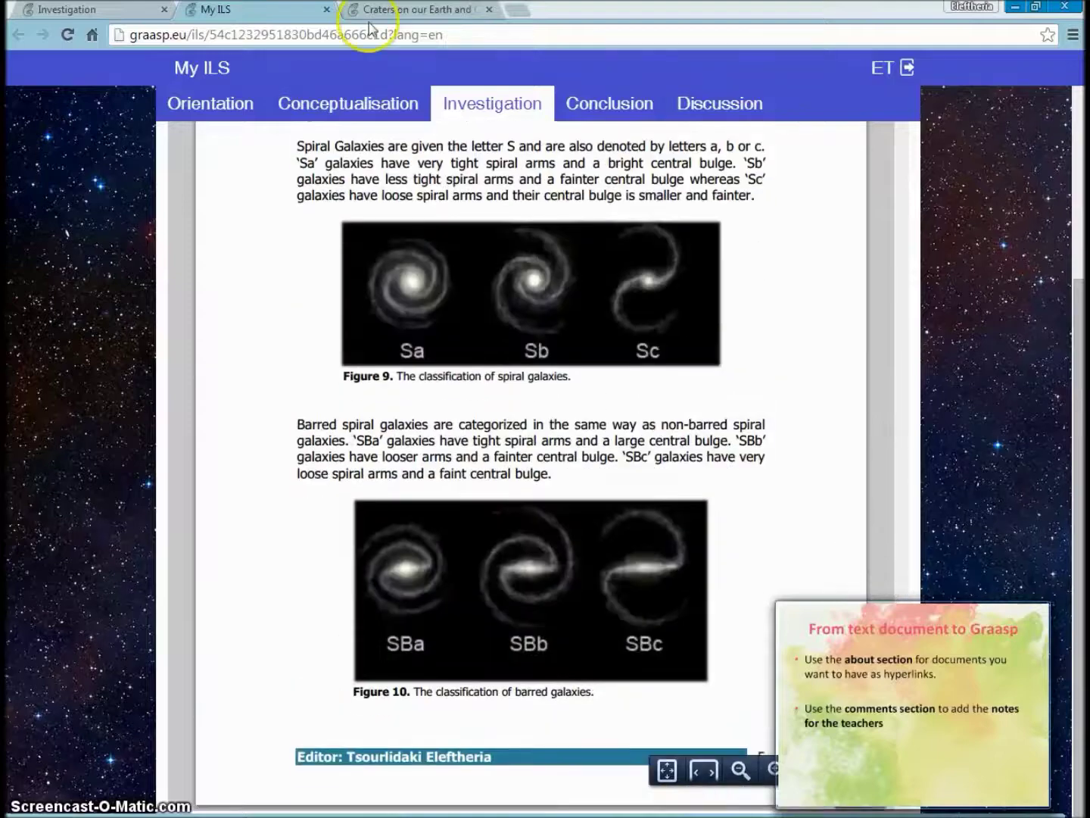
Return to the Investigation space in Graasp and delete the Related Theory PDF from it
{"action": "left_click", "coordinate": [106, 11]}
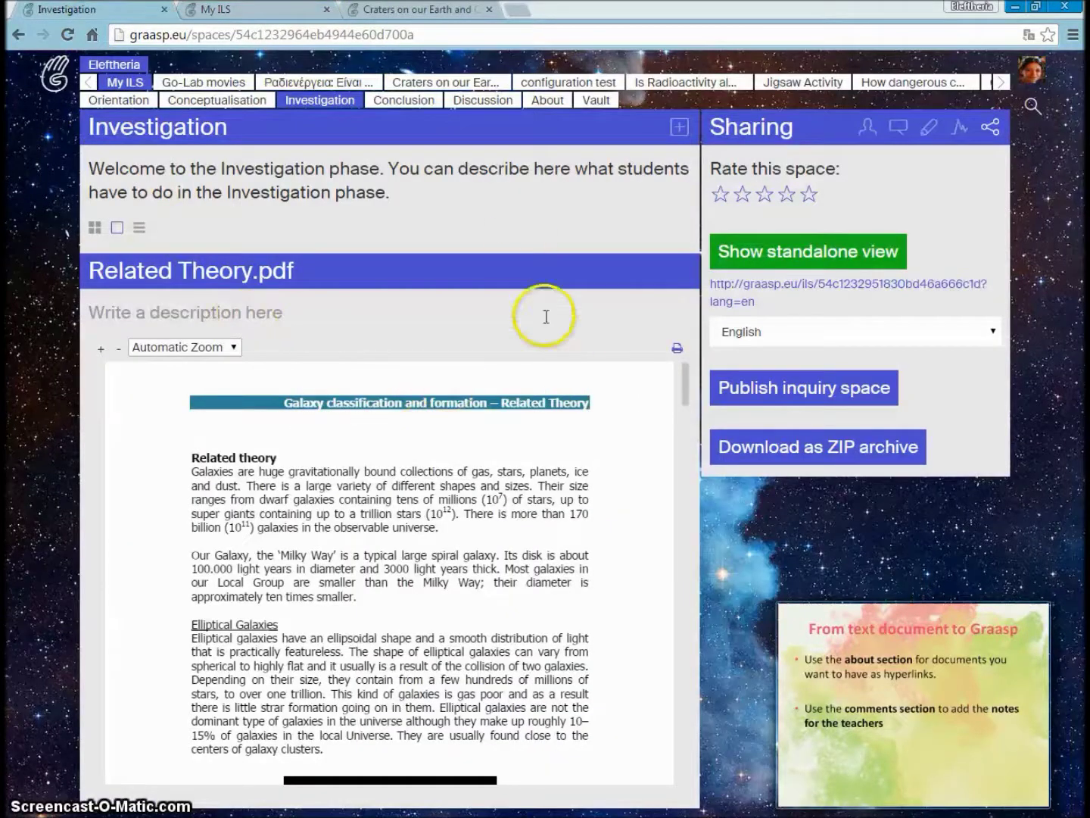
{"action": "left_click", "coordinate": [95, 228]}
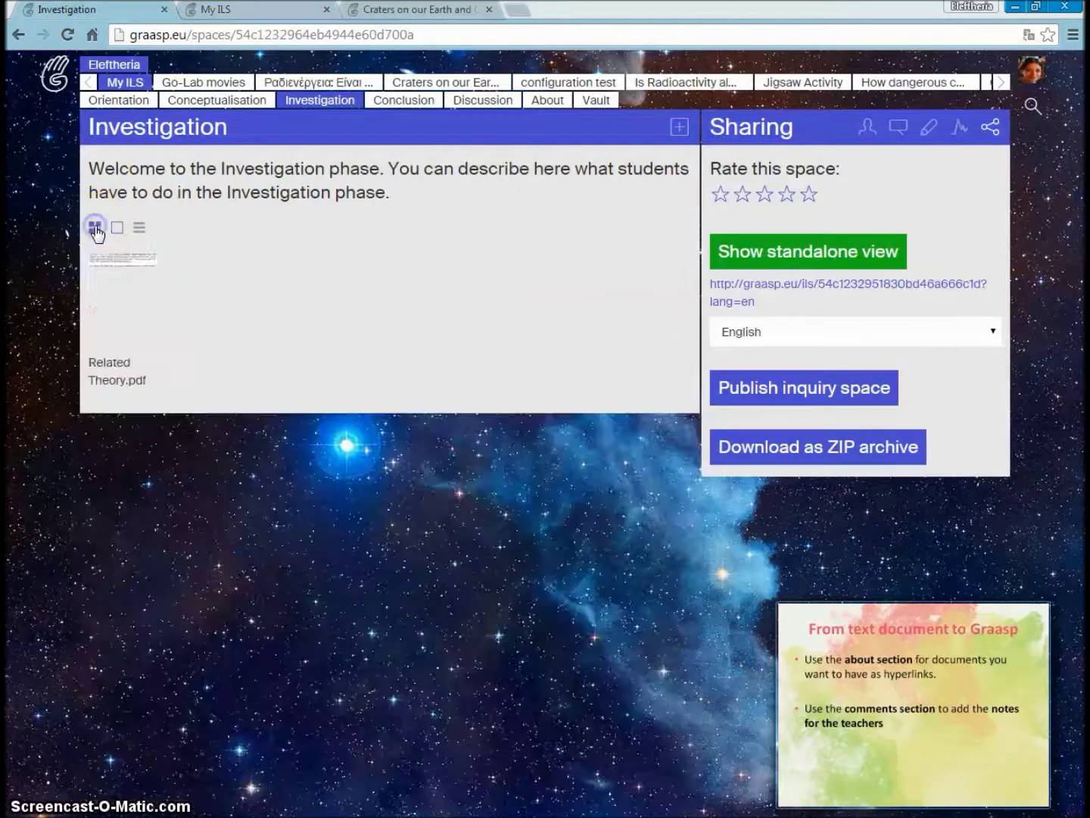
{"action": "left_click", "coordinate": [138, 278]}
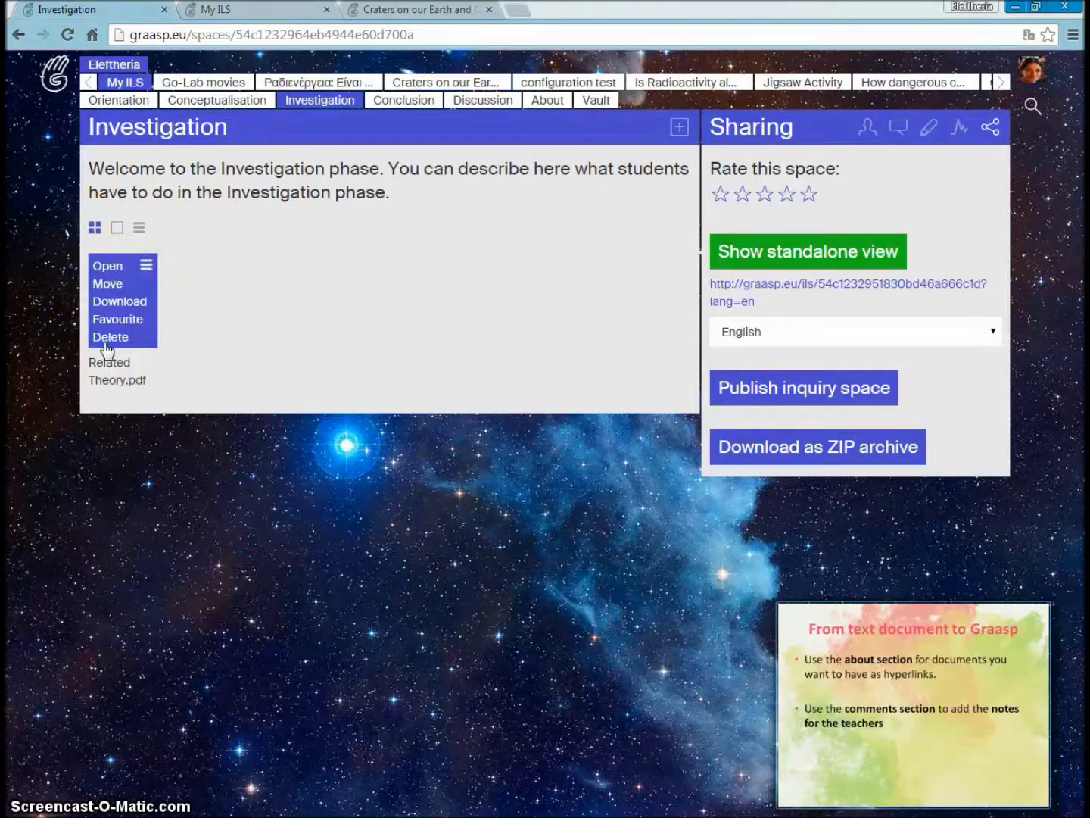
{"action": "left_click", "coordinate": [110, 343]}
{"action": "left_click", "coordinate": [713, 192]}
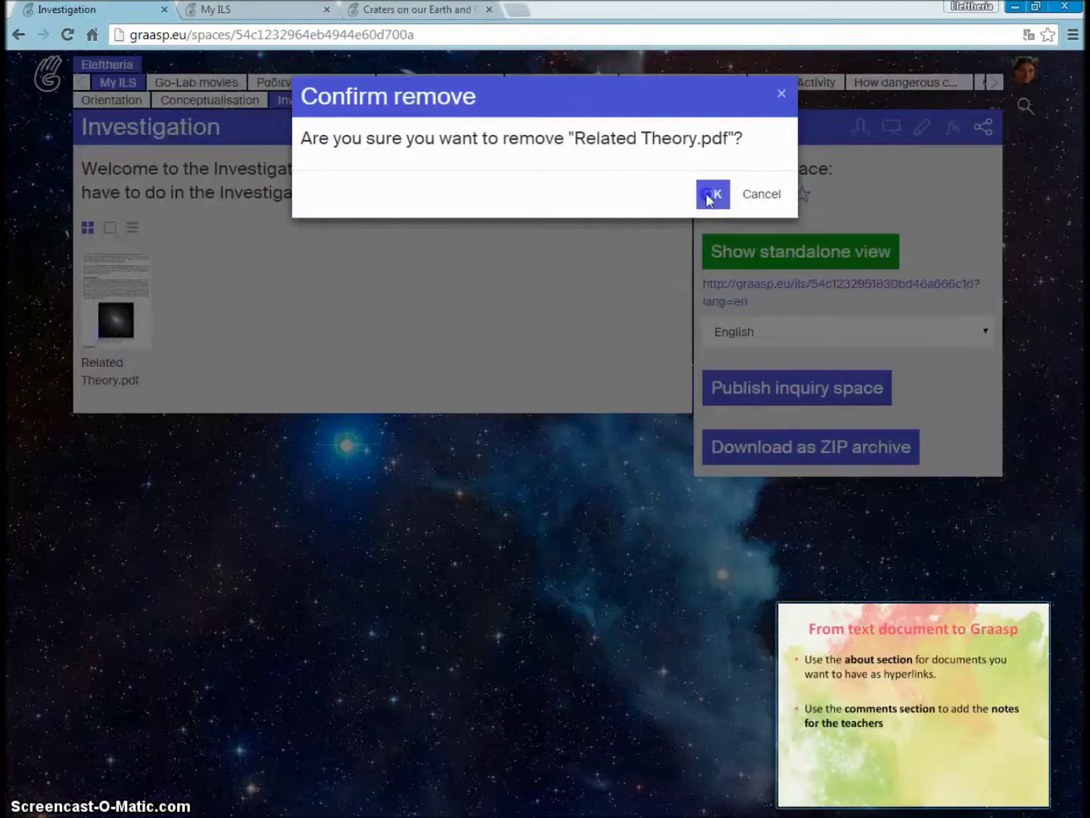
{"action": "left_click", "coordinate": [489, 269]}
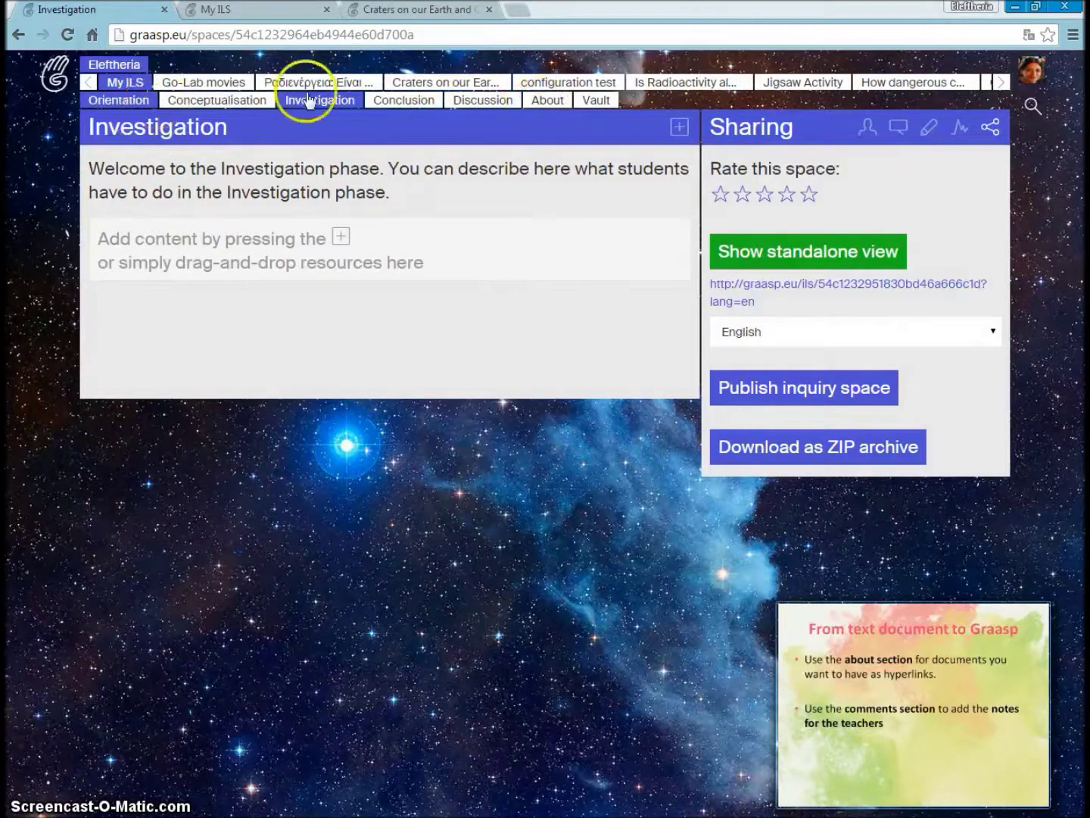
Upload the Related Theory PDF from the My example ILS folder as a resource in the About space
{"action": "left_click", "coordinate": [548, 105]}
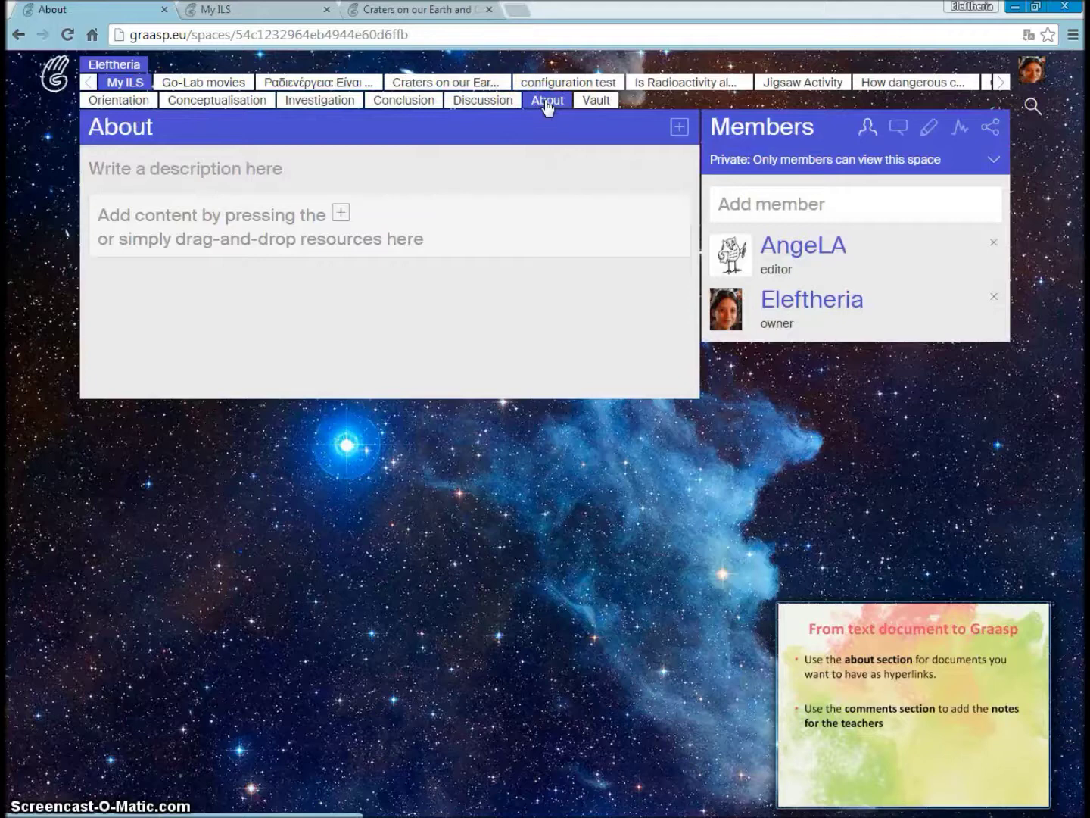
{"action": "left_click", "coordinate": [679, 129]}
{"action": "left_click", "coordinate": [214, 200]}
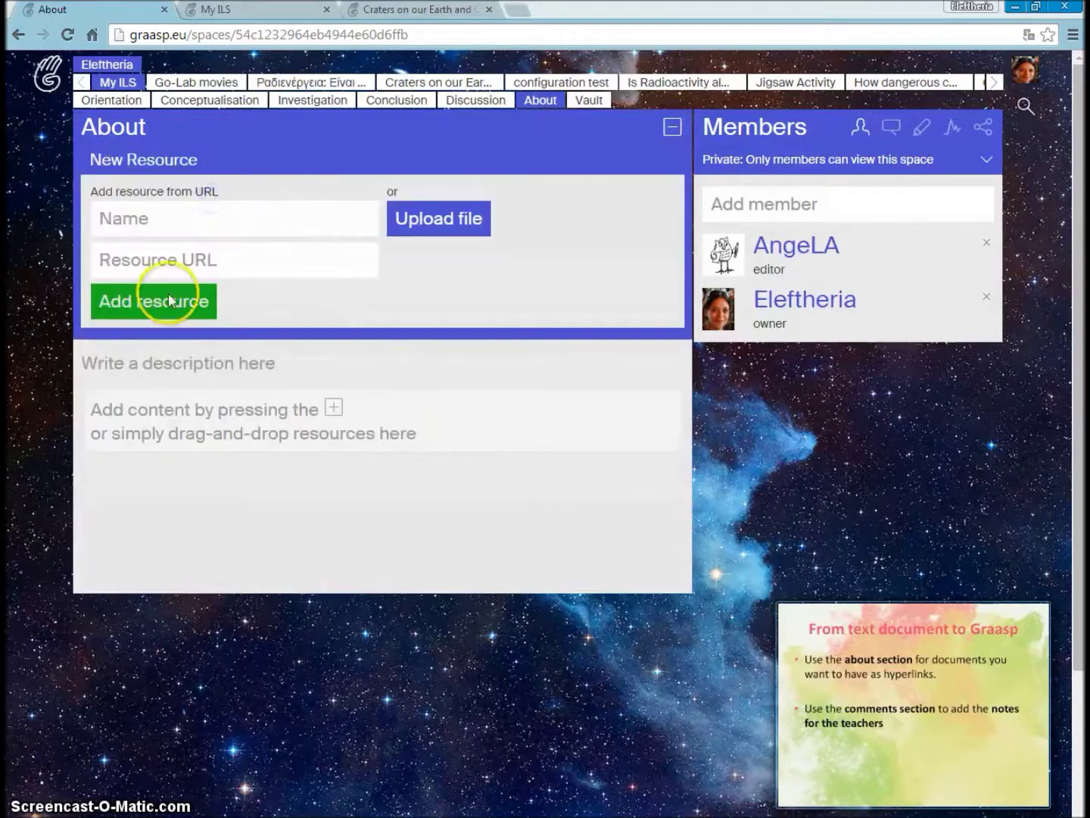
{"action": "left_click", "coordinate": [432, 218]}
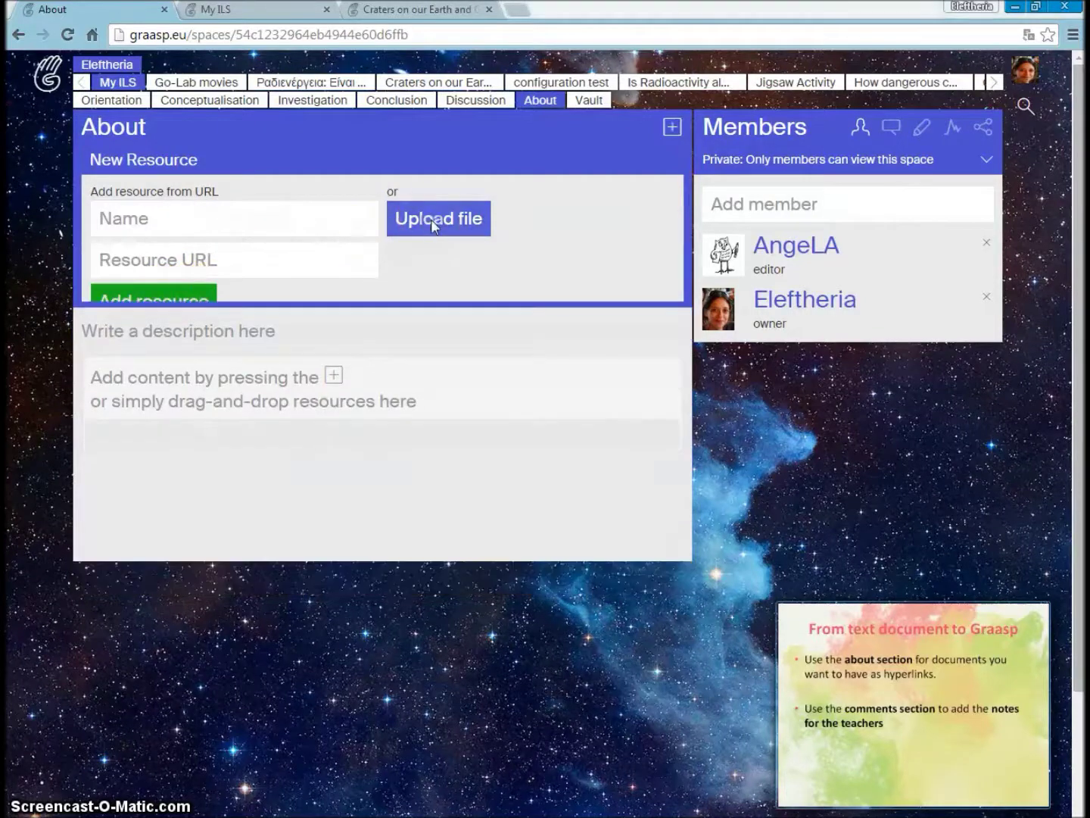
{"action": "left_click", "coordinate": [209, 175]}
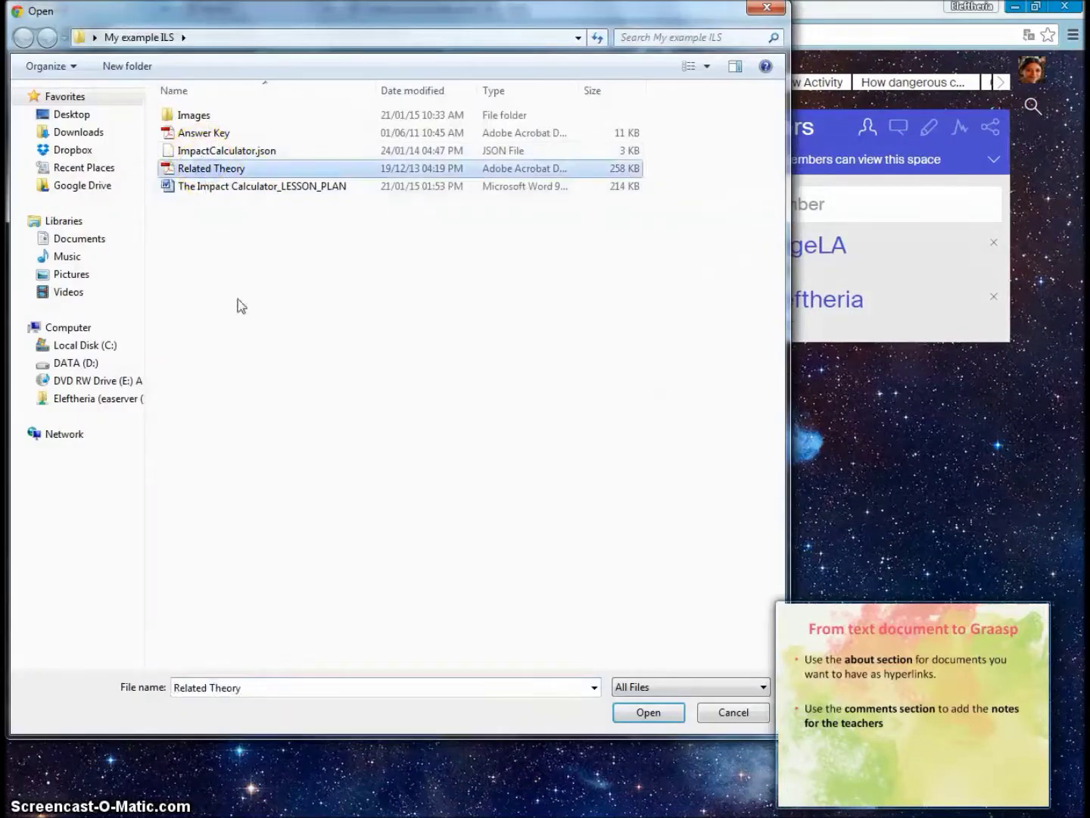
{"action": "left_click", "coordinate": [642, 713]}
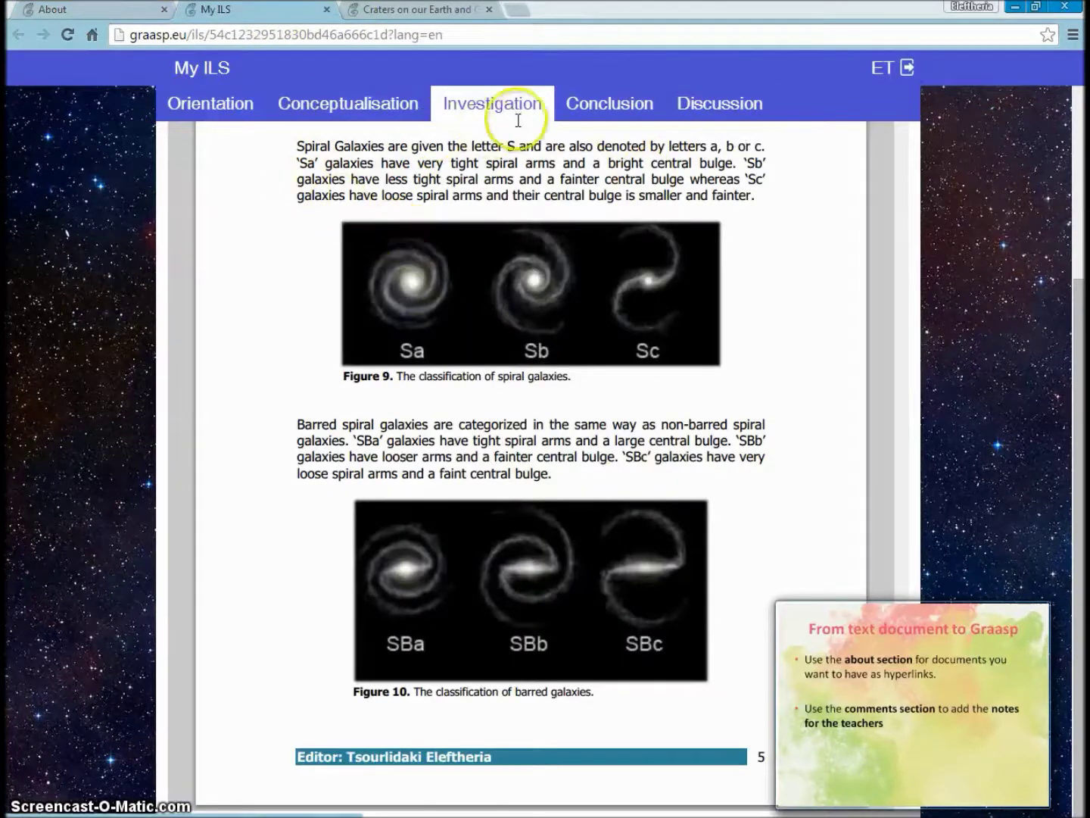
Open the raw version of the Related Theory PDF from the About space, skim it and copy its web address
{"action": "left_click", "coordinate": [89, 17]}
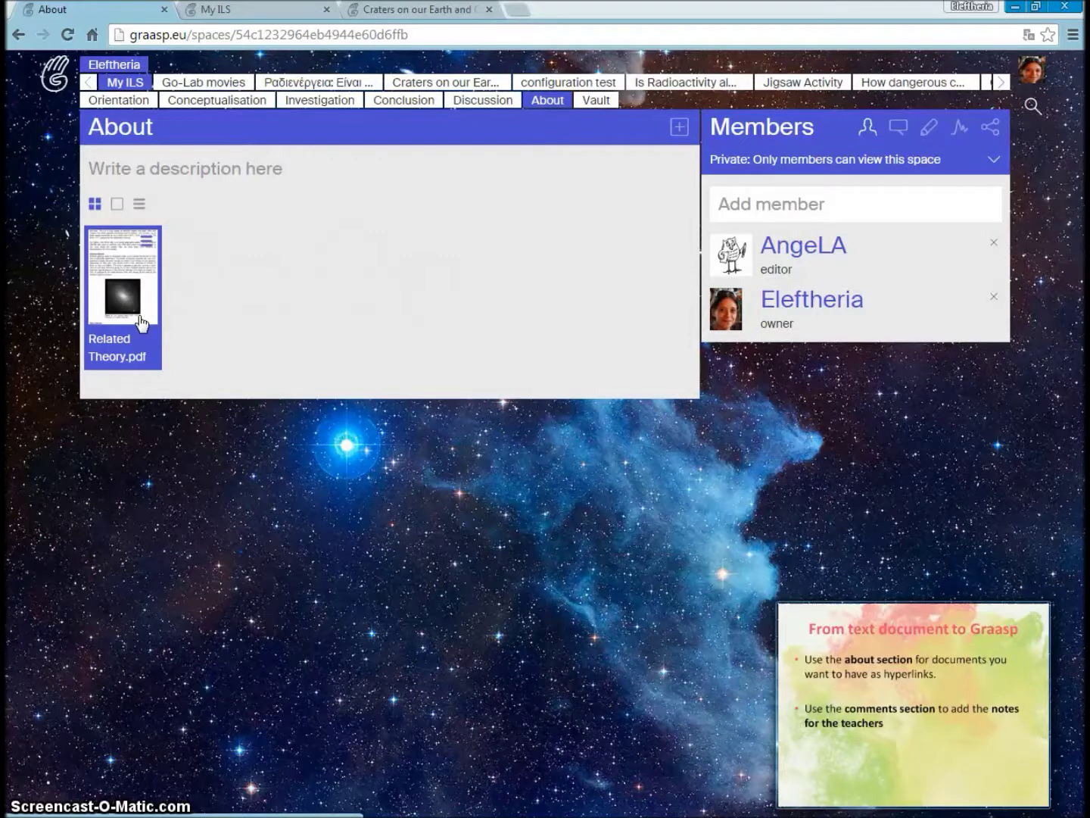
{"action": "left_click", "coordinate": [114, 243]}
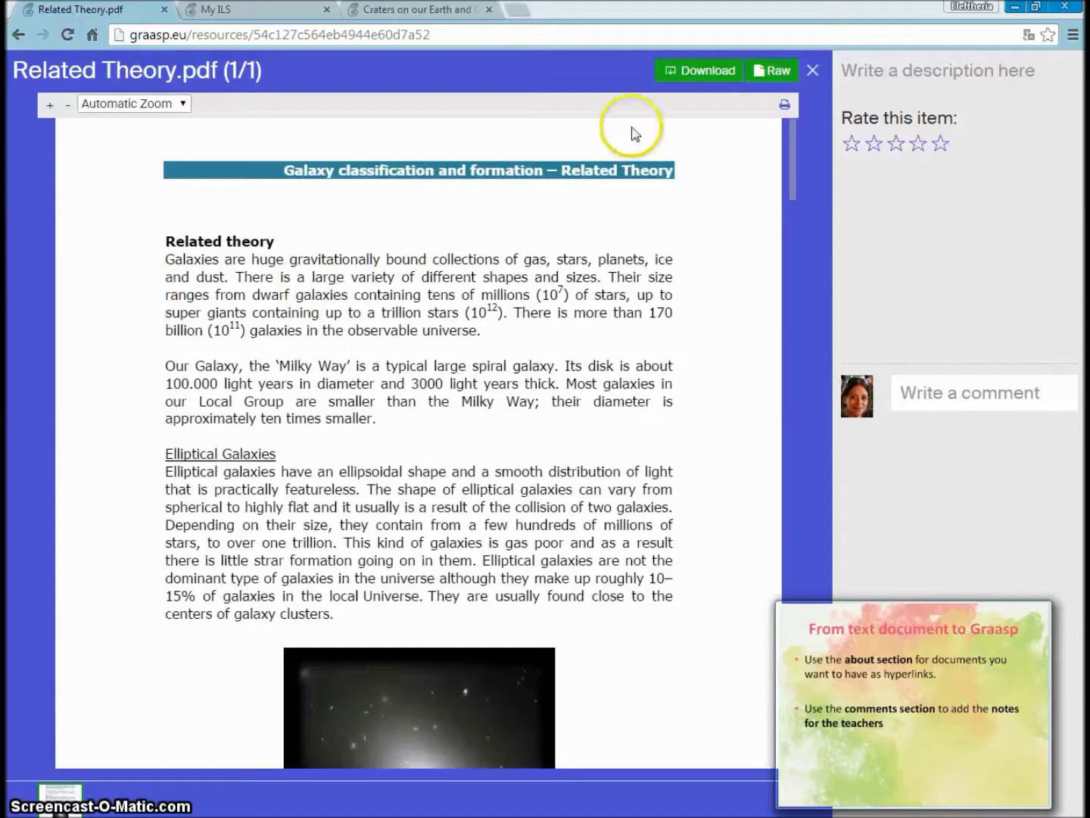
{"action": "left_click", "coordinate": [774, 74]}
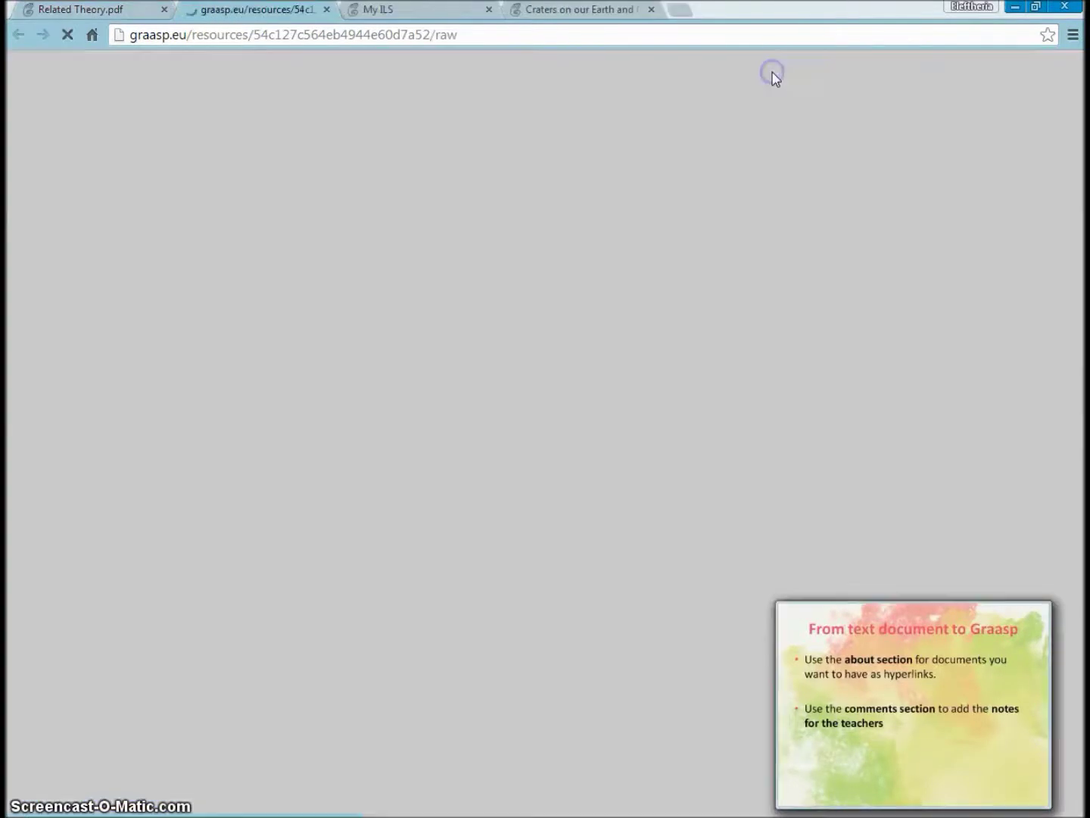
{"action": "scroll", "coordinate": [560, 152], "scroll_direction": "down", "scroll_amount": 5}
{"action": "scroll", "coordinate": [552, 178], "scroll_direction": "down", "scroll_amount": 20}
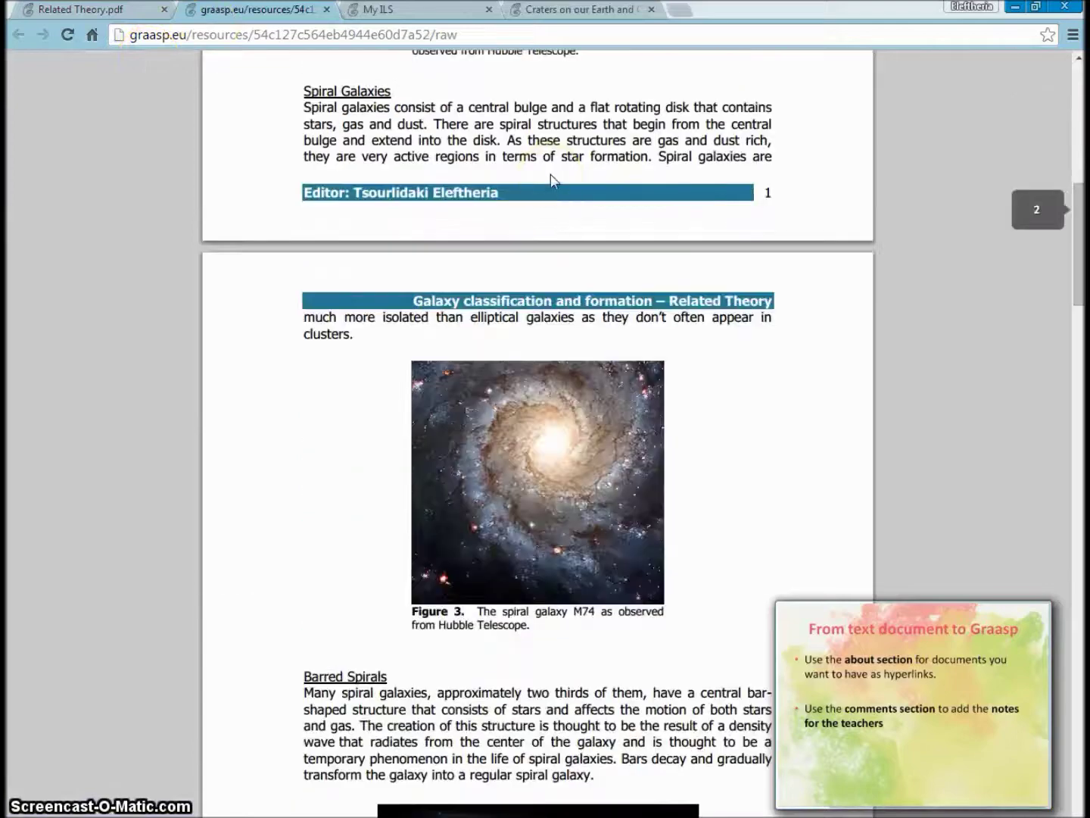
{"action": "left_click_drag", "start_coordinate": [1076, 515], "coordinate": [1079, 70]}
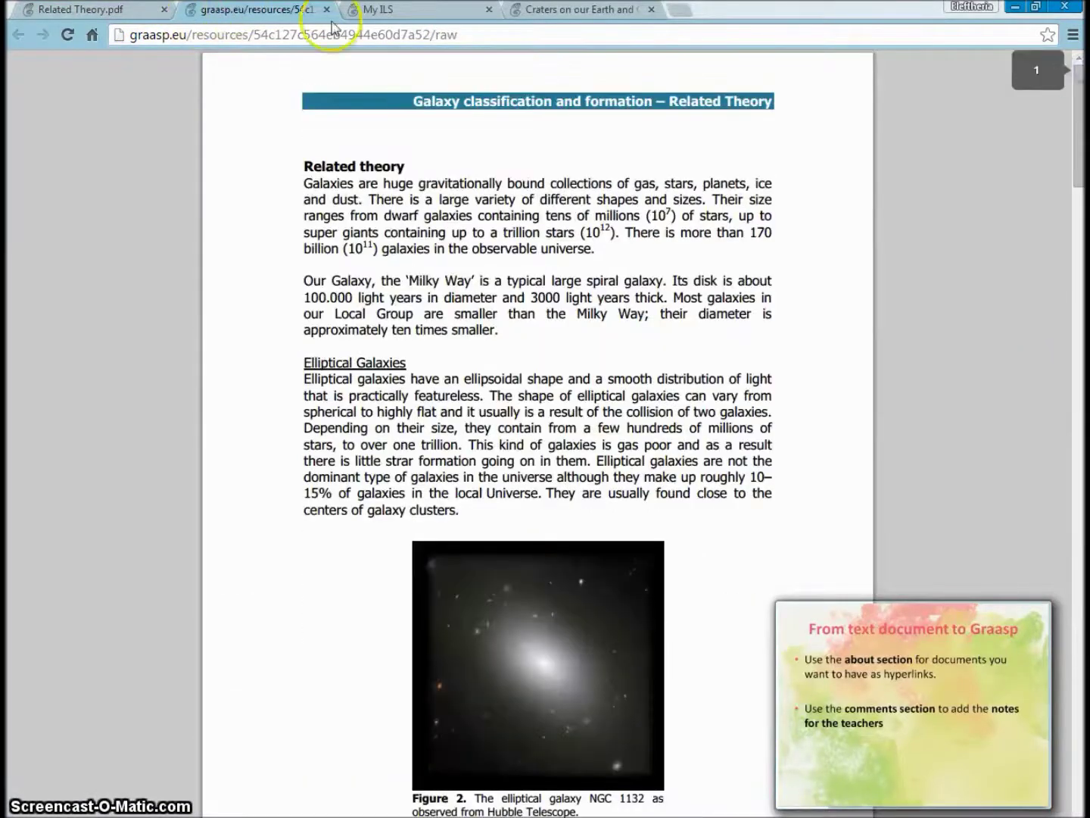
{"action": "left_click", "coordinate": [466, 34]}
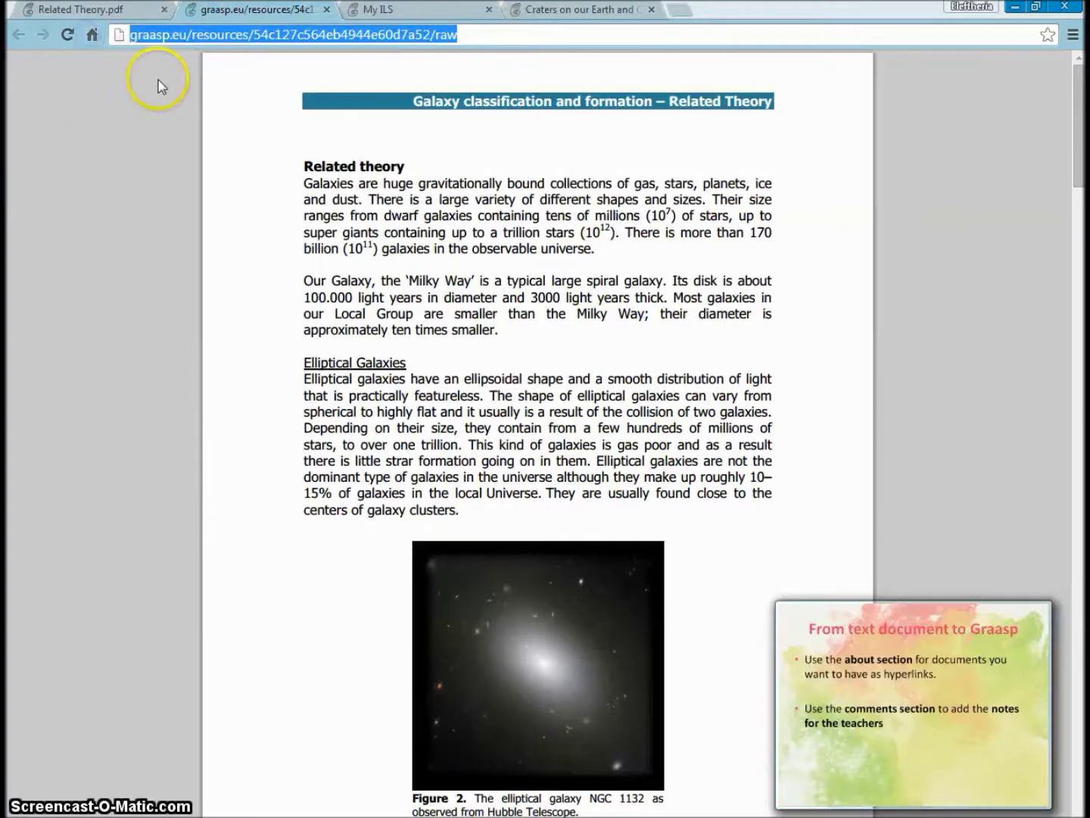
{"action": "right_click", "coordinate": [207, 34]}
{"action": "left_click", "coordinate": [235, 93]}
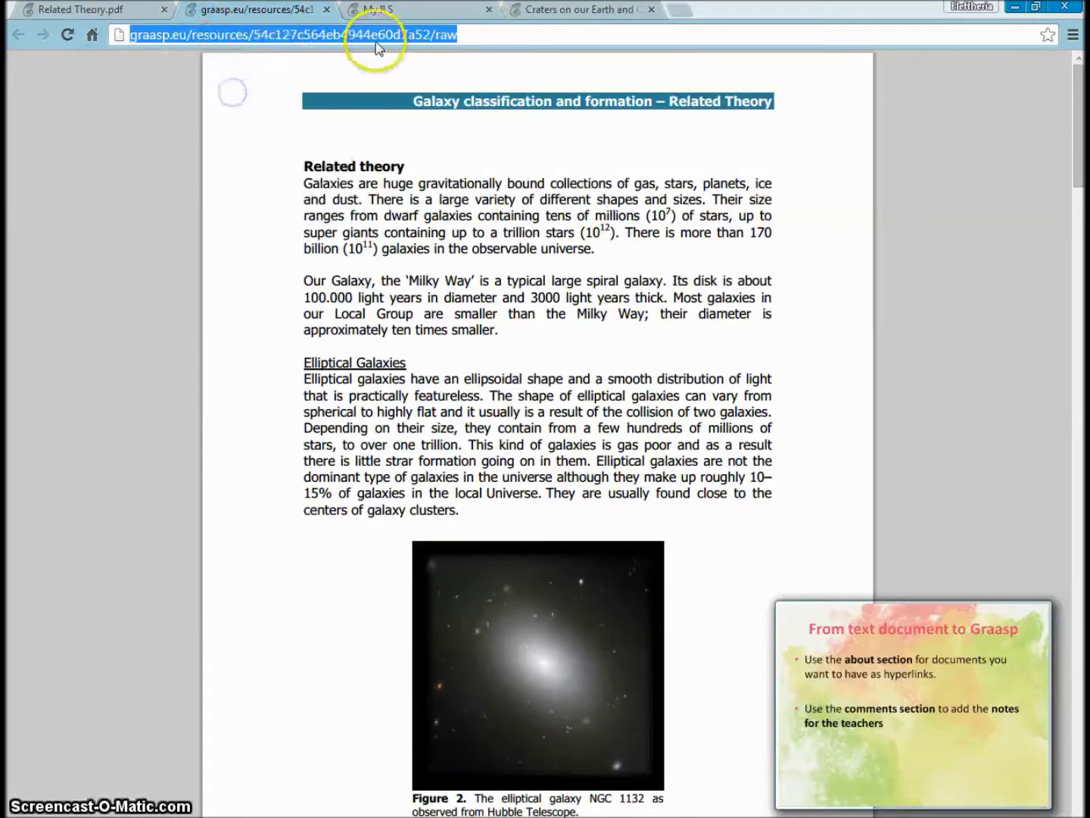
Close the PDF resource viewer and create a new text document in the Investigation phase
{"action": "left_click", "coordinate": [137, 9]}
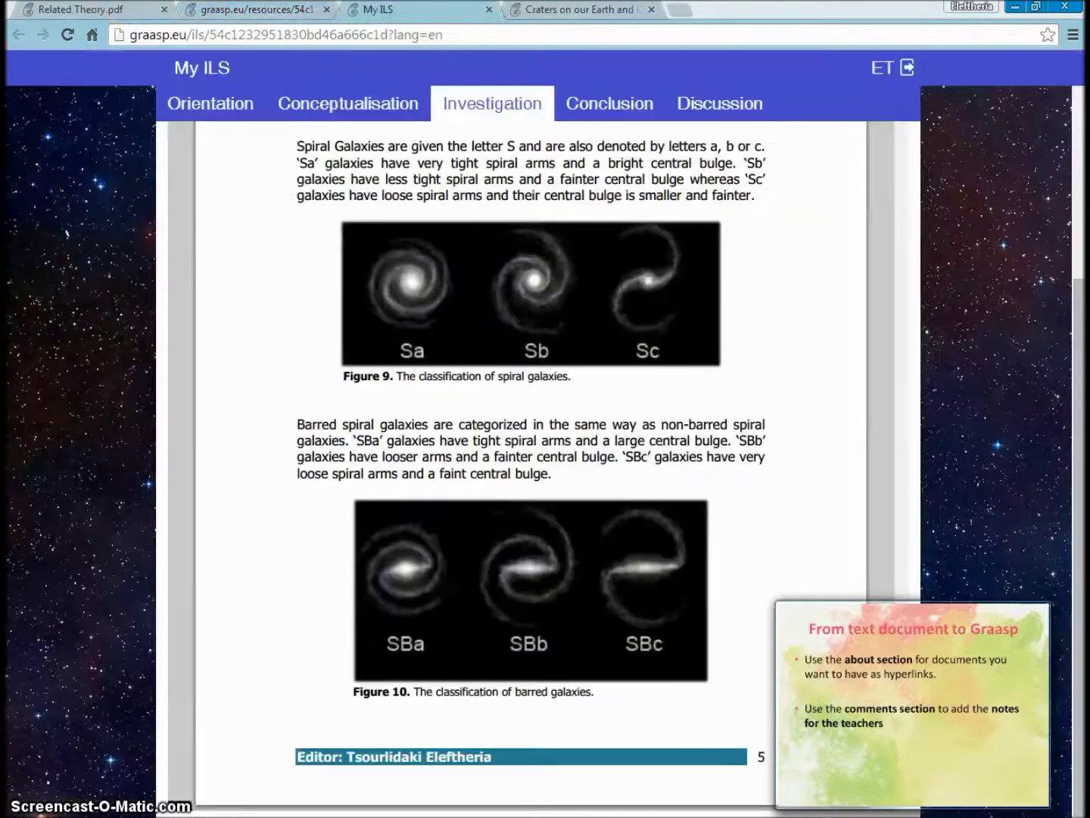
{"action": "left_click", "coordinate": [233, 8]}
{"action": "left_click", "coordinate": [98, 8]}
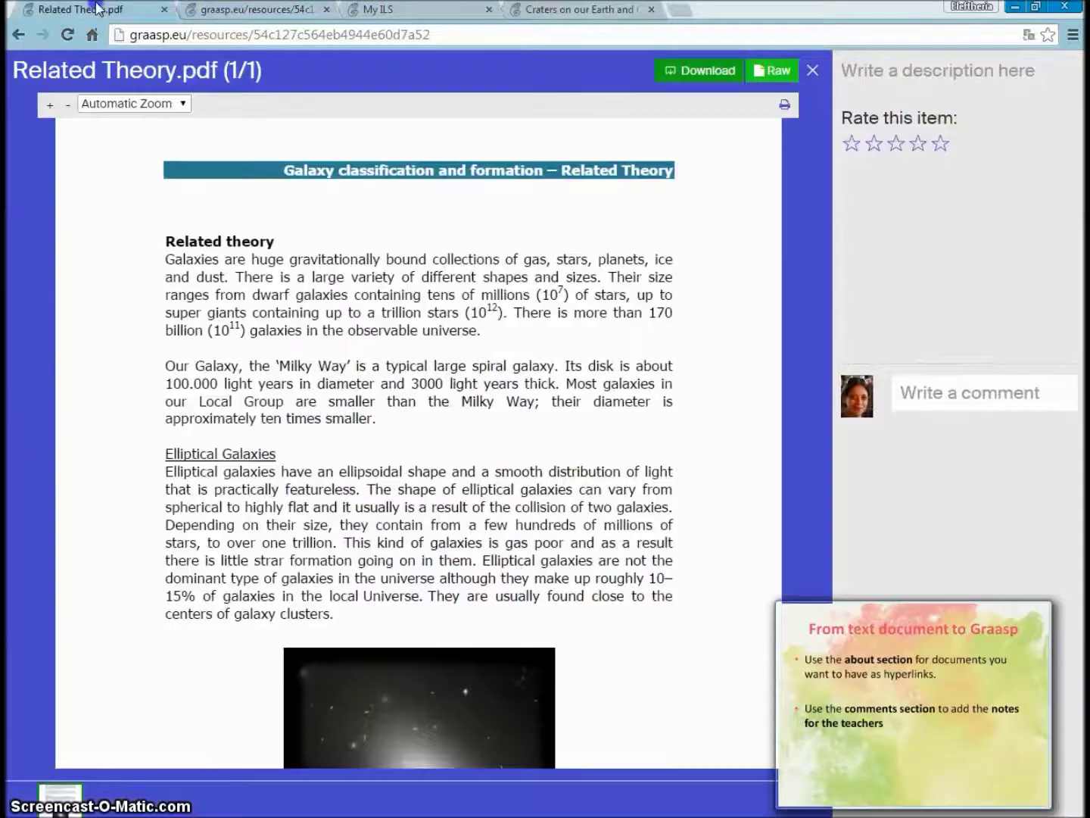
{"action": "left_click", "coordinate": [812, 71]}
{"action": "left_click", "coordinate": [320, 100]}
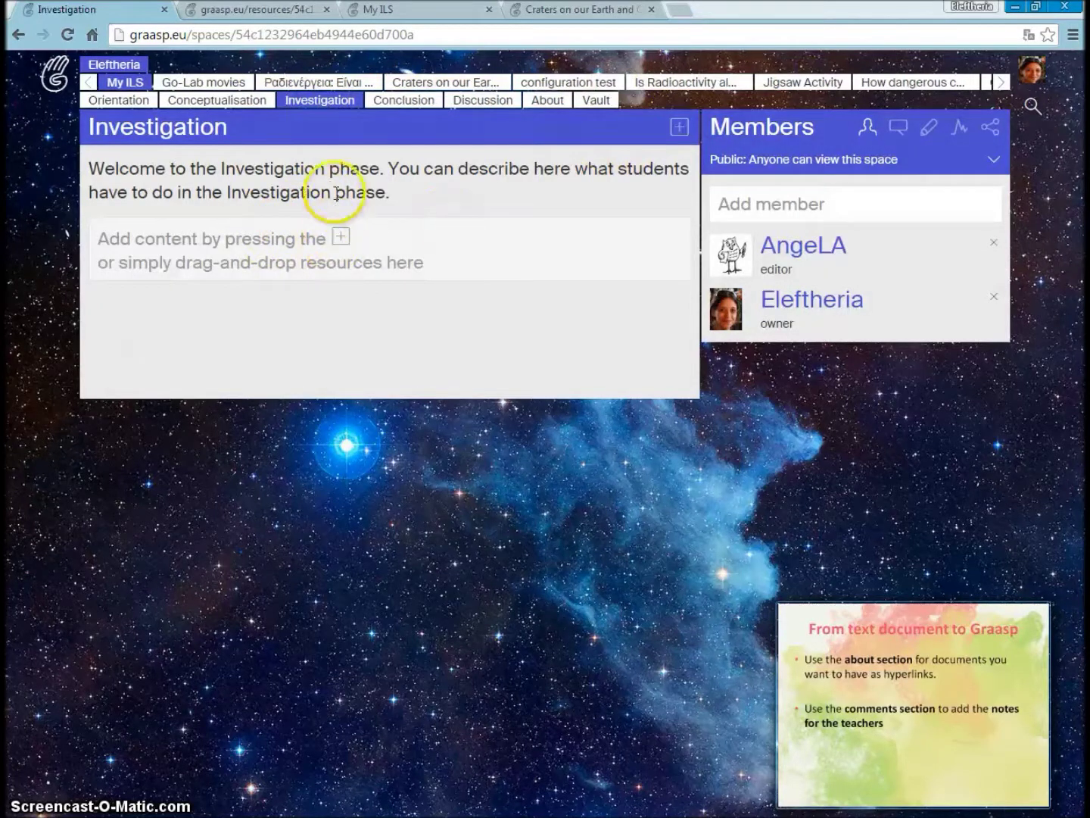
{"action": "left_click", "coordinate": [677, 128]}
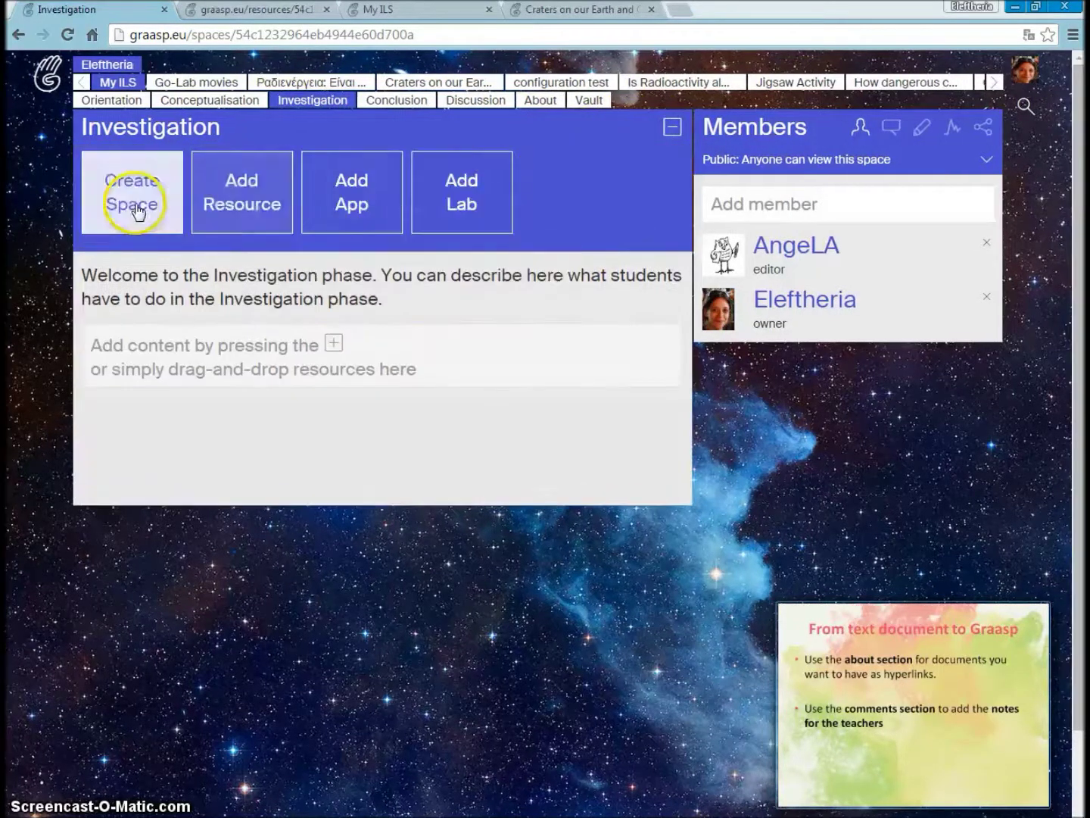
{"action": "left_click", "coordinate": [234, 194]}
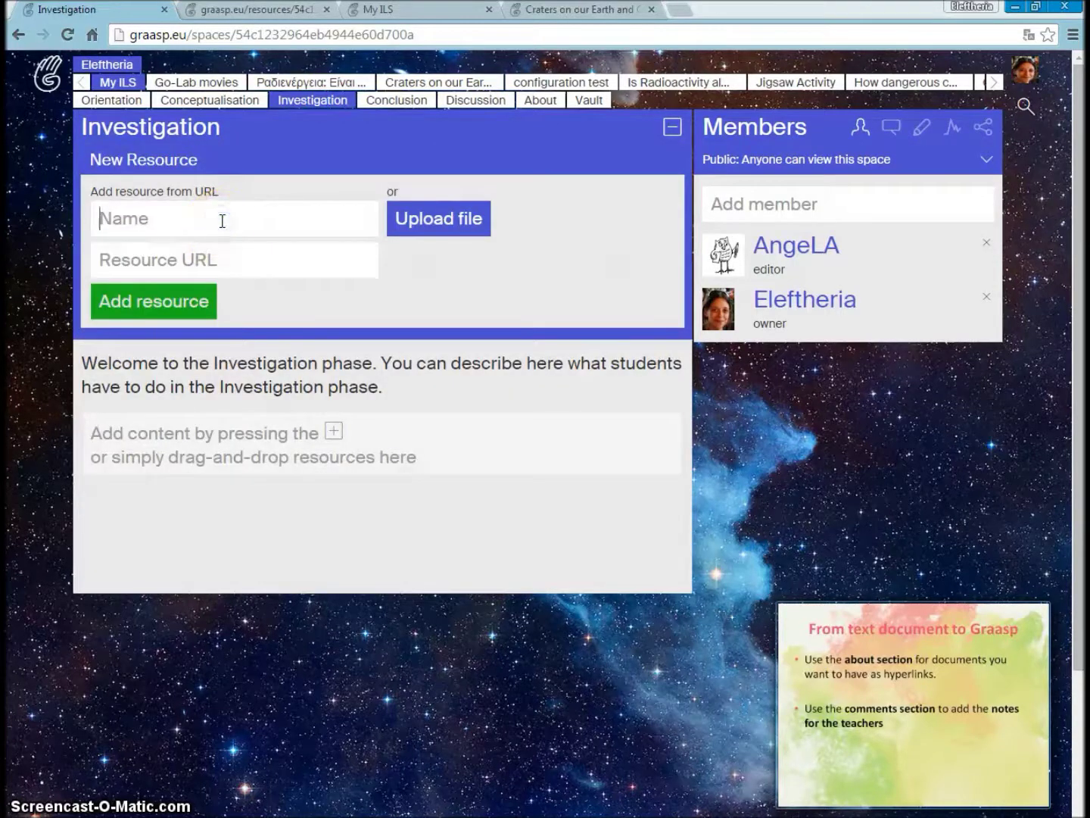
{"action": "left_click", "coordinate": [176, 304]}
Open the new text document for editing and enter "Here is the related theory."
{"action": "left_click", "coordinate": [133, 318]}
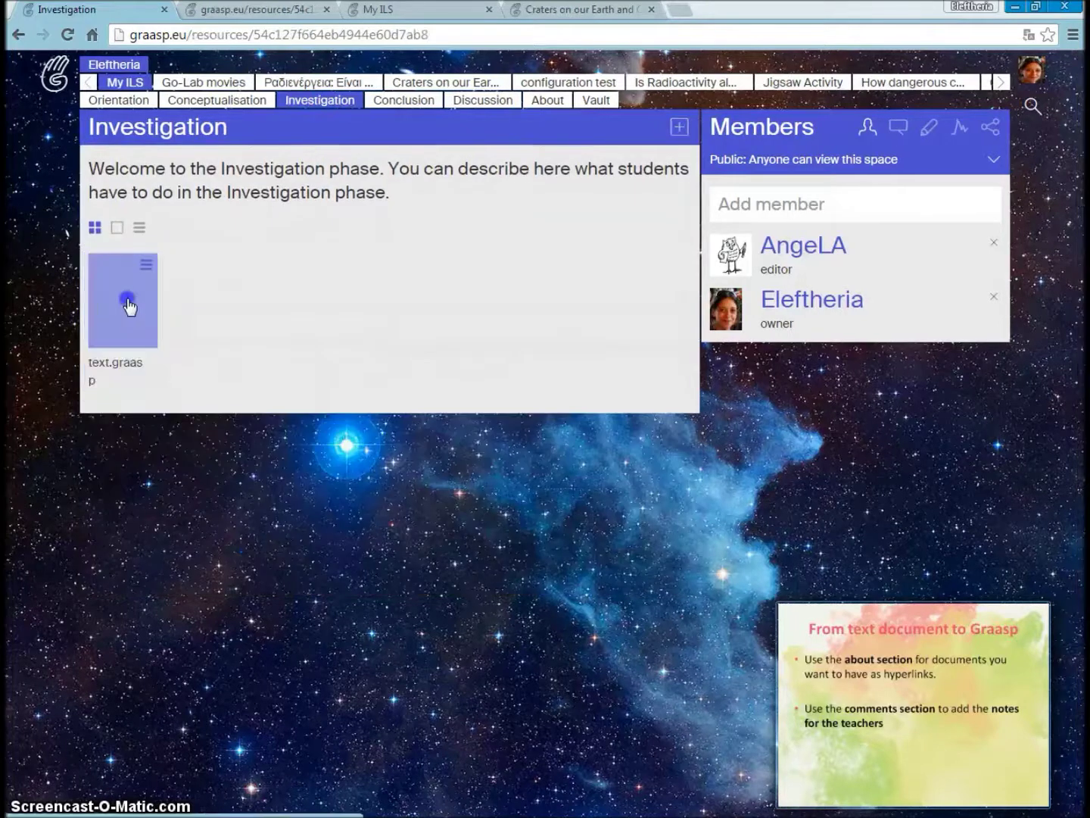
{"action": "left_click", "coordinate": [102, 109]}
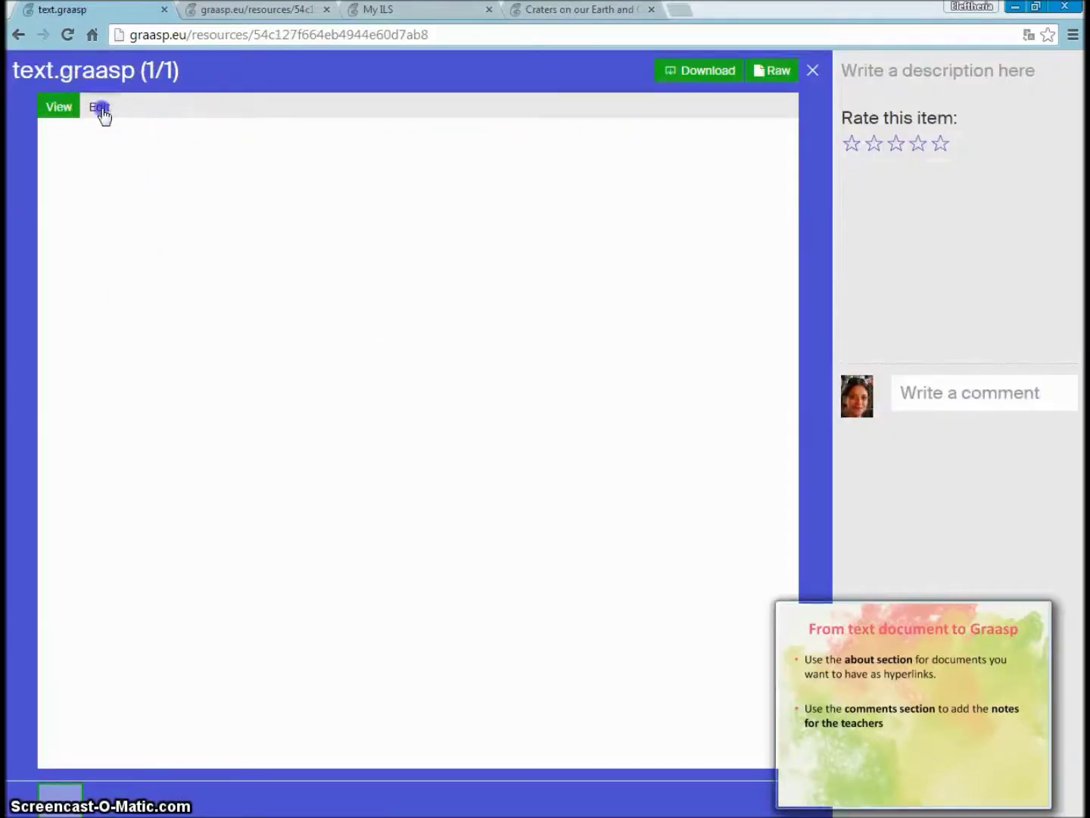
{"action": "left_click", "coordinate": [146, 191]}
{"action": "type", "text": "Here is the related theory."}
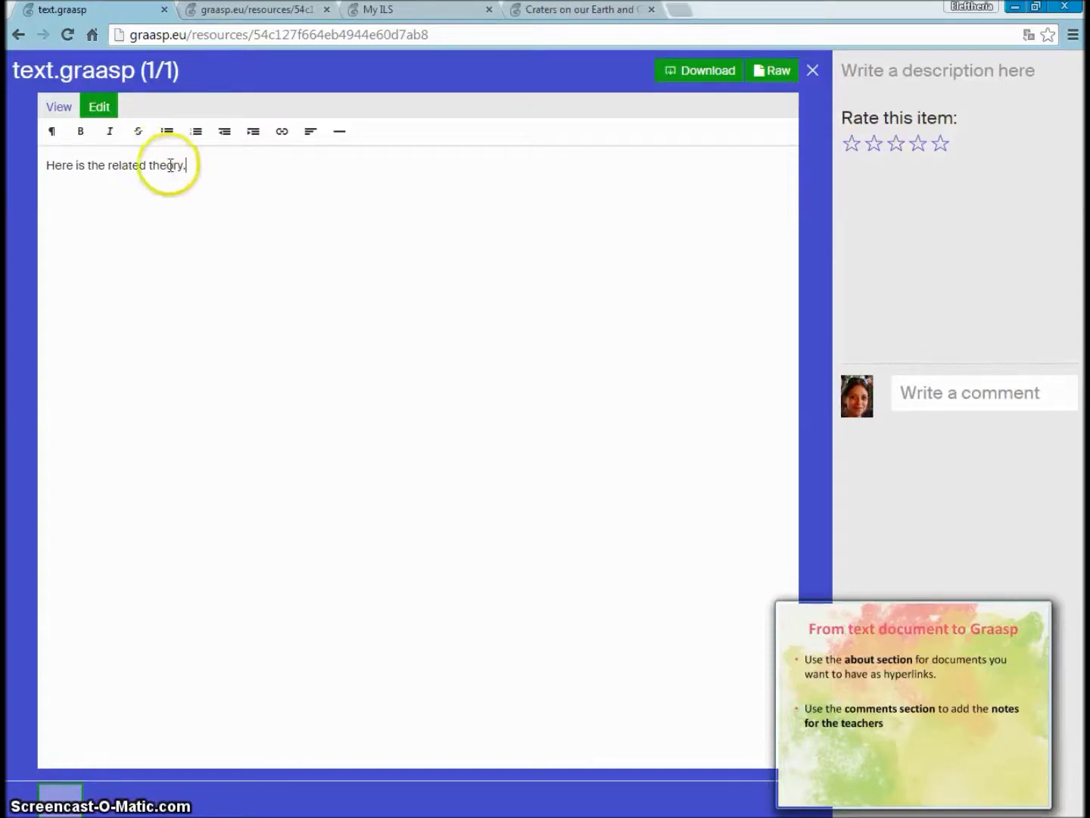
Turn the whole sentence into a hyperlink to the copied raw PDF address, preview it and close the document
{"action": "left_click_drag", "start_coordinate": [185, 165], "coordinate": [37, 166]}
{"action": "left_click", "coordinate": [282, 132]}
{"action": "left_click", "coordinate": [345, 171]}
{"action": "left_click", "coordinate": [439, 433]}
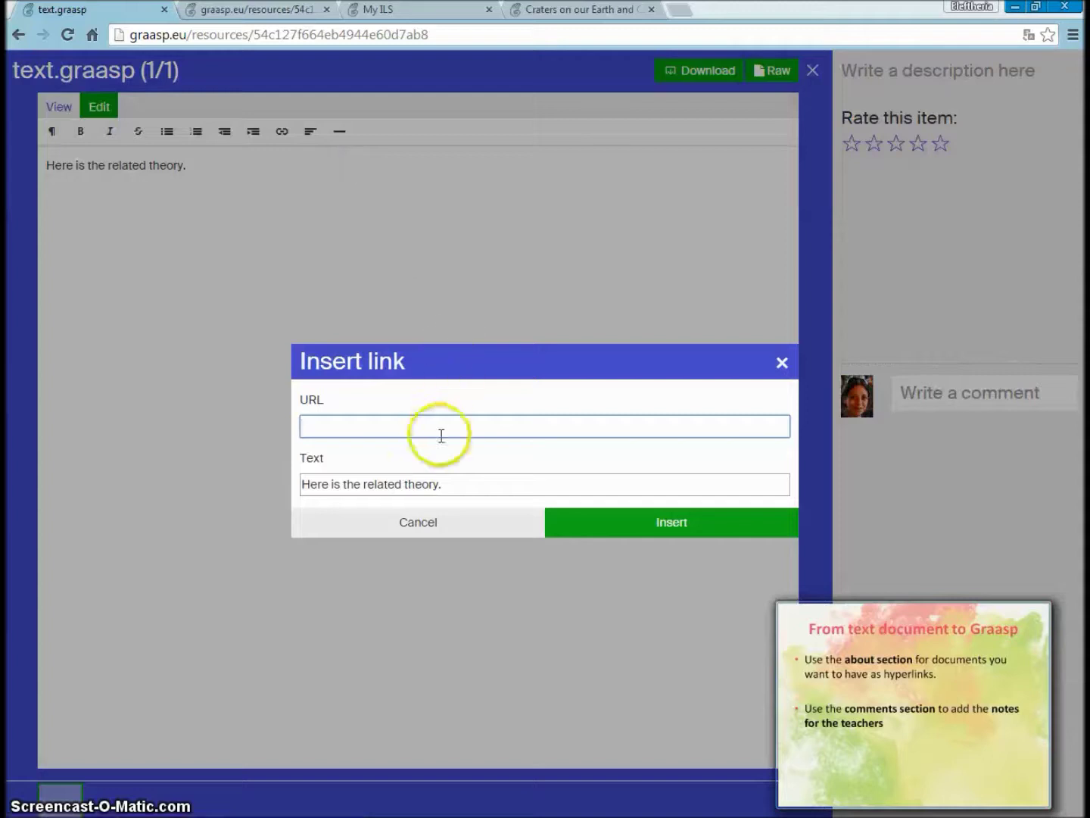
{"action": "right_click", "coordinate": [447, 427]}
{"action": "left_click", "coordinate": [506, 526]}
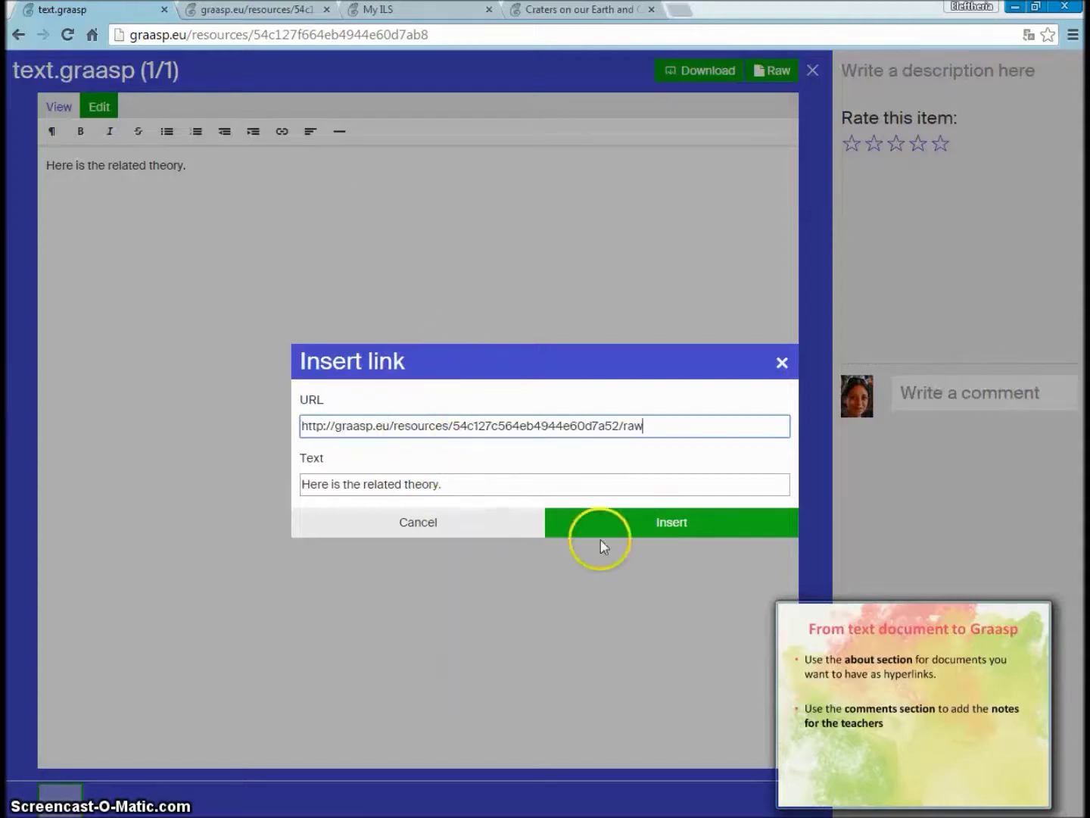
{"action": "left_click", "coordinate": [650, 530]}
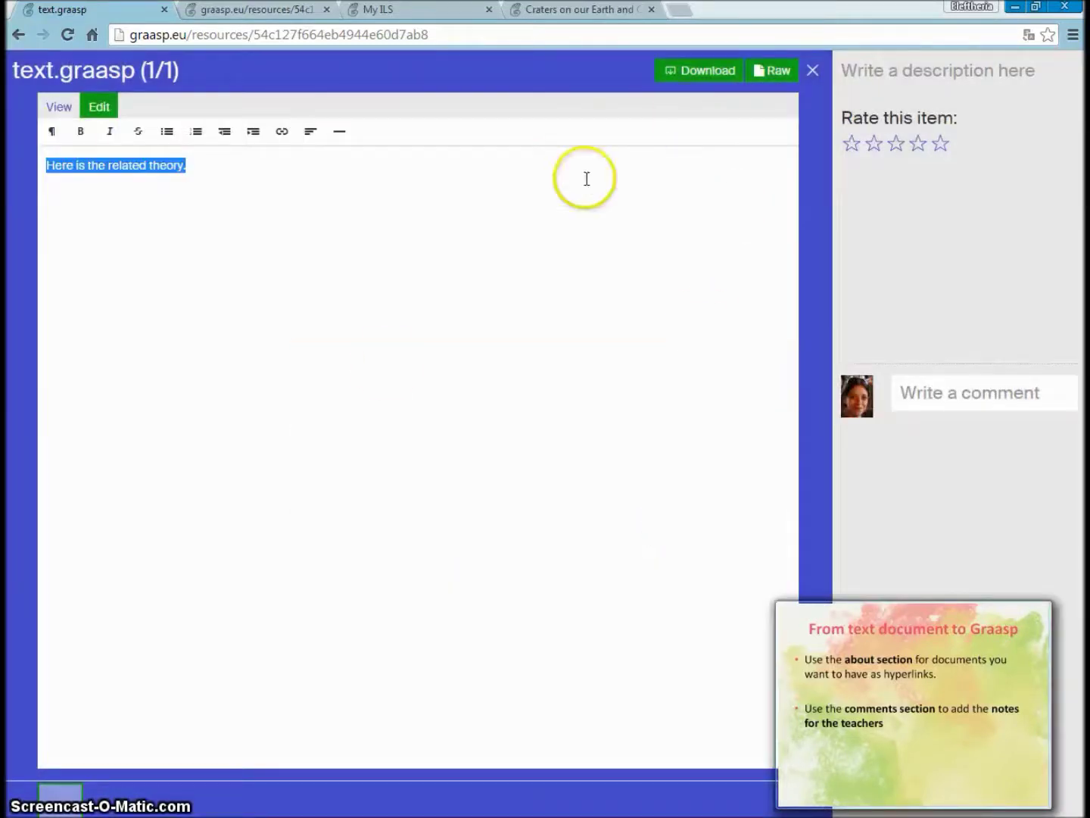
{"action": "left_click", "coordinate": [109, 131]}
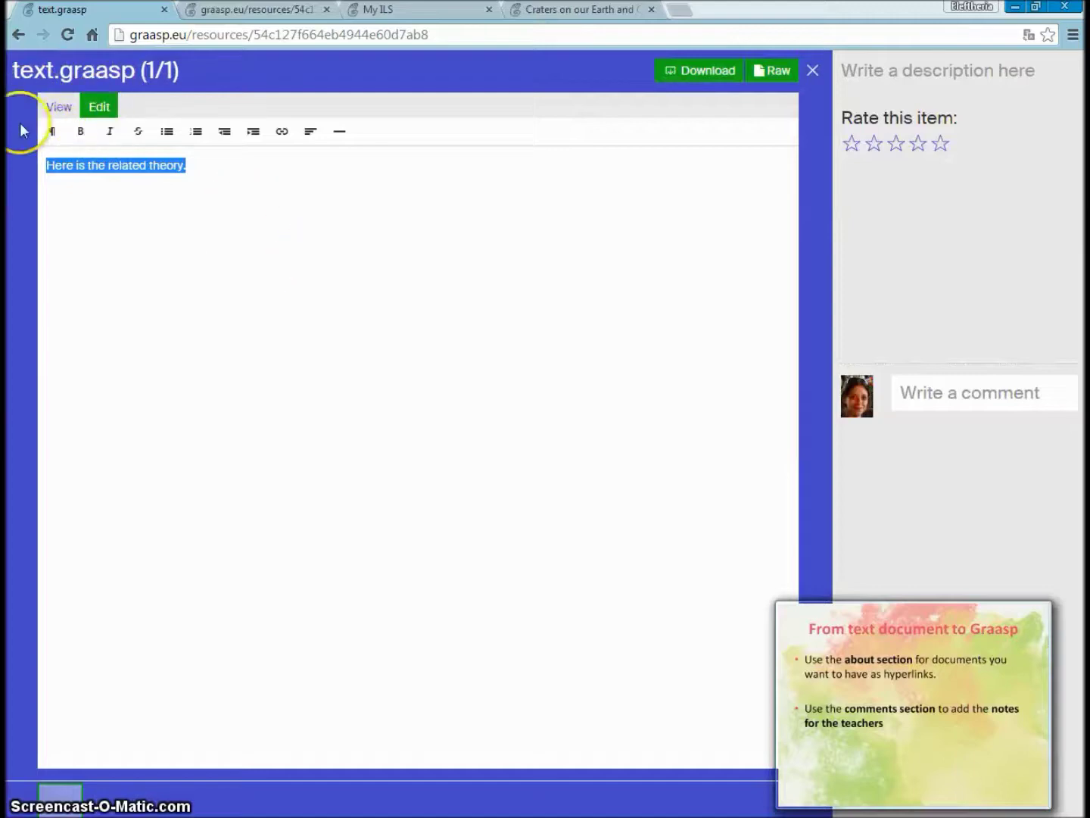
{"action": "left_click", "coordinate": [58, 107]}
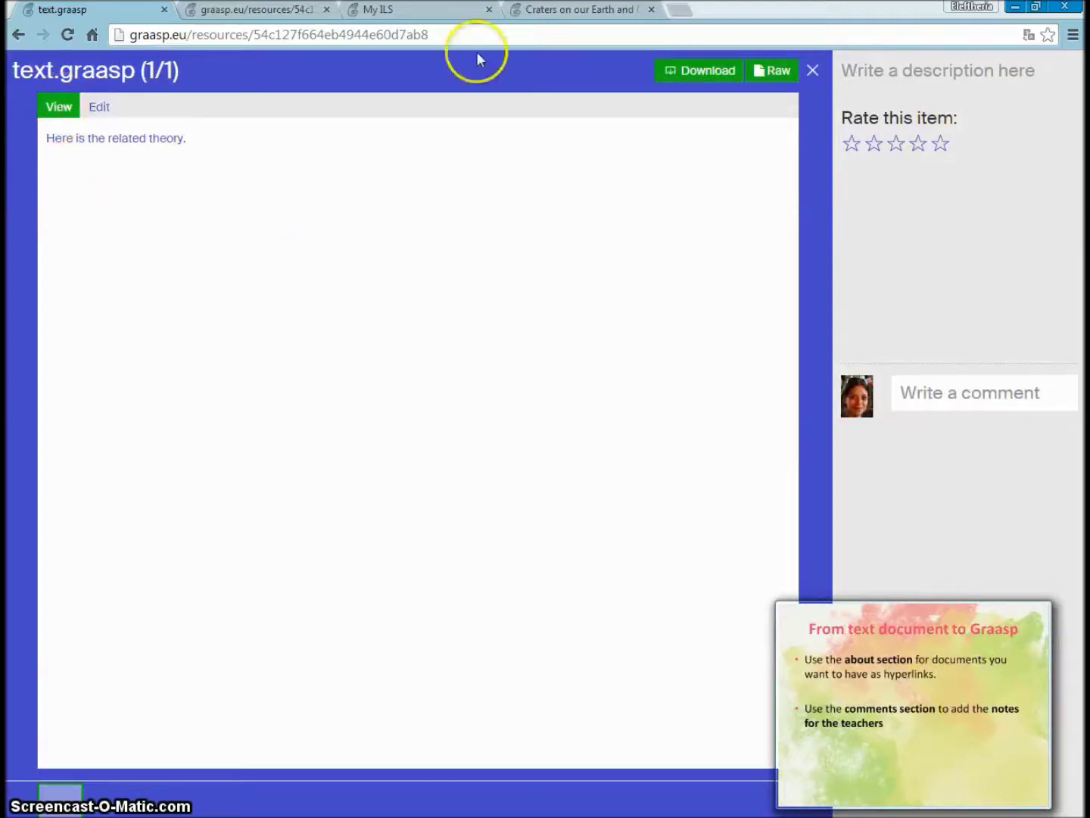
{"action": "left_click", "coordinate": [813, 70]}
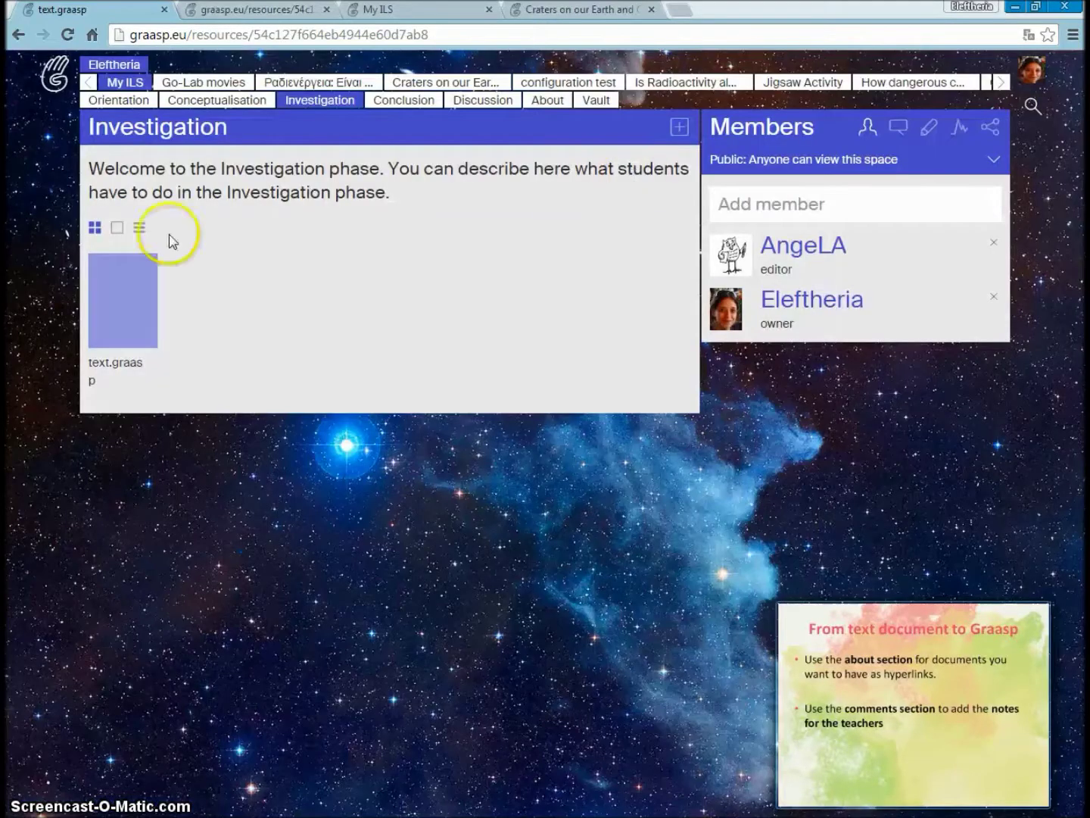
Show the Investigation phase's resources in expanded display and check the text document in edit and view modes
{"action": "left_click", "coordinate": [117, 228]}
{"action": "left_click", "coordinate": [147, 350]}
{"action": "left_click", "coordinate": [110, 351]}
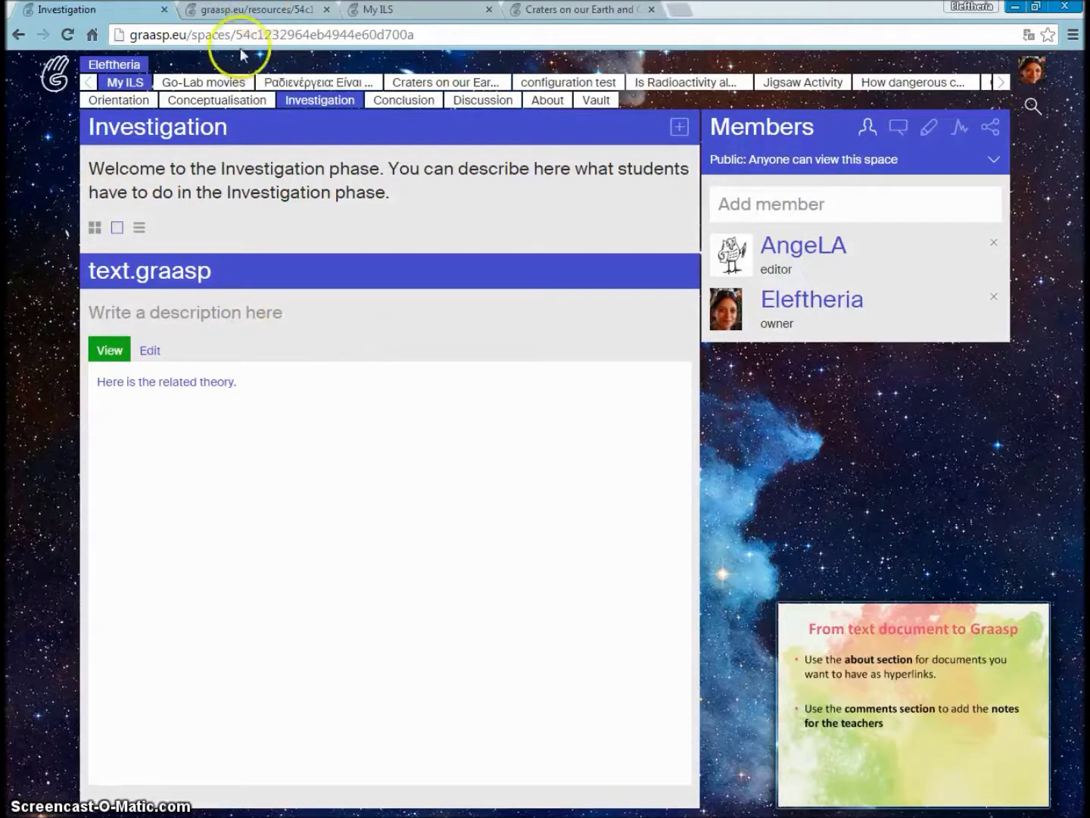
Close the raw PDF page, reload the standalone view of My ILS and check the linked sentence in the Investigation phase
{"action": "middle_click", "coordinate": [253, 10]}
{"action": "left_click", "coordinate": [256, 10]}
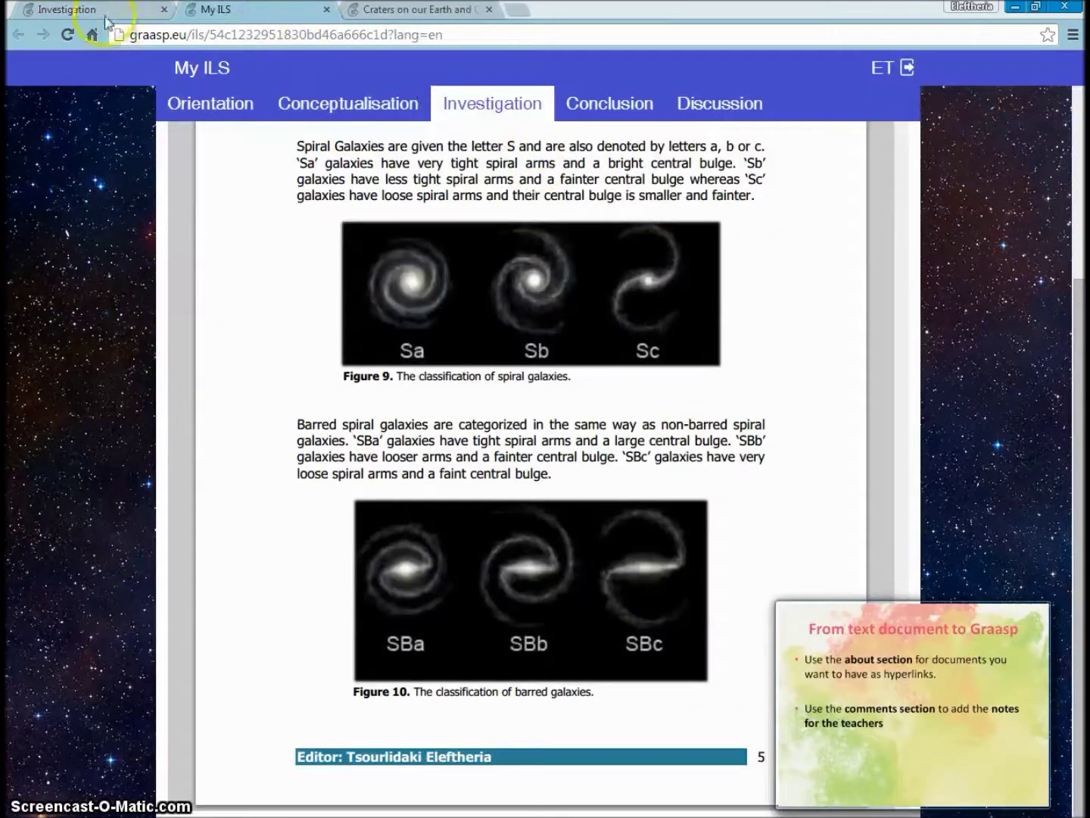
{"action": "left_click", "coordinate": [69, 35]}
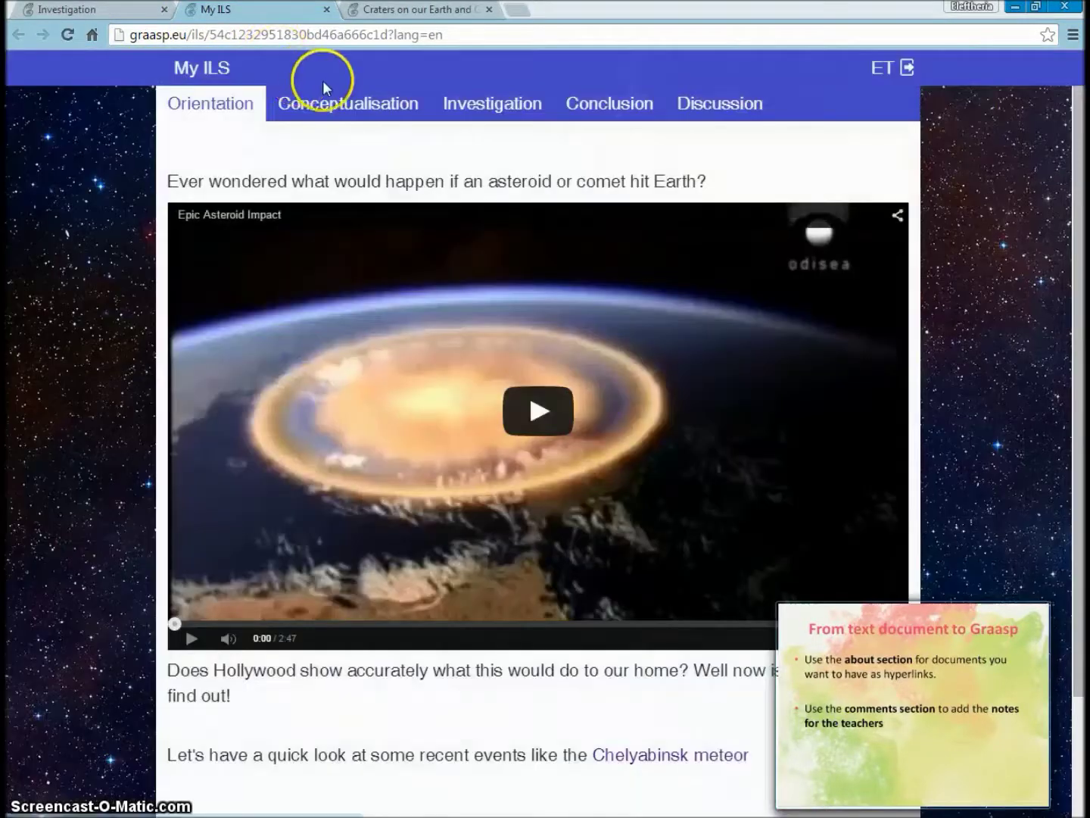
{"action": "left_click", "coordinate": [495, 106]}
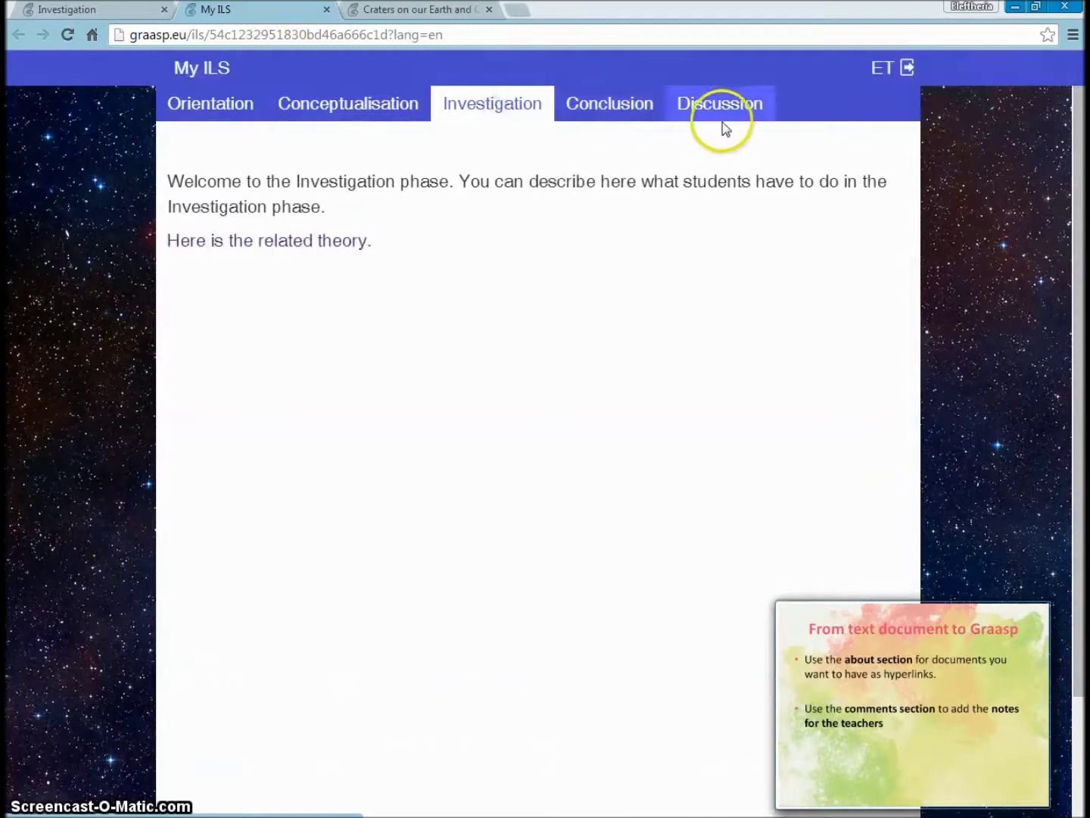
Follow the "Here is the related theory." link in the standalone view, look over the linked PDF and close its page
{"action": "left_click", "coordinate": [275, 242]}
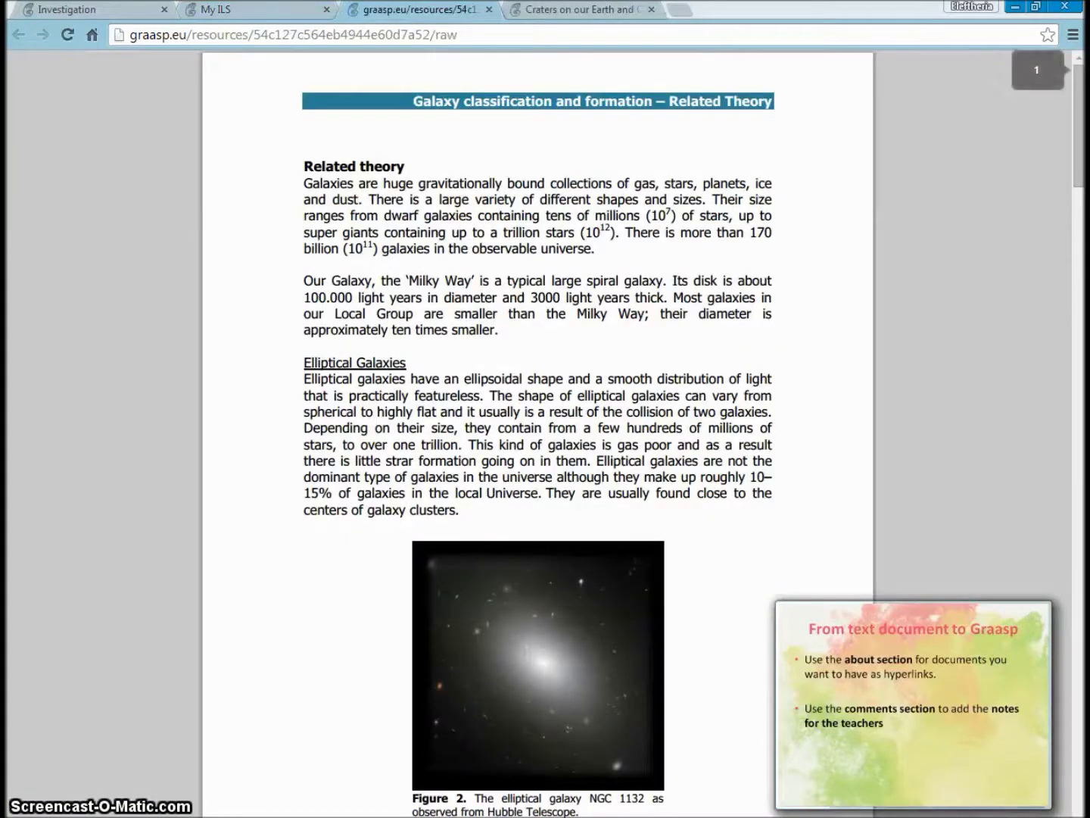
{"action": "left_click", "coordinate": [234, 10]}
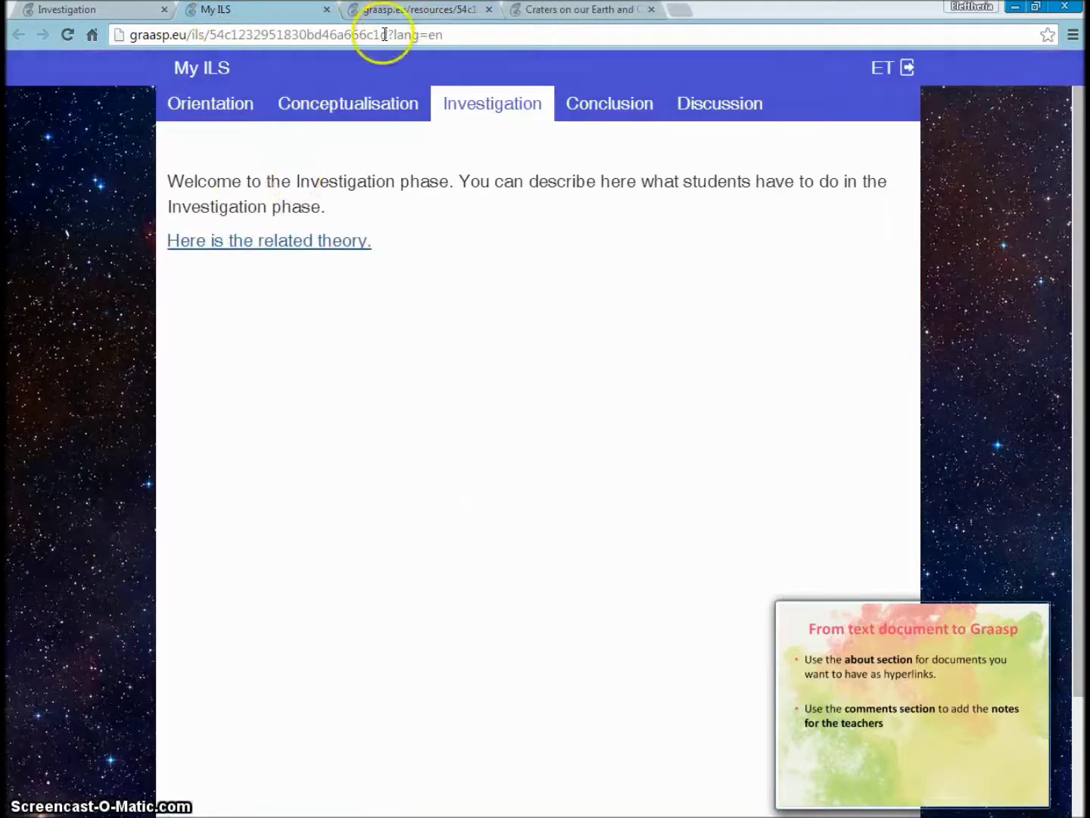
{"action": "left_click", "coordinate": [409, 11]}
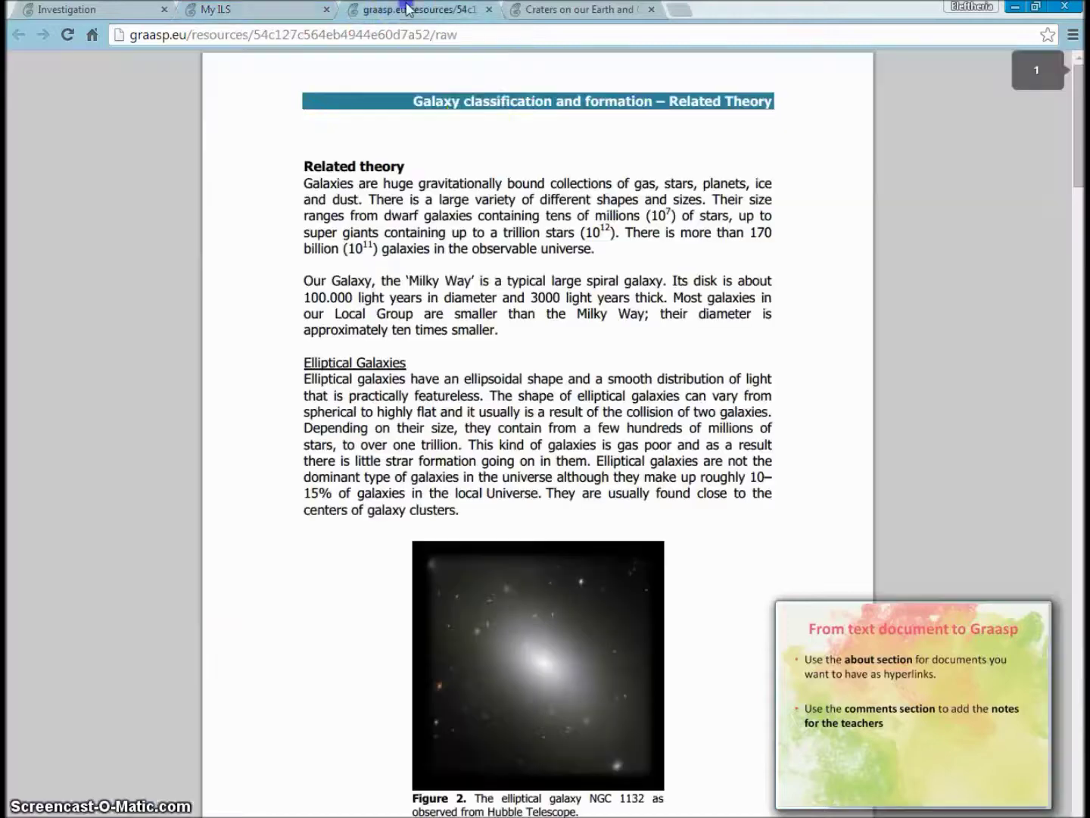
{"action": "scroll", "coordinate": [409, 272], "scroll_direction": "down", "scroll_amount": 1}
{"action": "scroll", "coordinate": [379, 287], "scroll_direction": "up", "scroll_amount": 1}
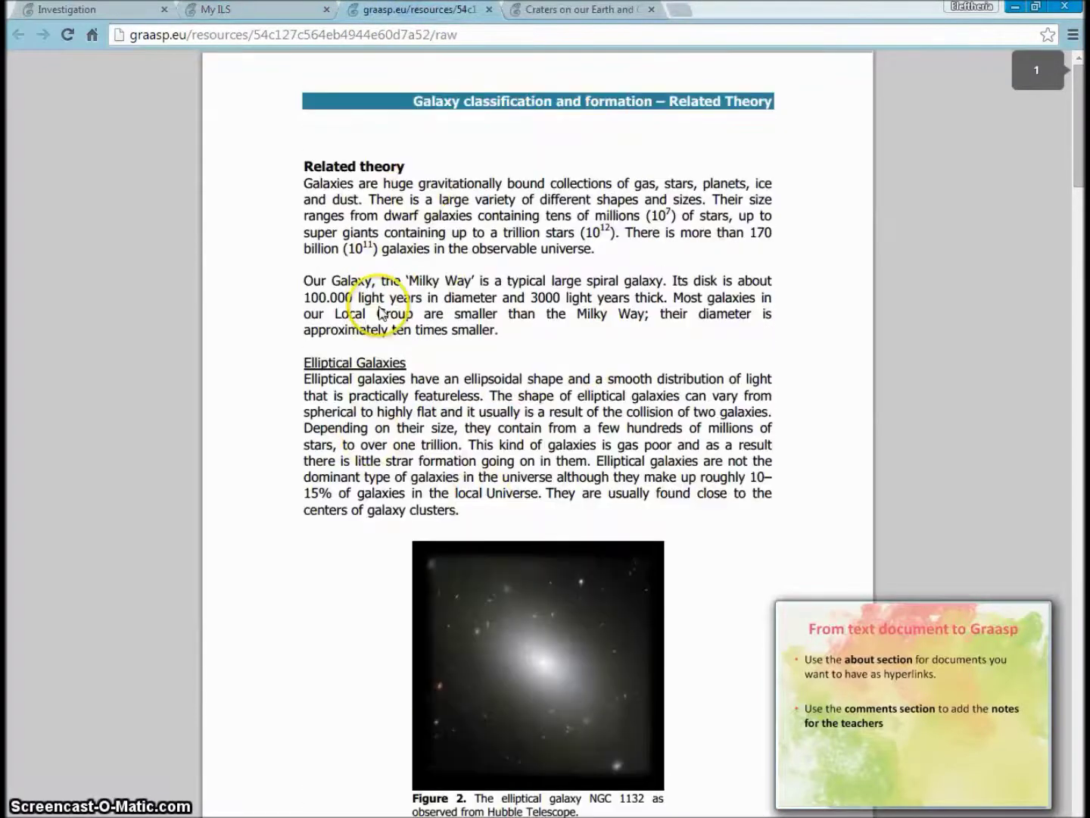
{"action": "middle_click", "coordinate": [416, 10]}
Switch to the Word lesson plan and review the Exploration sub-phase of its Investigation section
{"action": "key", "text": "alt+Tab"}
{"action": "key", "text": "alt+Tab"}
{"action": "key", "text": "alt+Tab"}
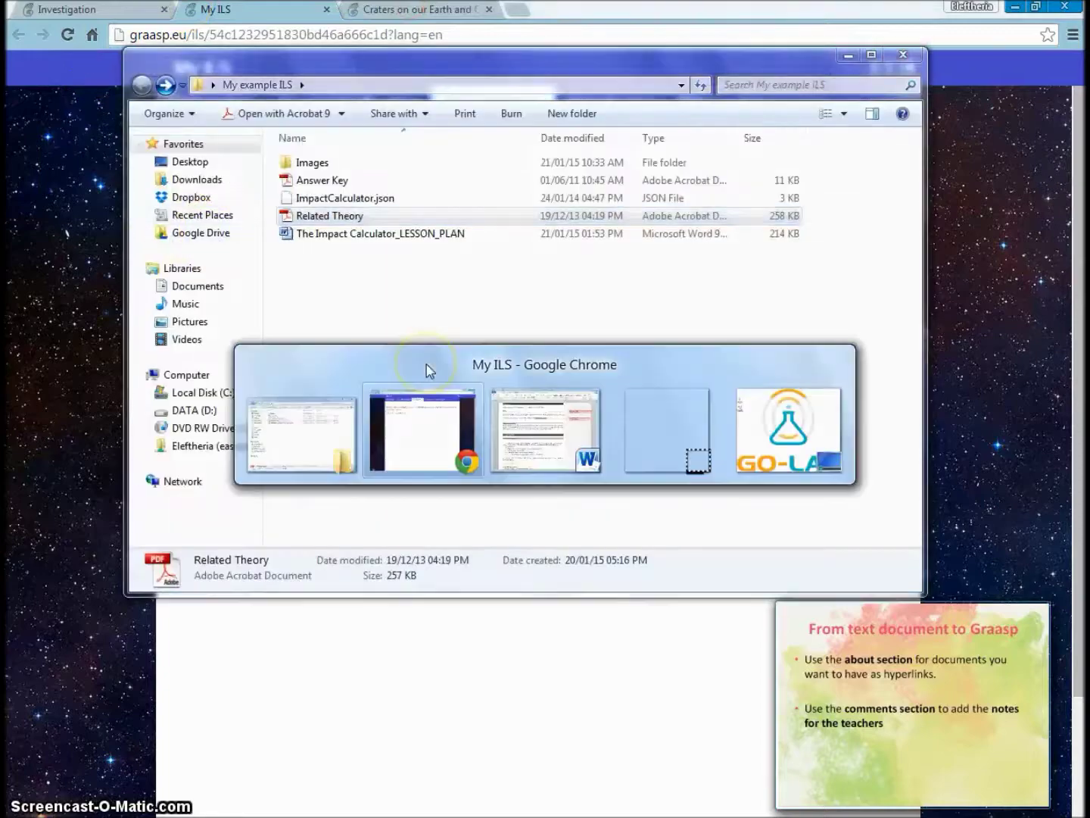
{"action": "scroll", "coordinate": [473, 444], "scroll_direction": "down", "scroll_amount": 10}
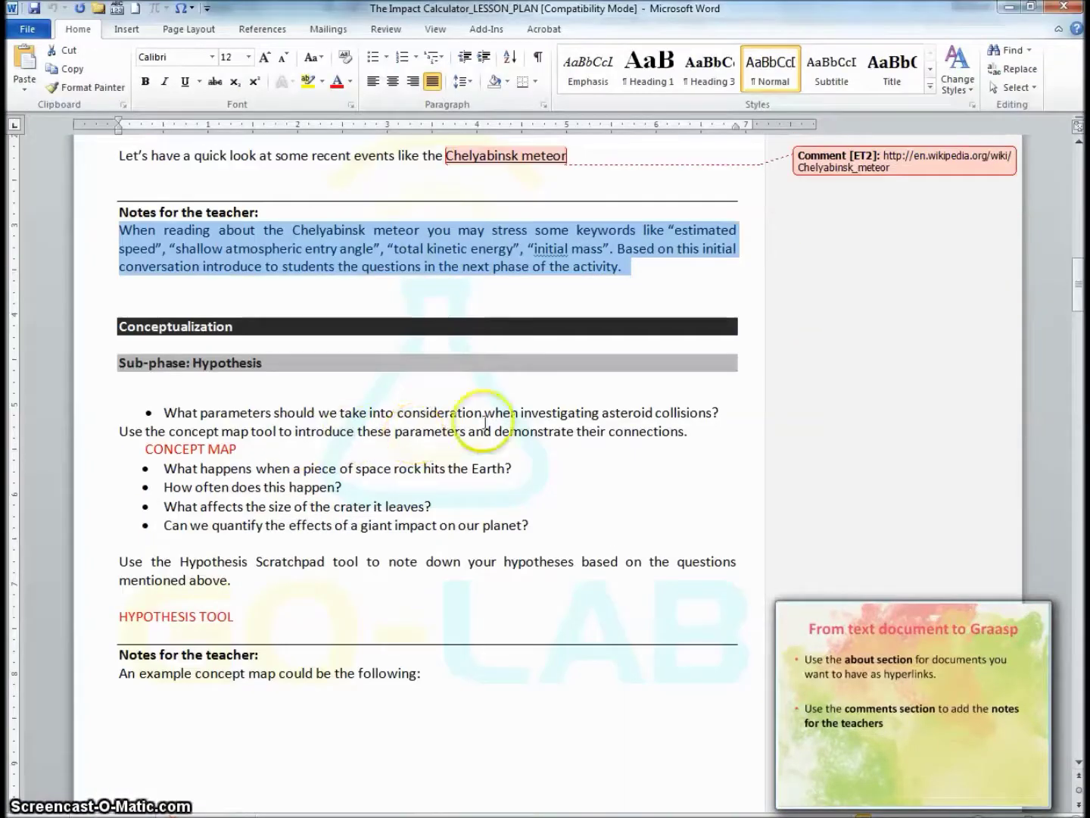
{"action": "scroll", "coordinate": [440, 464], "scroll_direction": "down", "scroll_amount": 11}
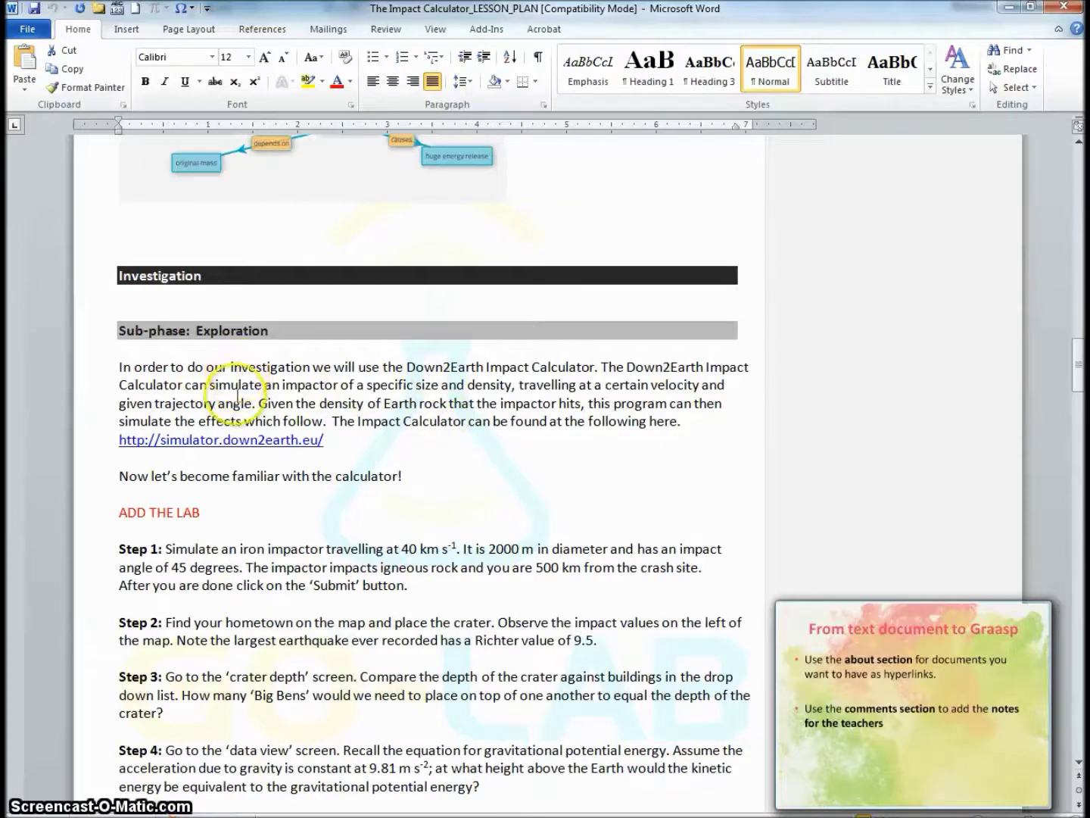
{"action": "scroll", "coordinate": [243, 409], "scroll_direction": "down", "scroll_amount": 3}
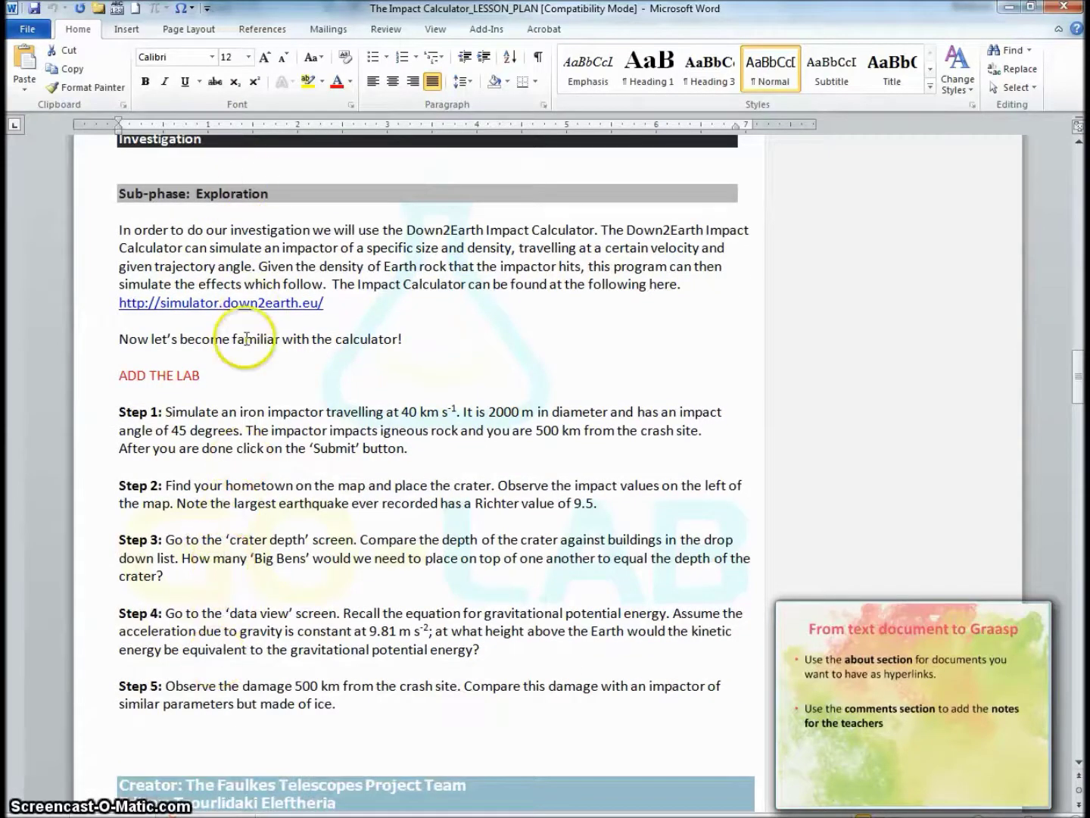
{"action": "left_click", "coordinate": [397, 328]}
{"action": "left_click", "coordinate": [415, 240]}
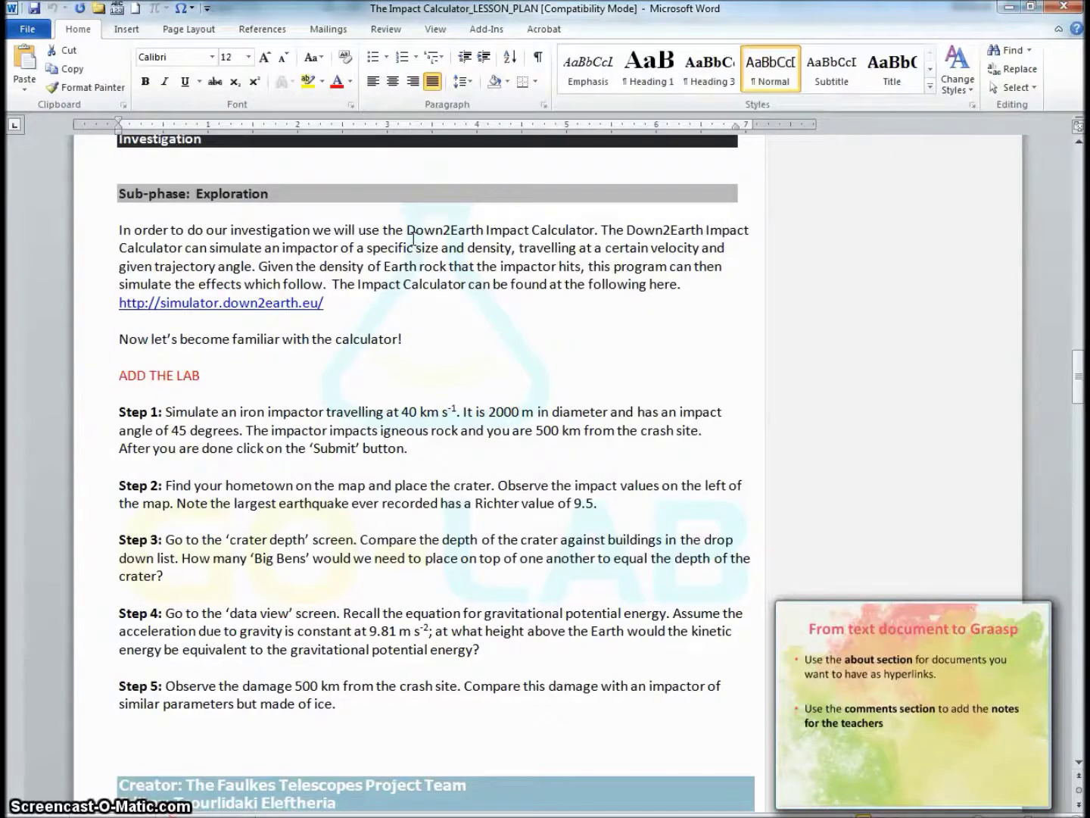
Return to the browser and compare the Investigation phase in the Graasp editing space with its standalone view
{"action": "key", "text": "alt+Tab"}
{"action": "left_click", "coordinate": [397, 193]}
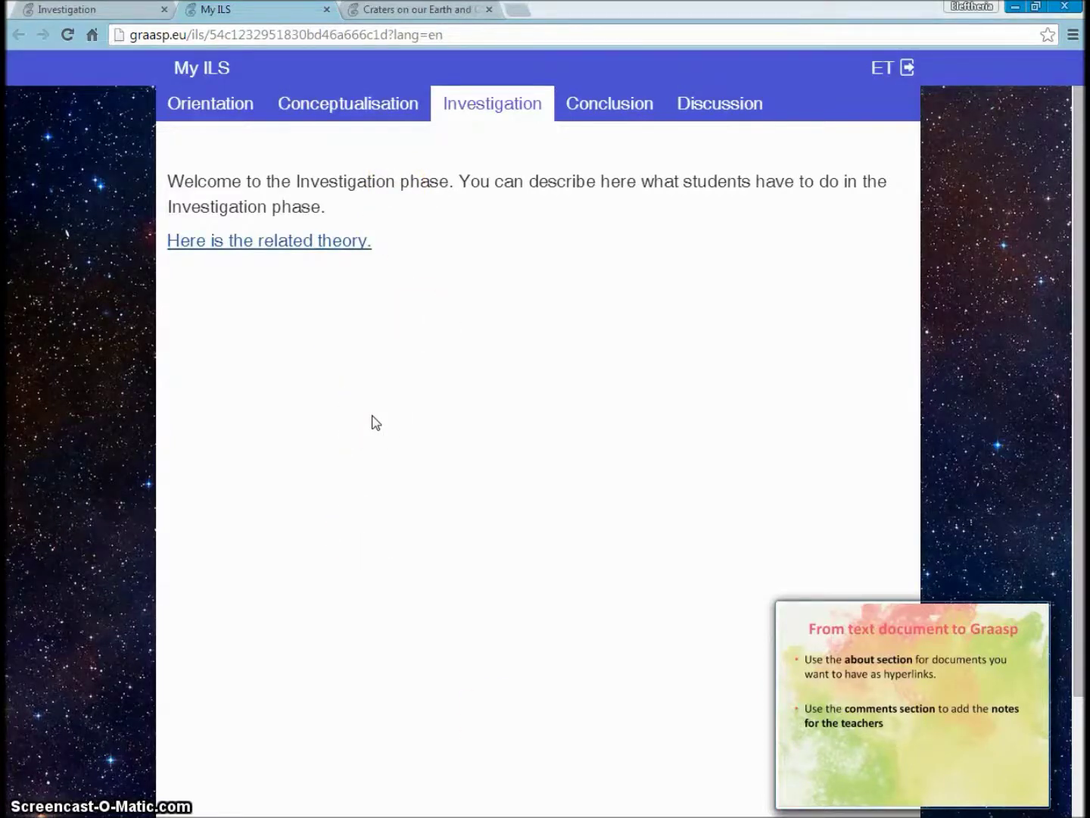
{"action": "left_click", "coordinate": [84, 10]}
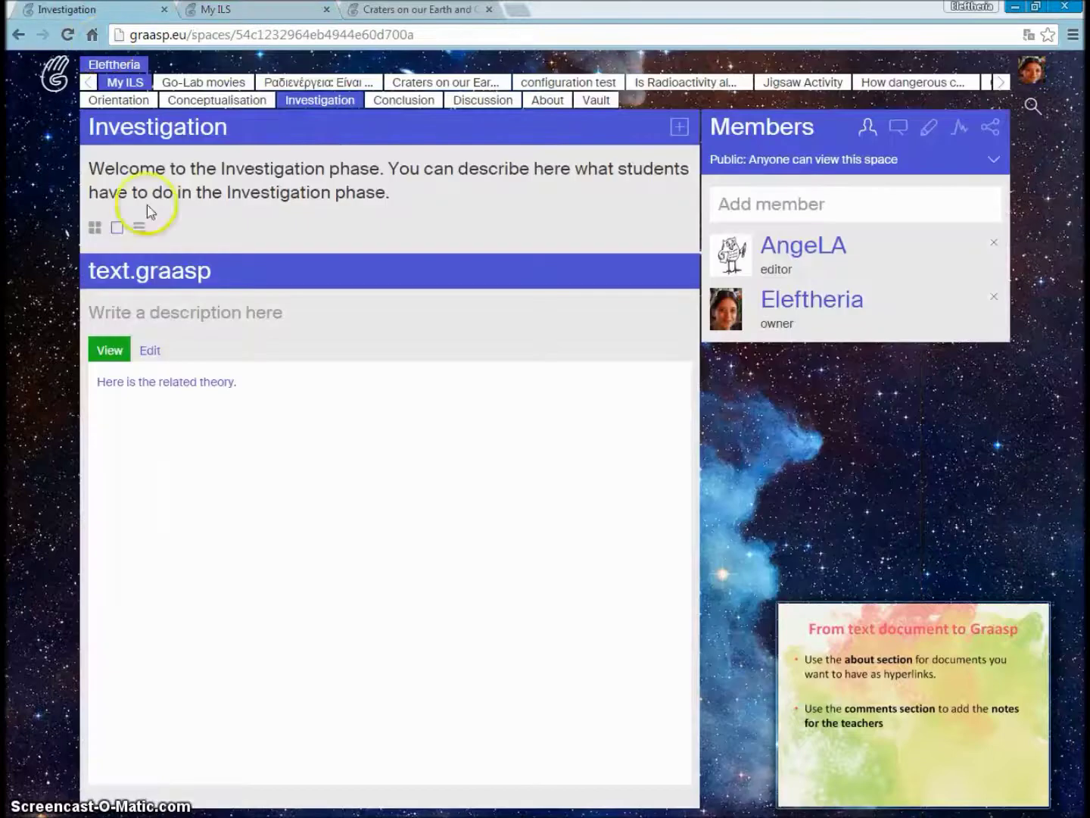
{"action": "left_click", "coordinate": [231, 10]}
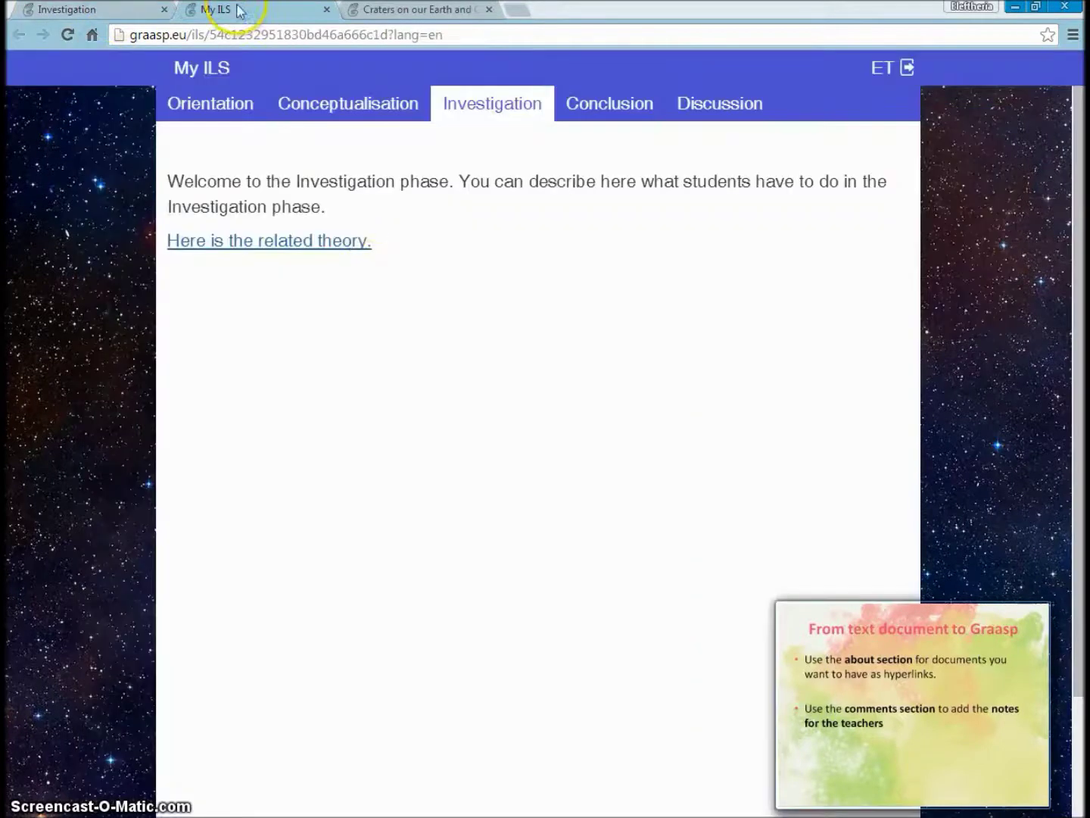
{"action": "left_click", "coordinate": [284, 243]}
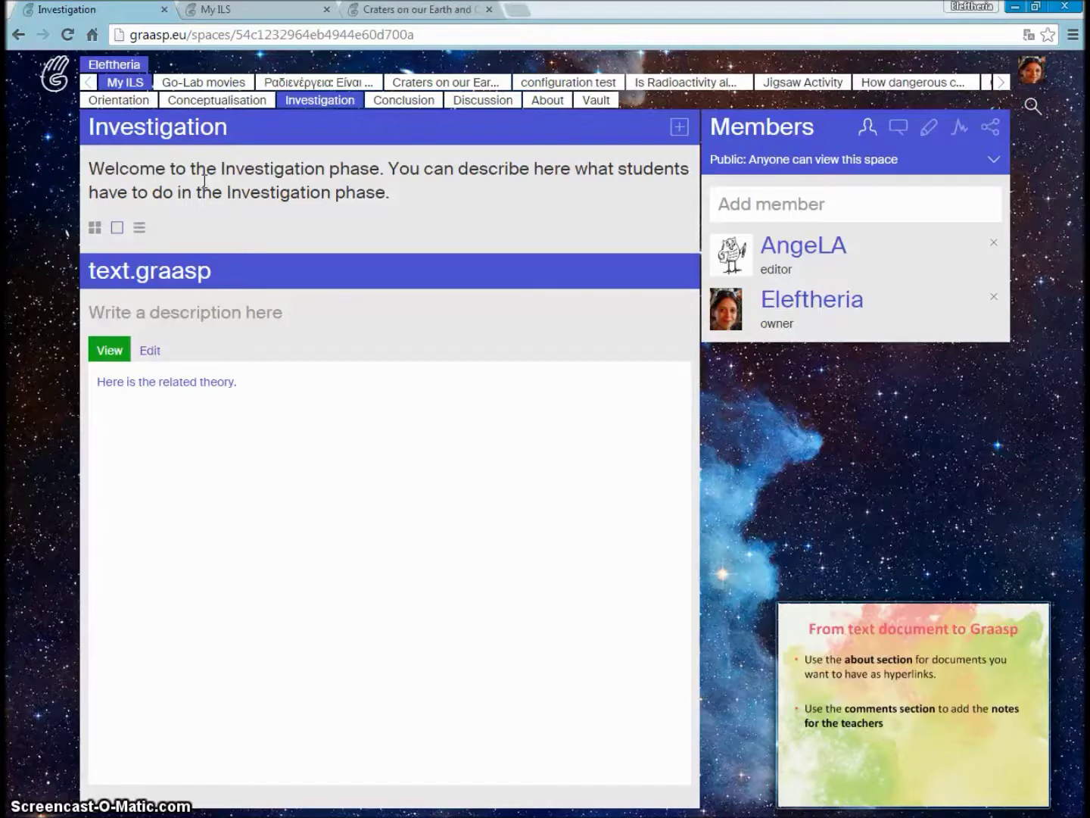
Show the About space's contents as icons and upload the Answer Key PDF from the My example ILS folder
{"action": "left_click", "coordinate": [541, 109]}
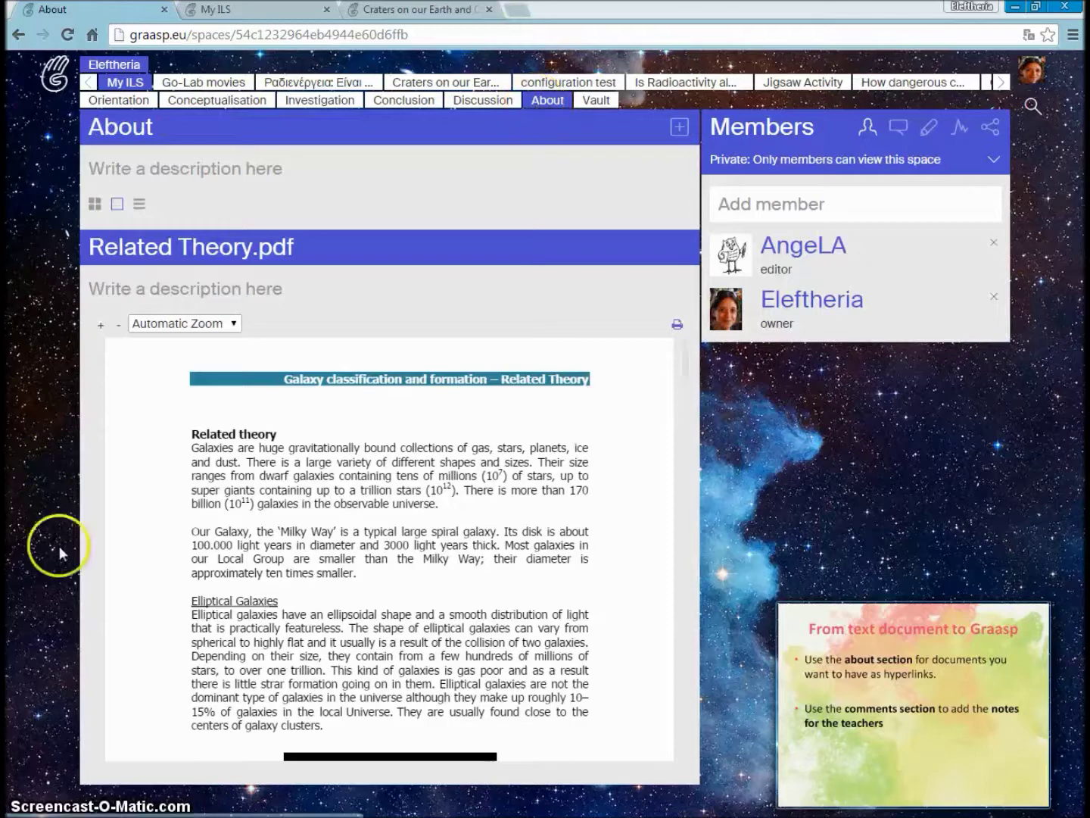
{"action": "left_click", "coordinate": [95, 203]}
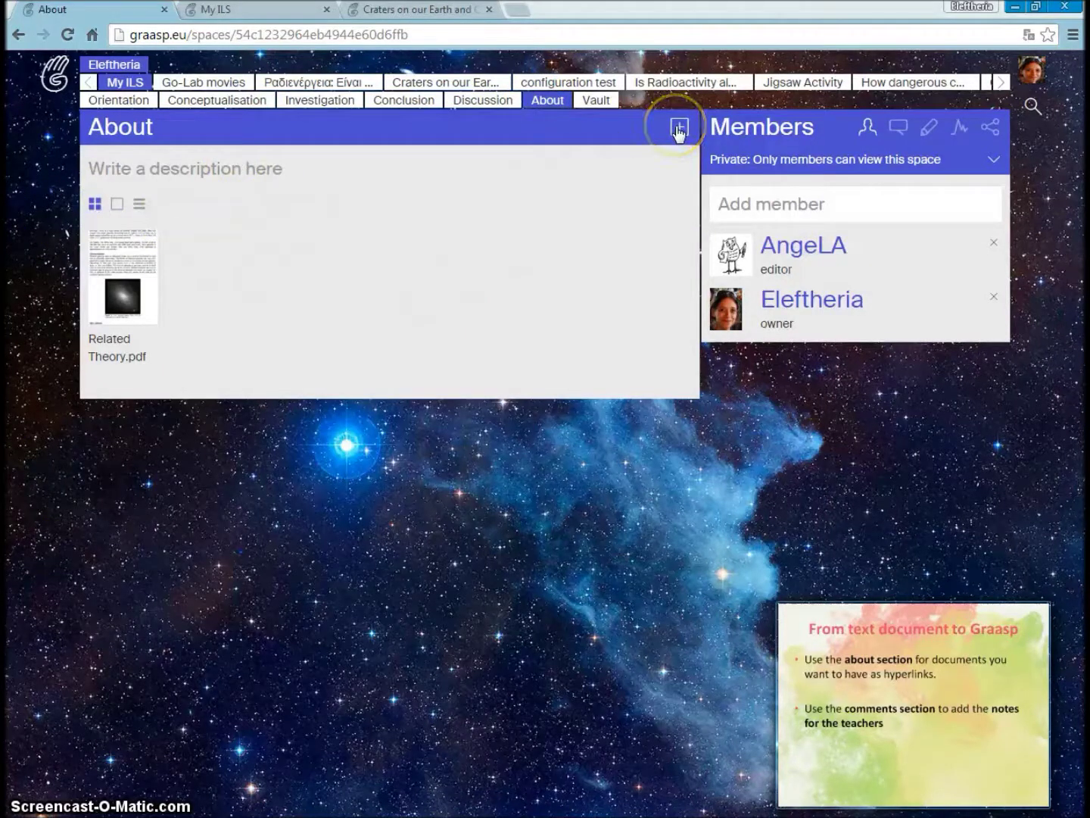
{"action": "key", "text": "alt+Tab"}
{"action": "key", "text": "alt+Tab"}
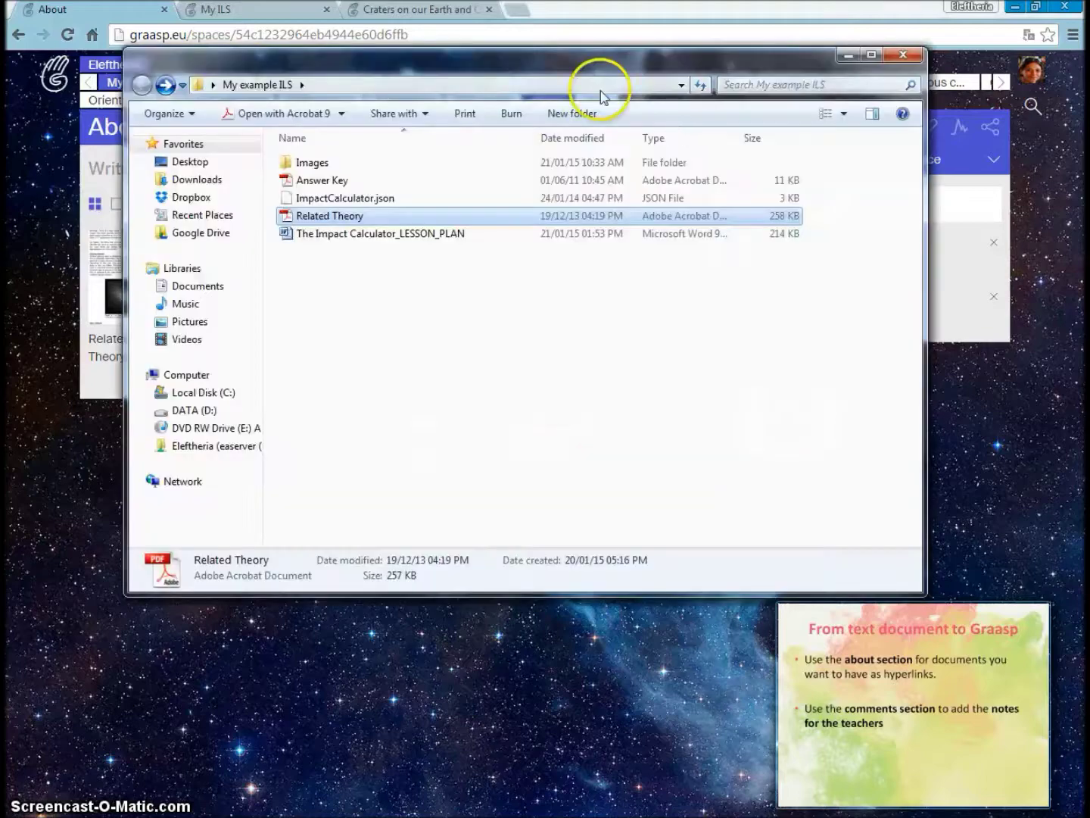
{"action": "left_click_drag", "start_coordinate": [562, 71], "coordinate": [792, 194]}
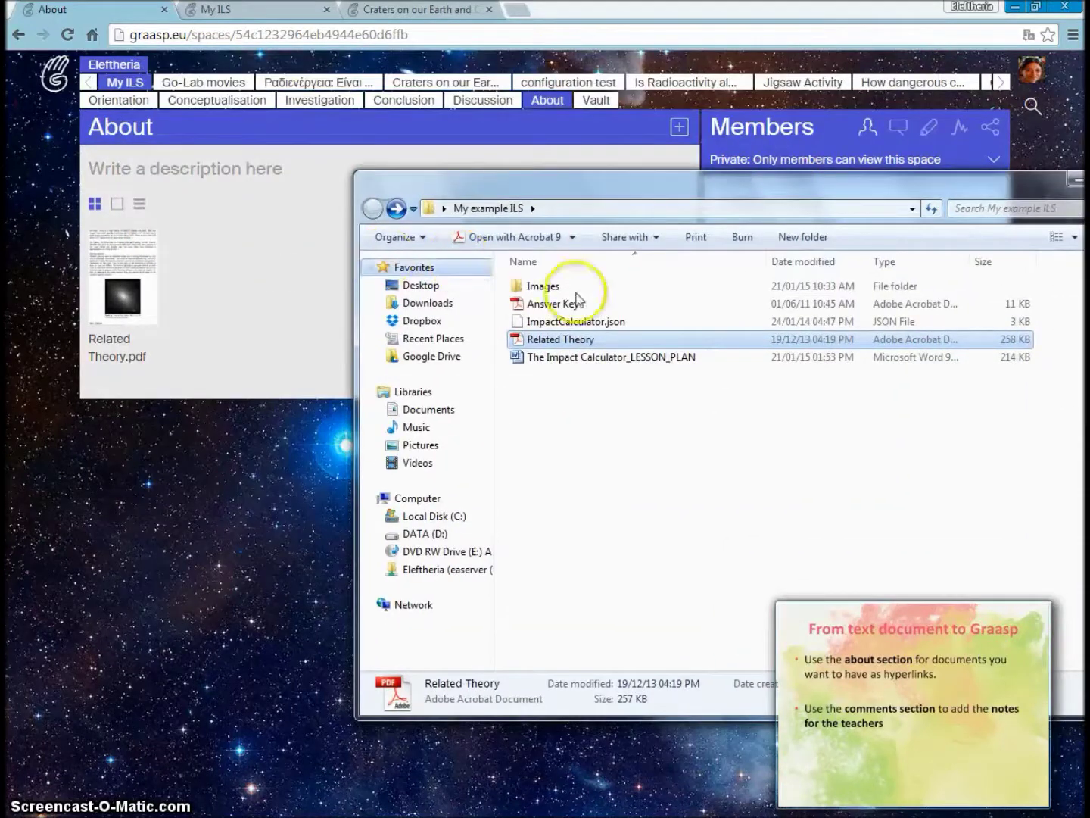
{"action": "left_click_drag", "start_coordinate": [549, 309], "coordinate": [232, 294]}
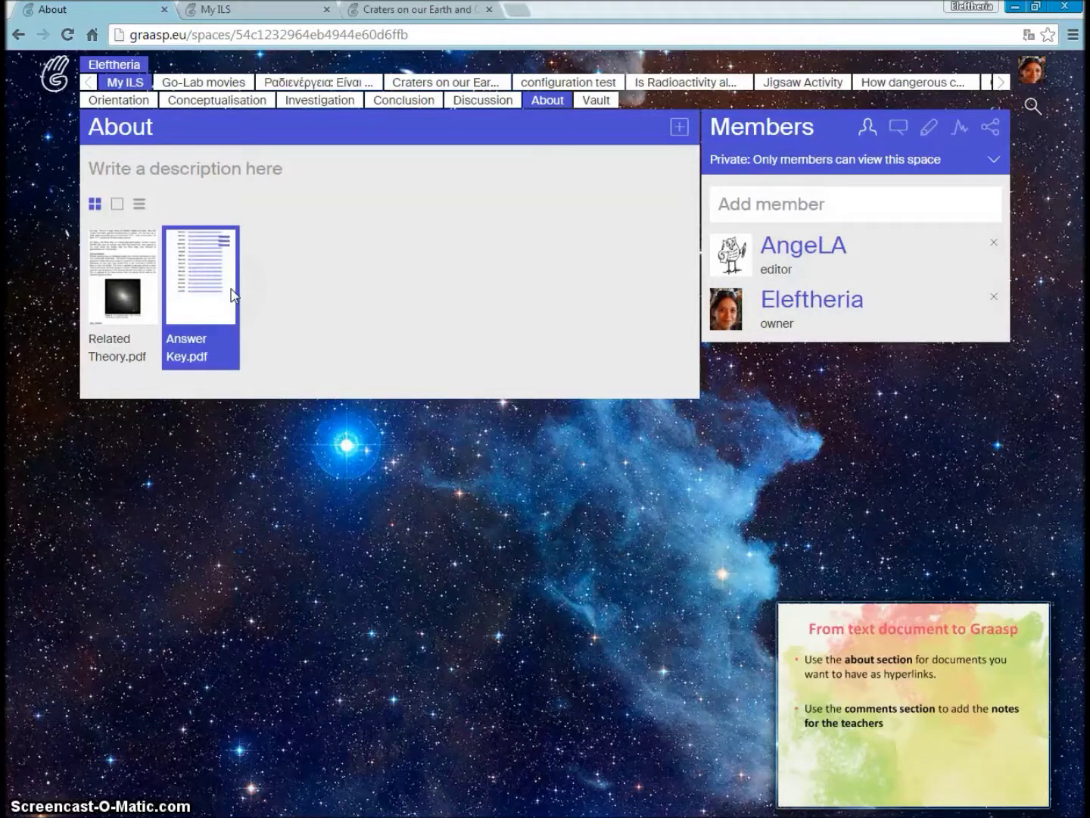
Open Answer Key.pdf in the About space, display its raw version and copy that page's address
{"action": "left_click", "coordinate": [198, 292]}
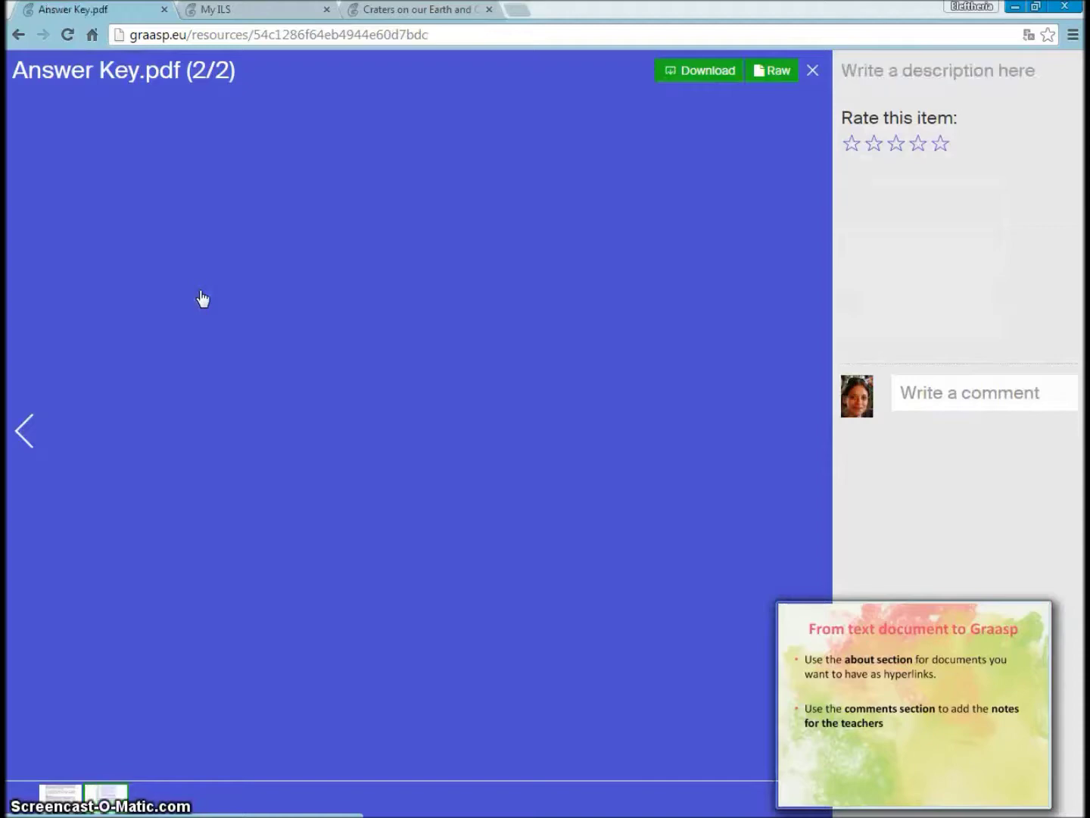
{"action": "left_click", "coordinate": [306, 210]}
{"action": "scroll", "coordinate": [526, 161], "scroll_direction": "down", "scroll_amount": 5}
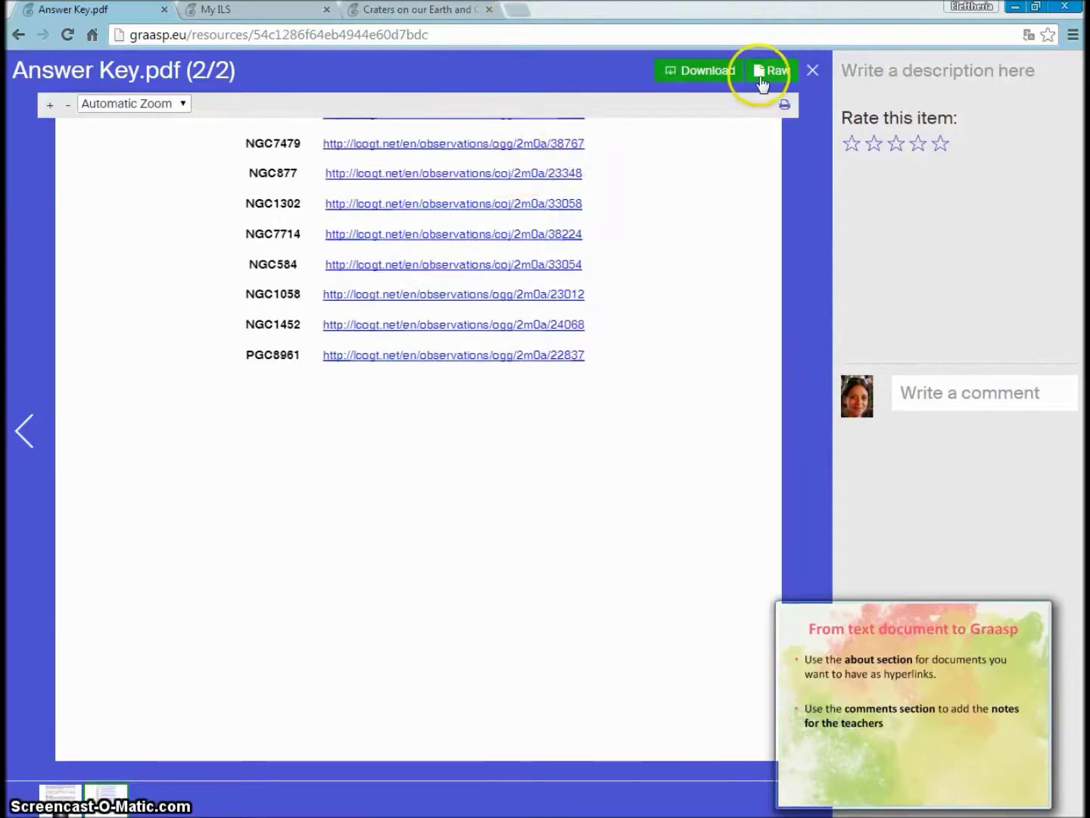
{"action": "left_click", "coordinate": [781, 71]}
{"action": "left_click", "coordinate": [603, 138]}
{"action": "left_click", "coordinate": [491, 34]}
{"action": "key", "text": "ctrl+c"}
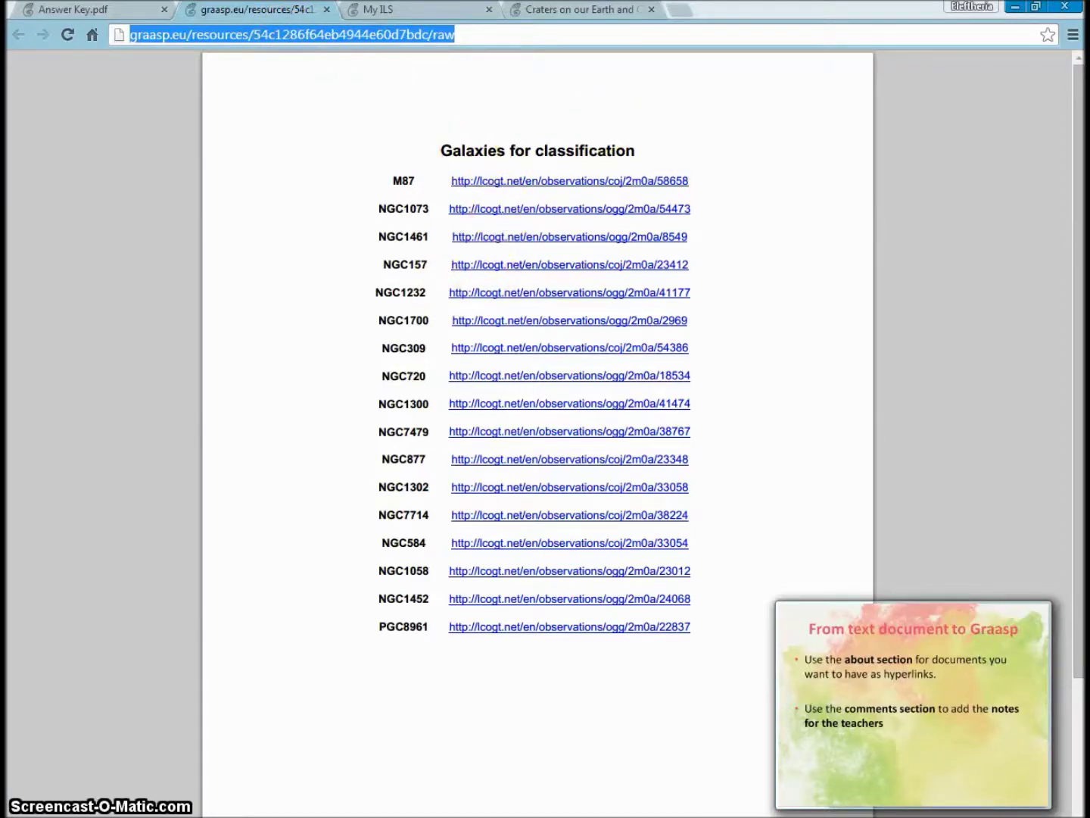
Close the Answer Key preview and post the Investigation comment "Here is the answer key:" followed by the copied raw address
{"action": "left_click", "coordinate": [113, 10]}
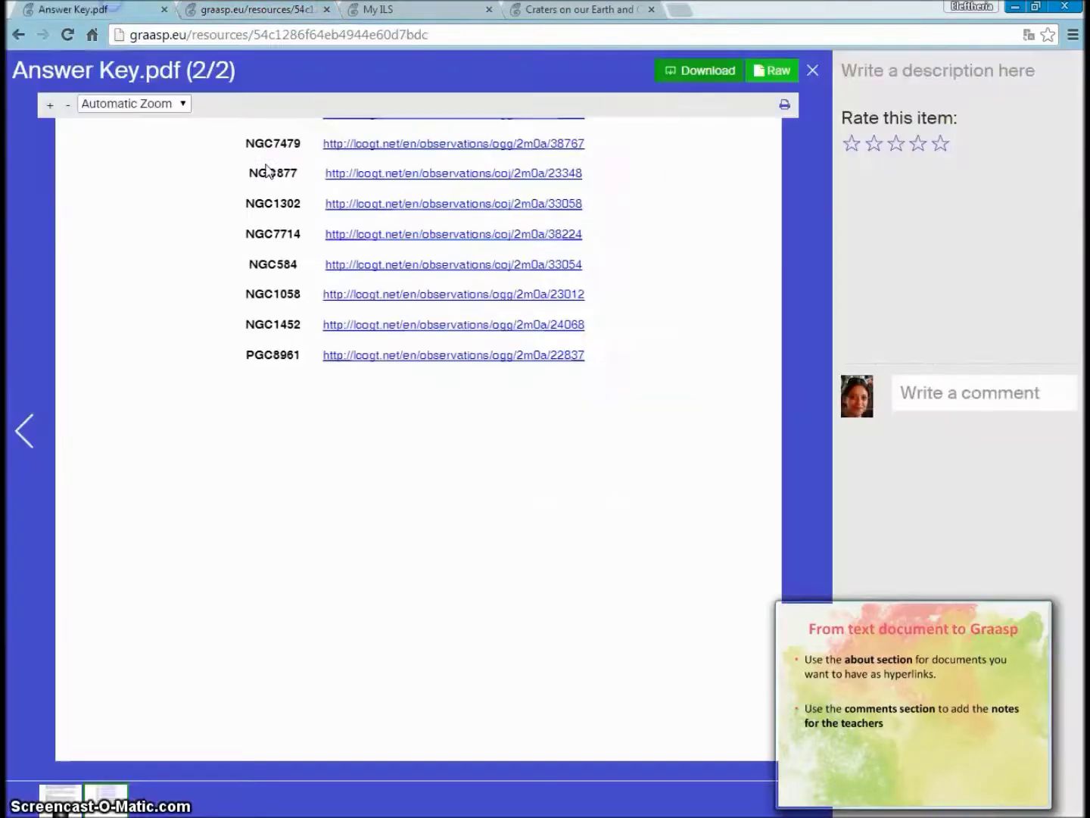
{"action": "left_click", "coordinate": [814, 72]}
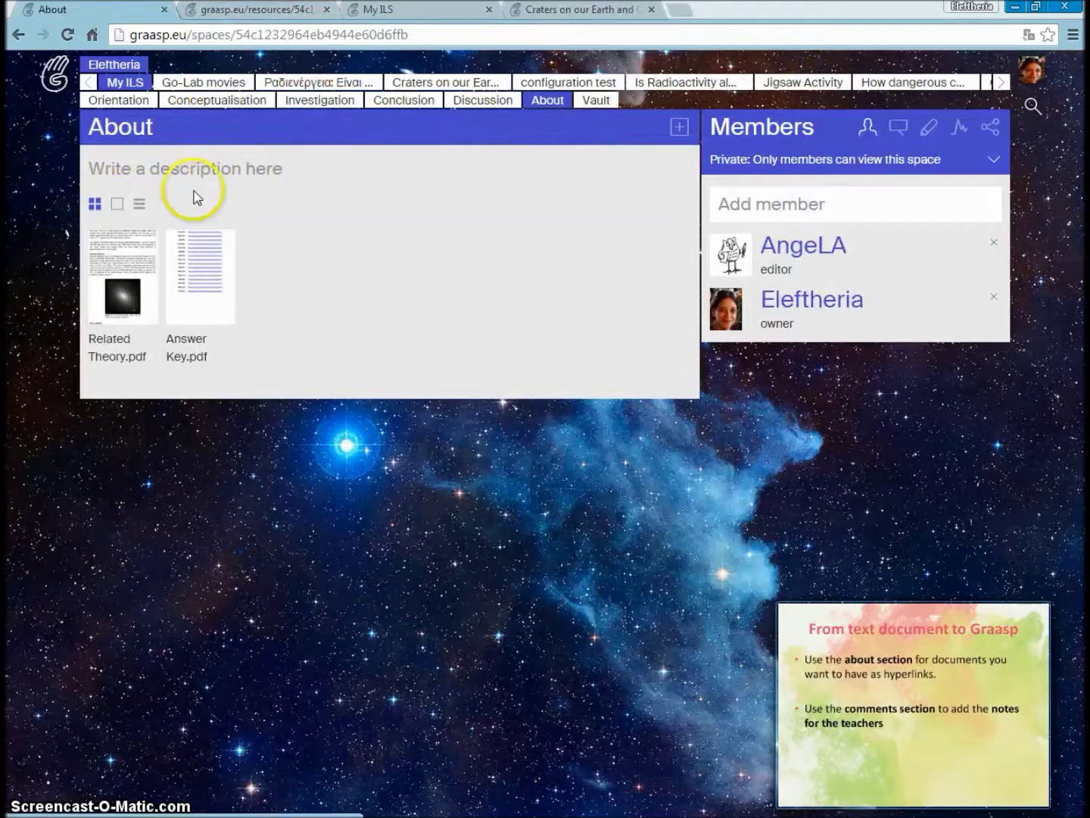
{"action": "left_click", "coordinate": [318, 100]}
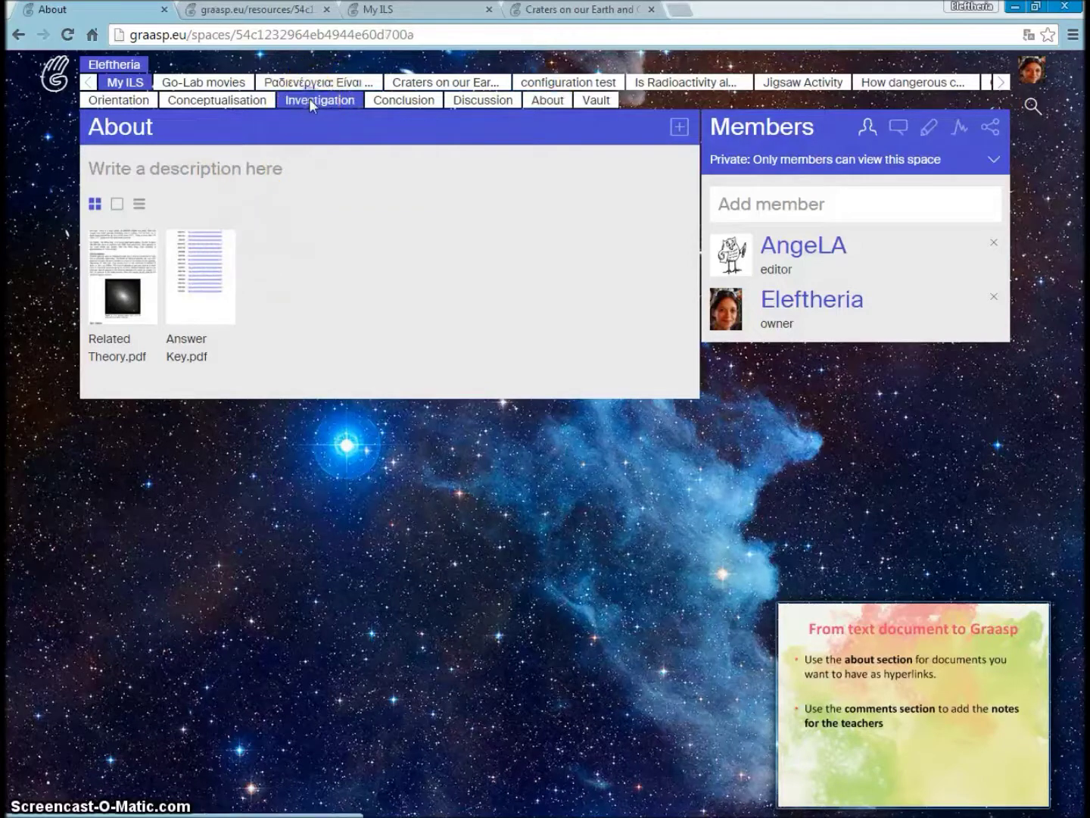
{"action": "left_click", "coordinate": [898, 127]}
{"action": "left_click", "coordinate": [889, 175]}
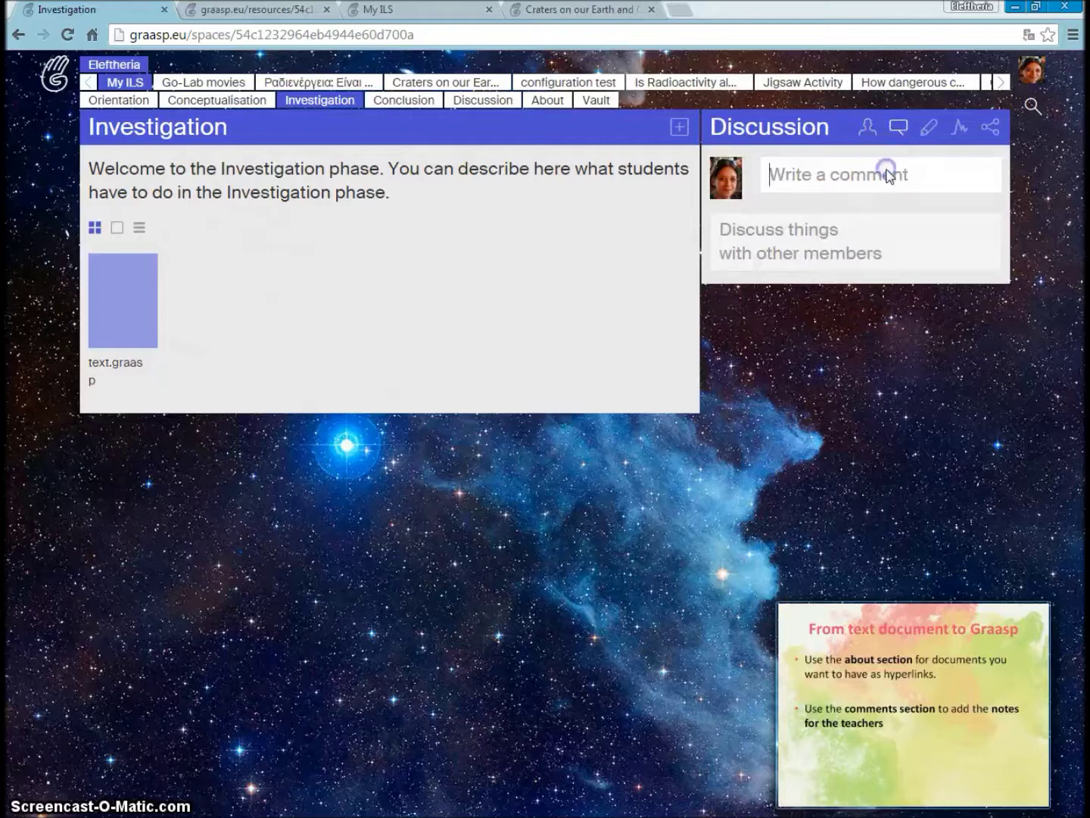
{"action": "type", "text": "Here is the answer key:"}
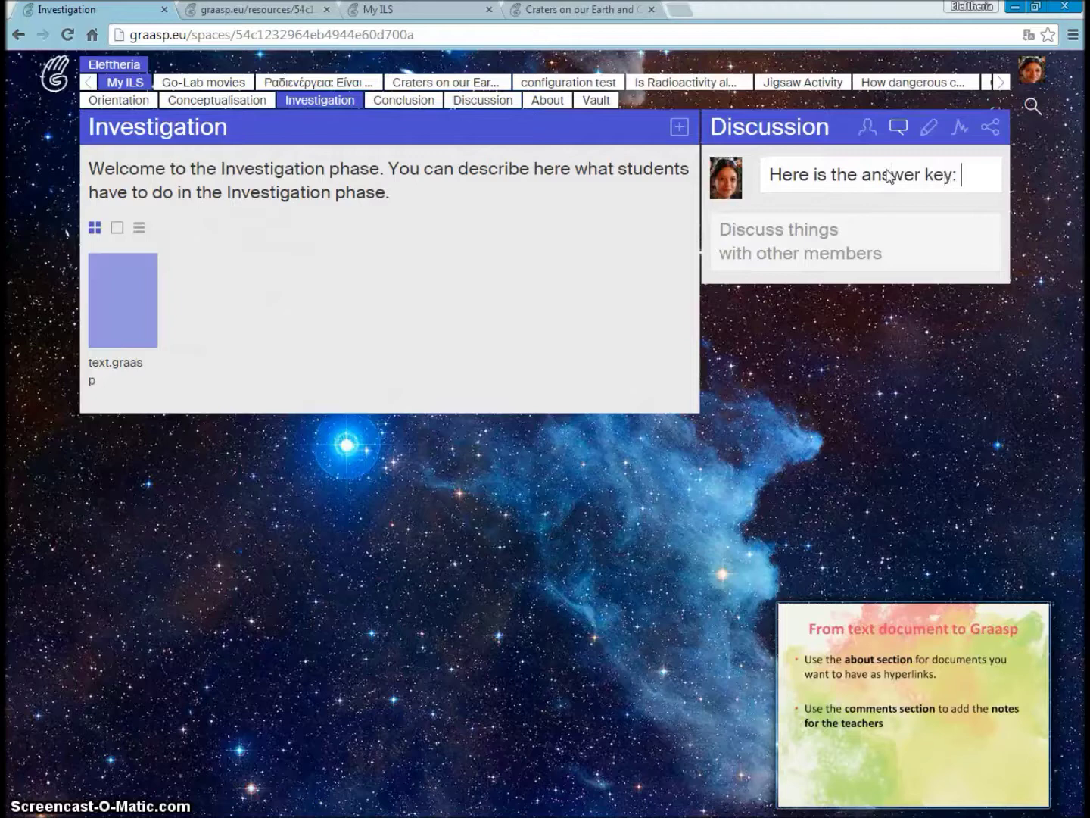
{"action": "key", "text": "ctrl+v"}
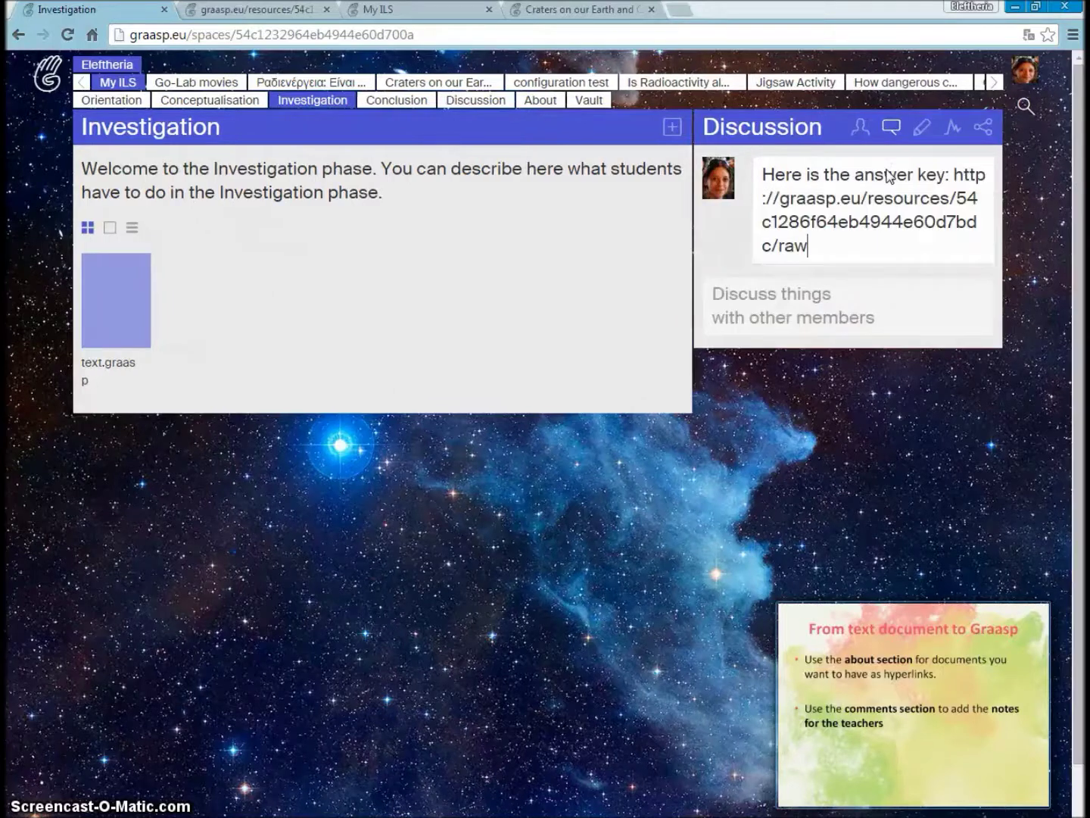
{"action": "key", "text": "Return"}
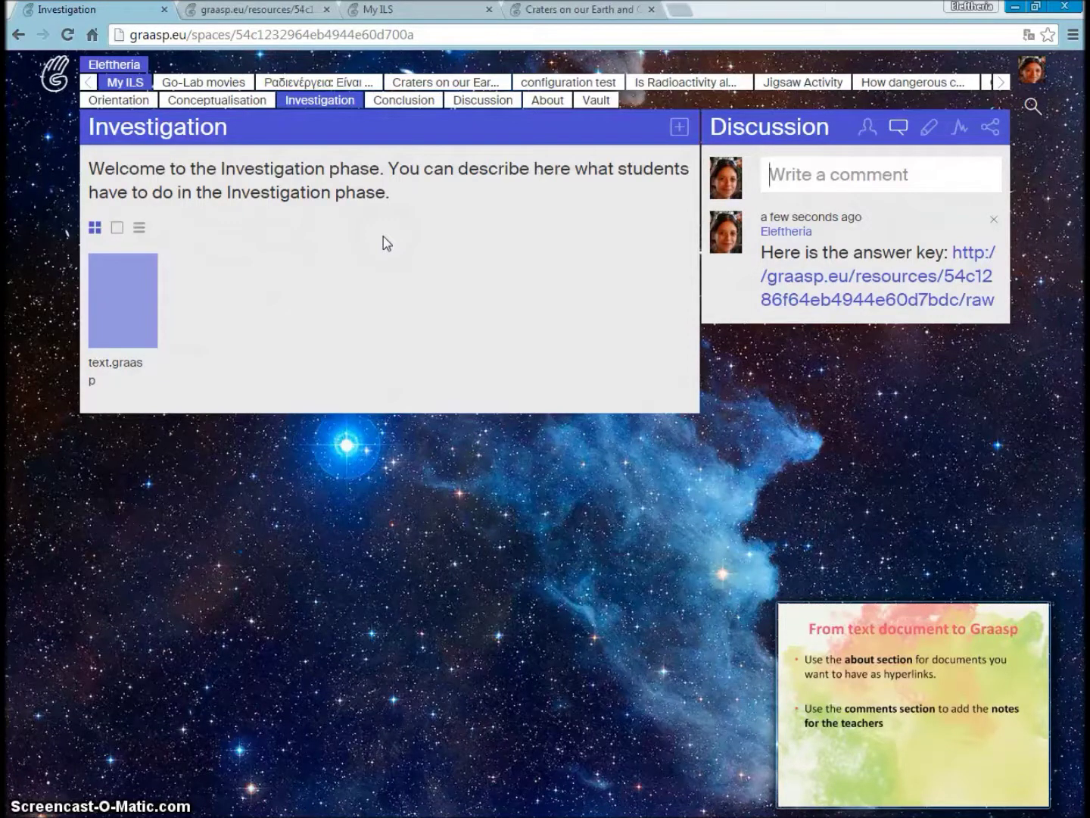
View the pictures in the Images folder of My example ILS, then return to the Graasp page
{"action": "key", "text": "alt+Tab"}
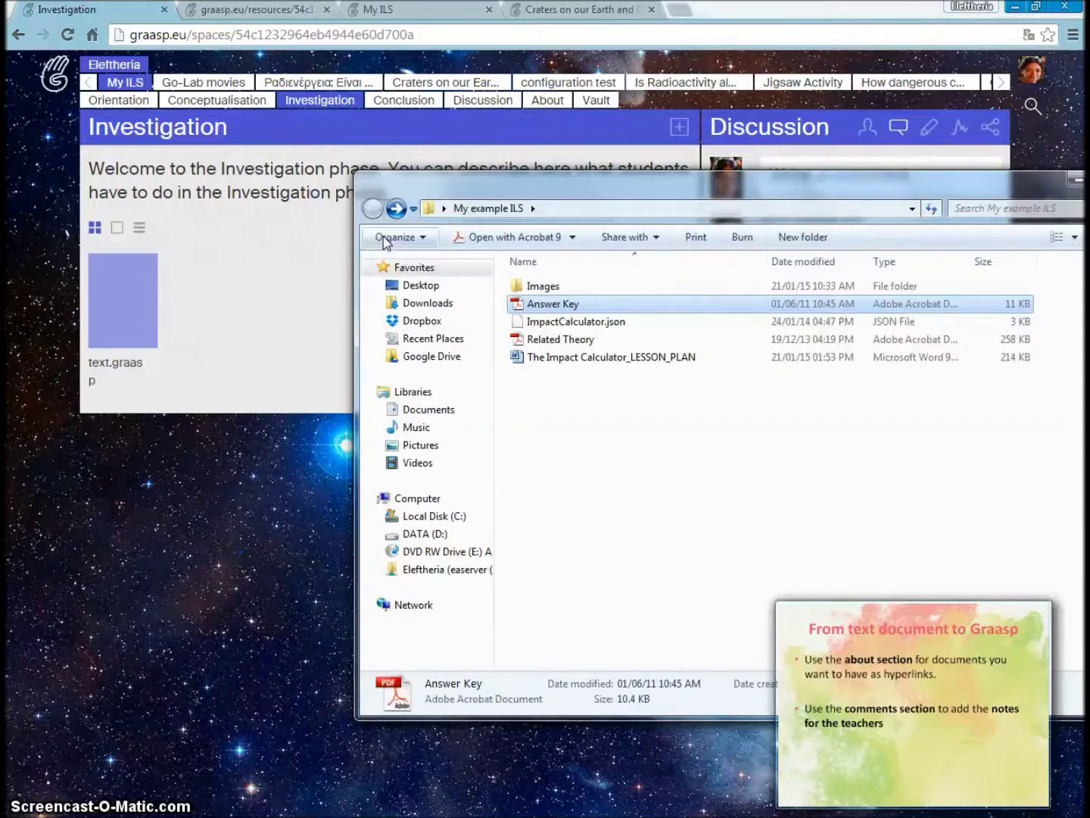
{"action": "double_click", "coordinate": [542, 285]}
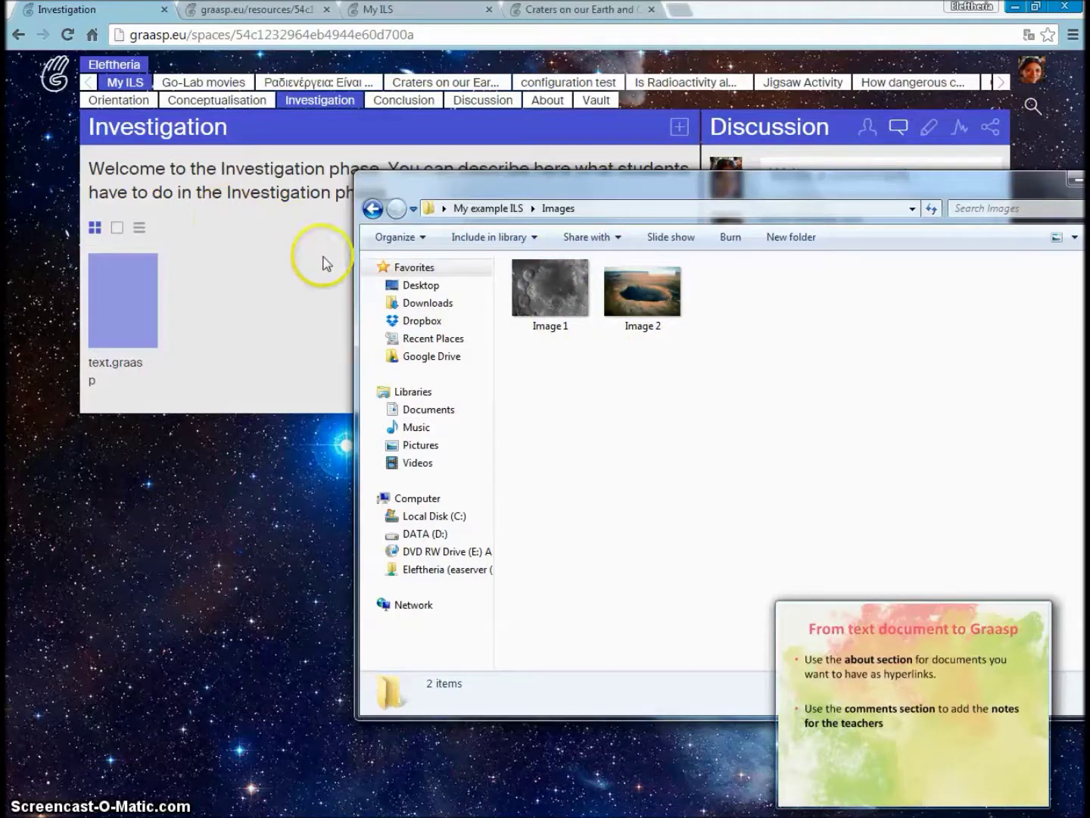
{"action": "left_click", "coordinate": [198, 175]}
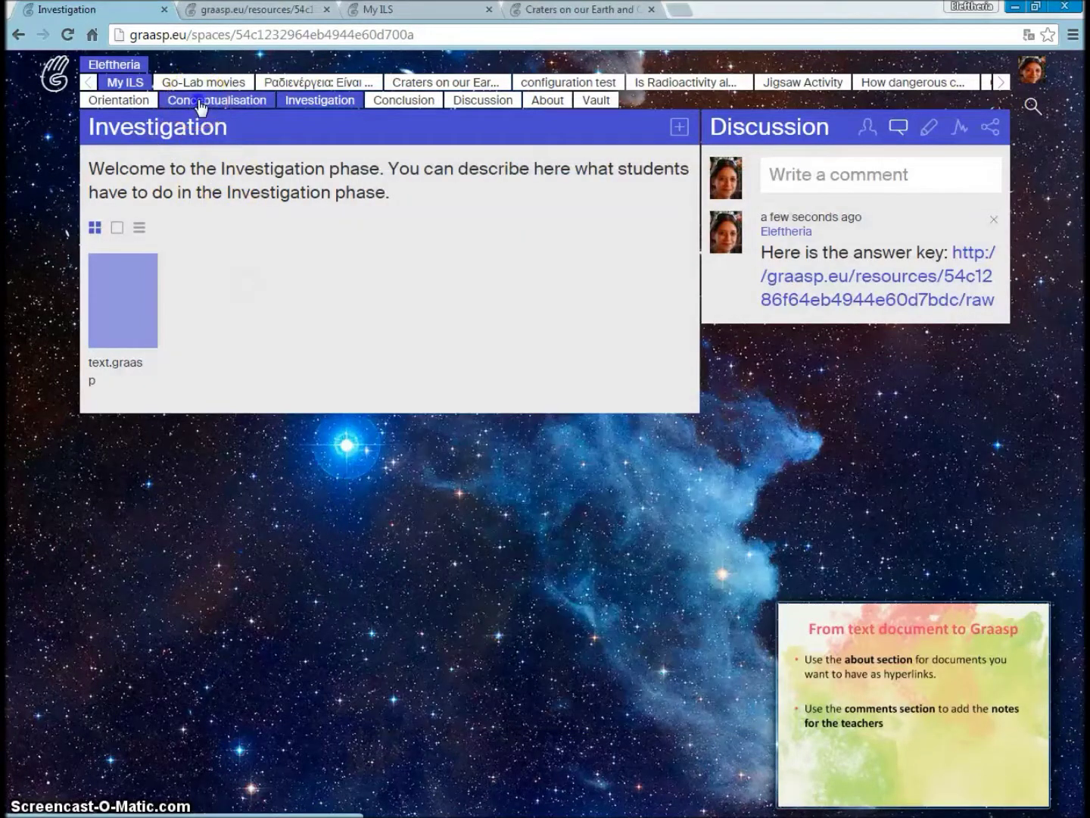
Upload Image 1 from the Images folder as a resource in the Conceptualisation phase
{"action": "left_click", "coordinate": [194, 101]}
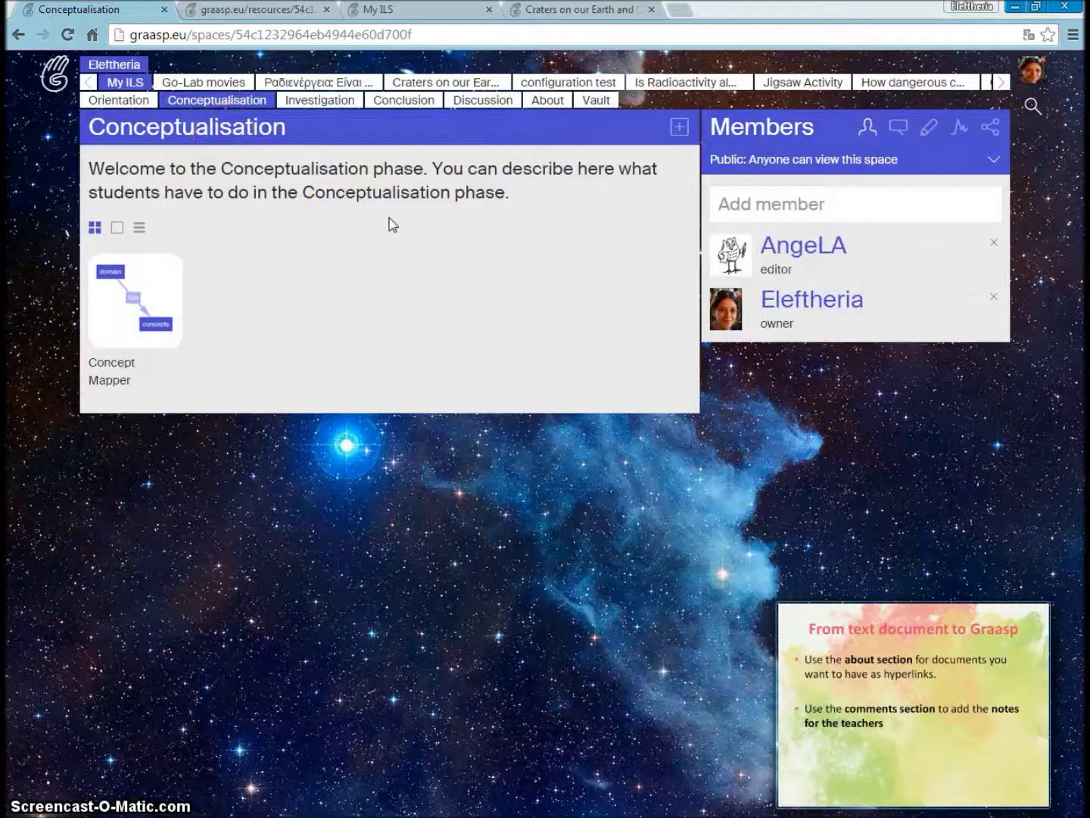
{"action": "key", "text": "alt+Tab"}
{"action": "left_click", "coordinate": [679, 125]}
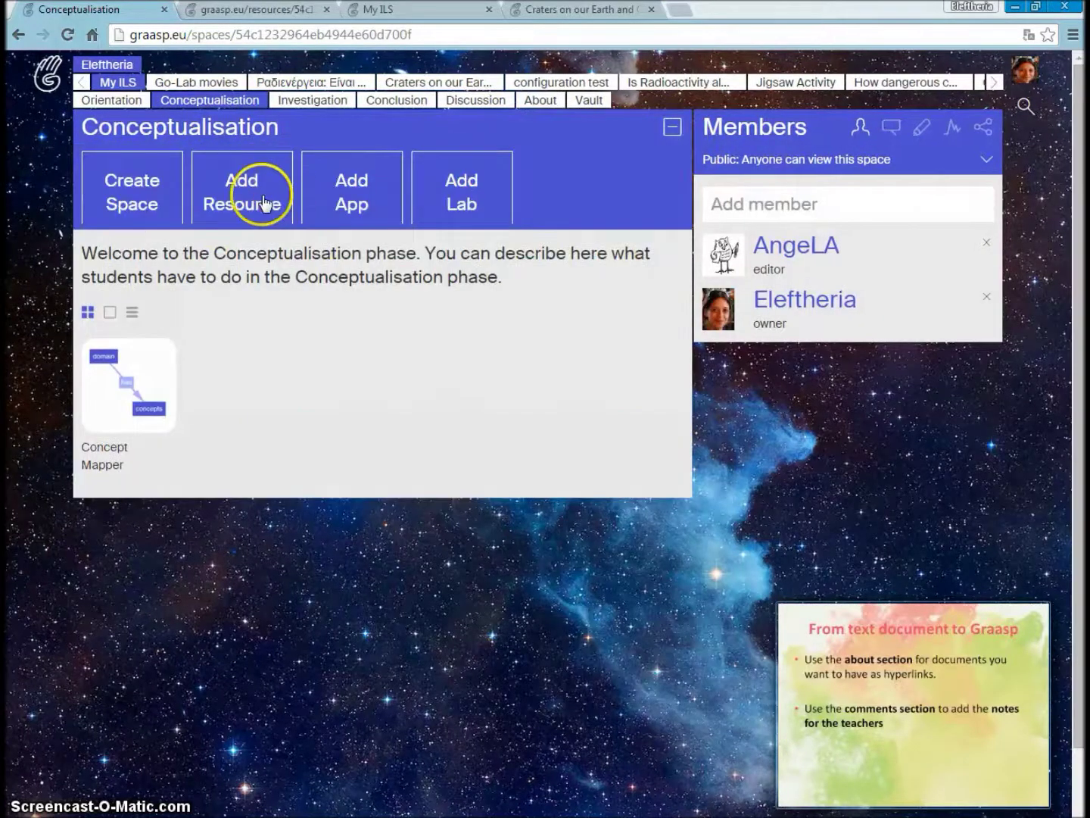
{"action": "left_click", "coordinate": [284, 195]}
{"action": "left_click", "coordinate": [453, 222]}
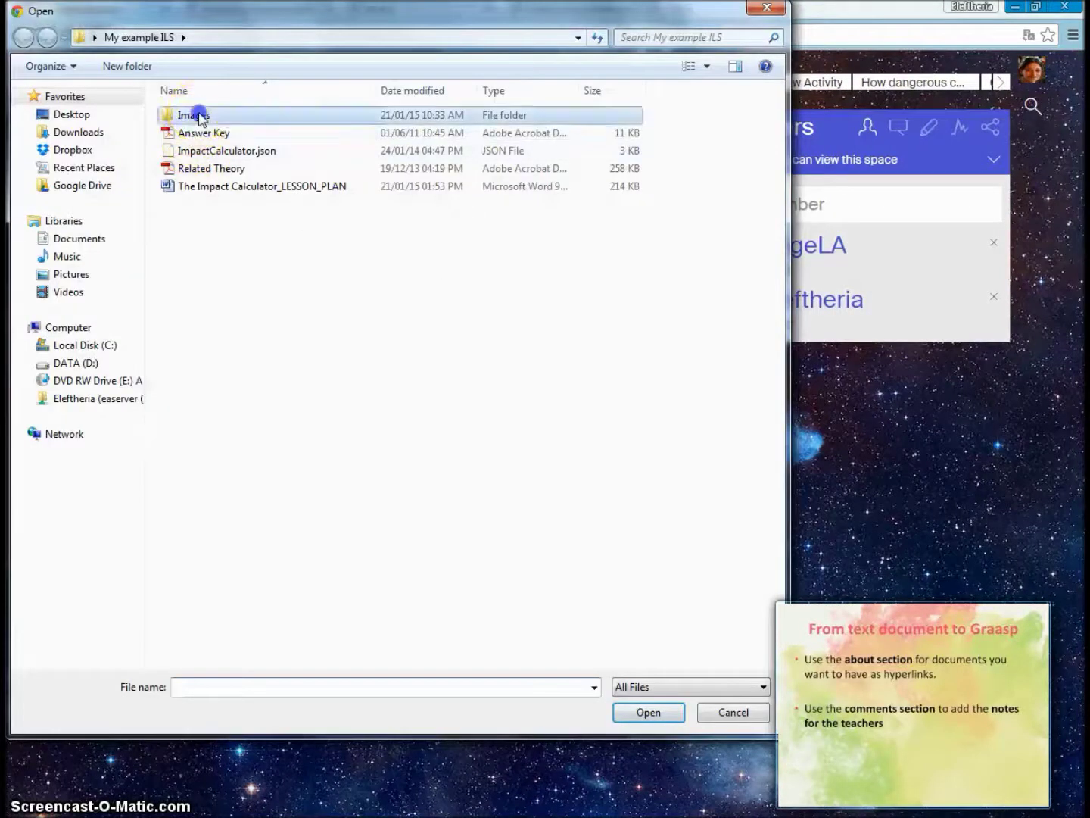
{"action": "double_click", "coordinate": [195, 113]}
{"action": "double_click", "coordinate": [201, 121]}
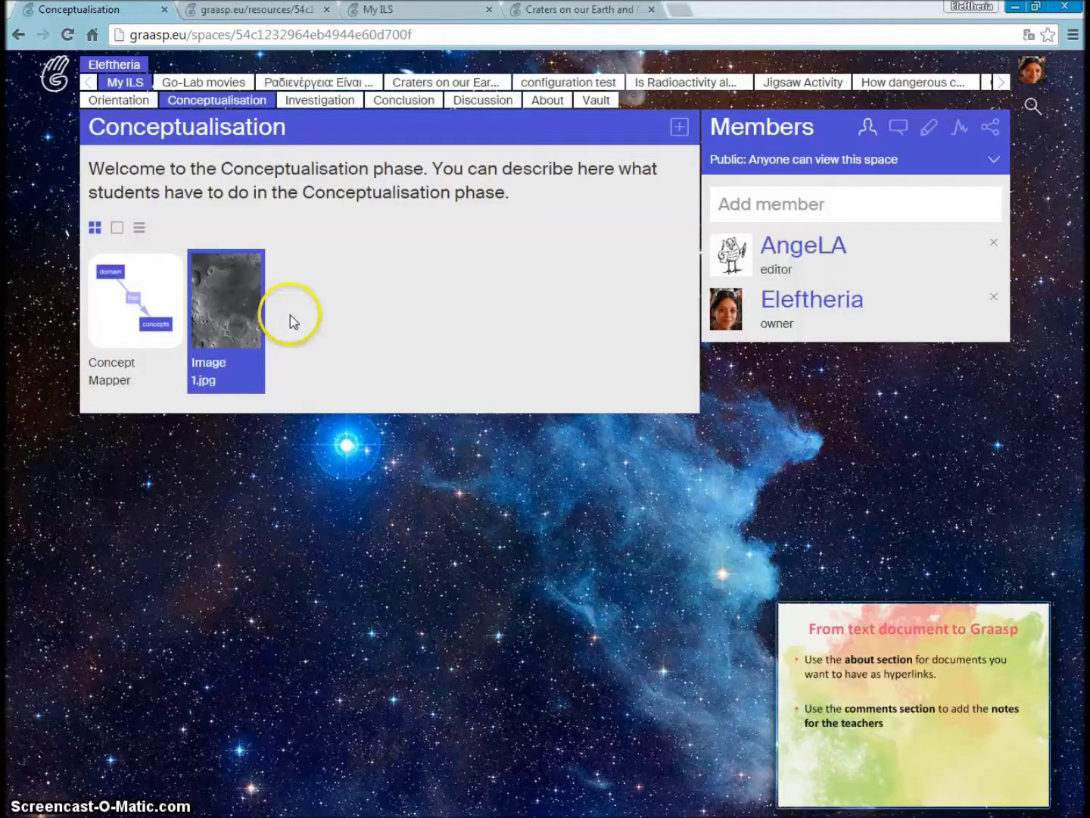
Upload Image 2 from the Images folder to the Conceptualisation phase and close the leftover Graasp resource page
{"action": "key", "text": "alt+Tab"}
{"action": "left_click_drag", "start_coordinate": [643, 288], "coordinate": [278, 304]}
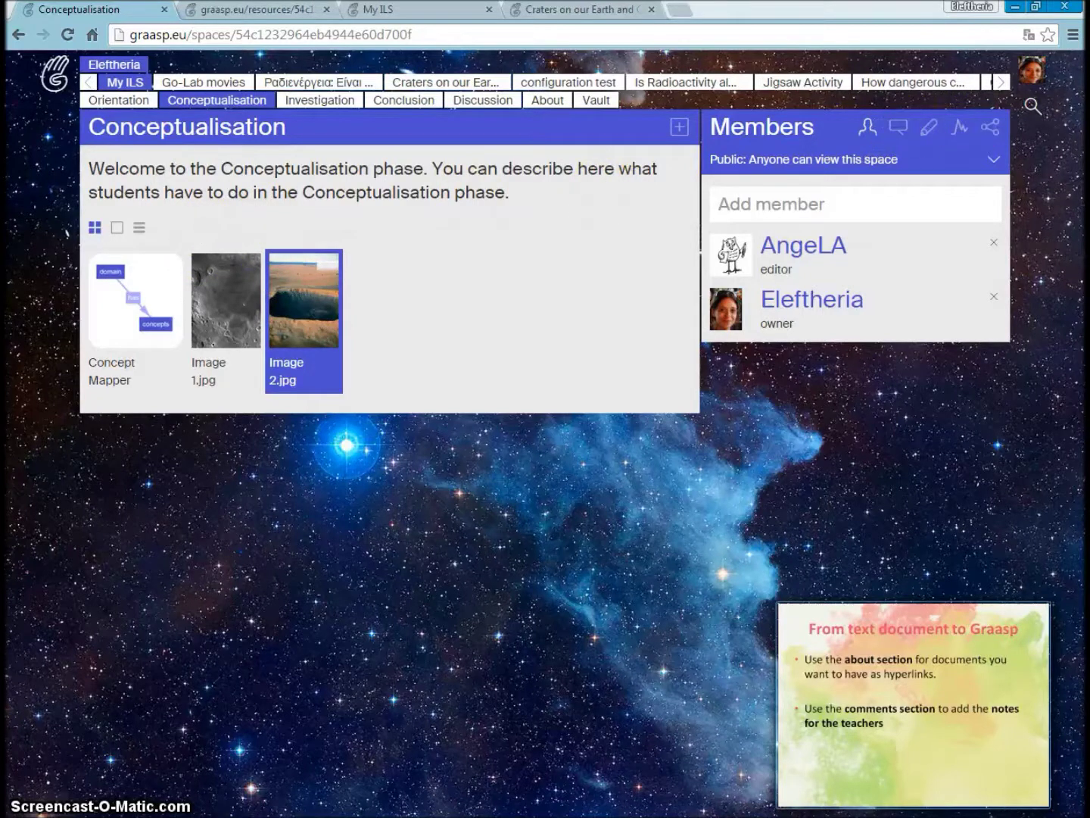
{"action": "left_click", "coordinate": [326, 10]}
Reload the My ILS student view and look through the Conceptualisation phase down to the two images
{"action": "left_click", "coordinate": [262, 10]}
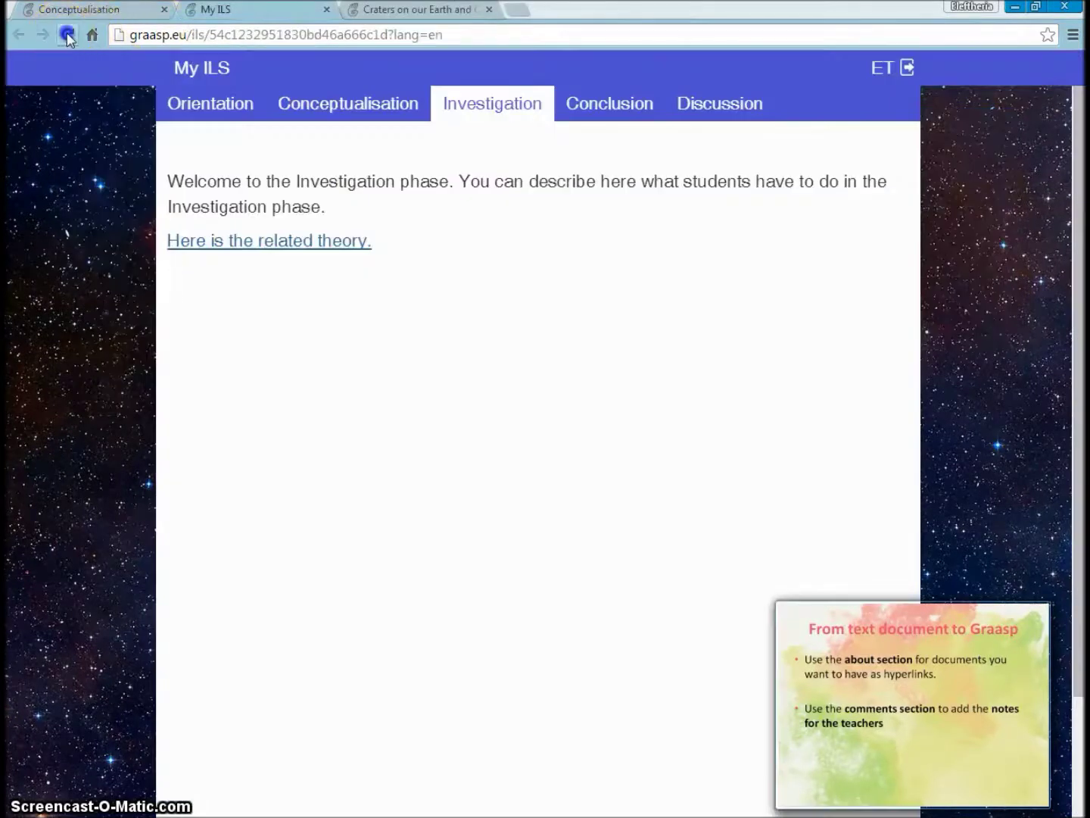
{"action": "left_click", "coordinate": [67, 35]}
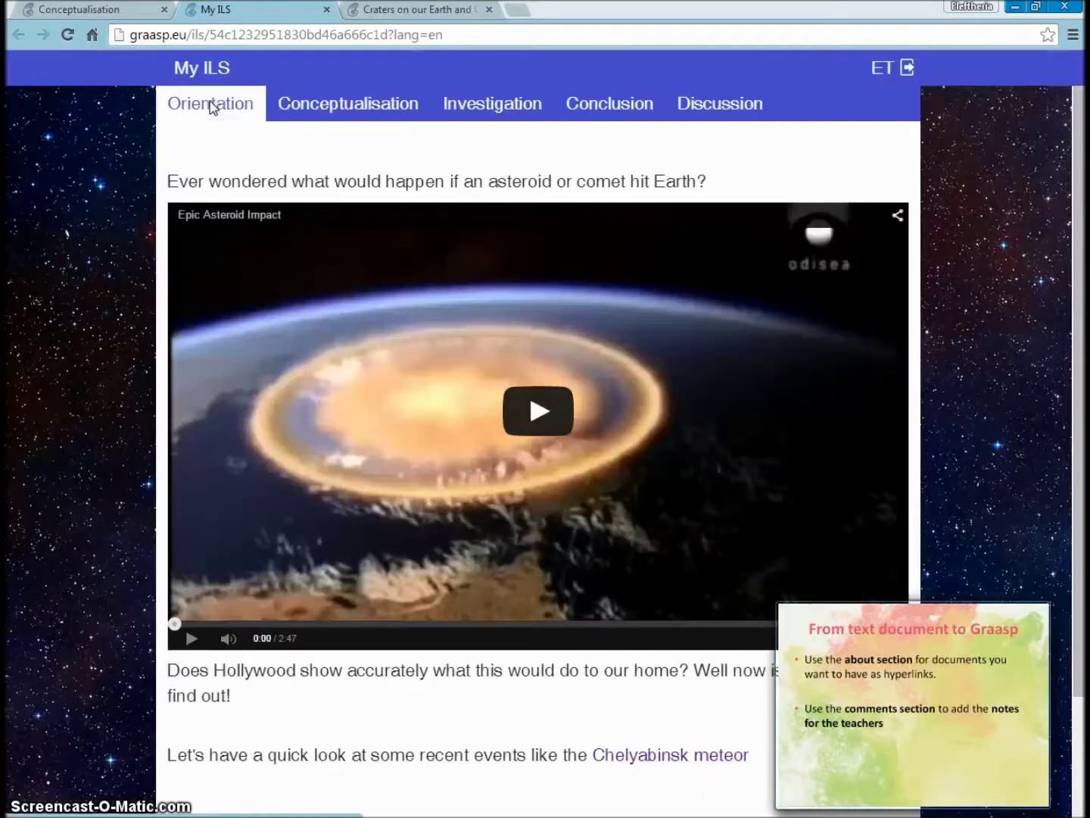
{"action": "left_click", "coordinate": [370, 105]}
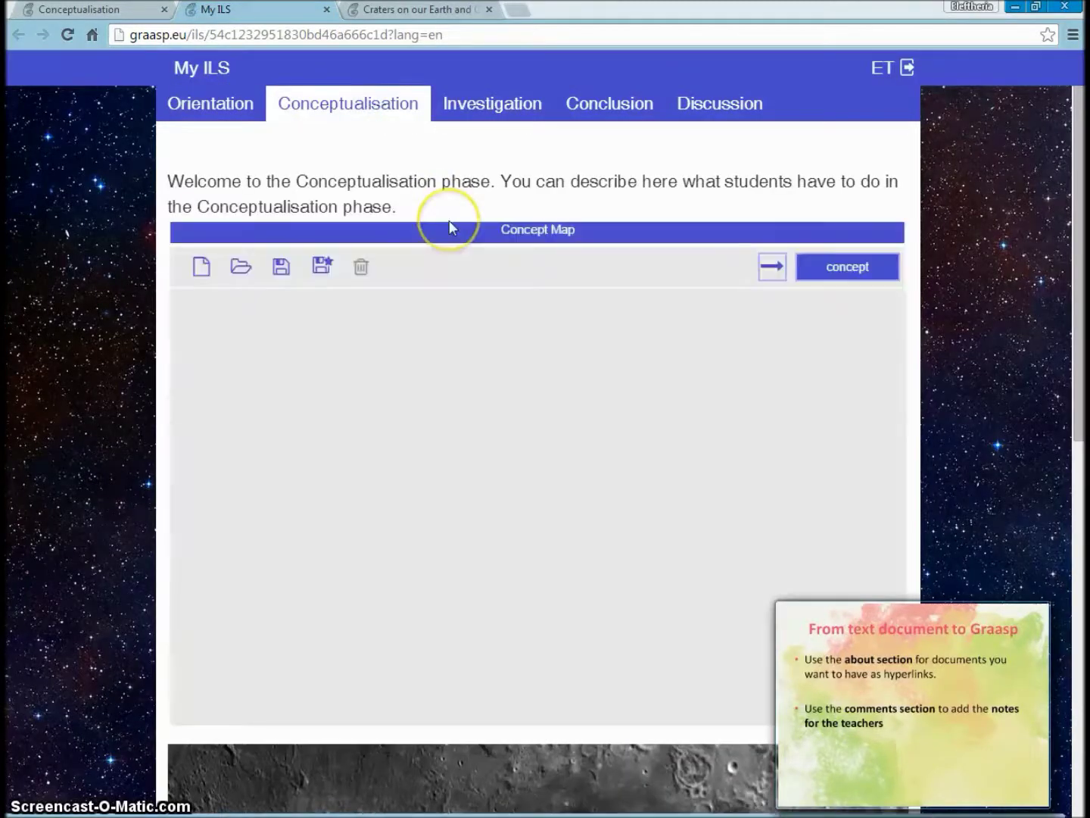
{"action": "scroll", "coordinate": [475, 205], "scroll_direction": "down", "scroll_amount": 8}
{"action": "scroll", "coordinate": [339, 385], "scroll_direction": "down", "scroll_amount": 2}
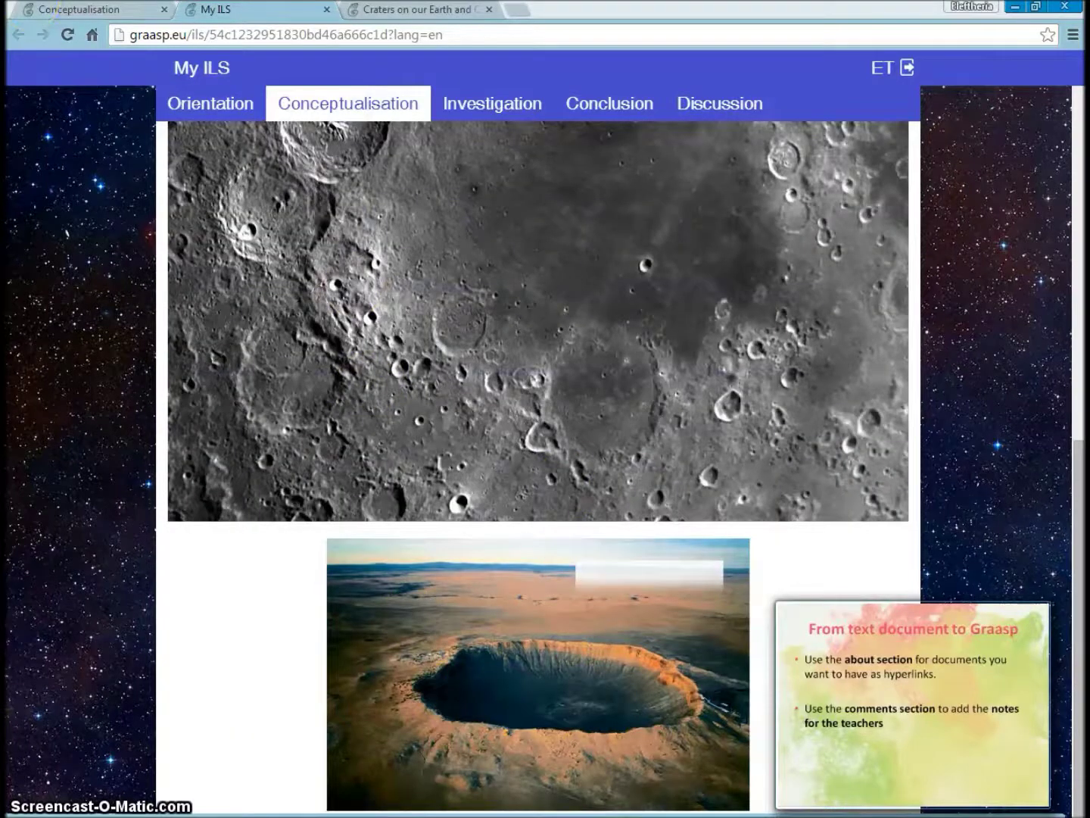
Return to the Conceptualisation space and move Image 2.jpg to the first place, ahead of the Concept Mapper
{"action": "left_click", "coordinate": [94, 8]}
{"action": "mouse_move", "coordinate": [270, 317]}
{"action": "left_click_drag", "start_coordinate": [270, 317], "coordinate": [92, 302]}
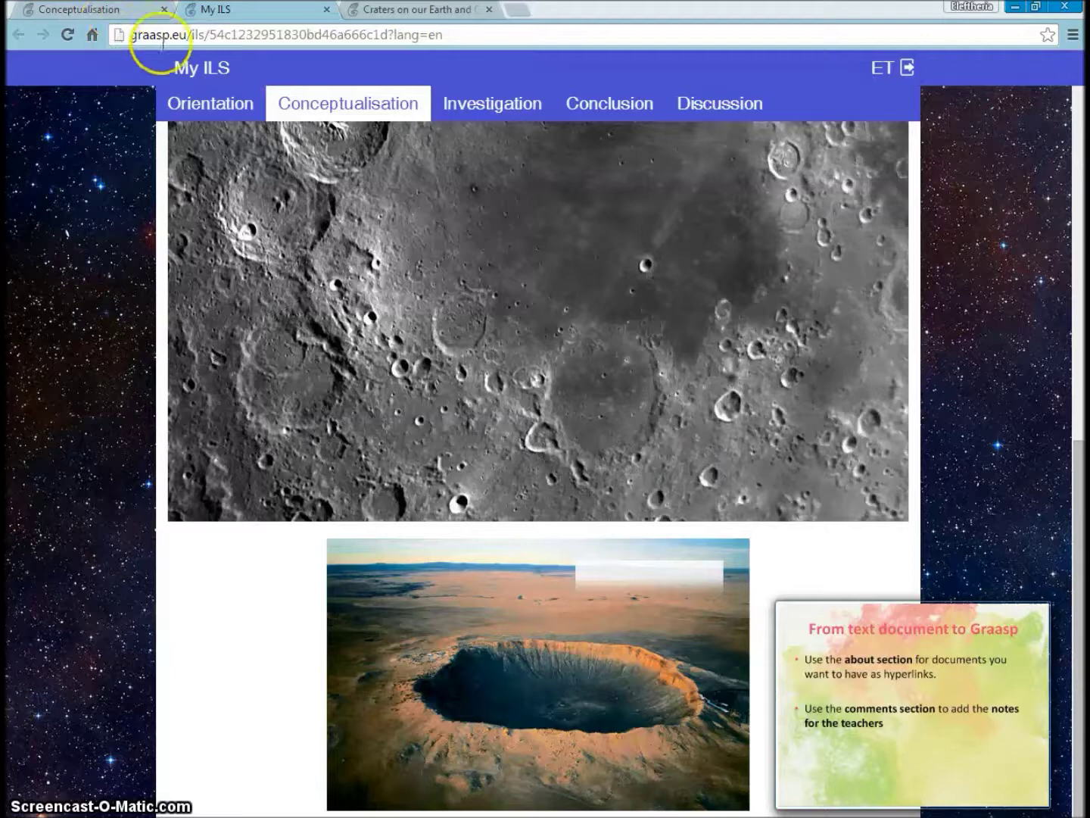
Reload the My ILS student view and check the order of the items in the Conceptualisation phase
{"action": "left_click", "coordinate": [66, 35]}
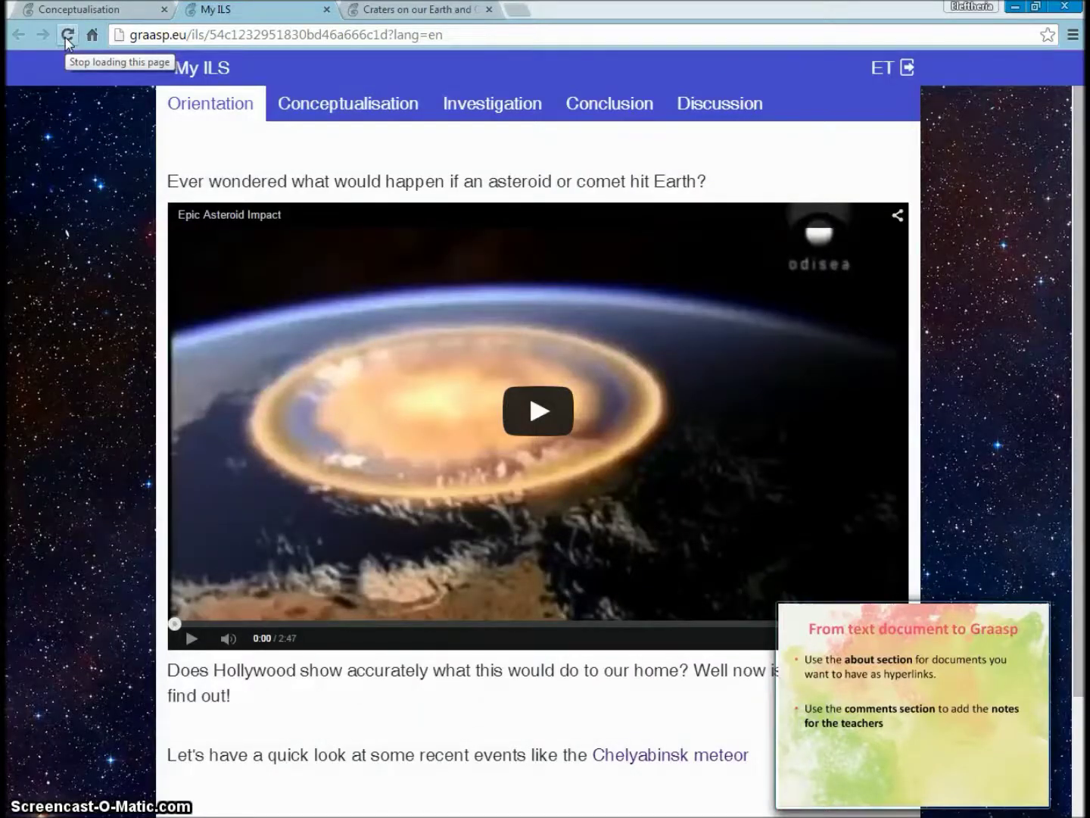
{"action": "left_click", "coordinate": [402, 108]}
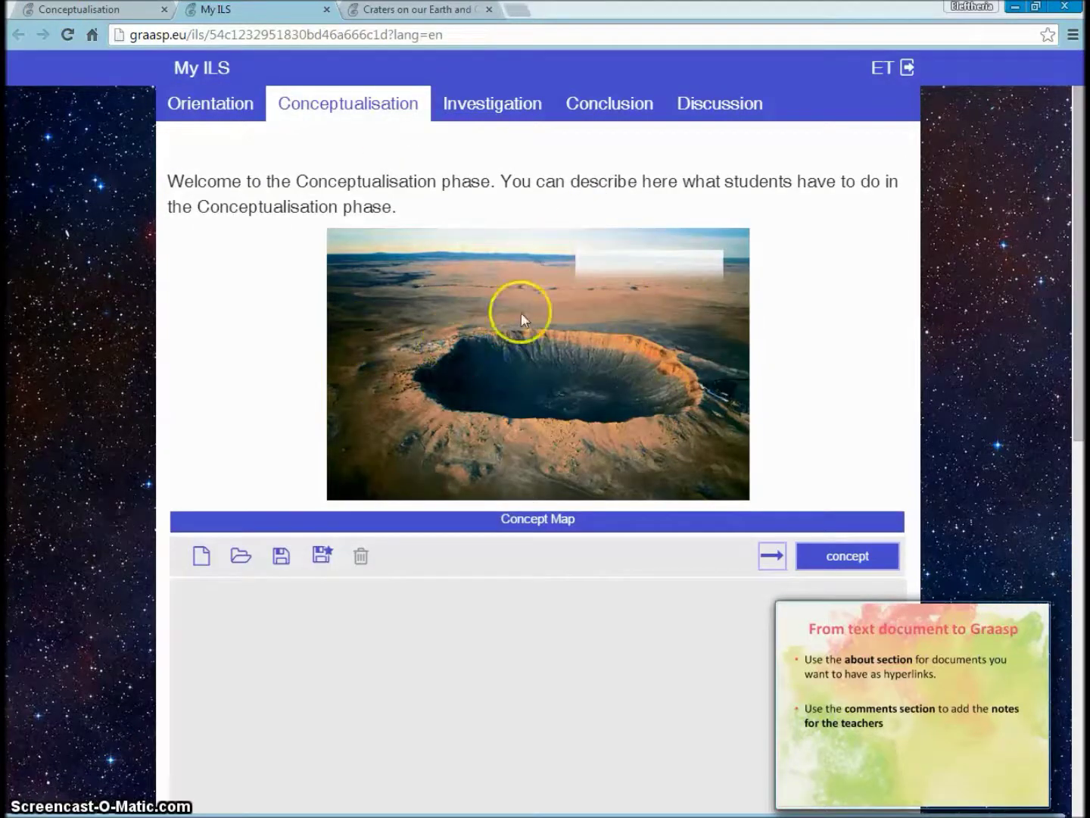
{"action": "scroll", "coordinate": [452, 334], "scroll_direction": "down", "scroll_amount": 10}
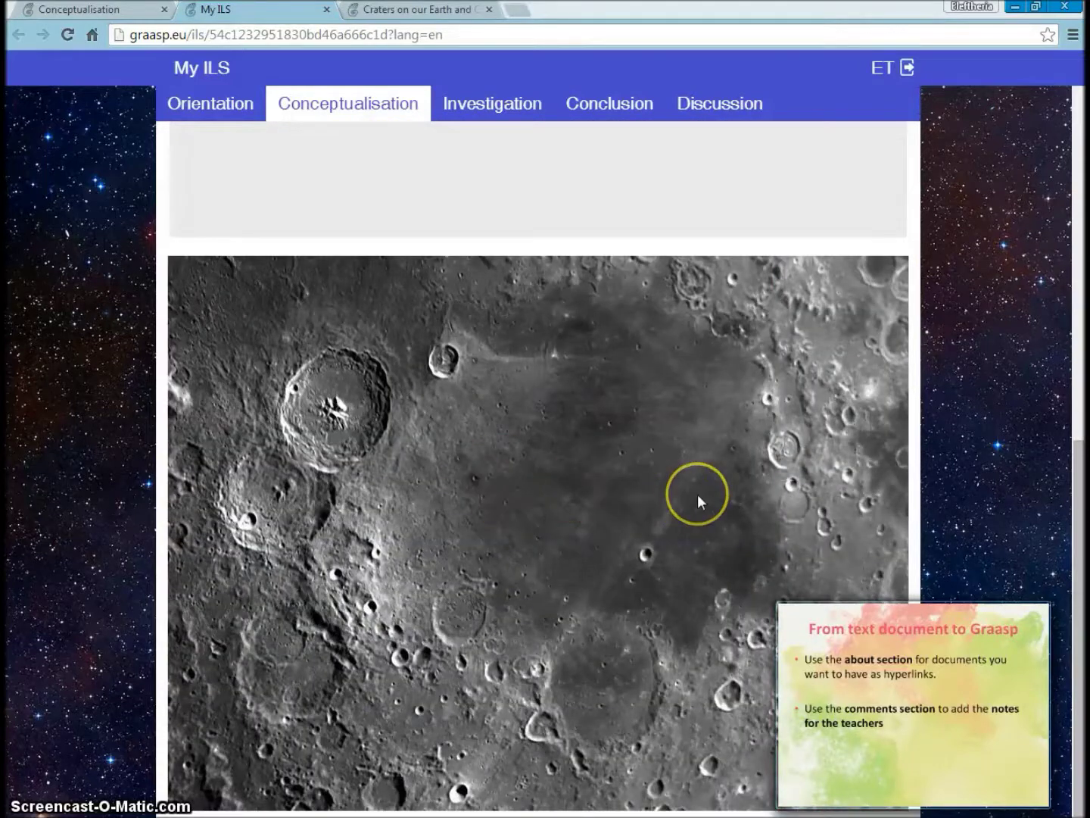
Switch to the Word lesson plan and highlight the web addresses in the Video and Chelyabinsk meteor comments of the Orientation section
{"action": "left_click", "coordinate": [63, 10]}
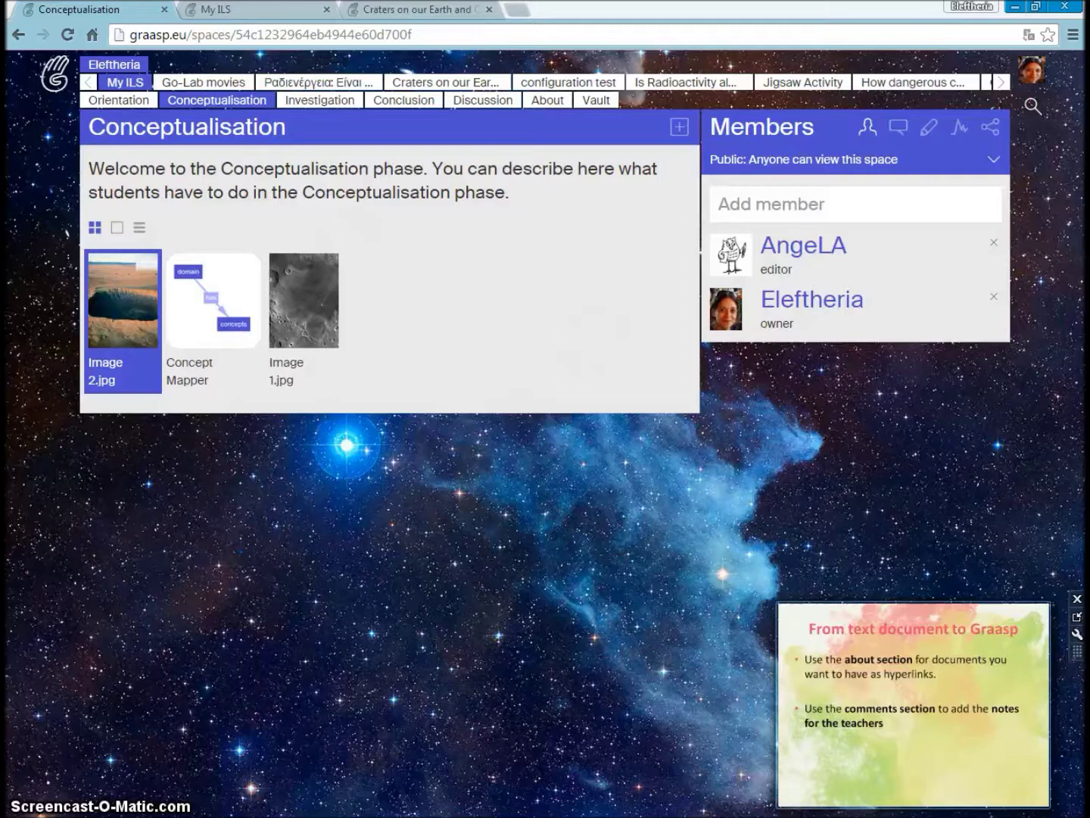
{"action": "key", "text": "alt+Tab"}
{"action": "scroll", "coordinate": [437, 371], "scroll_direction": "up", "scroll_amount": 20}
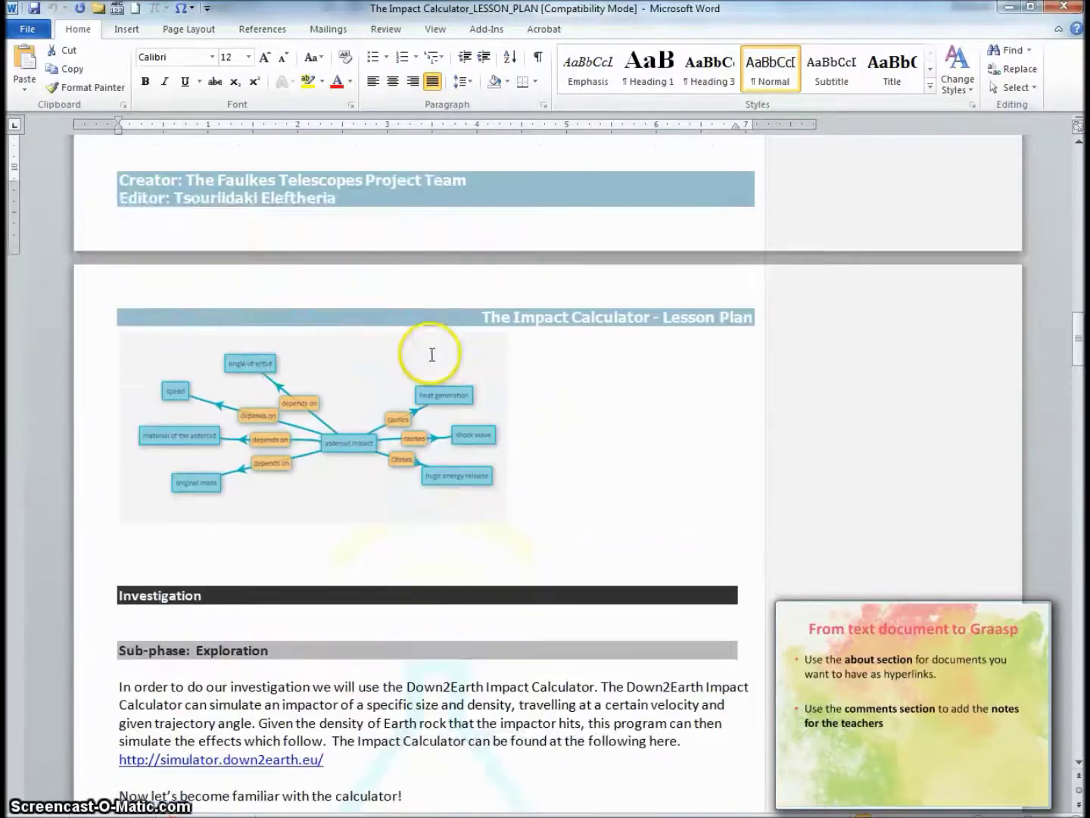
{"action": "scroll", "coordinate": [438, 371], "scroll_direction": "up", "scroll_amount": 20}
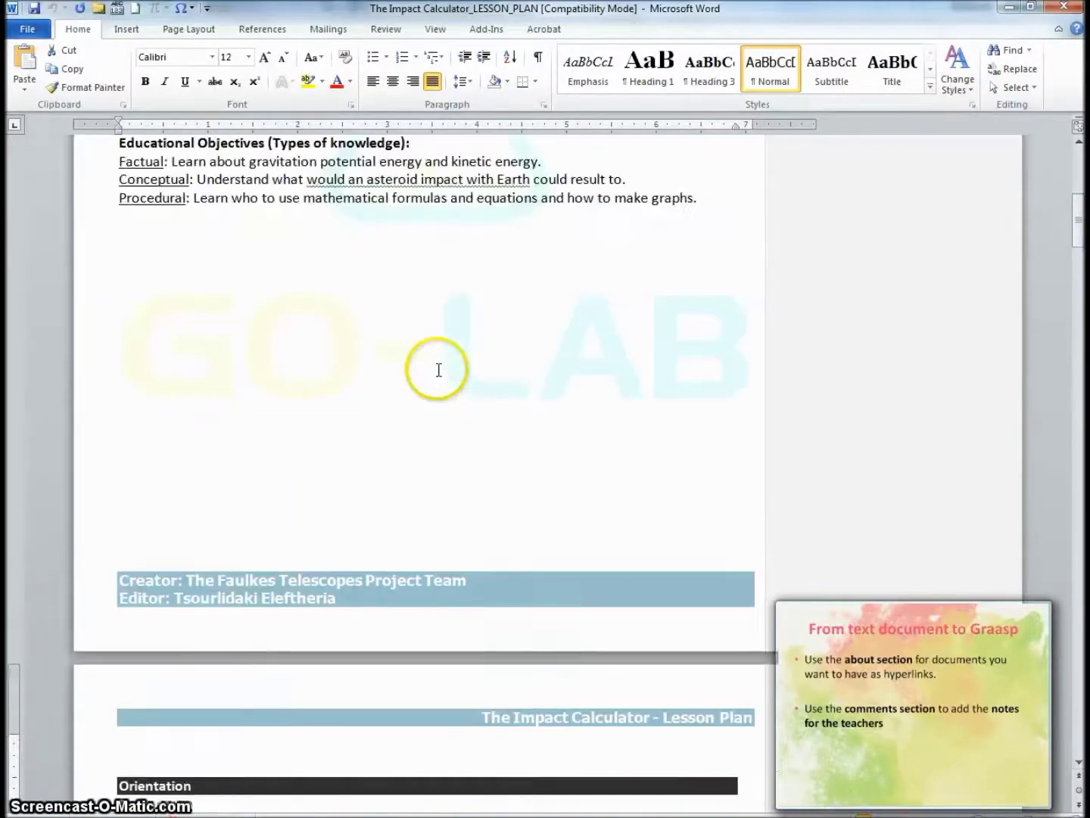
{"action": "scroll", "coordinate": [437, 372], "scroll_direction": "down", "scroll_amount": 15}
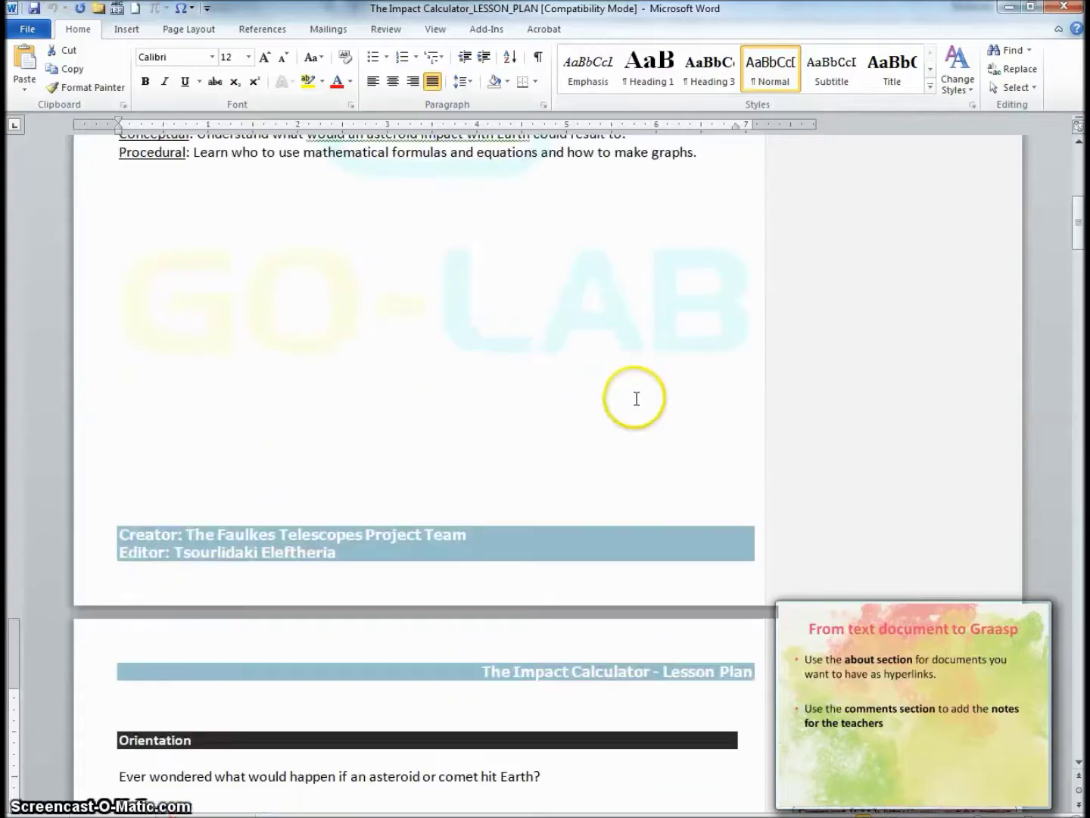
{"action": "scroll", "coordinate": [518, 382], "scroll_direction": "down", "scroll_amount": 4}
{"action": "scroll", "coordinate": [583, 382], "scroll_direction": "up", "scroll_amount": 3}
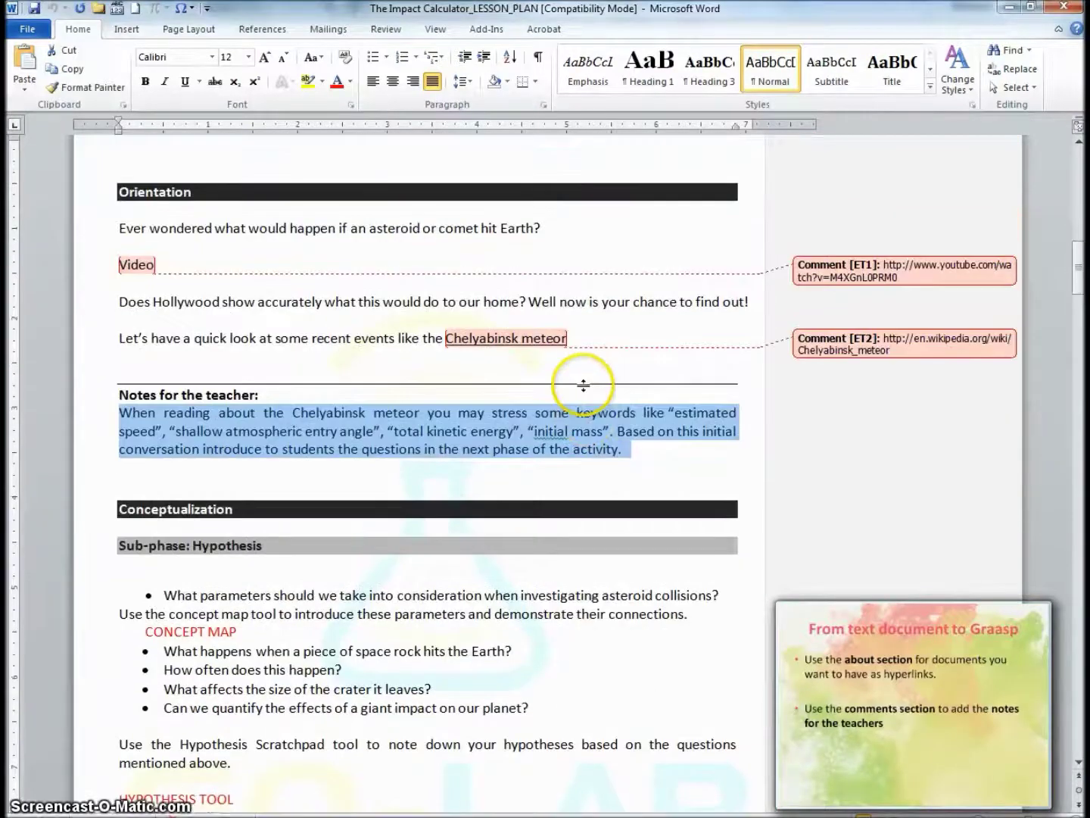
{"action": "mouse_move", "coordinate": [480, 347]}
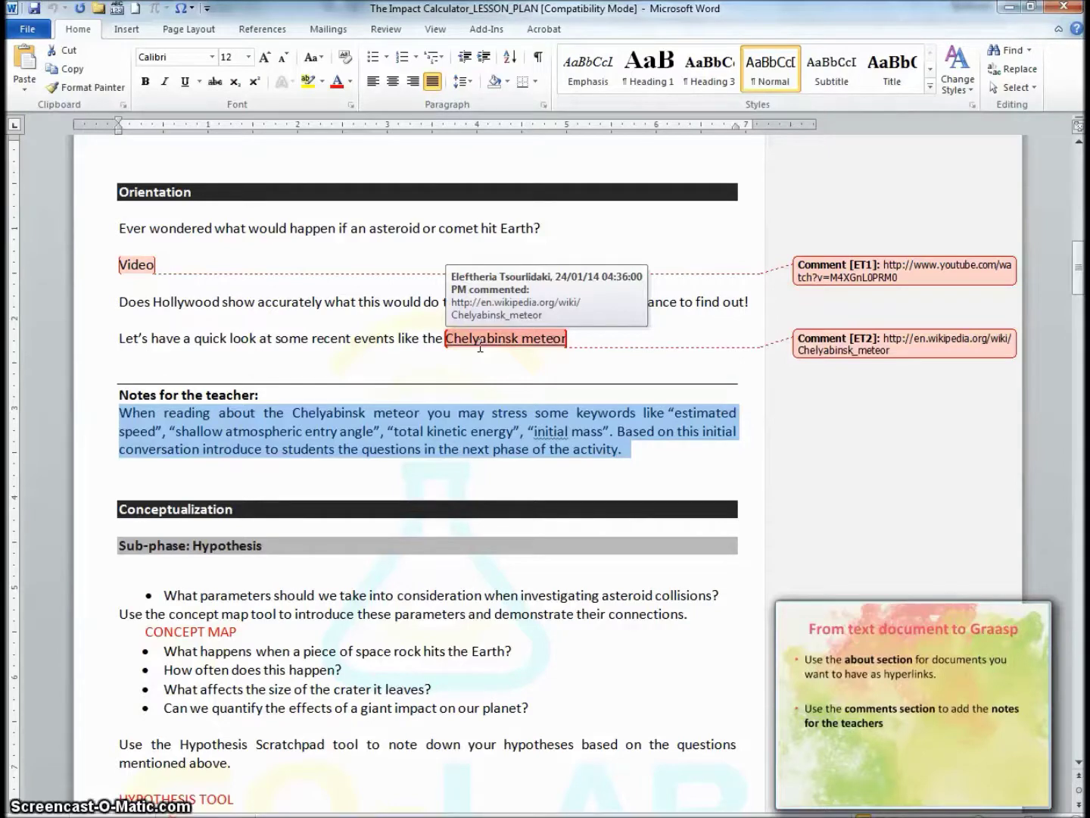
{"action": "left_click", "coordinate": [390, 301]}
{"action": "left_click_drag", "start_coordinate": [883, 264], "coordinate": [889, 278]}
{"action": "left_click_drag", "start_coordinate": [883, 337], "coordinate": [898, 363]}
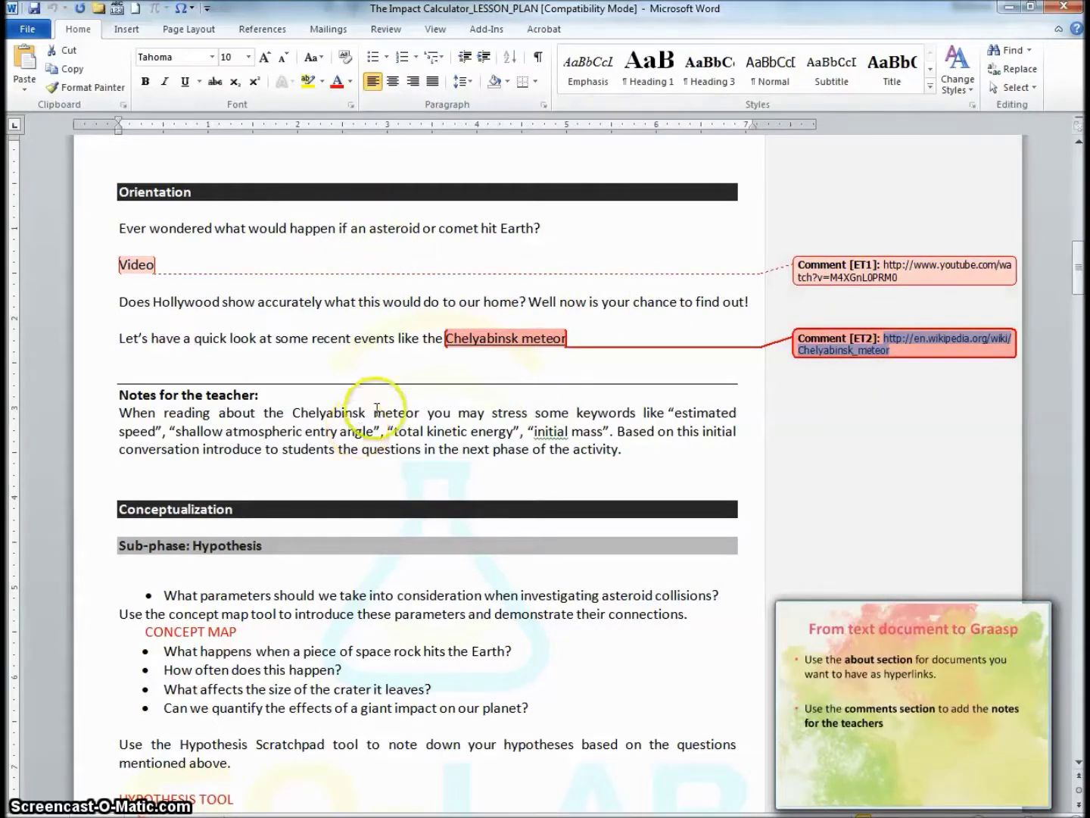
Go up from the Images folder to My example ILS and show its files, switching over to the Graasp page as background
{"action": "key", "text": "alt+Tab"}
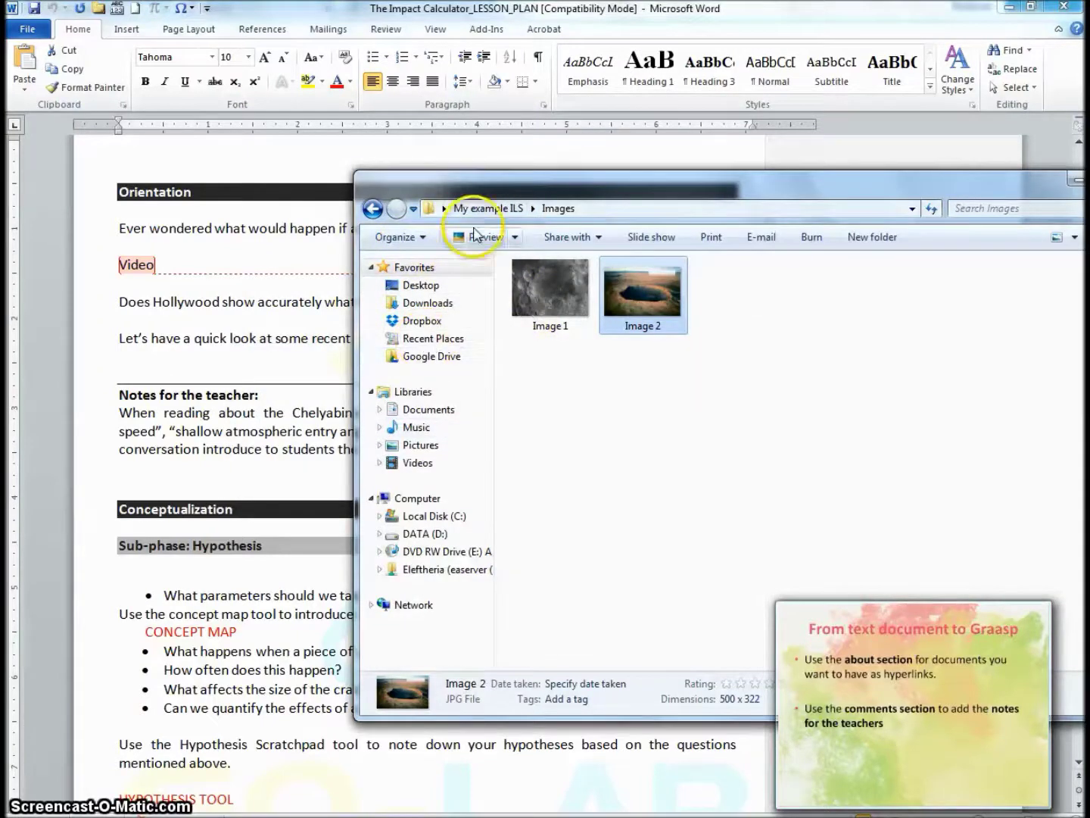
{"action": "left_click", "coordinate": [488, 208]}
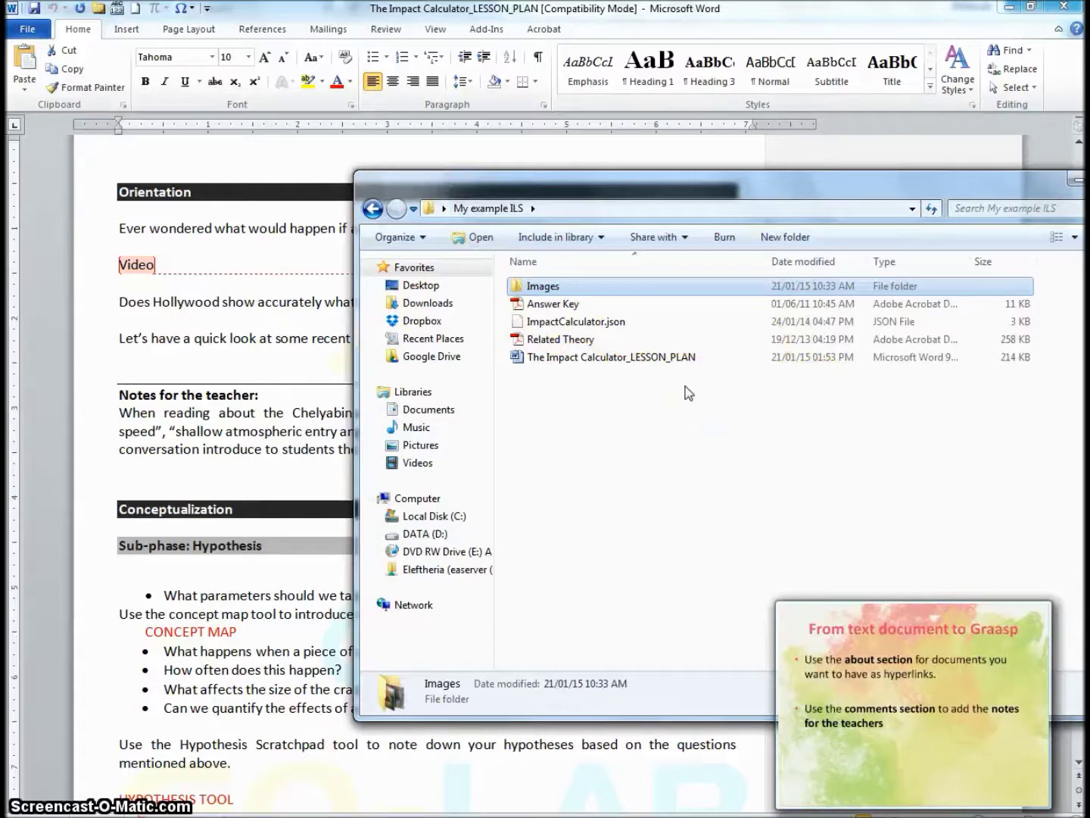
{"action": "key", "text": "alt+Tab"}
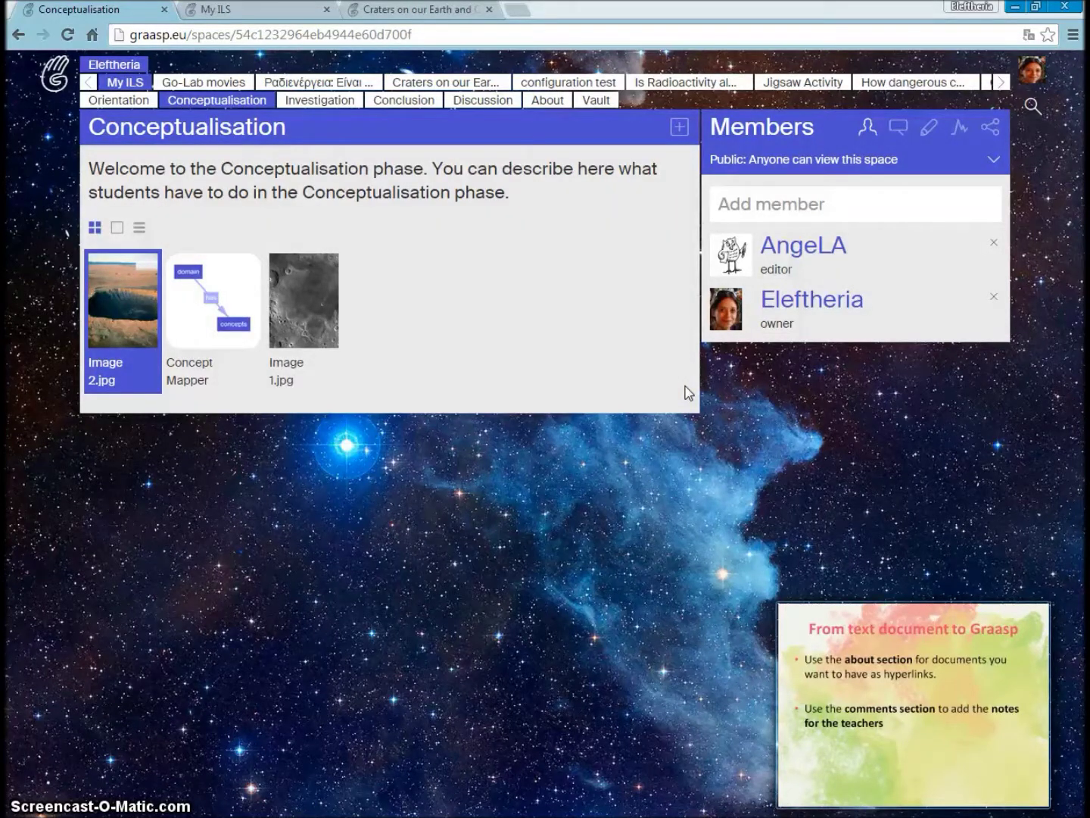
{"action": "key", "text": "alt+Tab"}
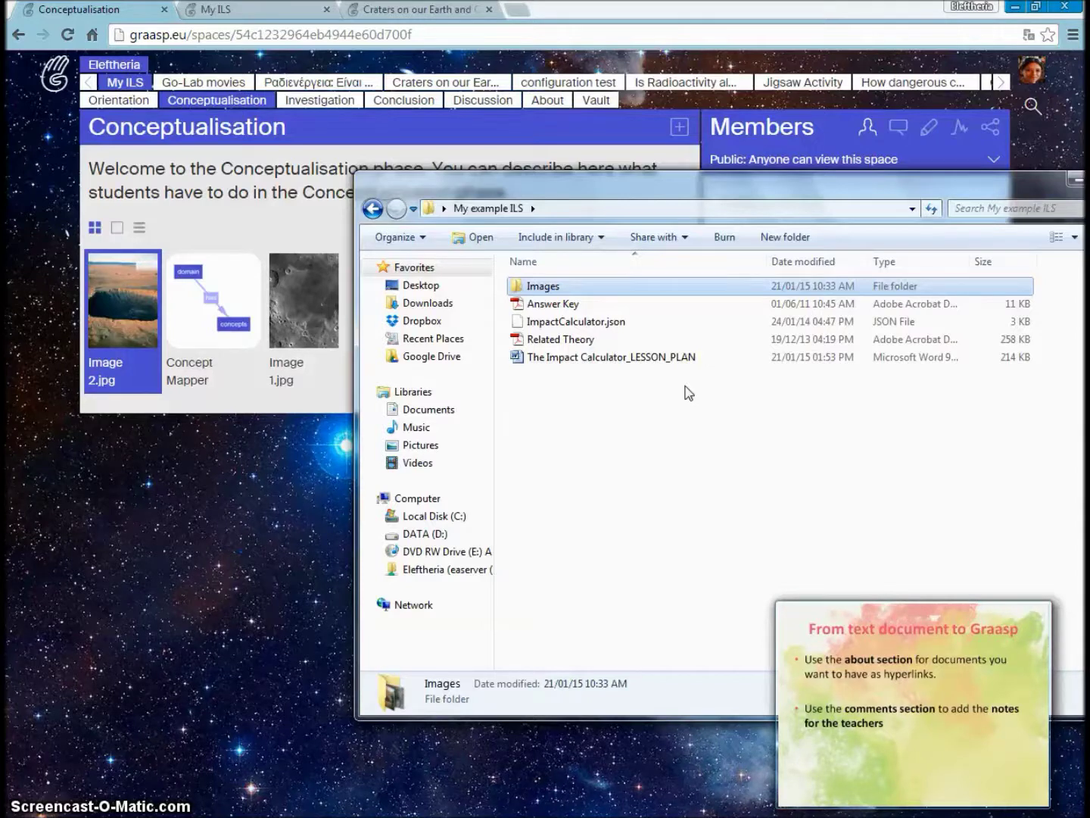
Show the comments of the Conceptualisation phase, then open the About space to view its PDFs
{"action": "left_click", "coordinate": [899, 129]}
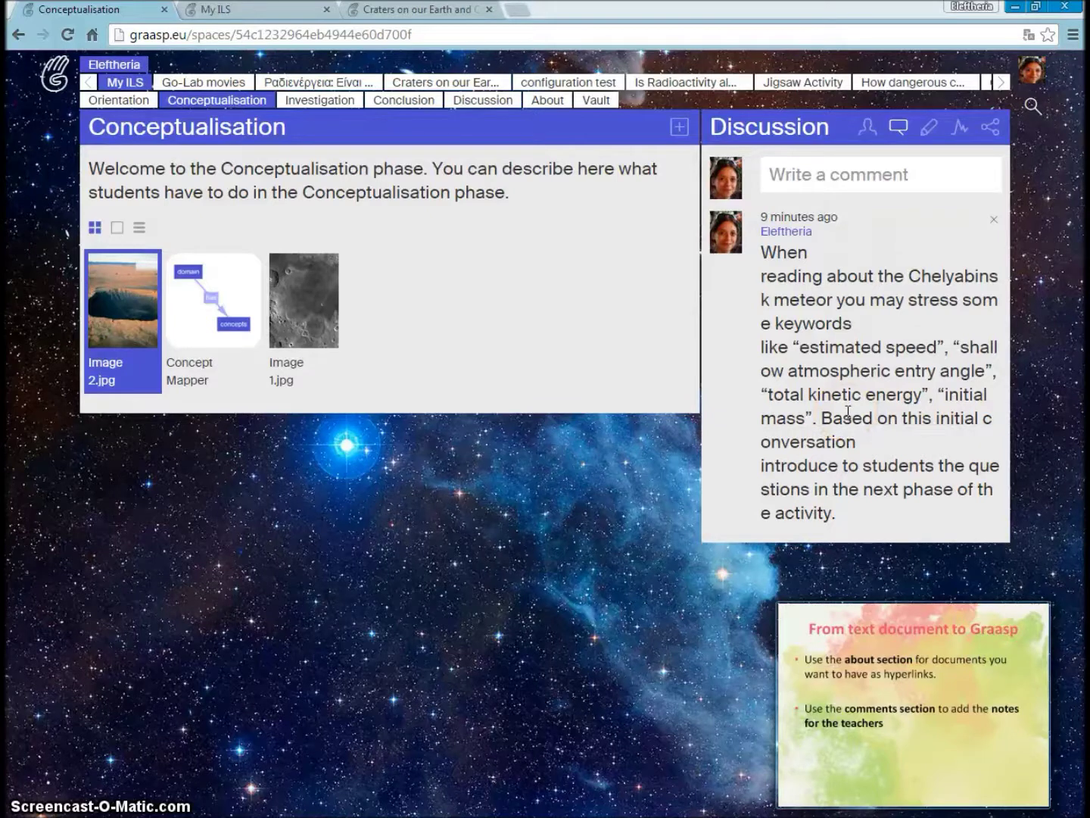
{"action": "left_click", "coordinate": [548, 102]}
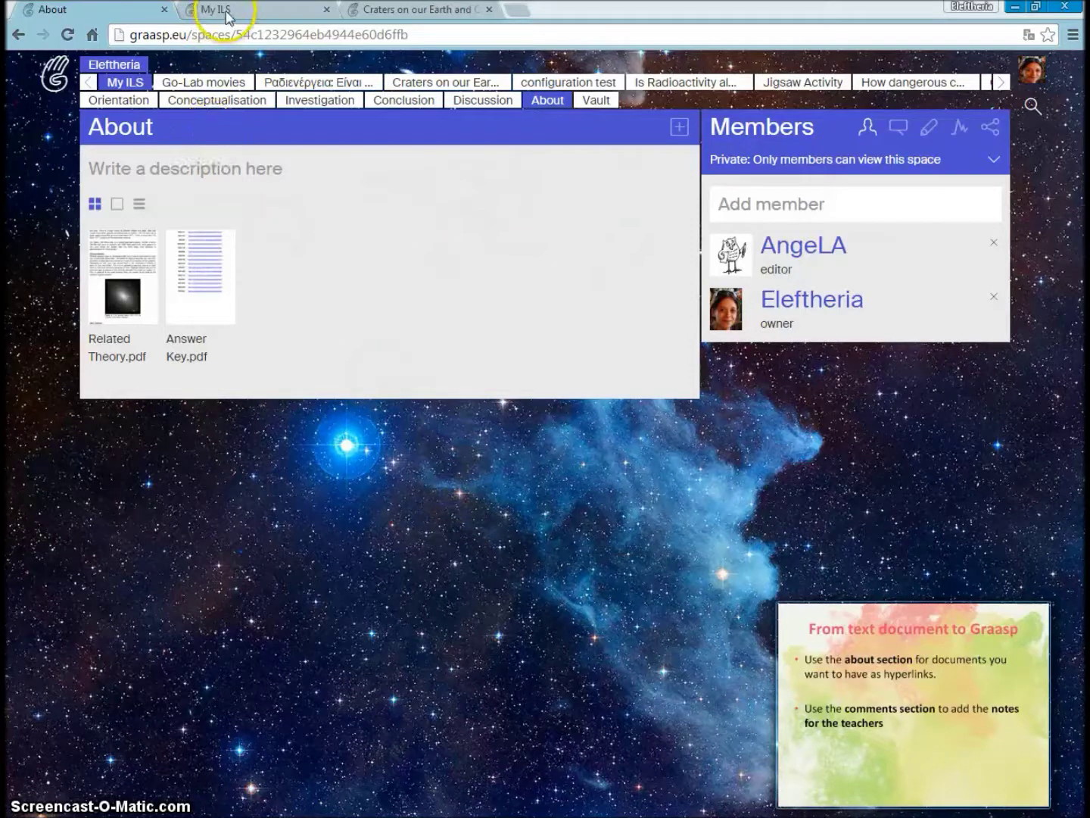
Show the student view of Craters on our Earth and Other Planets and examine its introduction and Orientation phase
{"action": "left_click", "coordinate": [409, 10]}
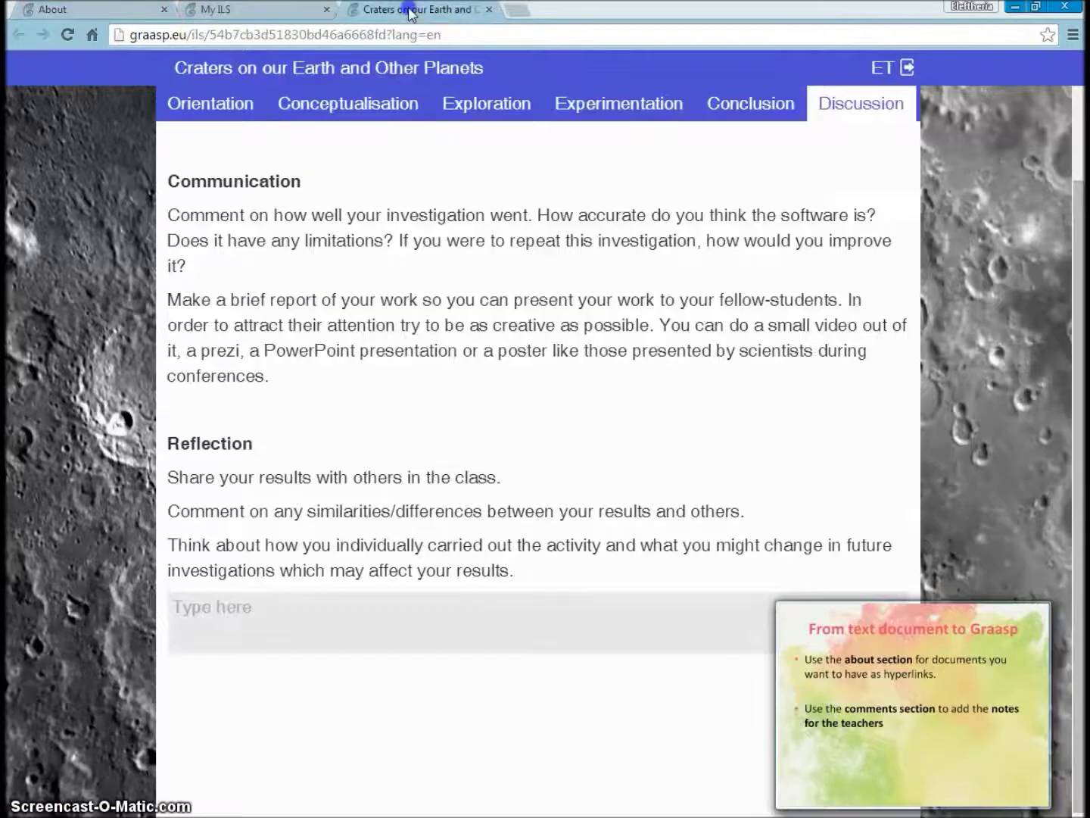
{"action": "scroll", "coordinate": [484, 212], "scroll_direction": "up", "scroll_amount": 2}
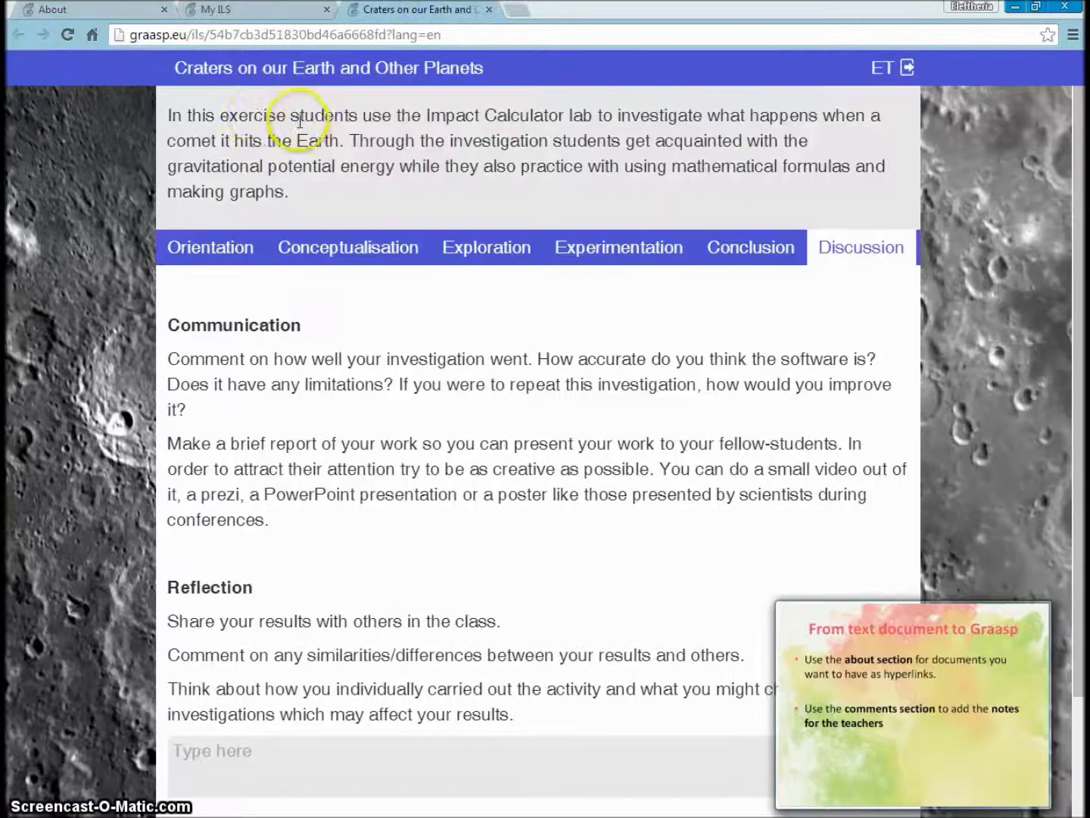
{"action": "left_click", "coordinate": [243, 256]}
{"action": "scroll", "coordinate": [465, 278], "scroll_direction": "down", "scroll_amount": 2}
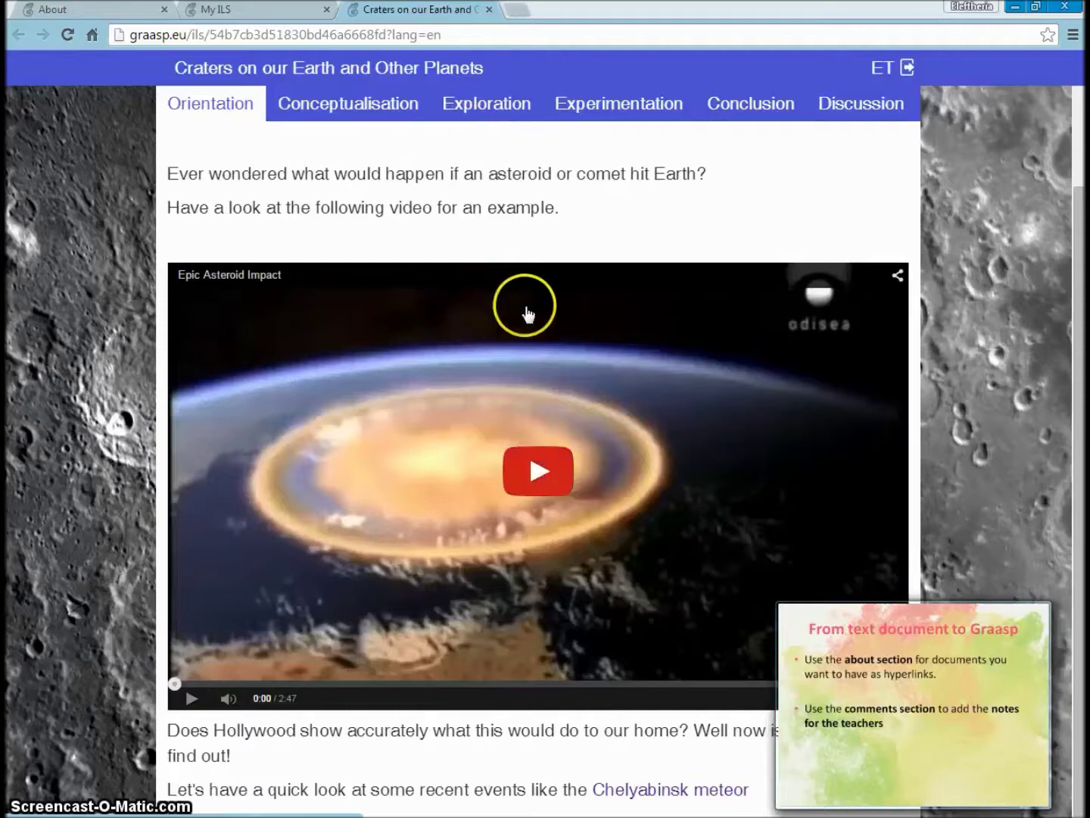
{"action": "scroll", "coordinate": [701, 306], "scroll_direction": "up", "scroll_amount": 2}
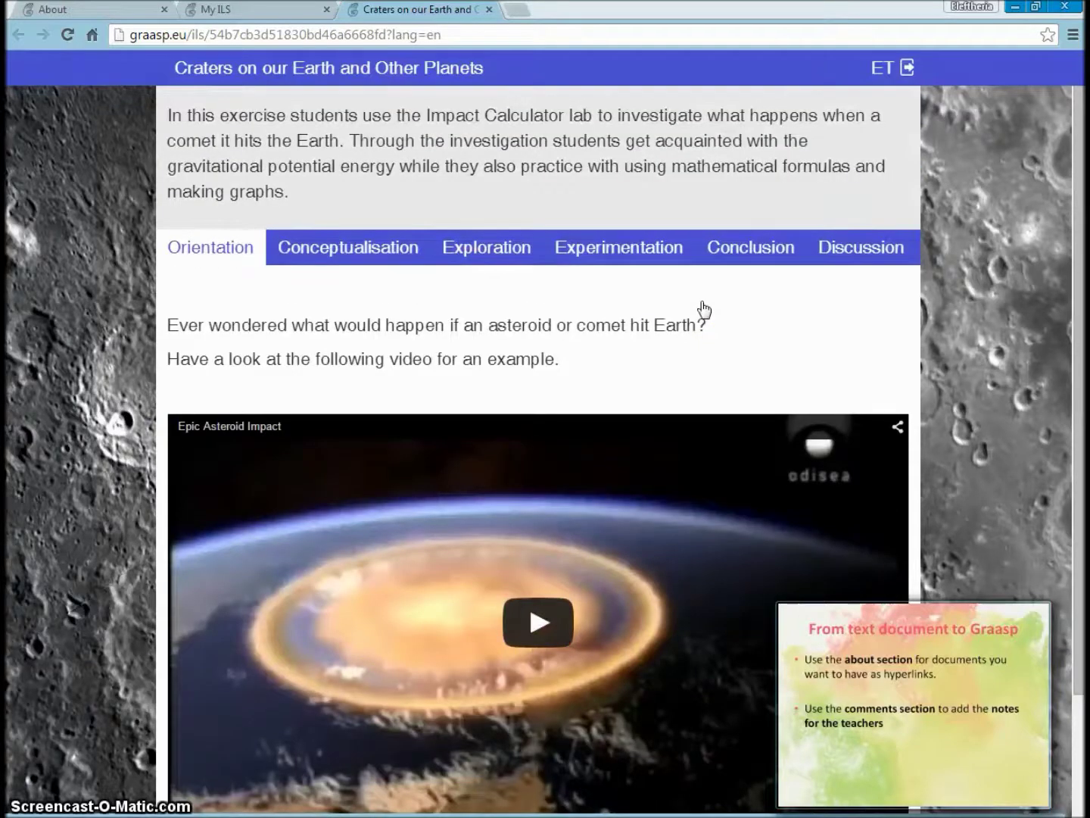